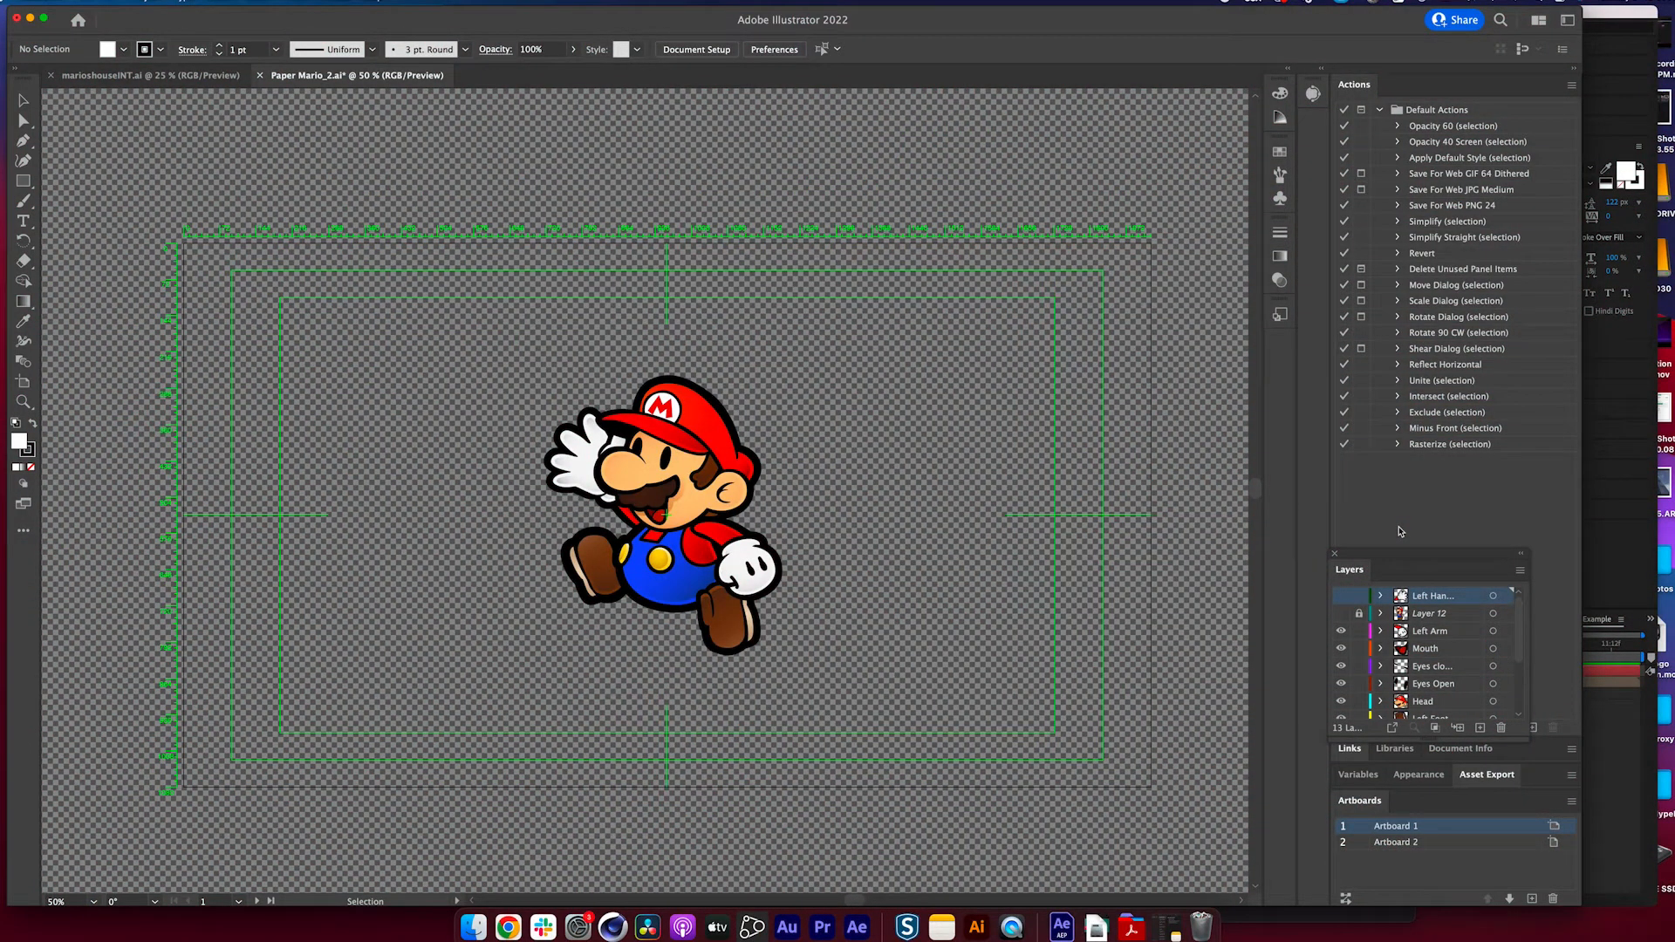
# - Move the floating Layers panel over the canvas, enlarge it to list every layer, and view the artwork at 100%
pyautogui.moveTo(1404, 557); pyautogui.dragTo(972, 479)
pyautogui.moveTo(1092, 669); pyautogui.dragTo(1388, 880)
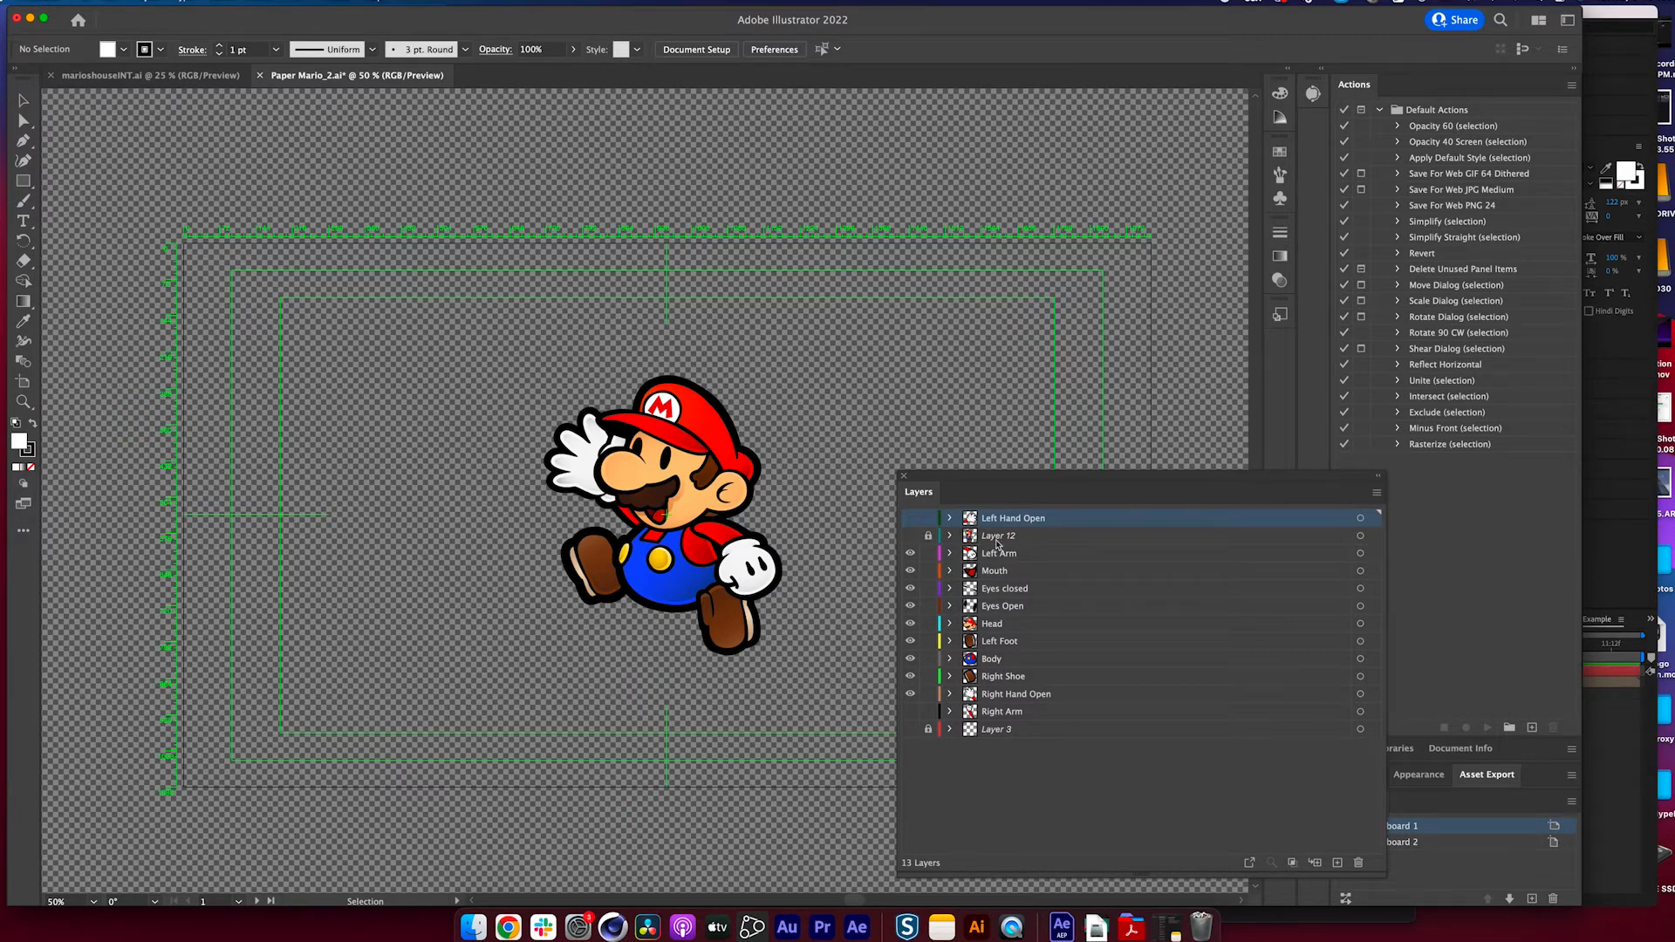
pyautogui.press('super+1')
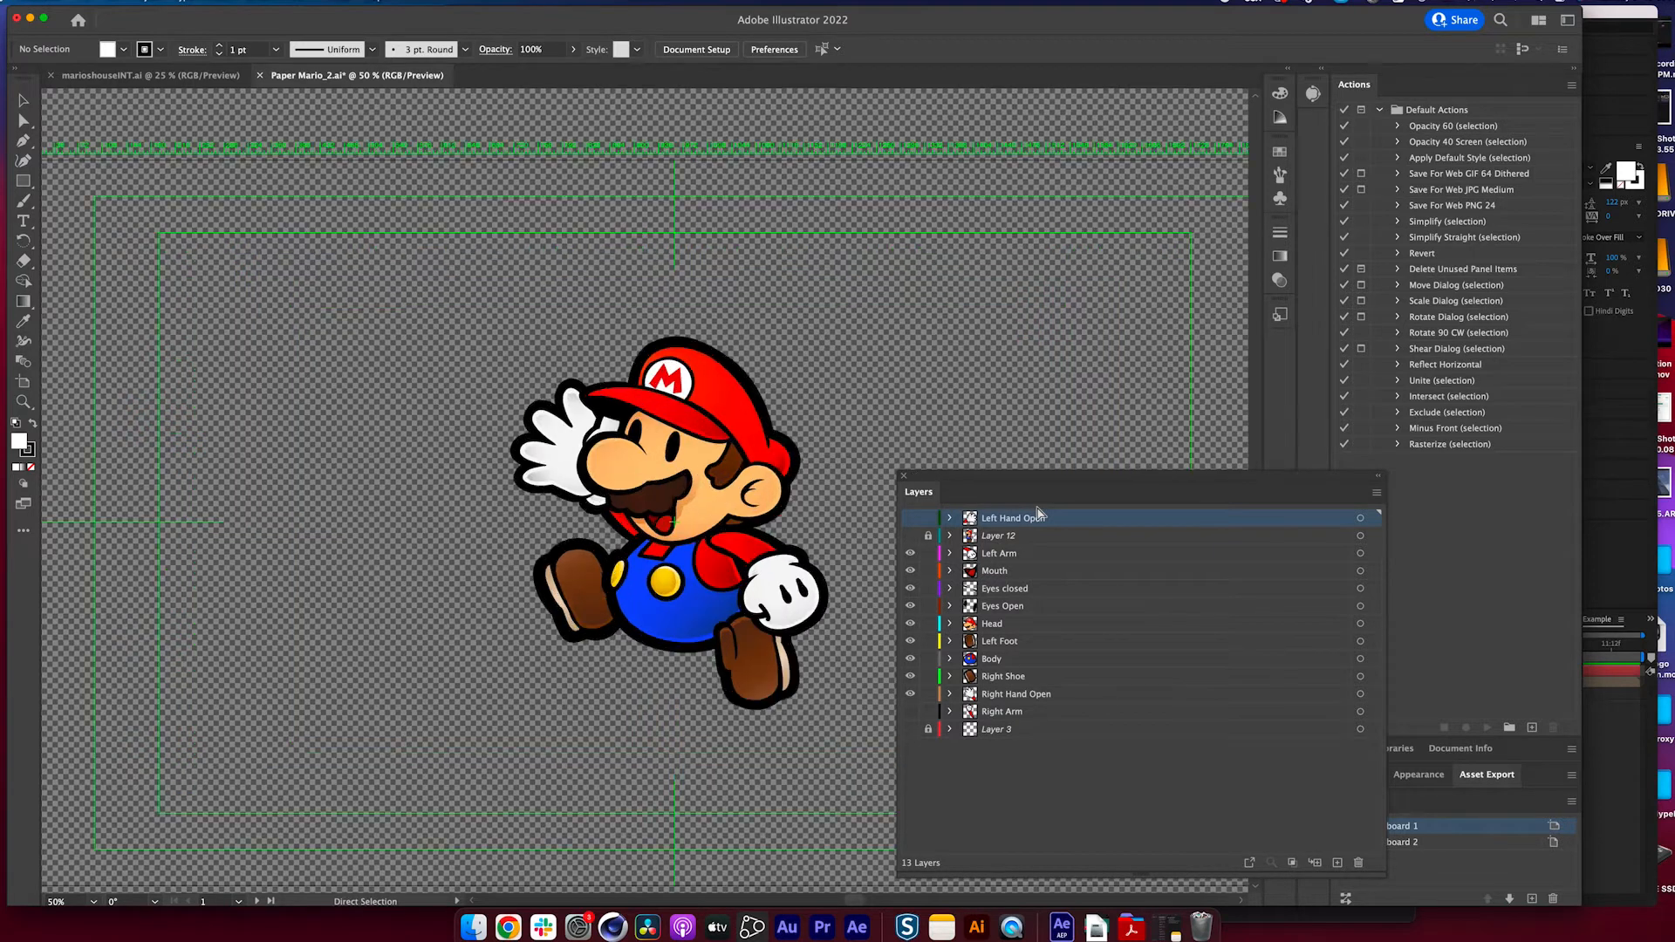
# - Examine how the character is split into named body-part layers, selecting the right shoe's artwork and individual layers such as Mouth and Head
pyautogui.click(994, 571)
pyautogui.click(1013, 643)
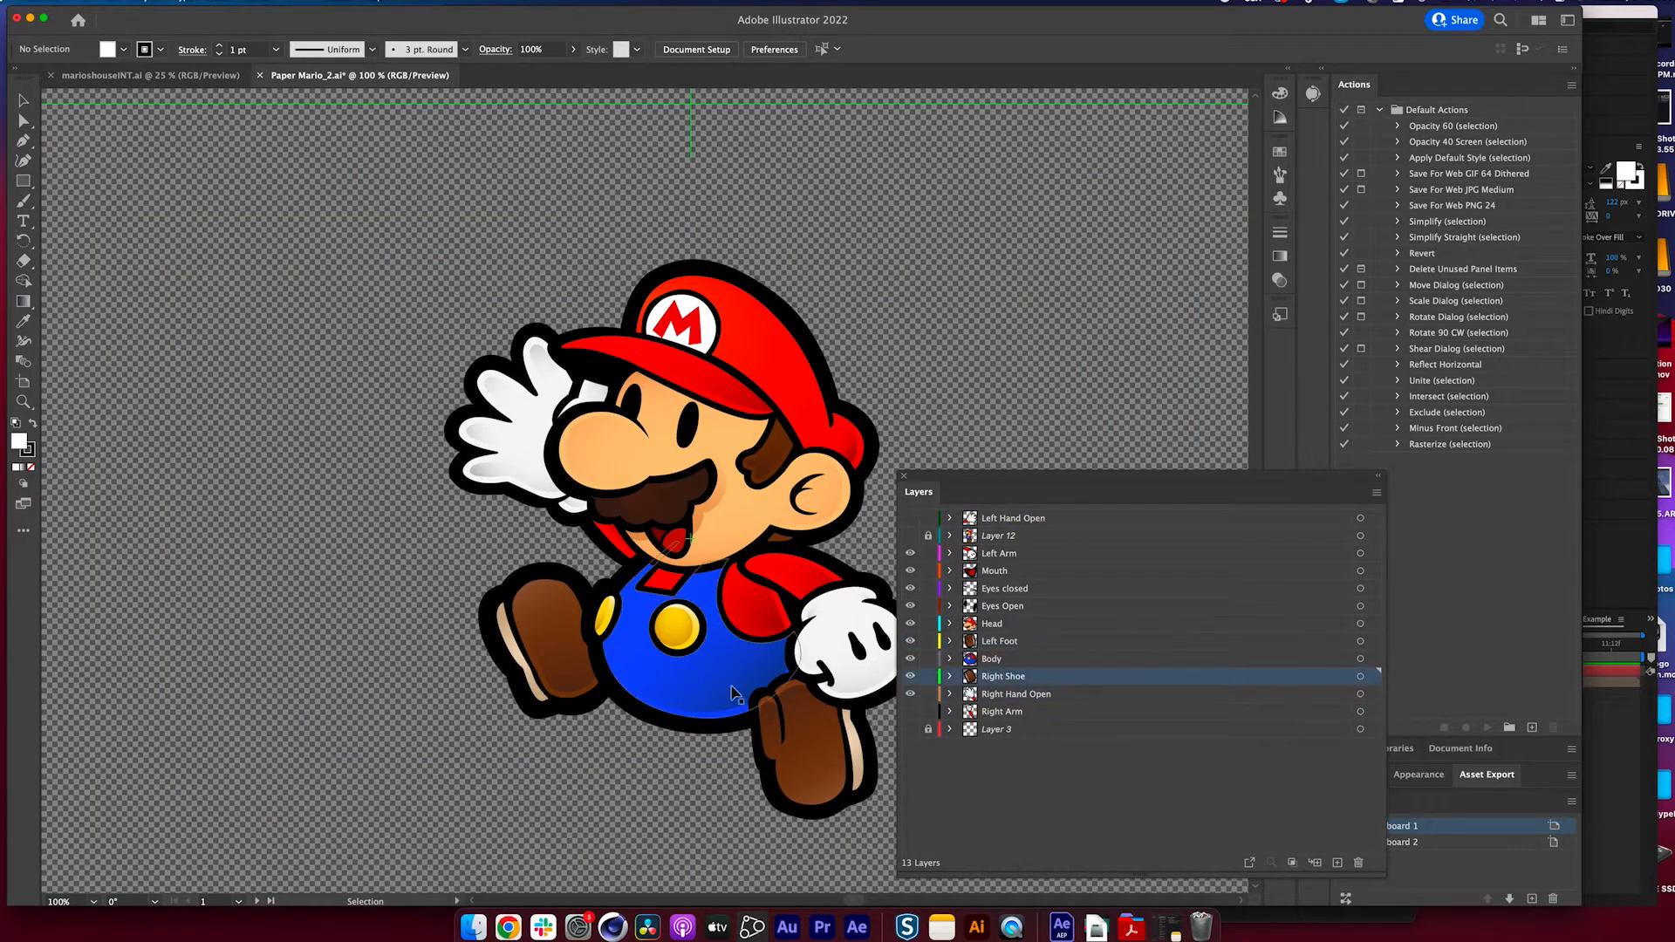
pyautogui.click(589, 681)
pyautogui.click(590, 689)
pyautogui.click(1017, 659)
pyautogui.click(1029, 641)
pyautogui.click(1041, 625)
pyautogui.click(1034, 604)
pyautogui.click(1034, 592)
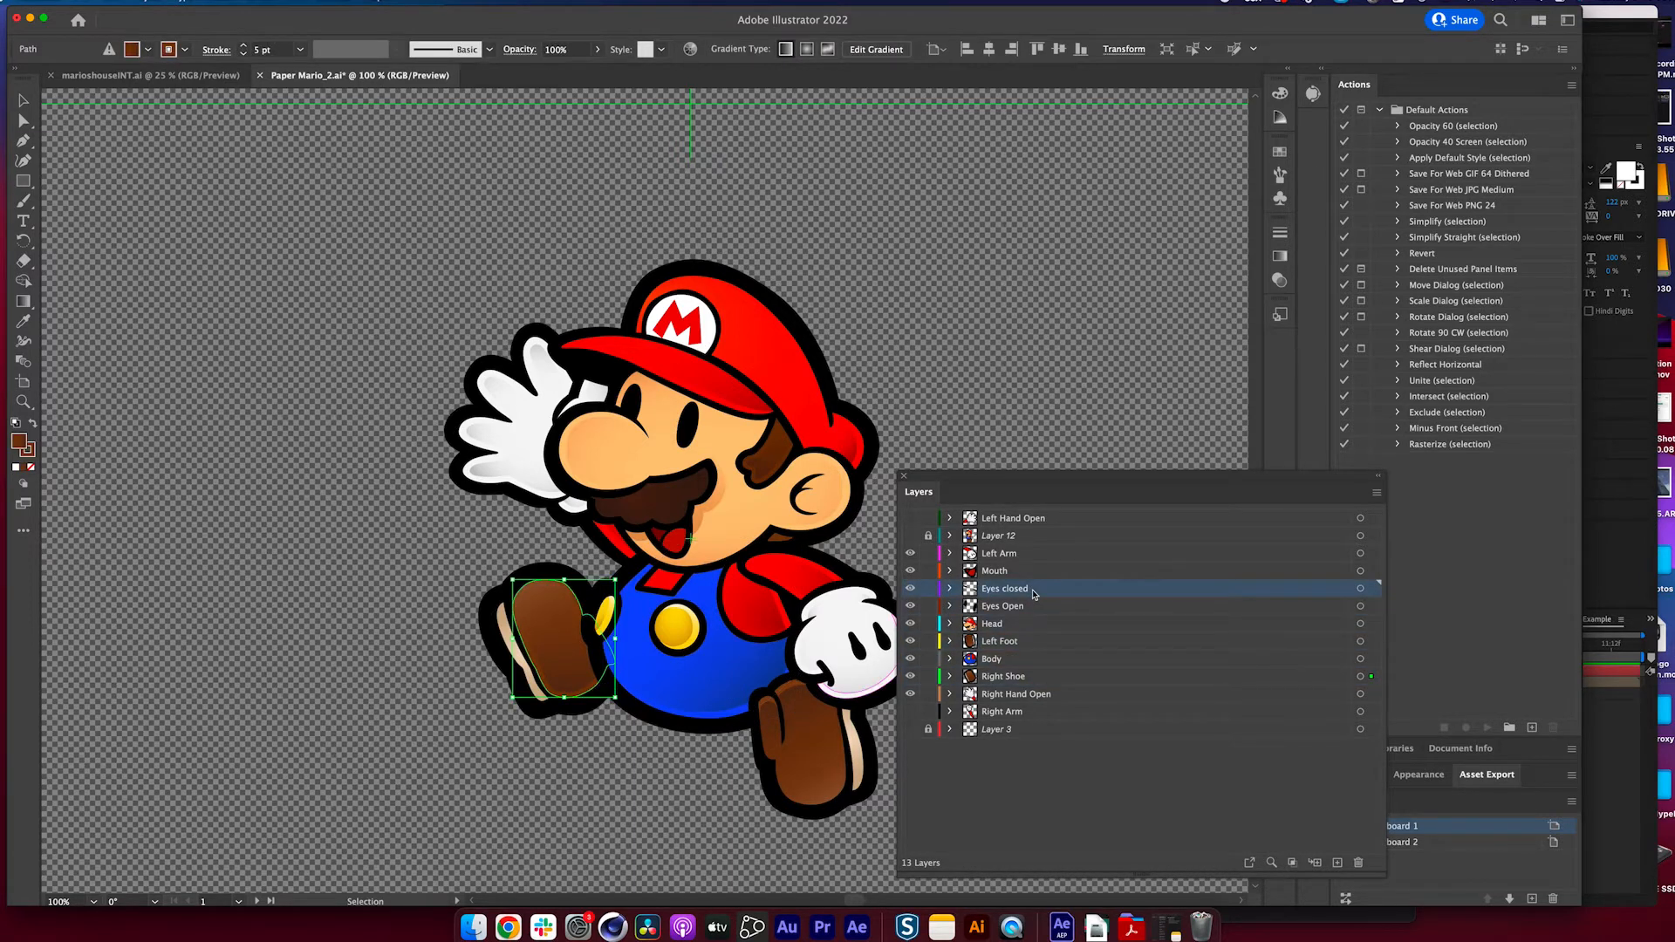
pyautogui.click(1033, 711)
pyautogui.click(1029, 694)
pyautogui.click(1027, 677)
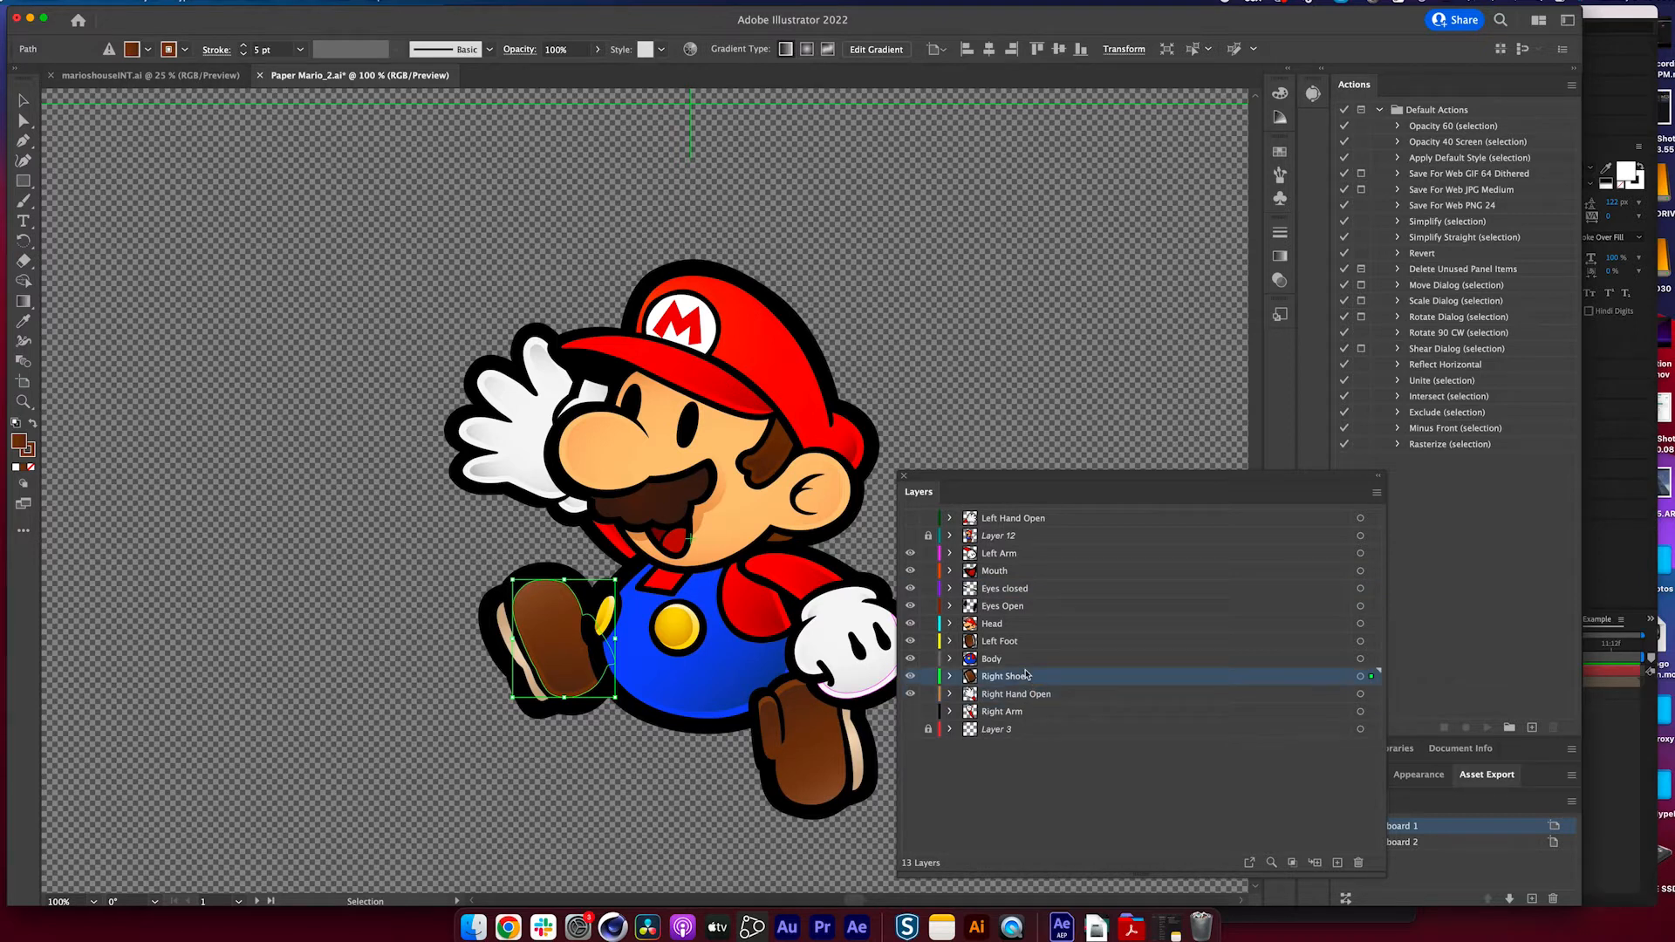
# - Expand the Right Shoe layer and inspect its paths, hiding and showing the brown shoe path
pyautogui.click(950, 676)
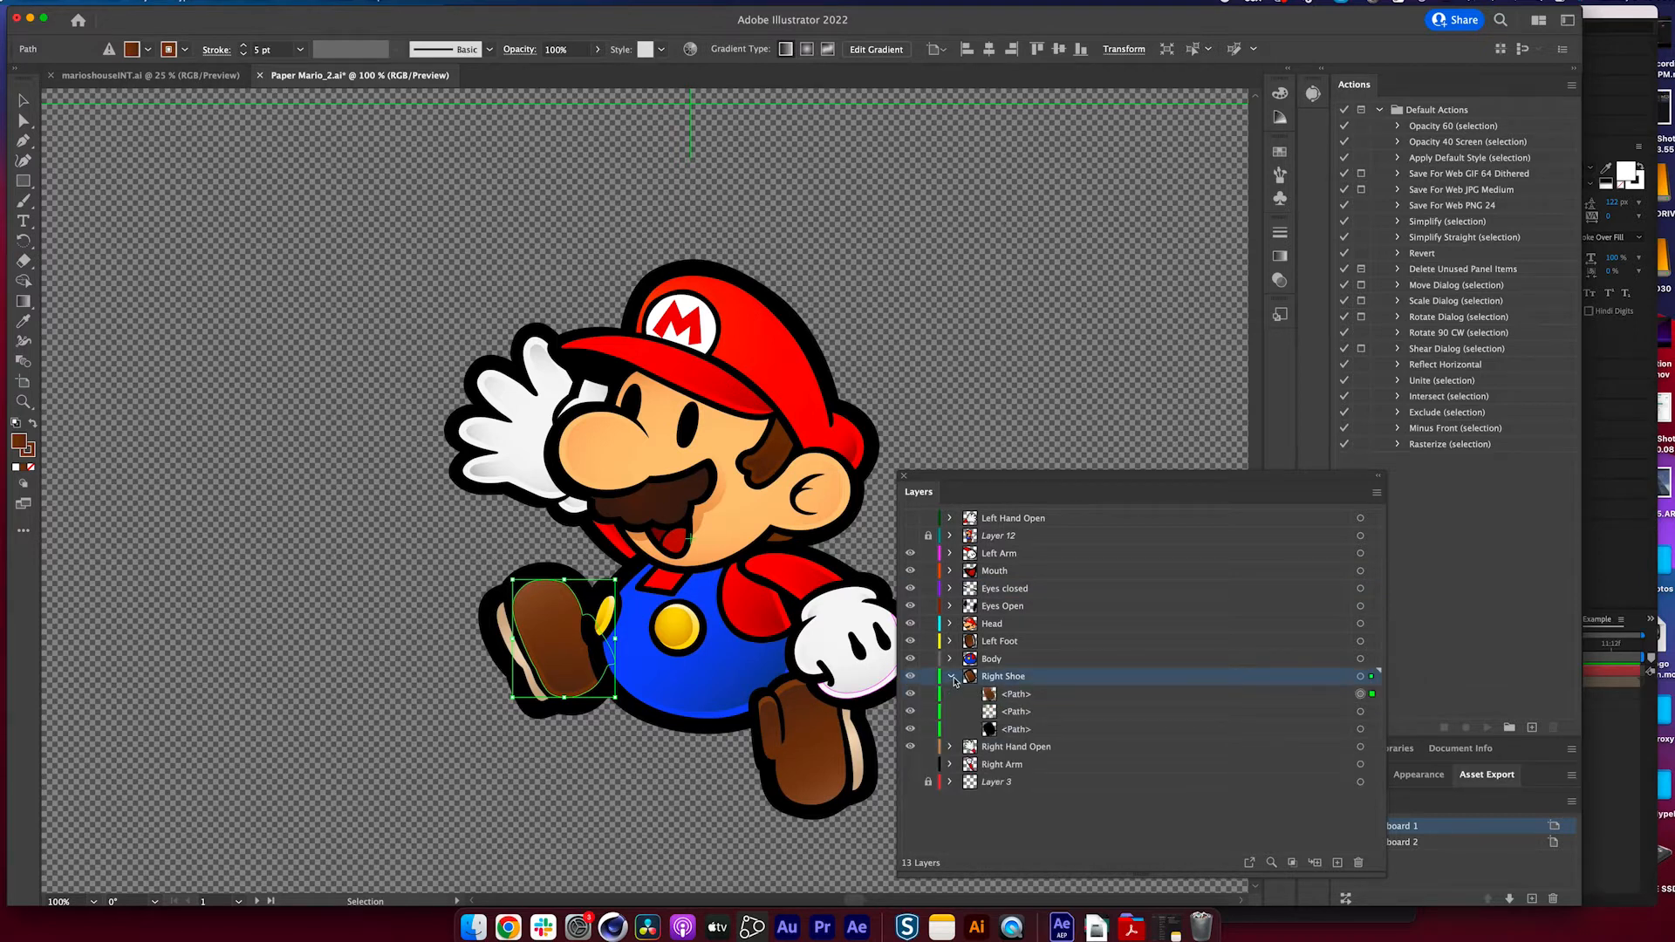
pyautogui.click(951, 676)
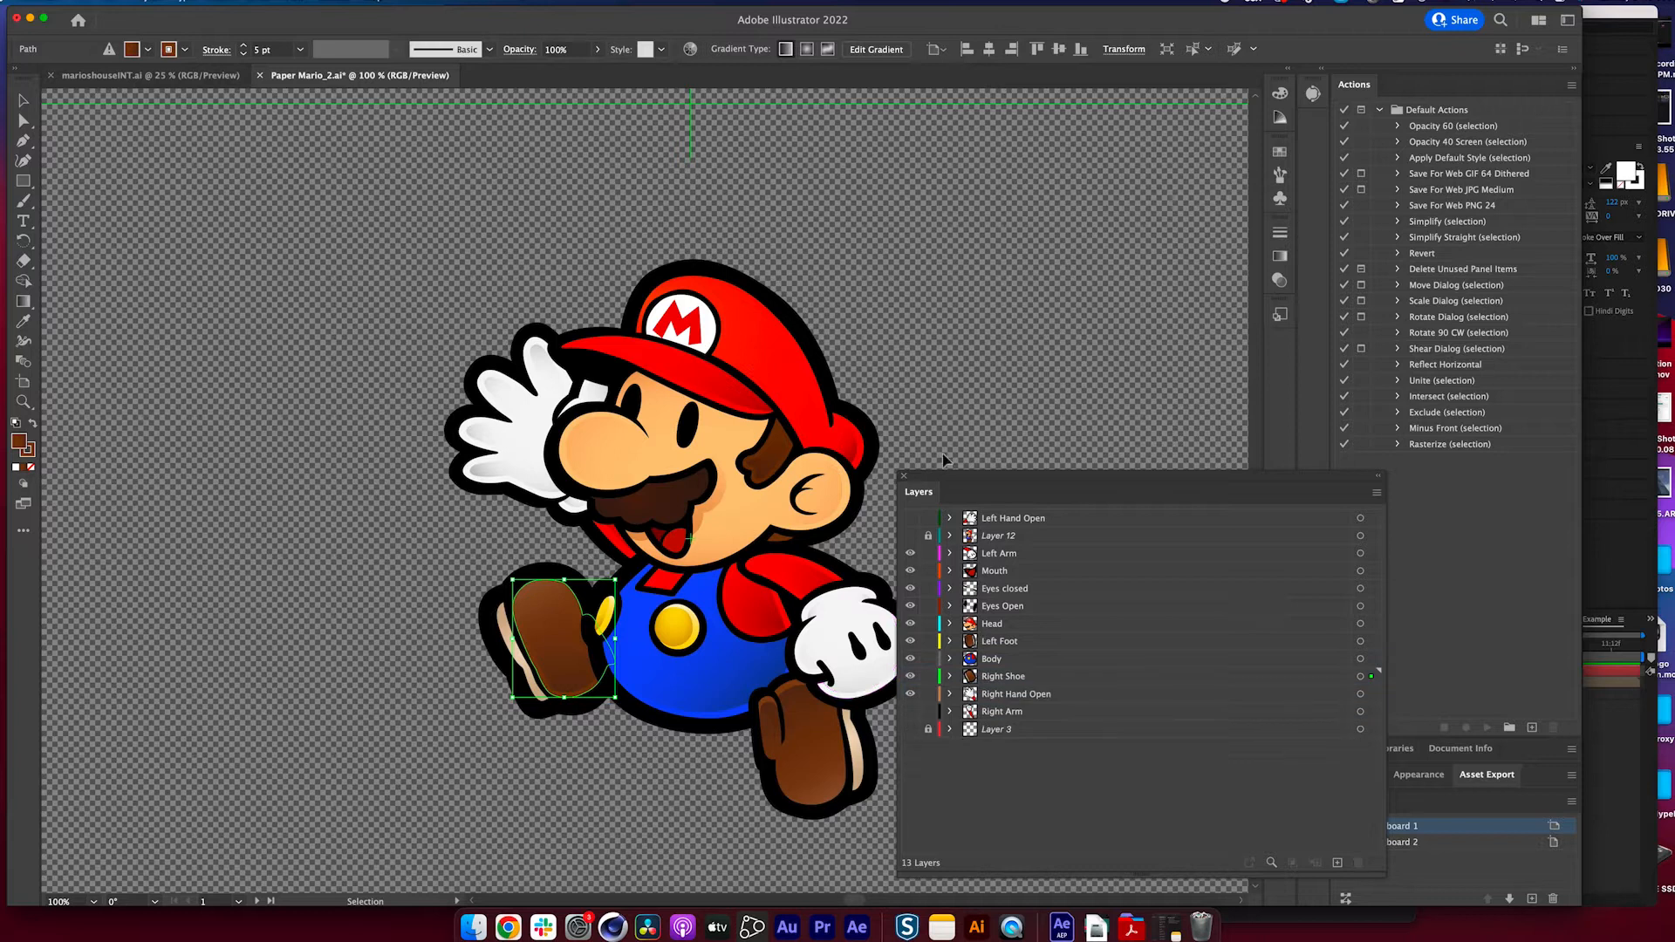
pyautogui.hscroll(5, 794, 528)
pyautogui.scroll(-3, 794, 528)
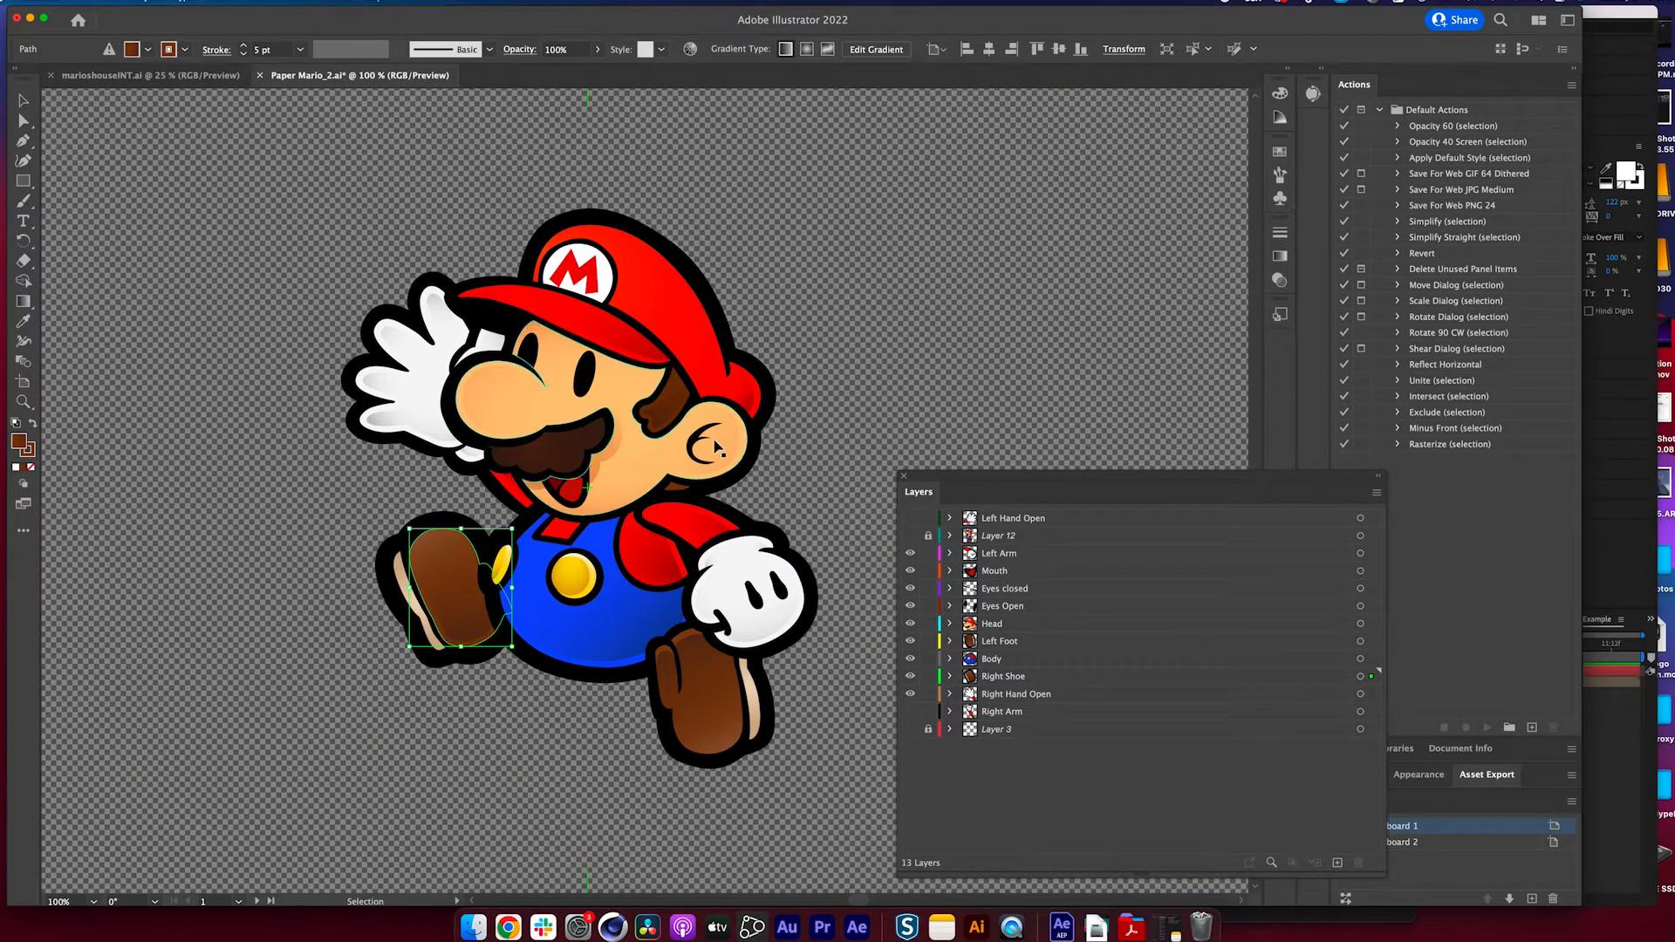
pyautogui.hscroll(-3, 718, 464)
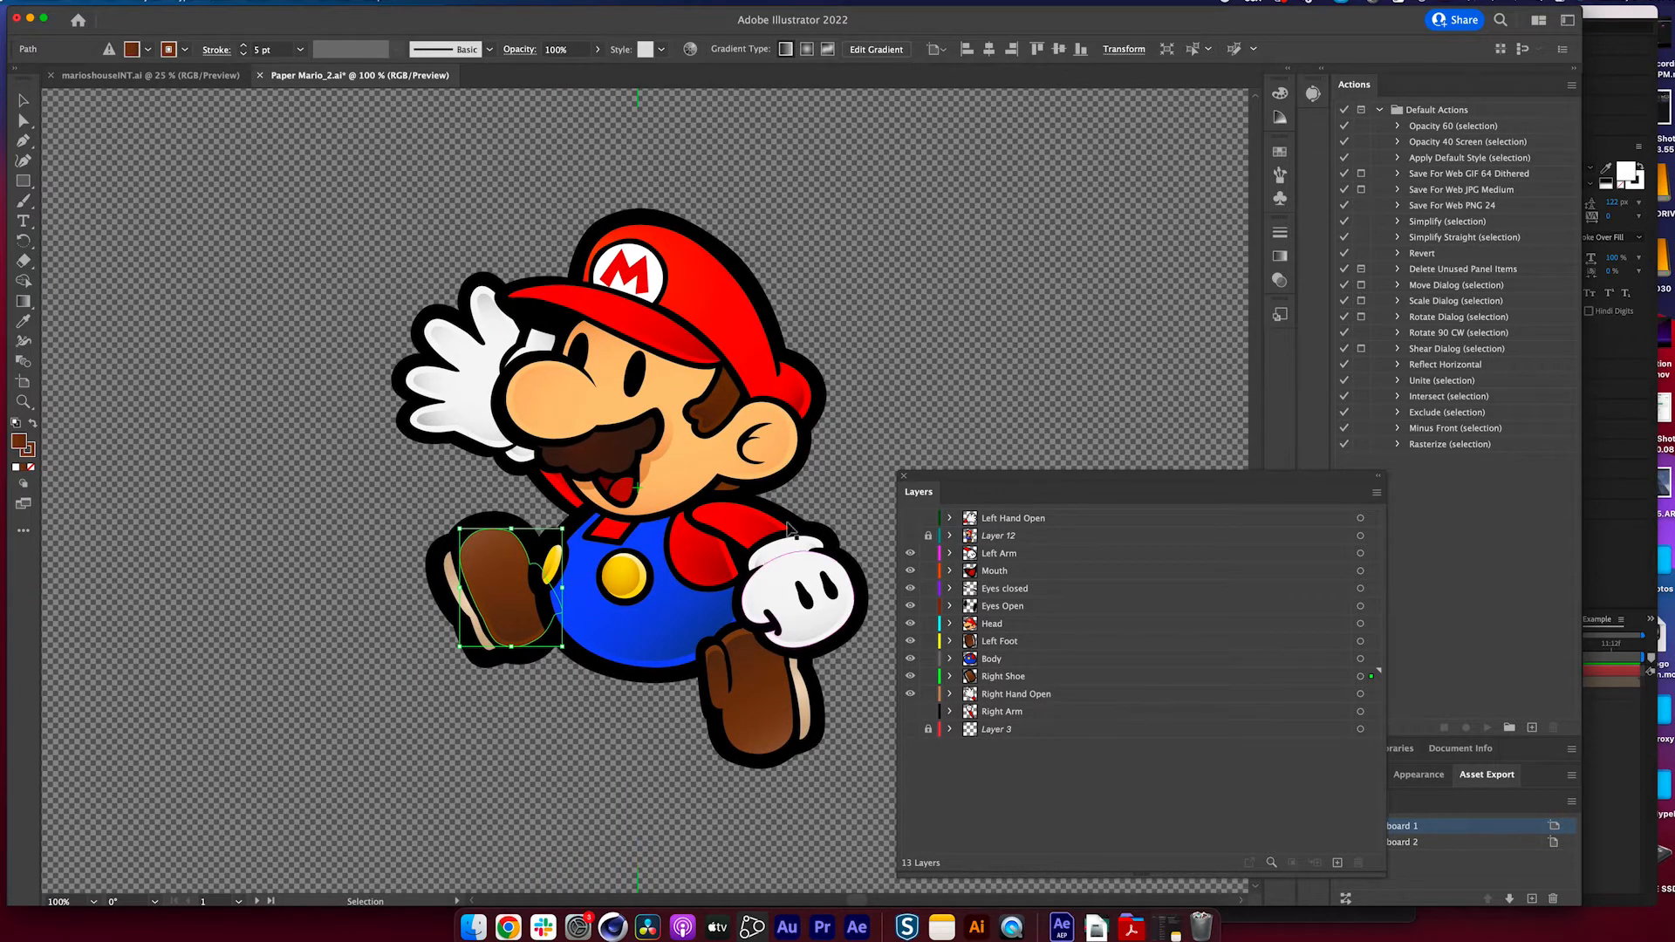
pyautogui.click(1015, 678)
pyautogui.click(1032, 695)
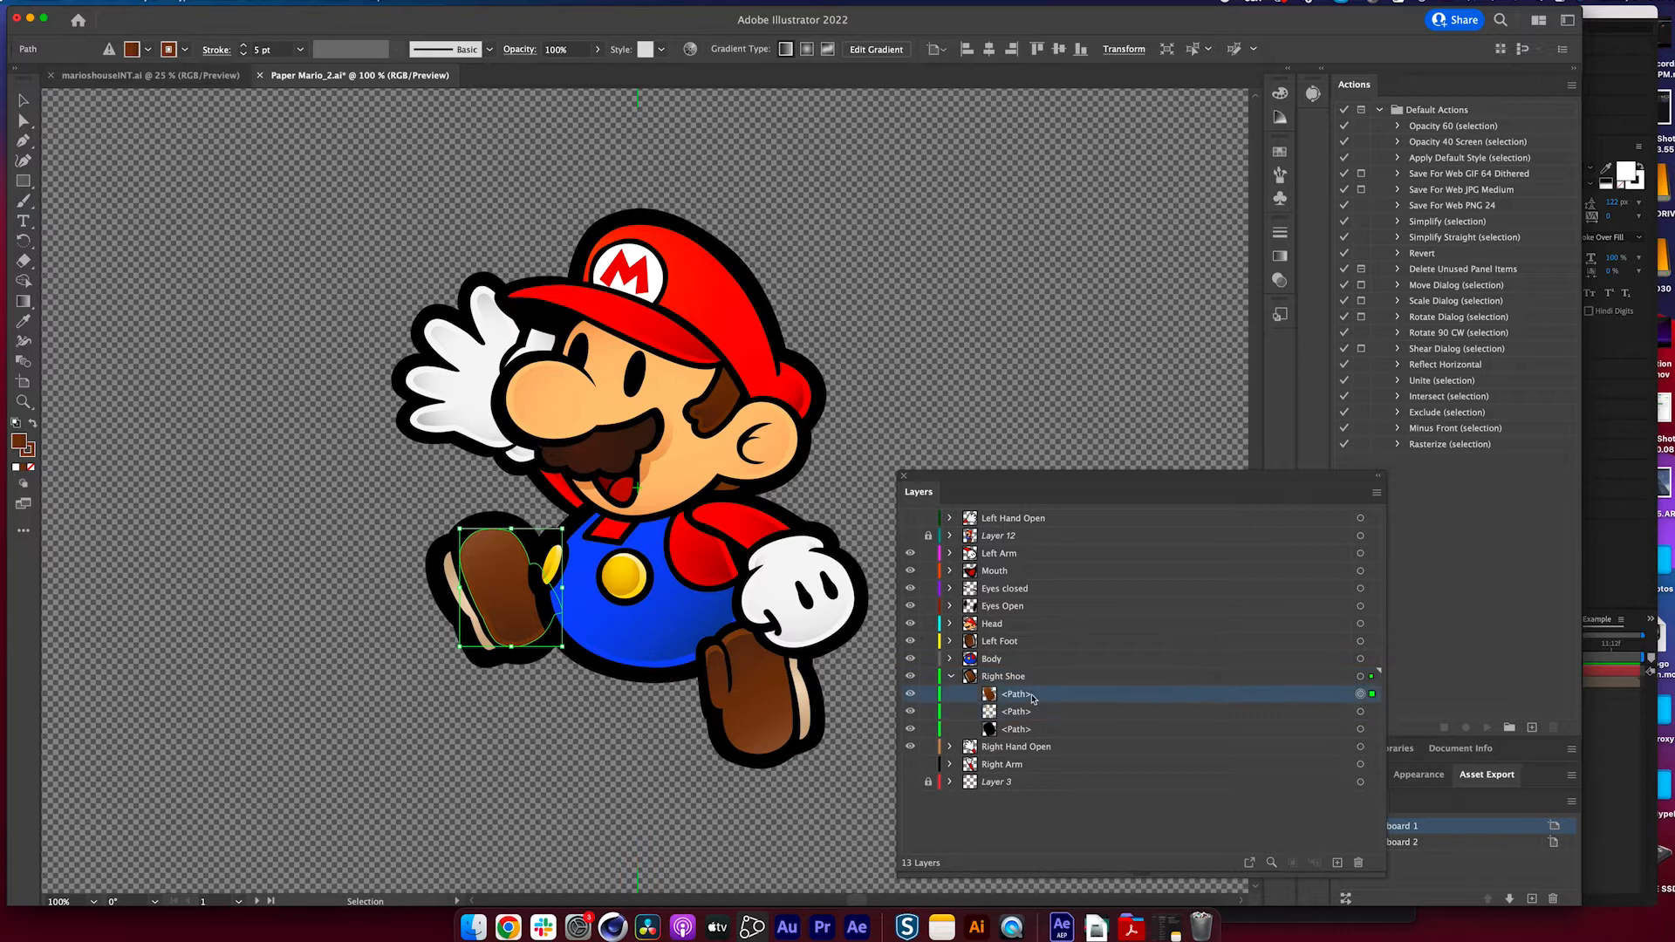
pyautogui.click(911, 694)
pyautogui.click(911, 694)
pyautogui.click(1017, 711)
pyautogui.click(1013, 729)
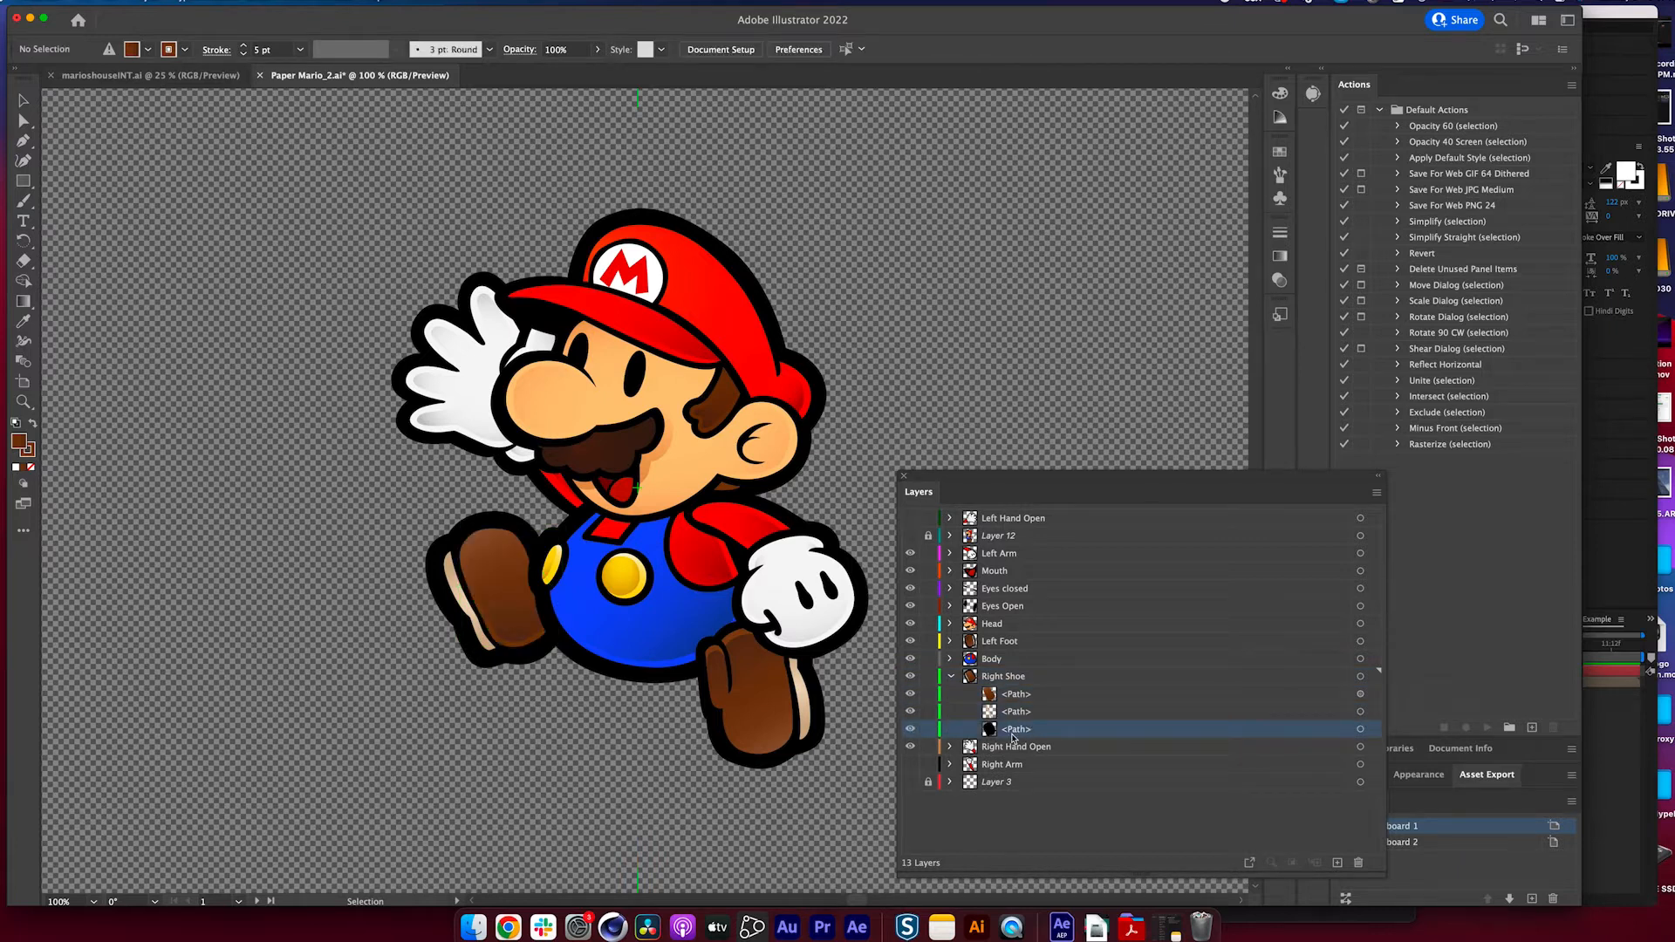
# - Expand the Body layer to inspect the paths it contains, and collapse it again
pyautogui.click(913, 660)
pyautogui.click(950, 659)
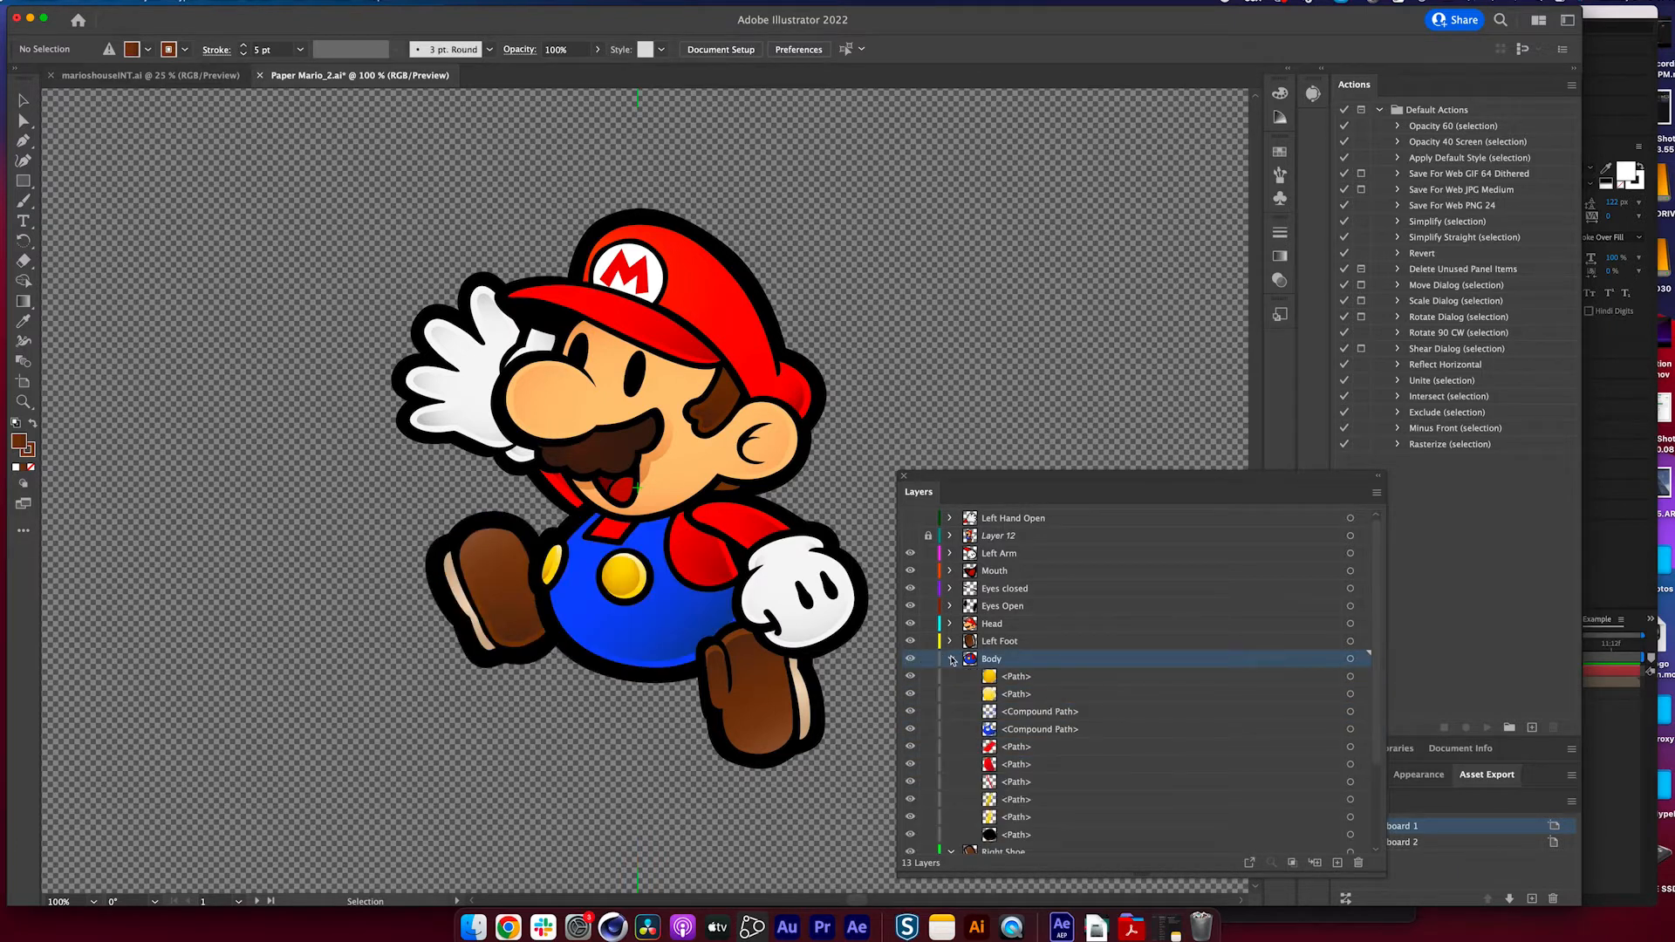
pyautogui.click(1014, 693)
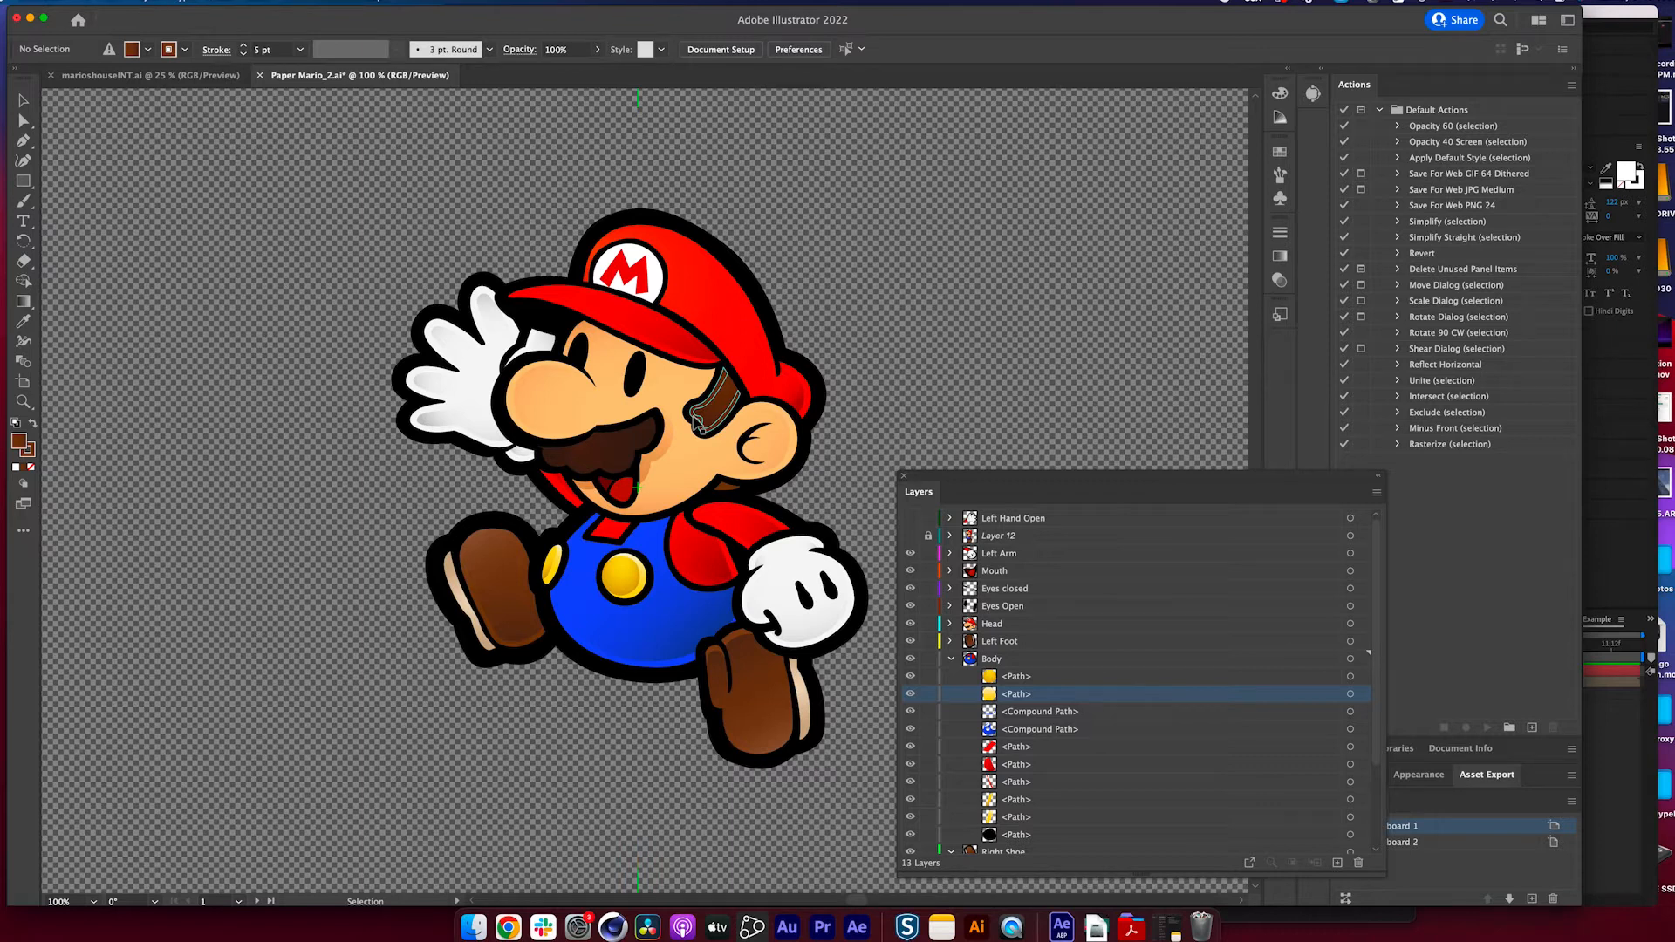
pyautogui.press('super+minus')
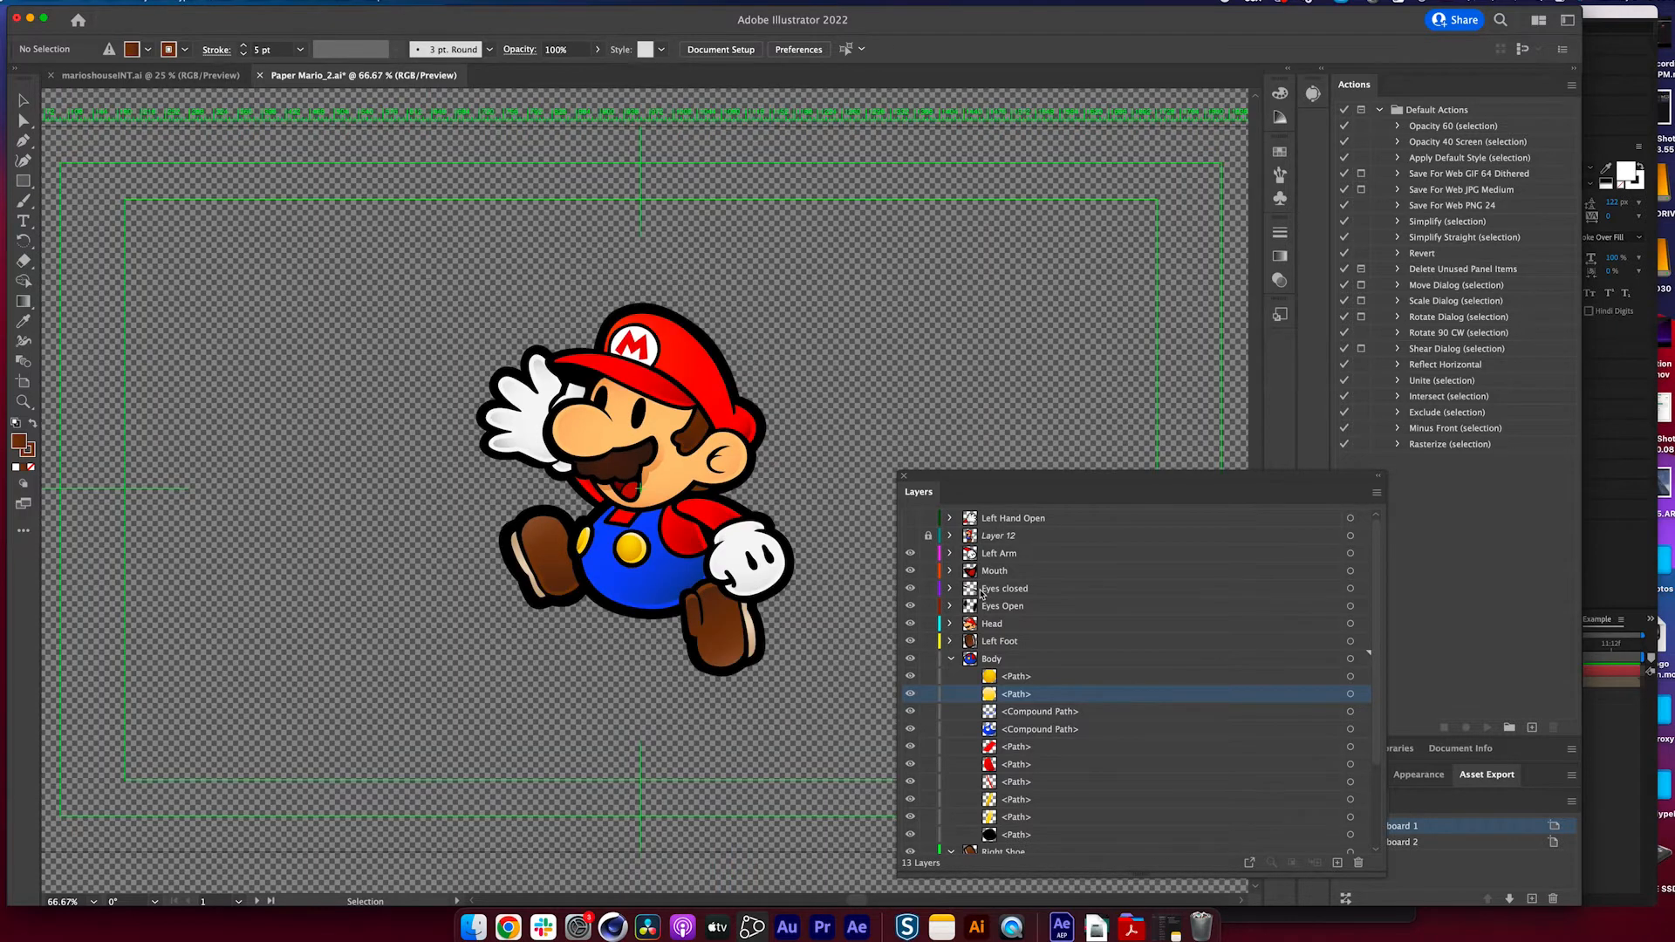
pyautogui.click(951, 659)
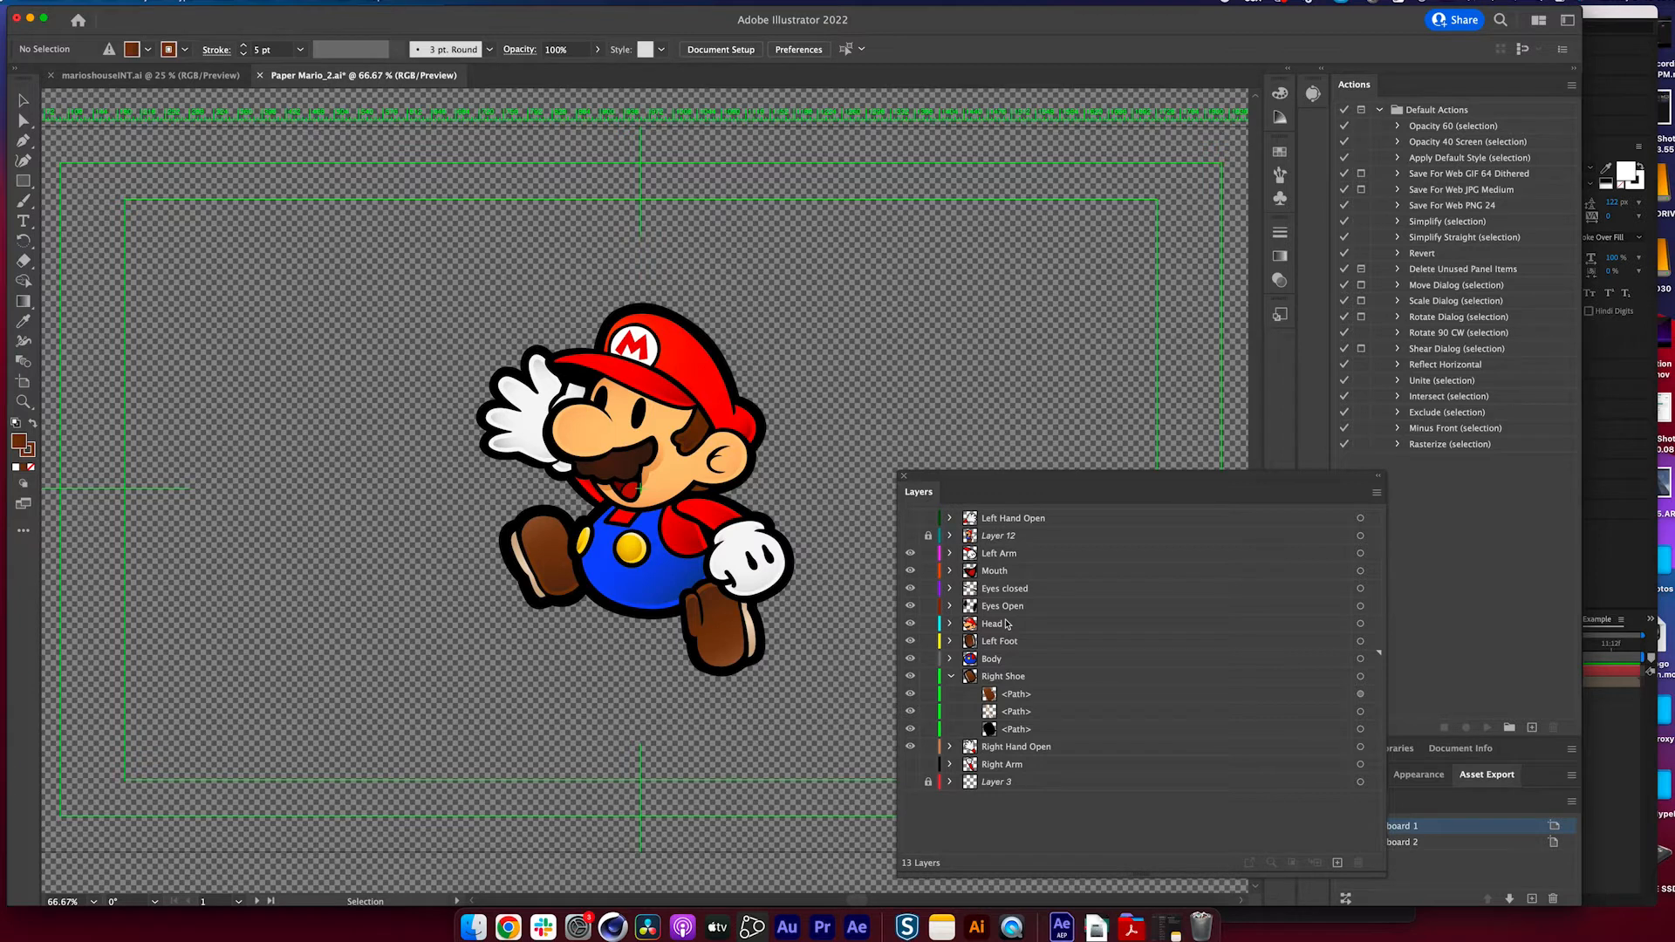
# - Hide and show the Left Foot layer to check its artwork, and expand the Left Arm layer
pyautogui.click(1120, 639)
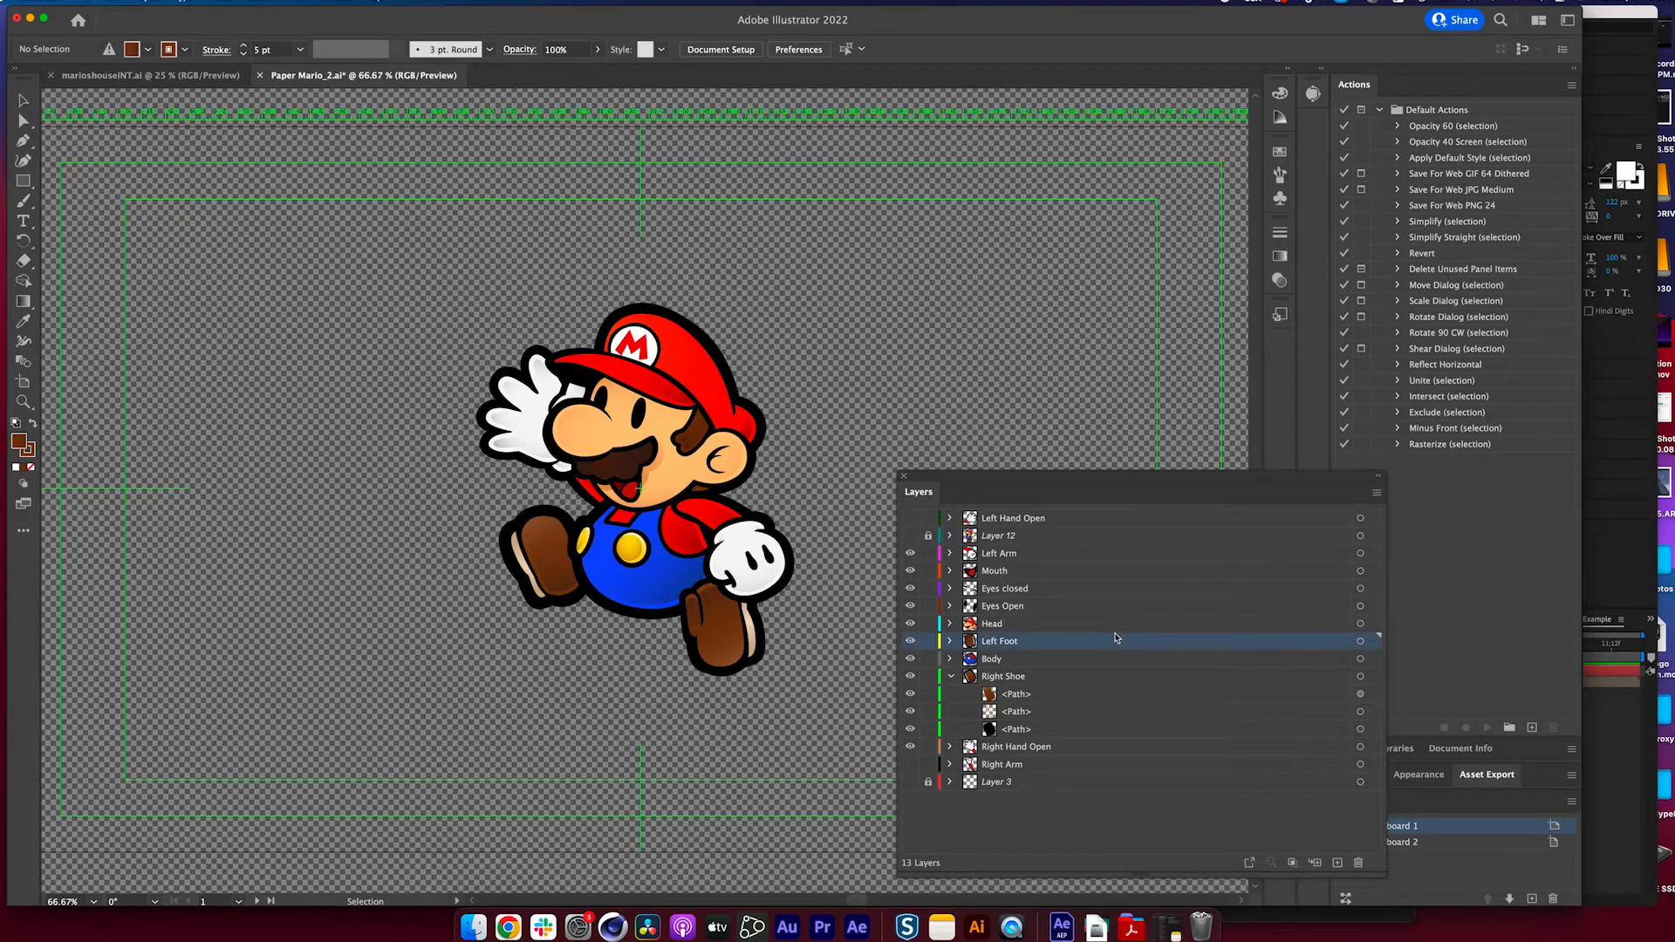
pyautogui.click(910, 641)
pyautogui.click(910, 641)
pyautogui.click(1029, 679)
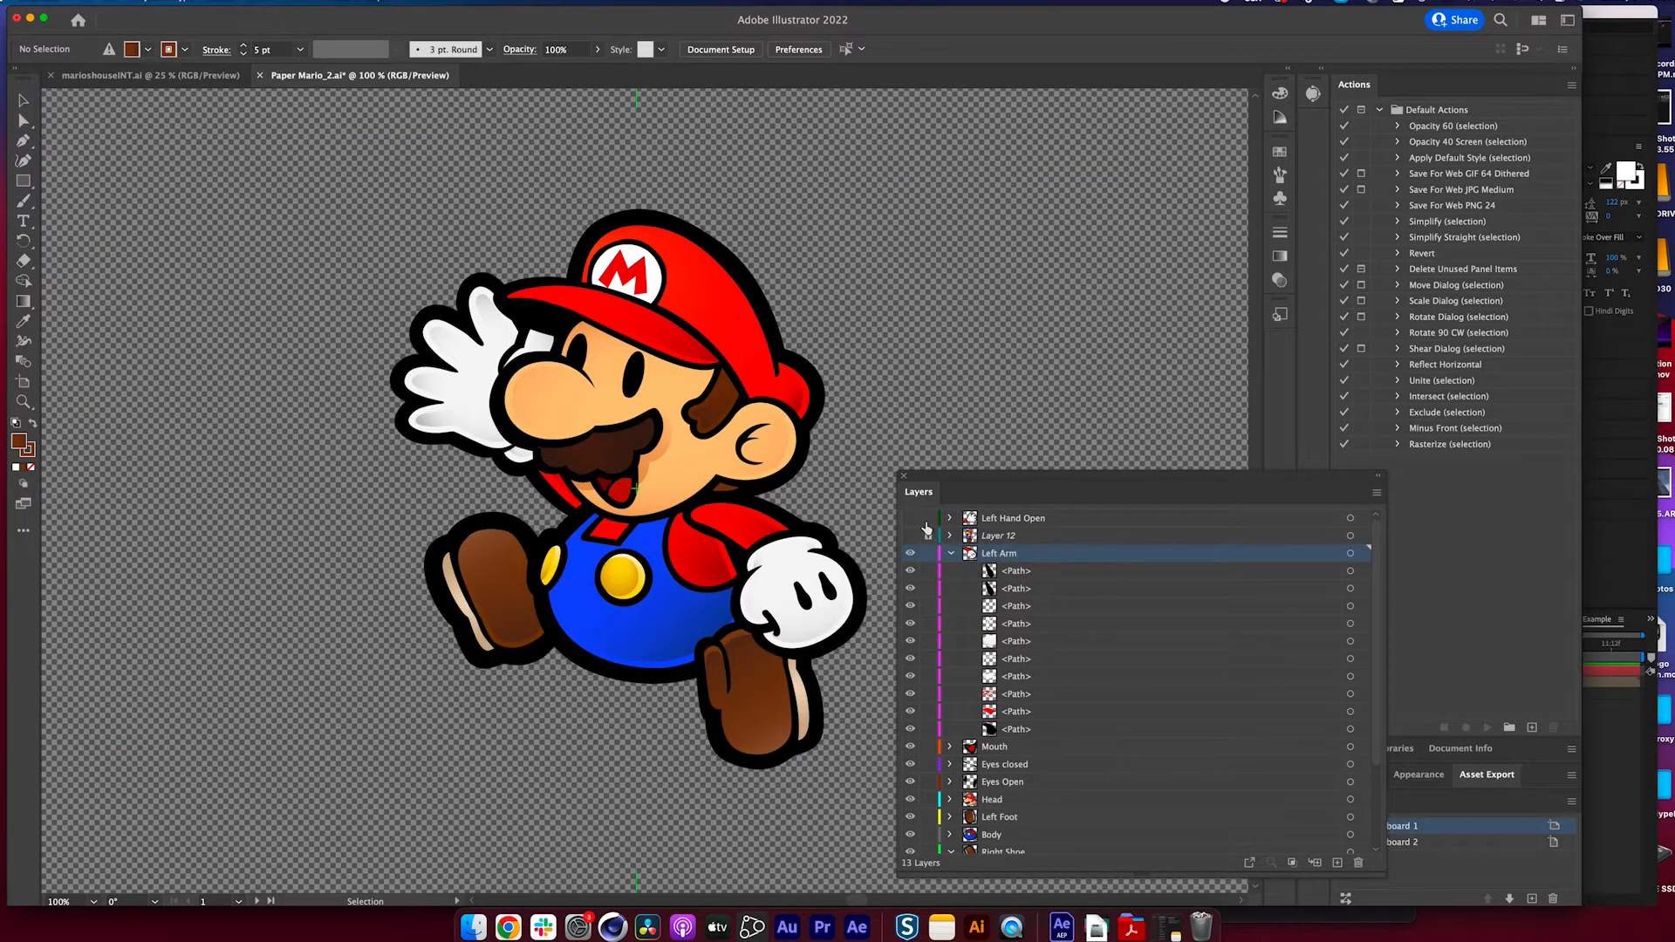
# - Toggle the Left Hand Open layer's visibility repeatedly to compare the open-hand pose with the Left Arm pose, leaving it hidden
pyautogui.click(910, 519)
pyautogui.click(910, 519)
pyautogui.click(910, 519)
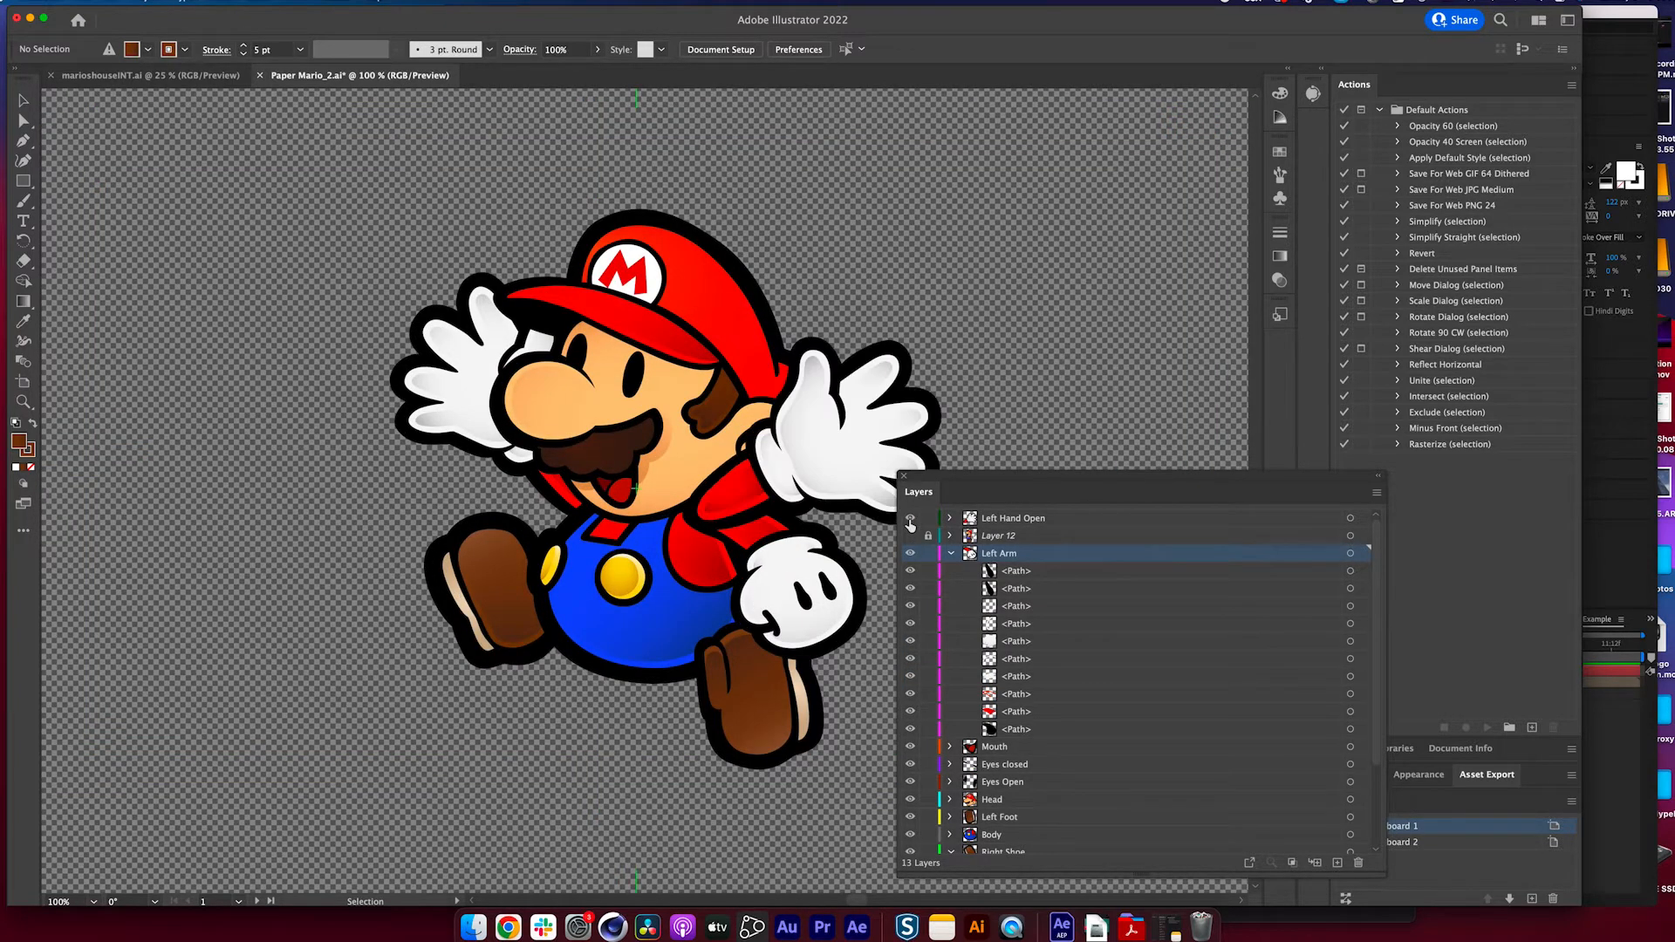
pyautogui.click(910, 518)
pyautogui.click(910, 518)
pyautogui.click(910, 519)
pyautogui.click(910, 518)
pyautogui.click(910, 519)
pyautogui.click(910, 518)
pyautogui.click(910, 519)
pyautogui.click(910, 518)
pyautogui.click(910, 518)
pyautogui.click(910, 519)
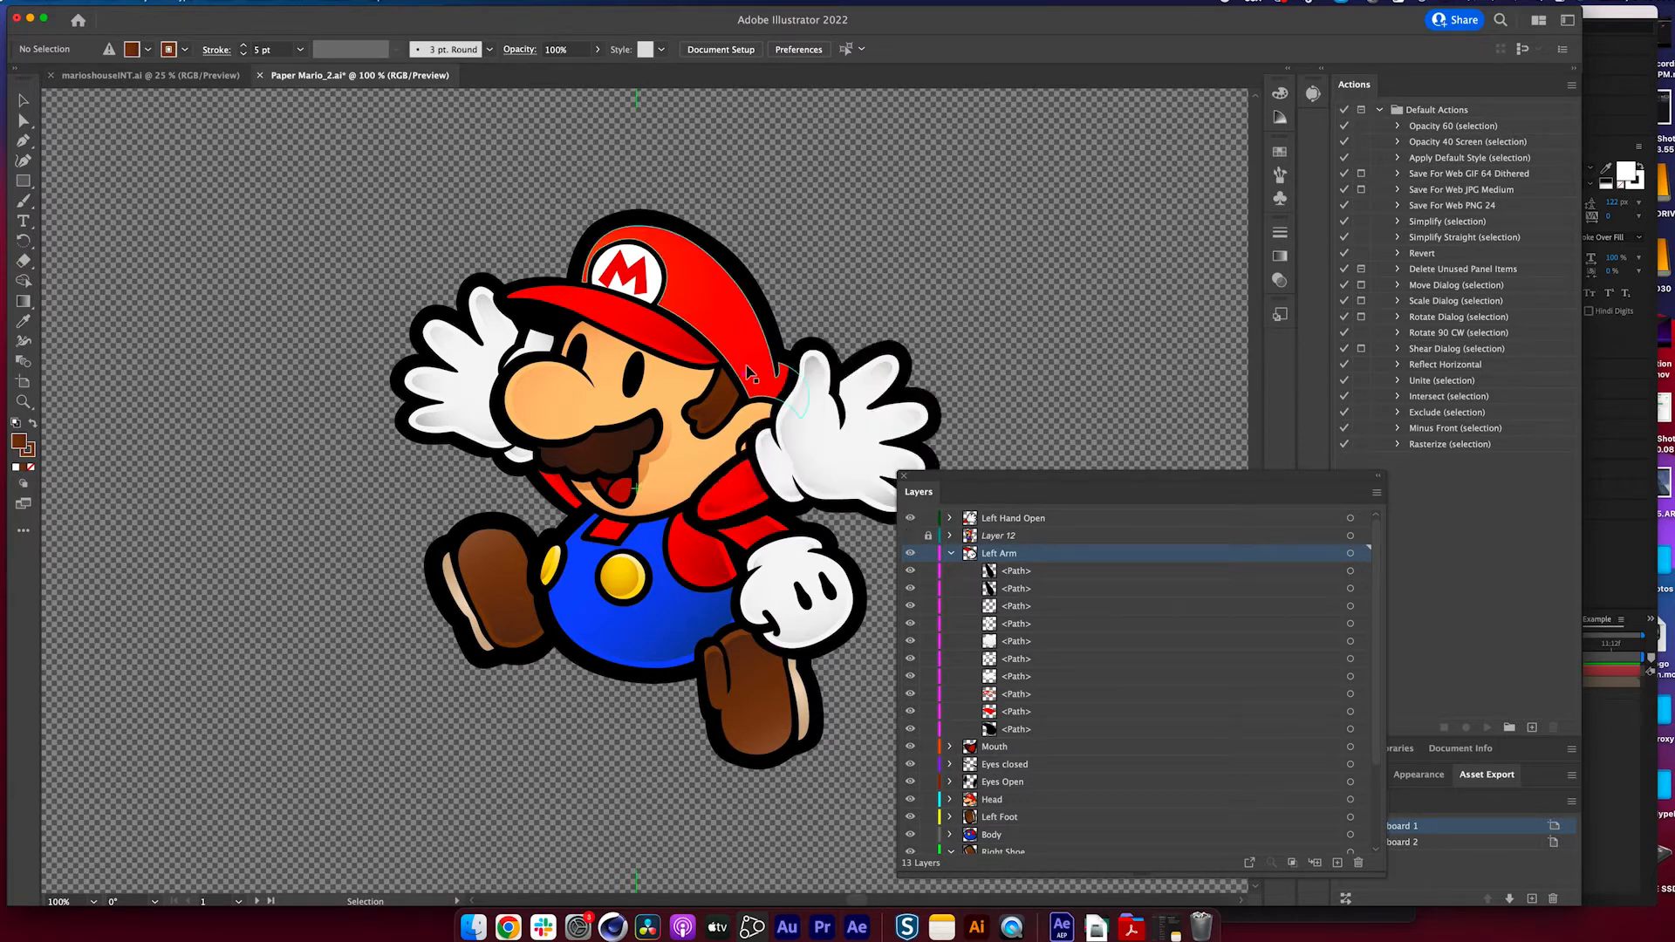
pyautogui.click(910, 519)
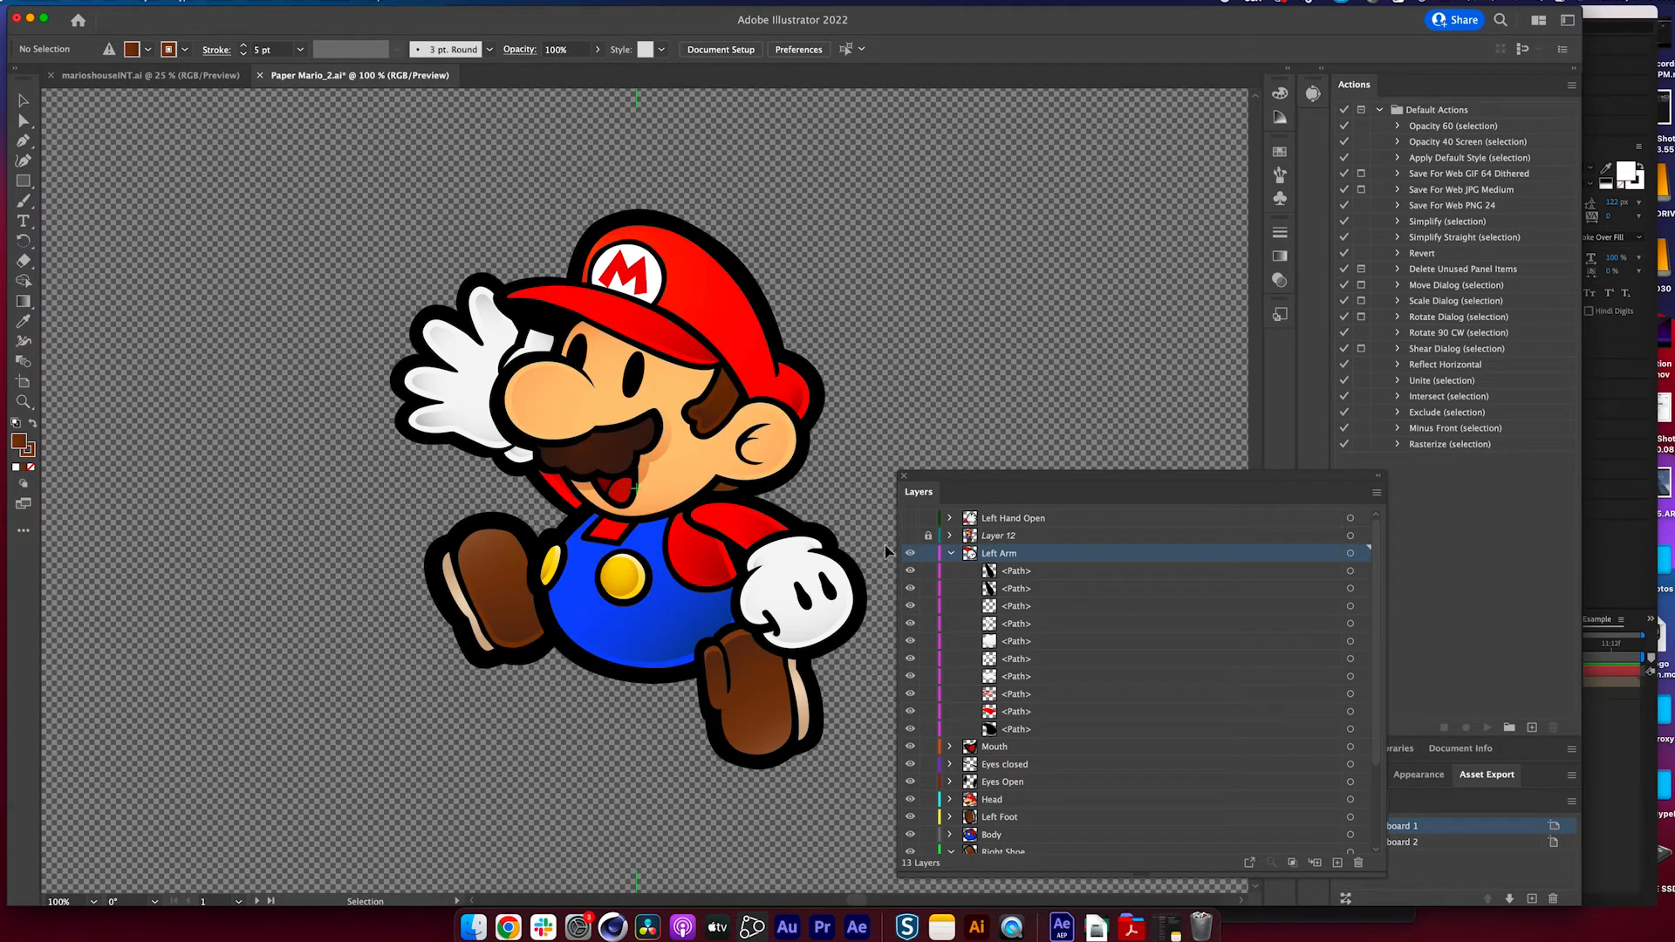
pyautogui.click(910, 522)
pyautogui.click(910, 522)
pyautogui.click(909, 521)
pyautogui.click(909, 521)
# - Switch to After Effects, delete the empty text layer from the Example composition, and return to the first frame
pyautogui.click(857, 928)
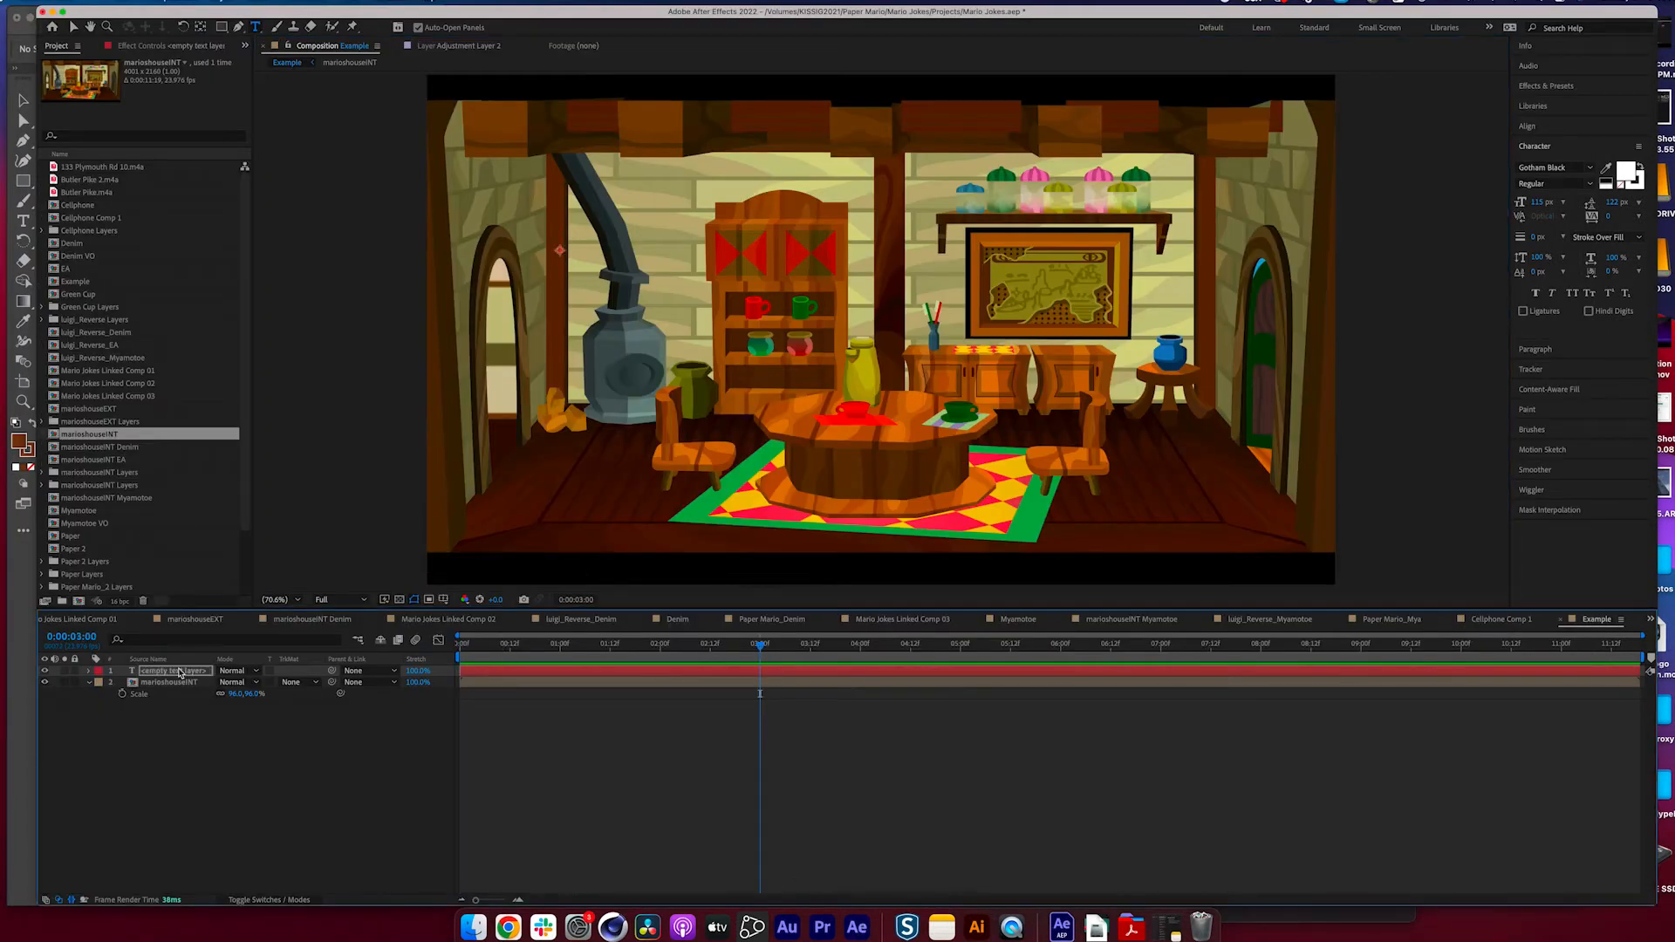
pyautogui.press('Delete')
pyautogui.press('Home')
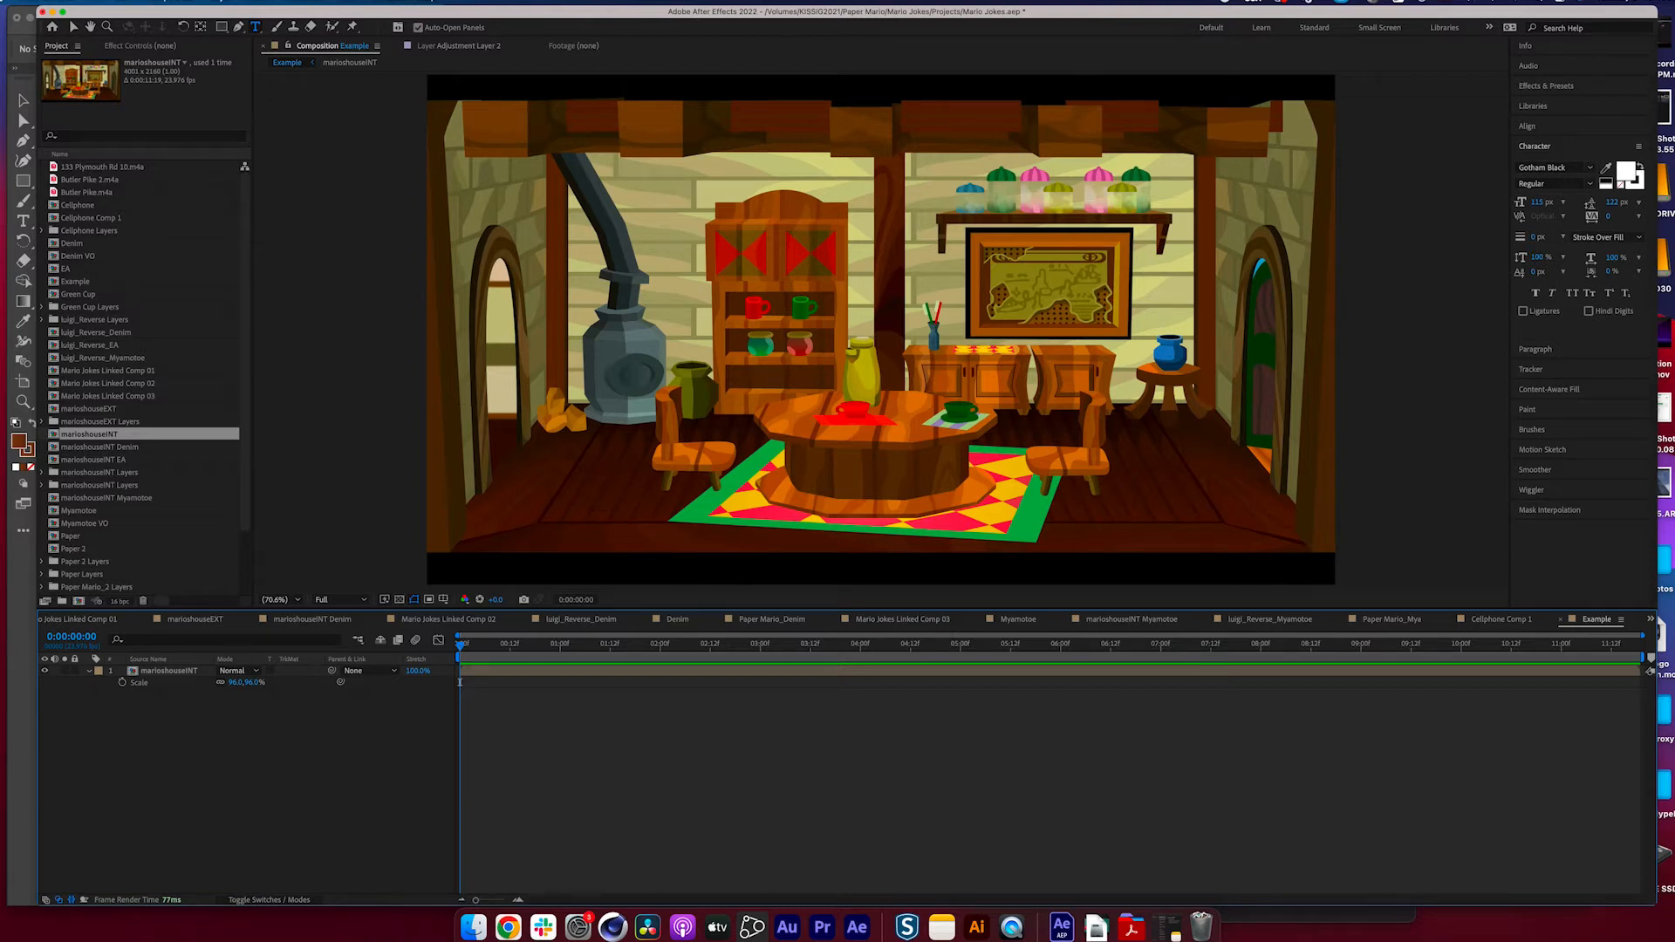
# - Save the project and select the marioshouseINT layer with the Selection tool
pyautogui.click(87, 10)
pyautogui.click(109, 32)
pyautogui.click(74, 27)
pyautogui.click(955, 256)
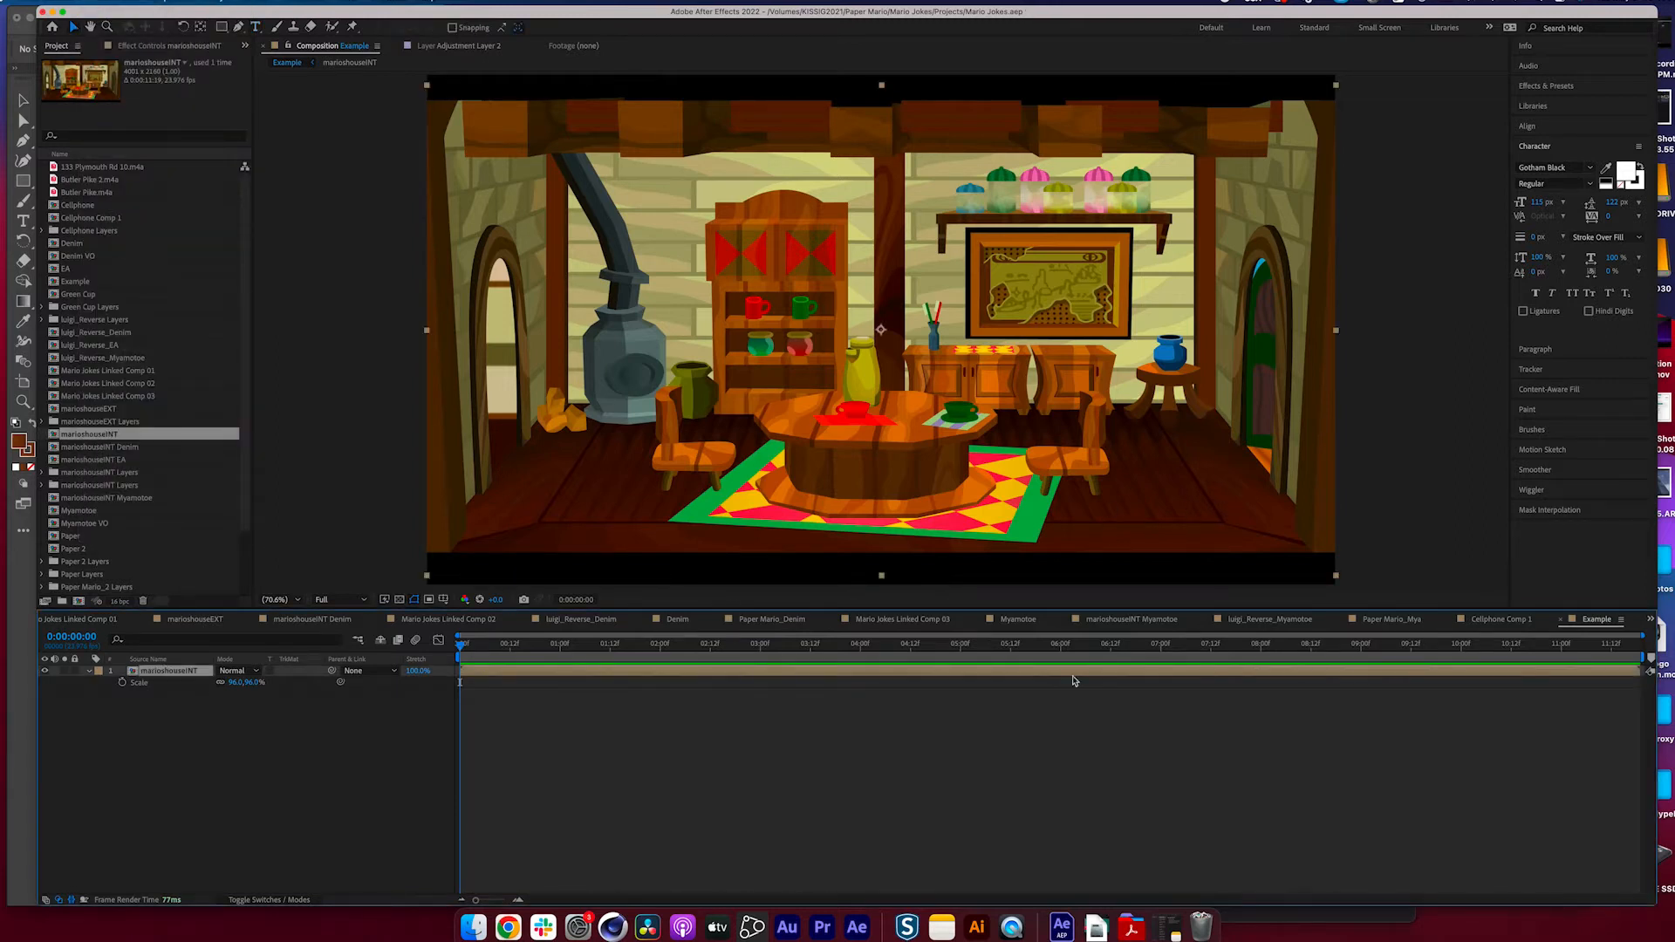
# - Switch to Illustrator, display the marioshouseINT.ai document, and move the Layers panel clear of the artwork
pyautogui.click(978, 927)
pyautogui.click(126, 76)
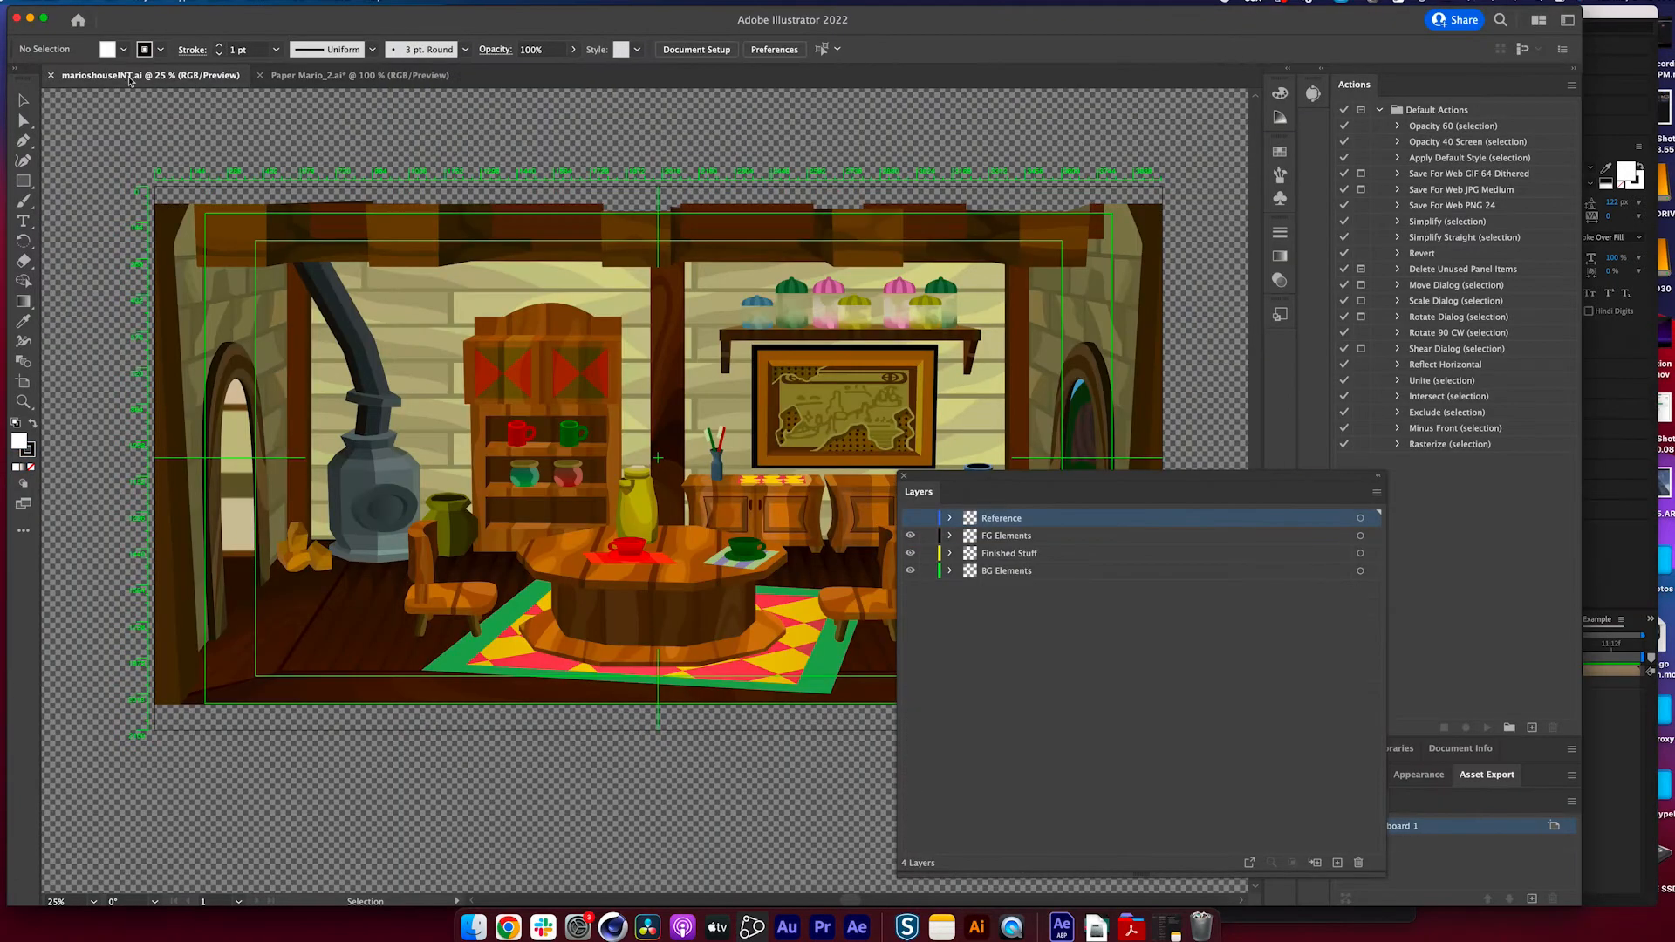
pyautogui.moveTo(943, 482); pyautogui.dragTo(1250, 549)
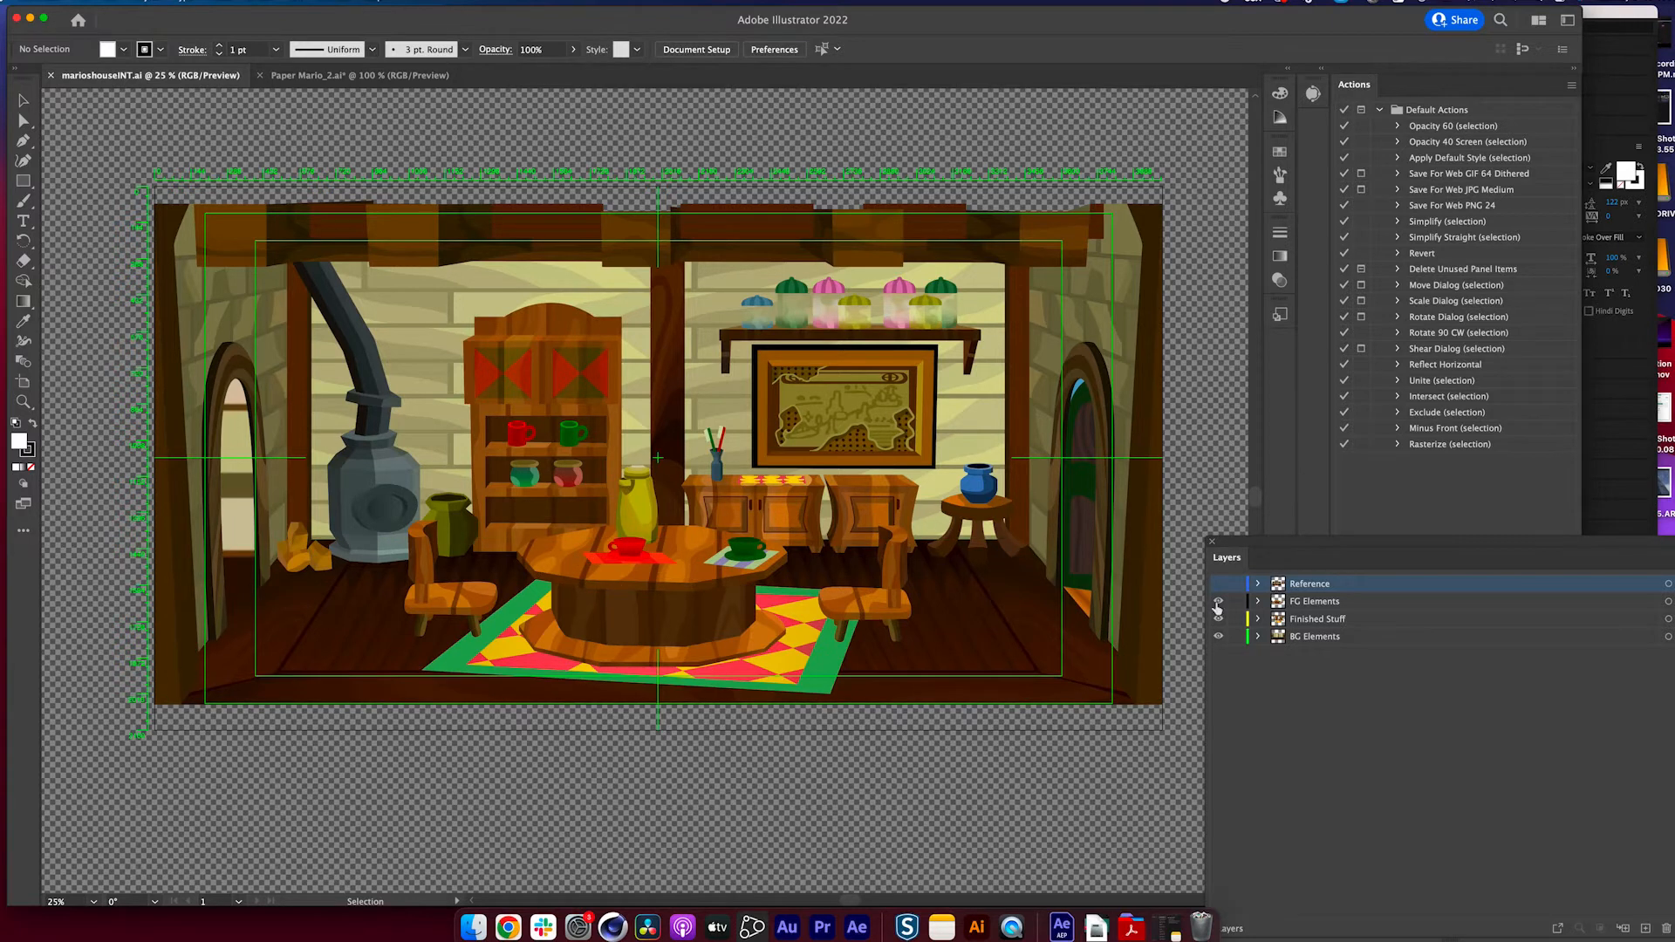
# - Expand the BG Elements layer, check its floor path and side-wall groups by toggling their visibility, and collapse it
pyautogui.click(1003, 646)
pyautogui.click(1258, 637)
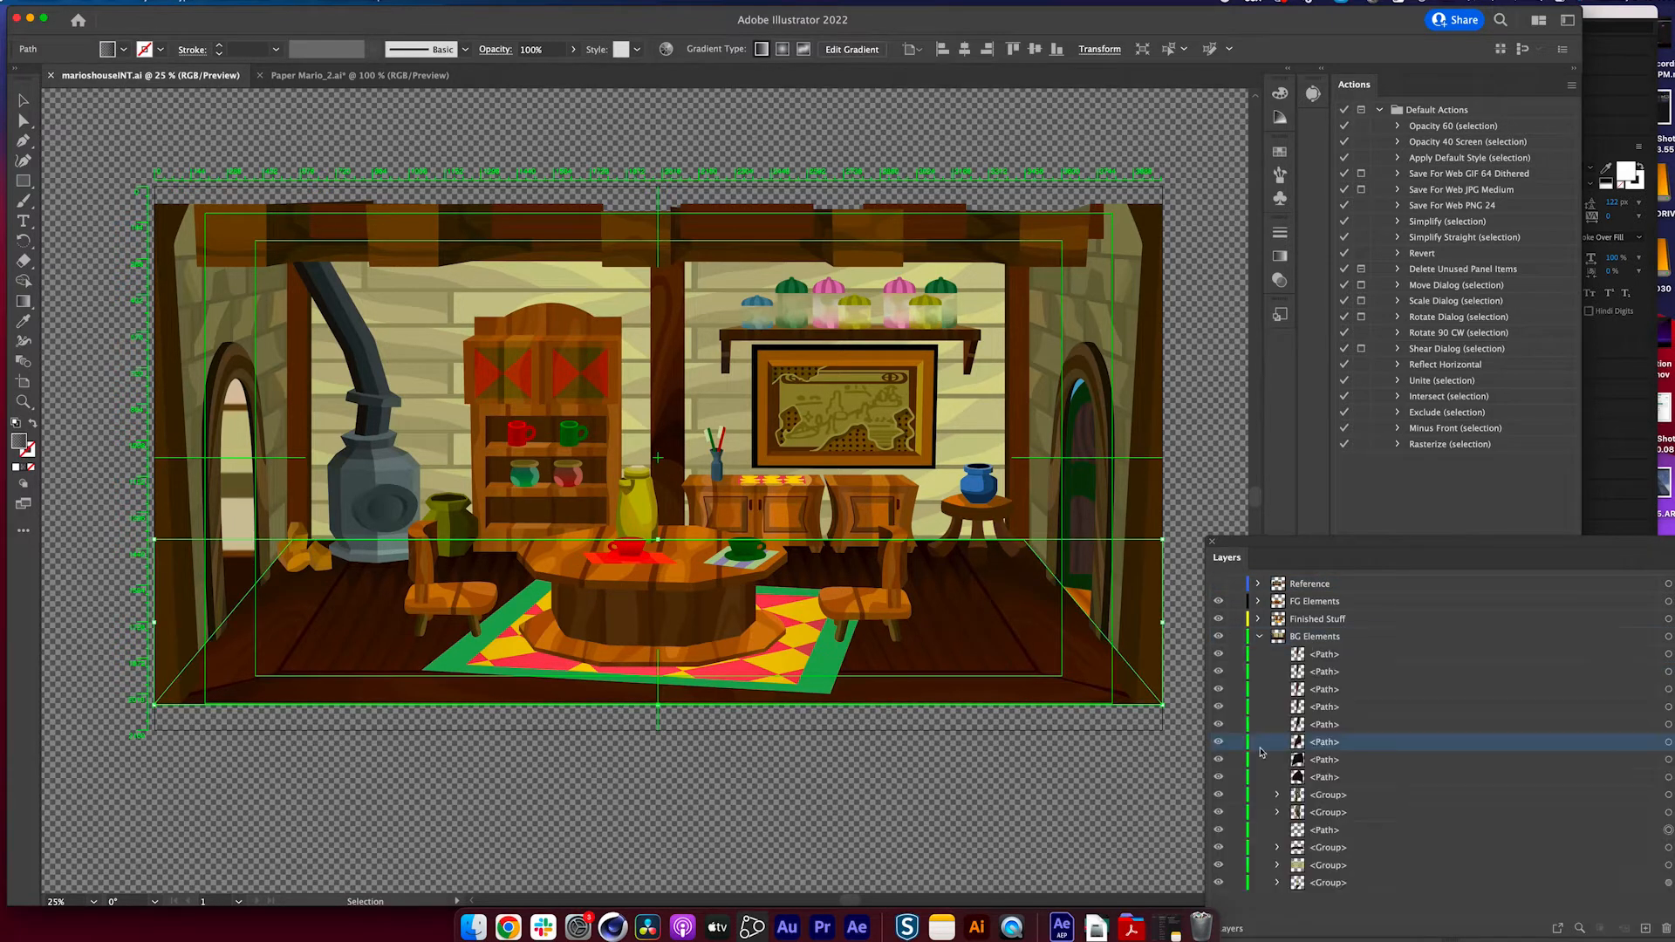
pyautogui.doubleClick(1220, 743)
pyautogui.click(1220, 796)
pyautogui.click(1220, 796)
pyautogui.click(1220, 795)
pyautogui.click(1220, 796)
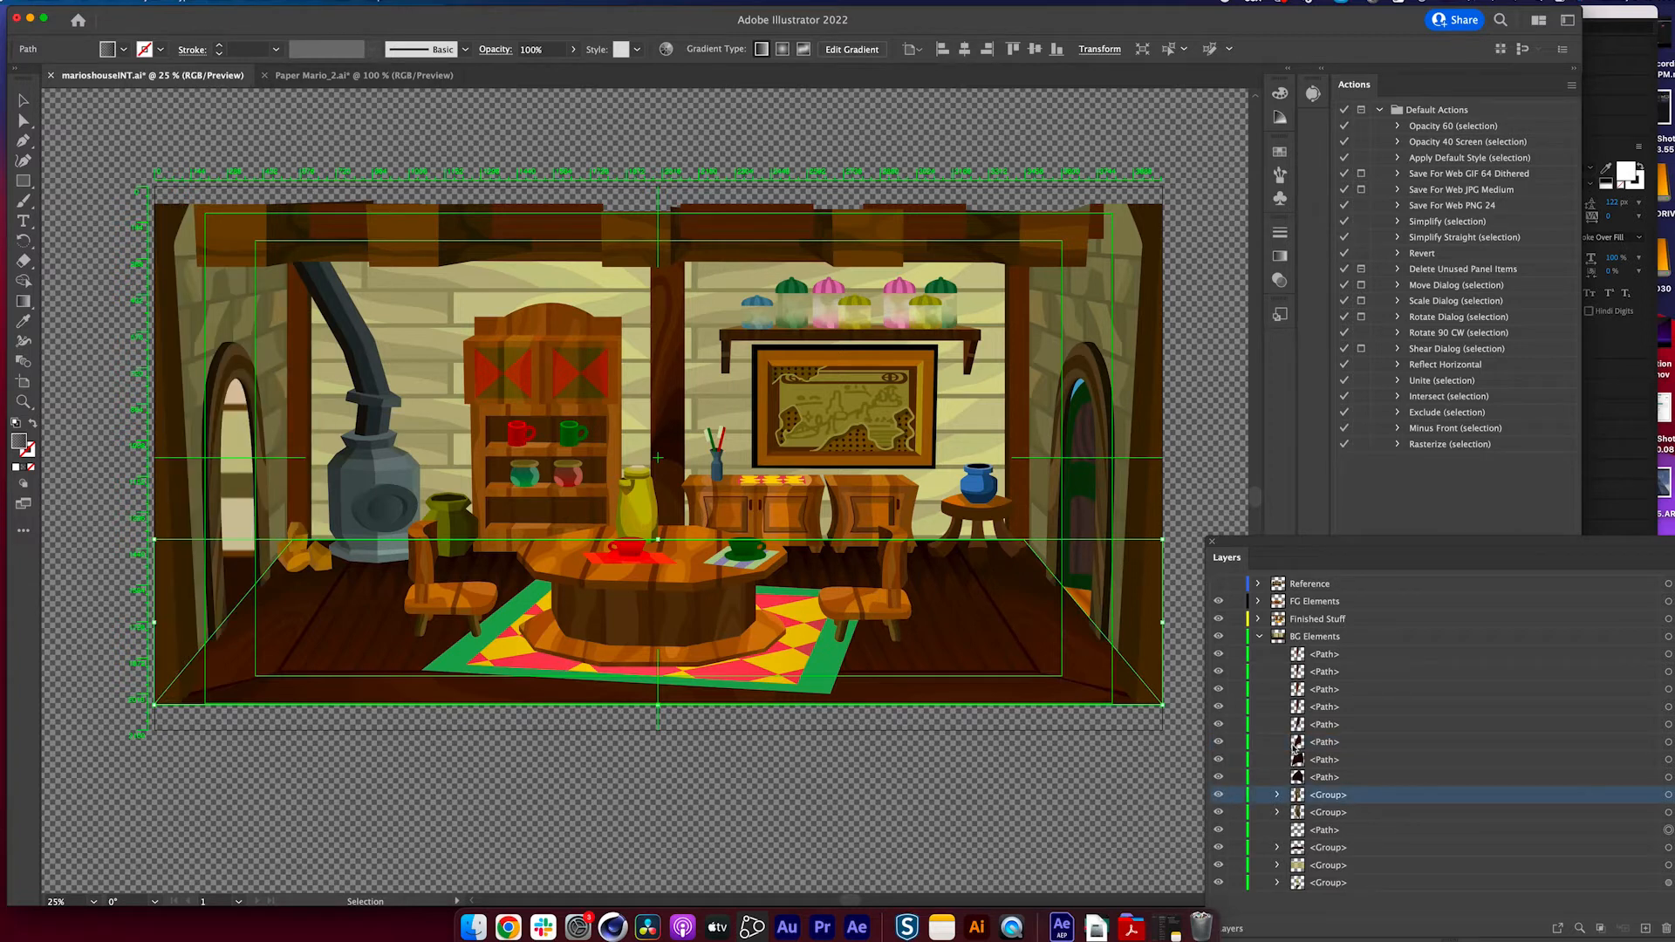
pyautogui.click(1220, 813)
pyautogui.click(1220, 813)
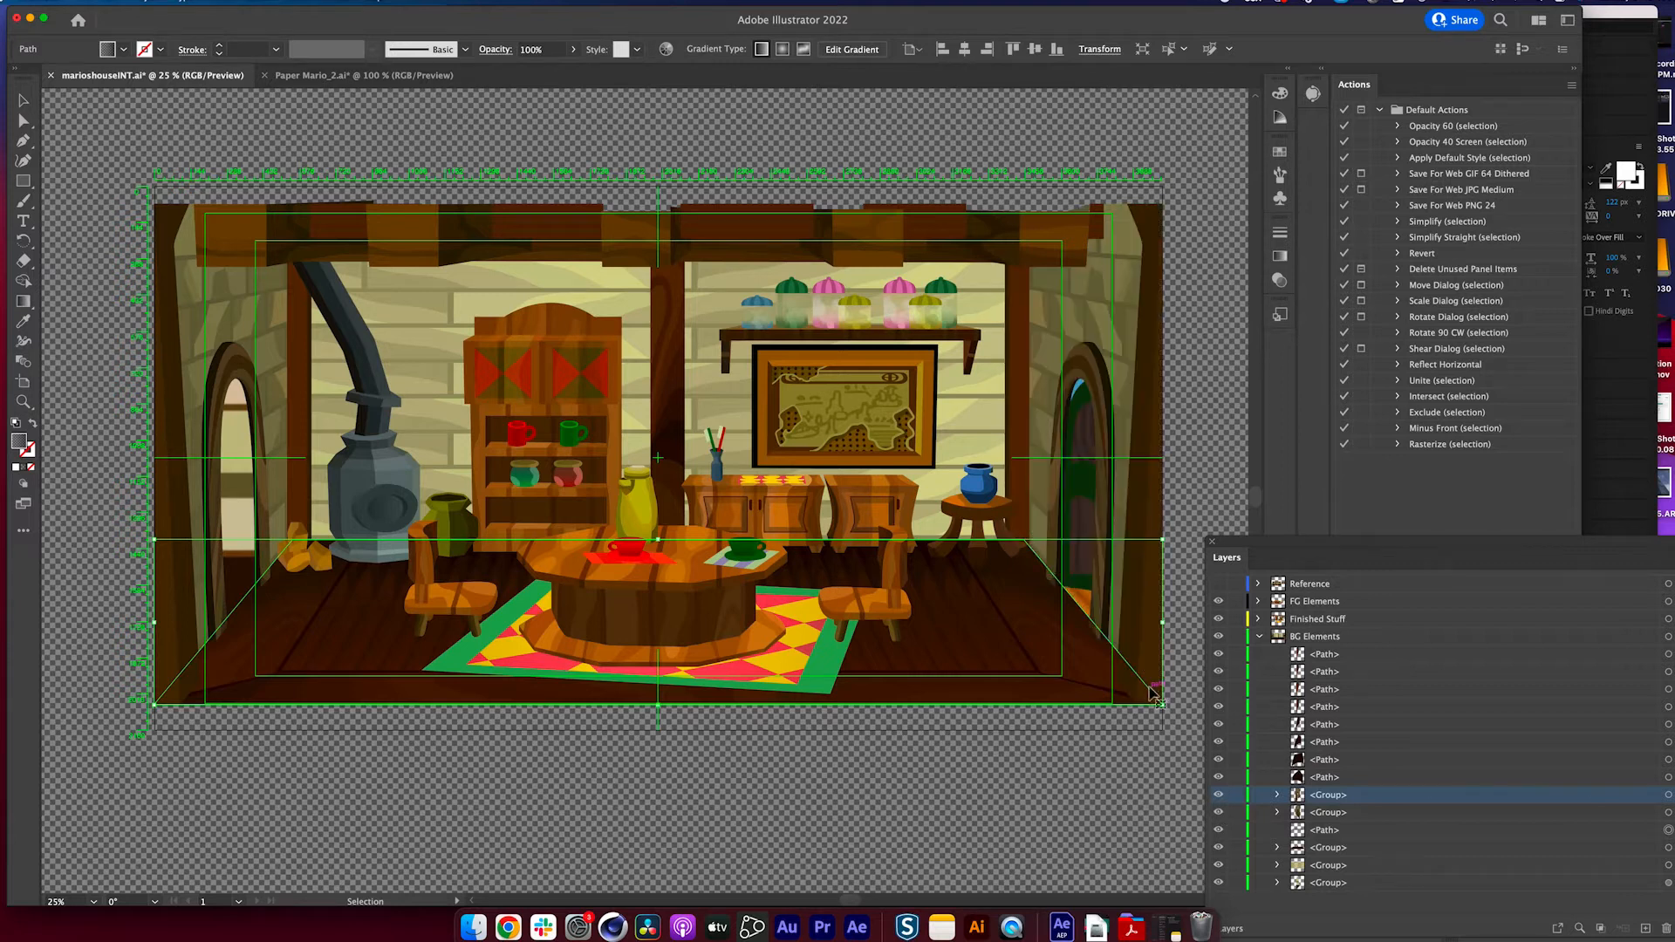
pyautogui.click(1258, 637)
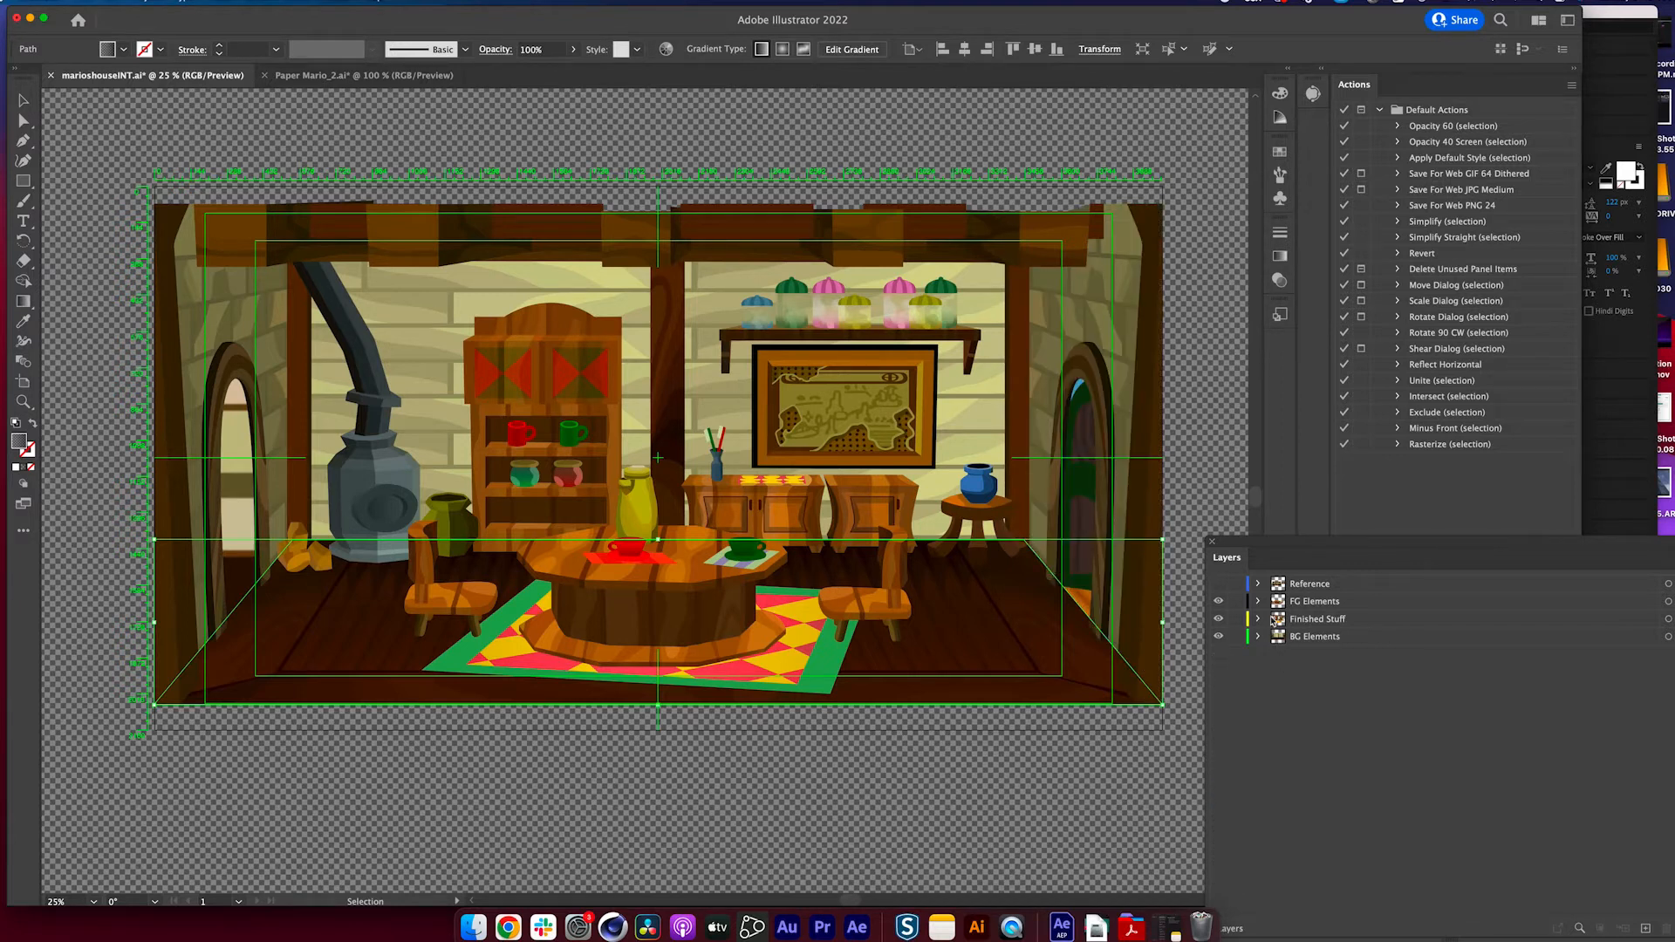
# - Hide and show the FG Elements and BG Elements layers to see which parts of the room each holds
pyautogui.click(1295, 607)
pyautogui.click(1220, 601)
pyautogui.click(1220, 602)
pyautogui.click(1220, 601)
pyautogui.click(1220, 601)
pyautogui.click(1220, 601)
pyautogui.click(1220, 602)
pyautogui.click(1219, 636)
pyautogui.click(1220, 637)
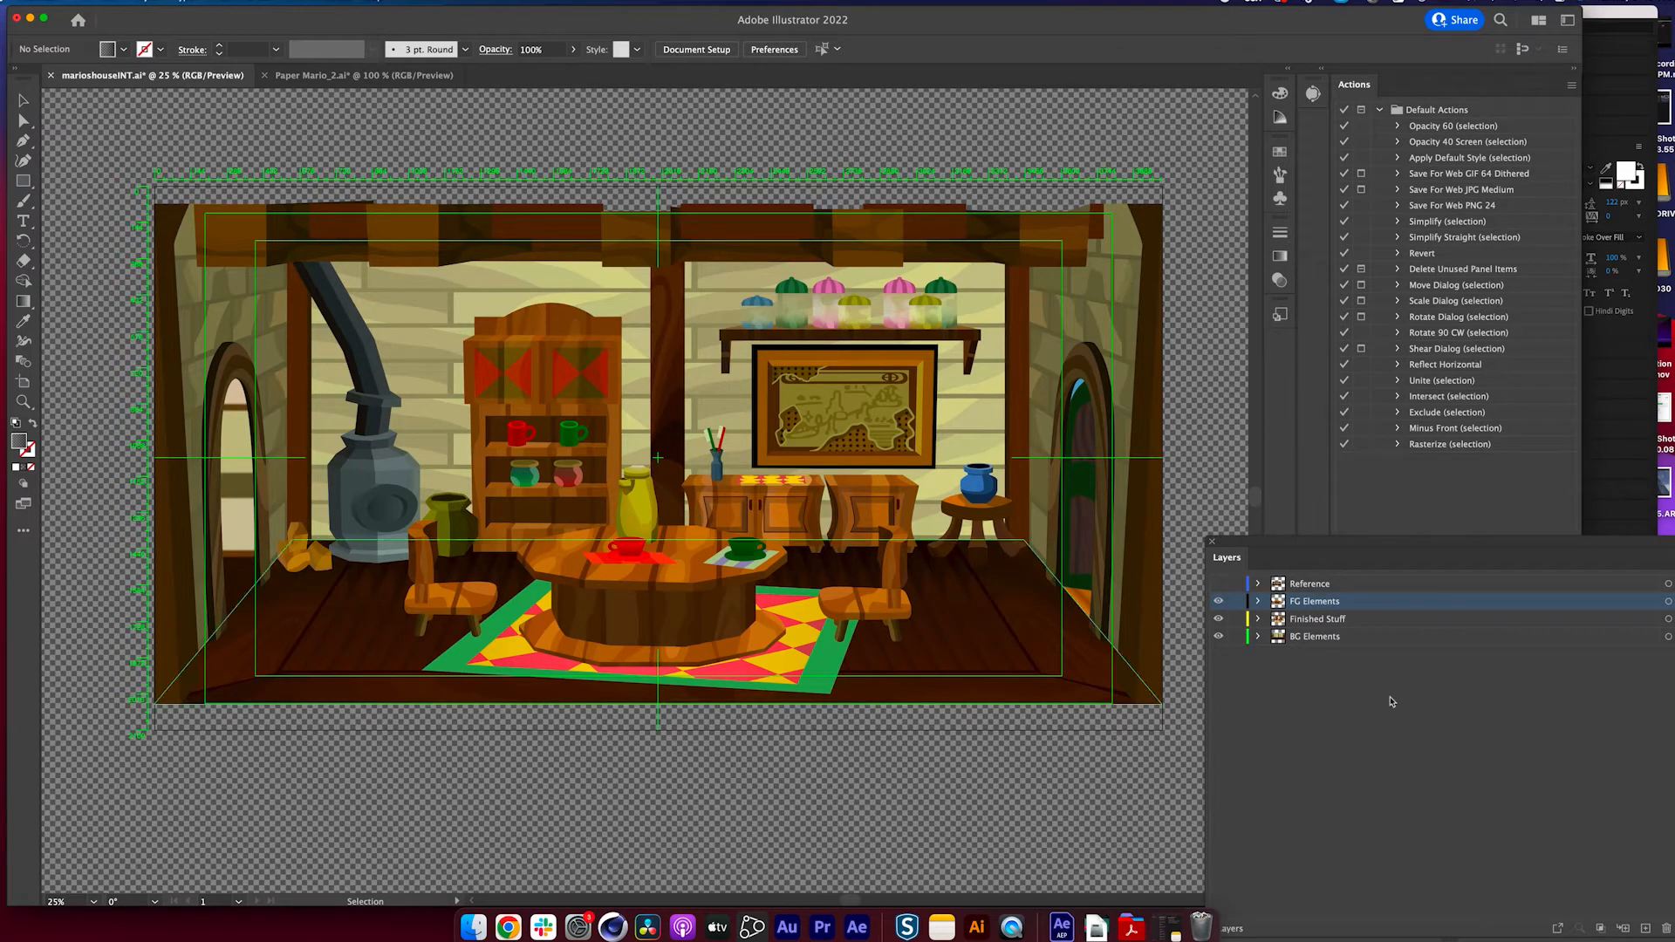
# - Recheck the FG Elements layer's visibility and select the floor path to identify its layer
pyautogui.click(1312, 582)
pyautogui.click(1332, 604)
pyautogui.click(1218, 601)
pyautogui.click(1218, 602)
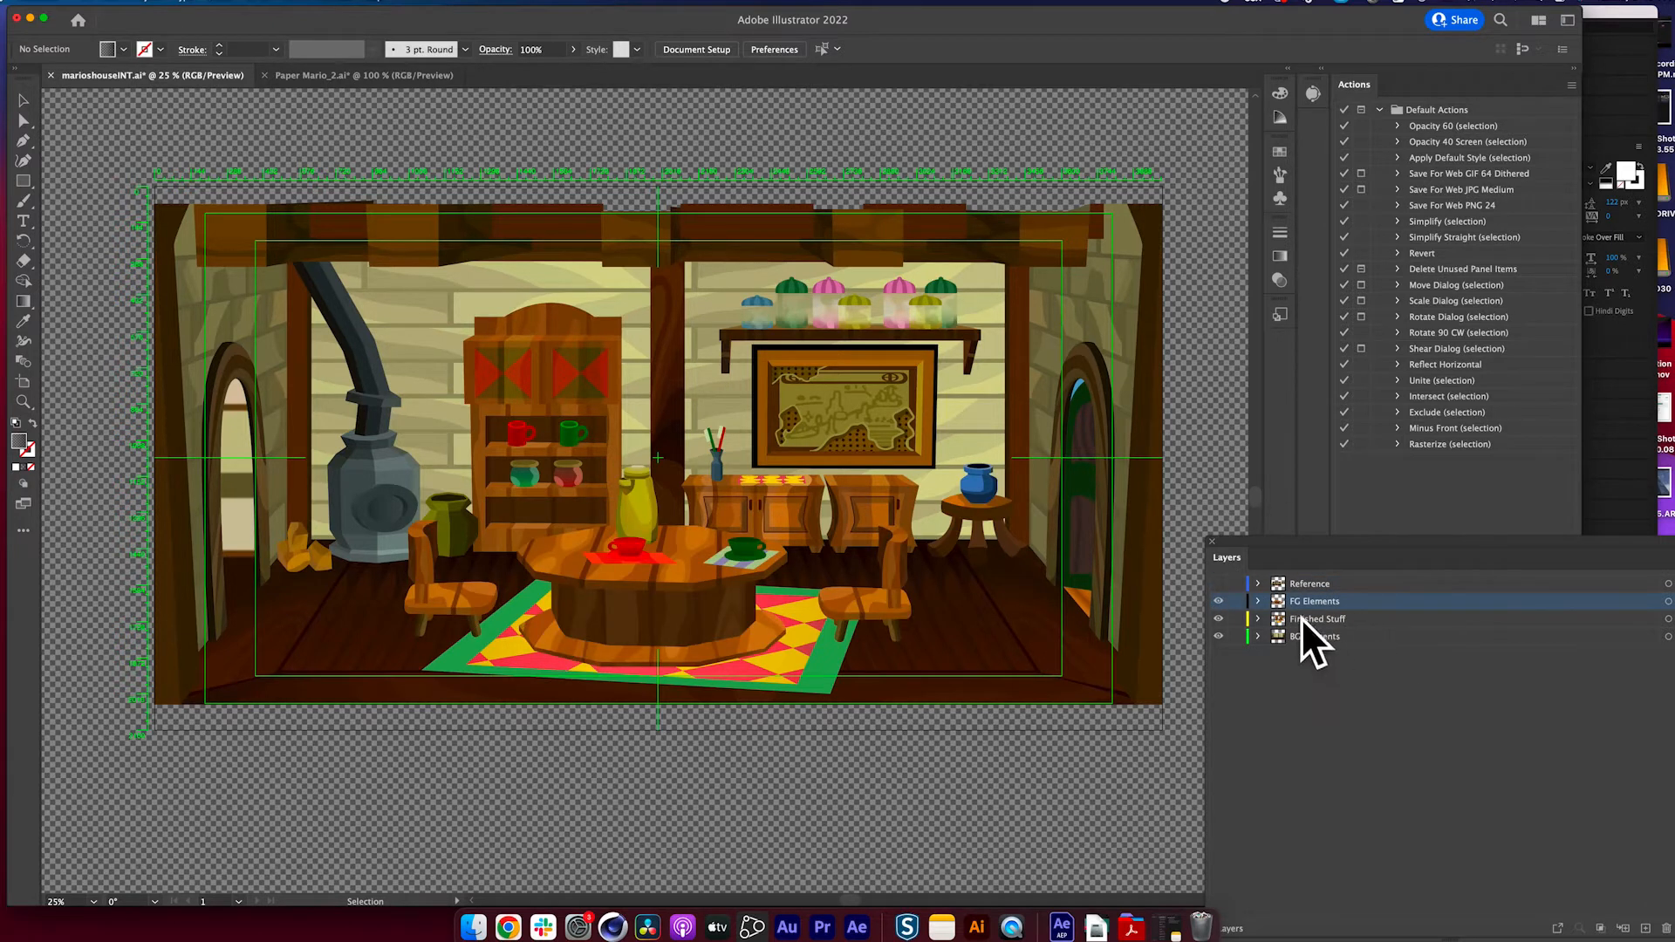
pyautogui.click(724, 600)
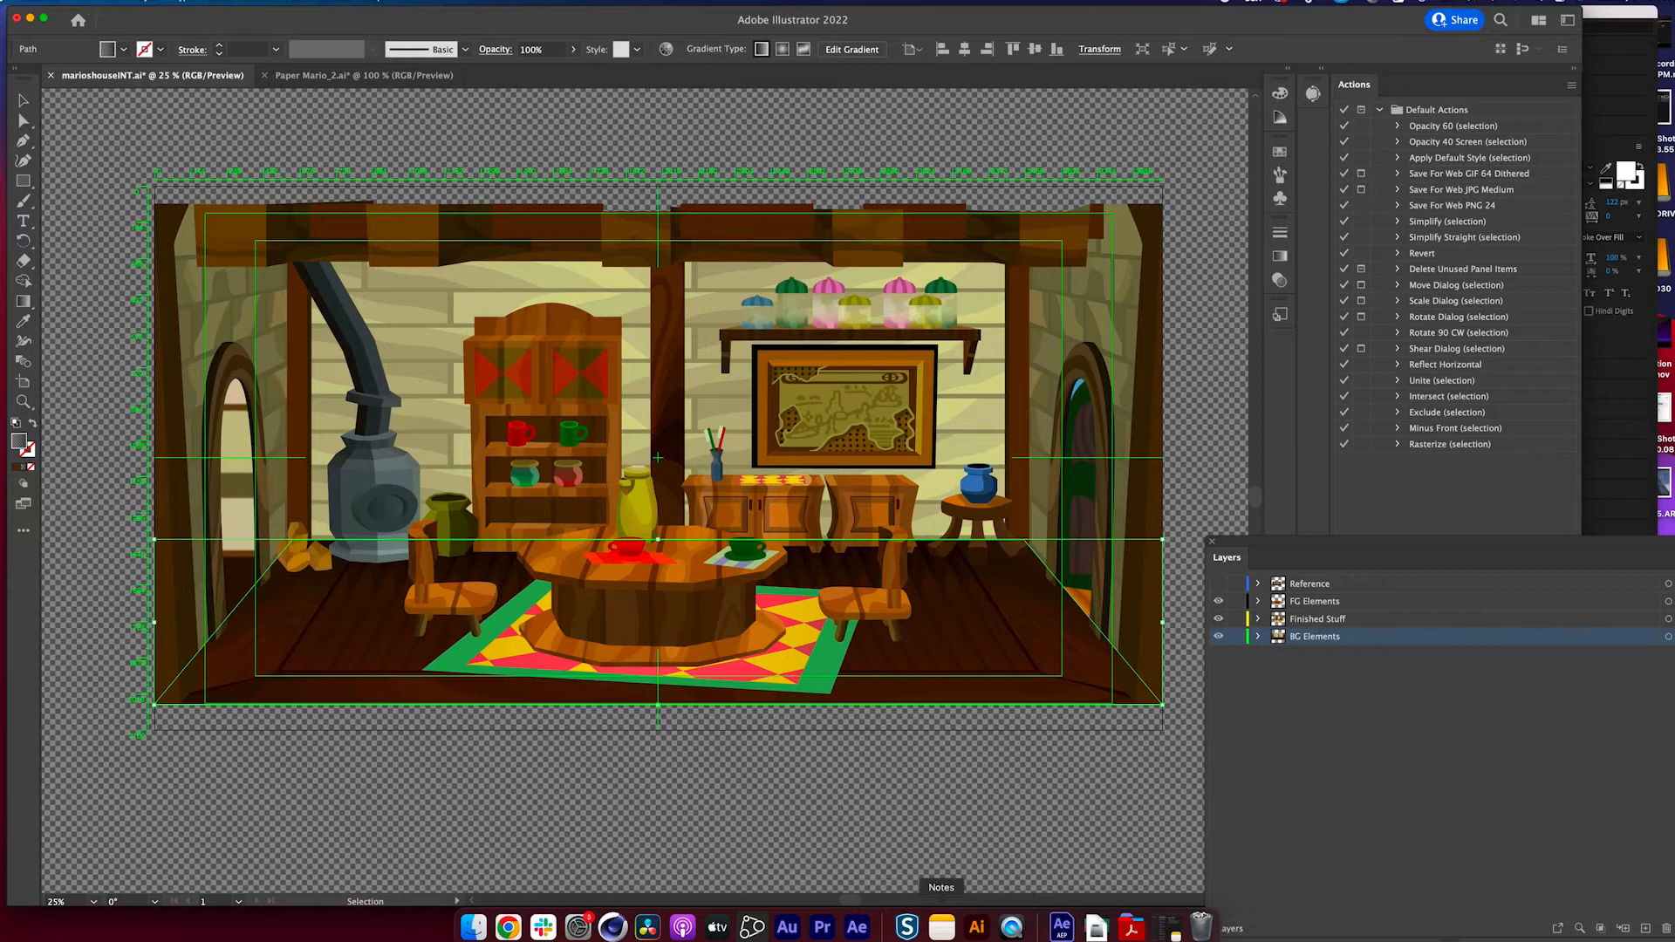
# - Switch to After Effects, open the marioshouseINT composition from the Example timeline, and collapse the FG Elements layer's properties
pyautogui.click(857, 927)
pyautogui.click(349, 809)
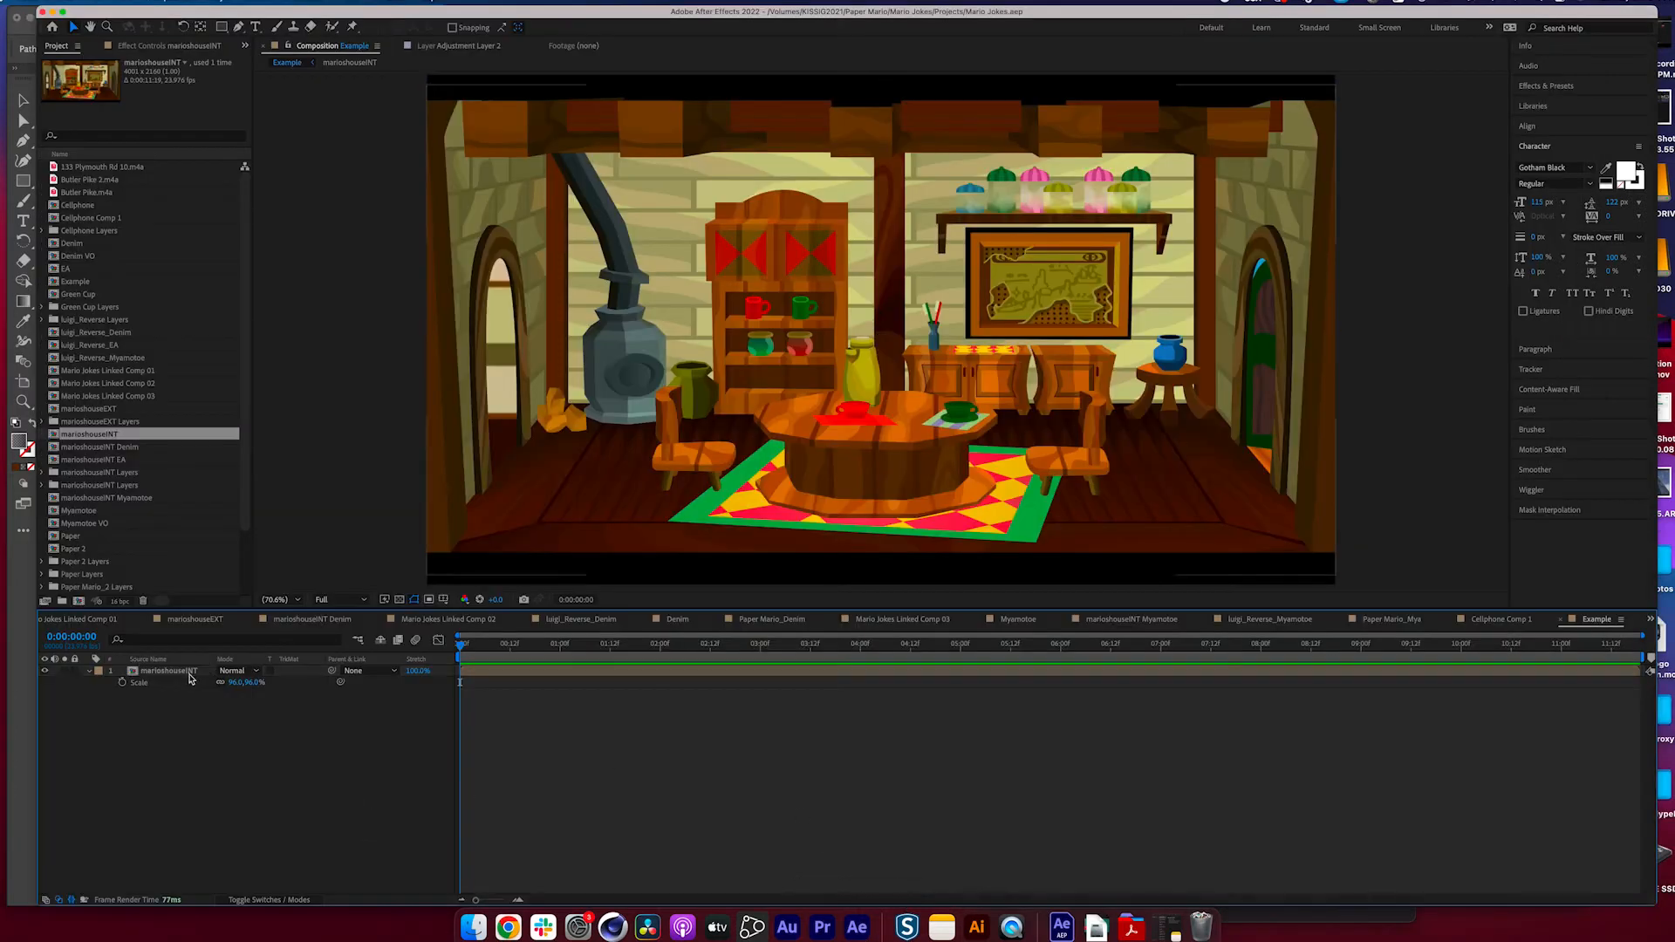
pyautogui.doubleClick(161, 671)
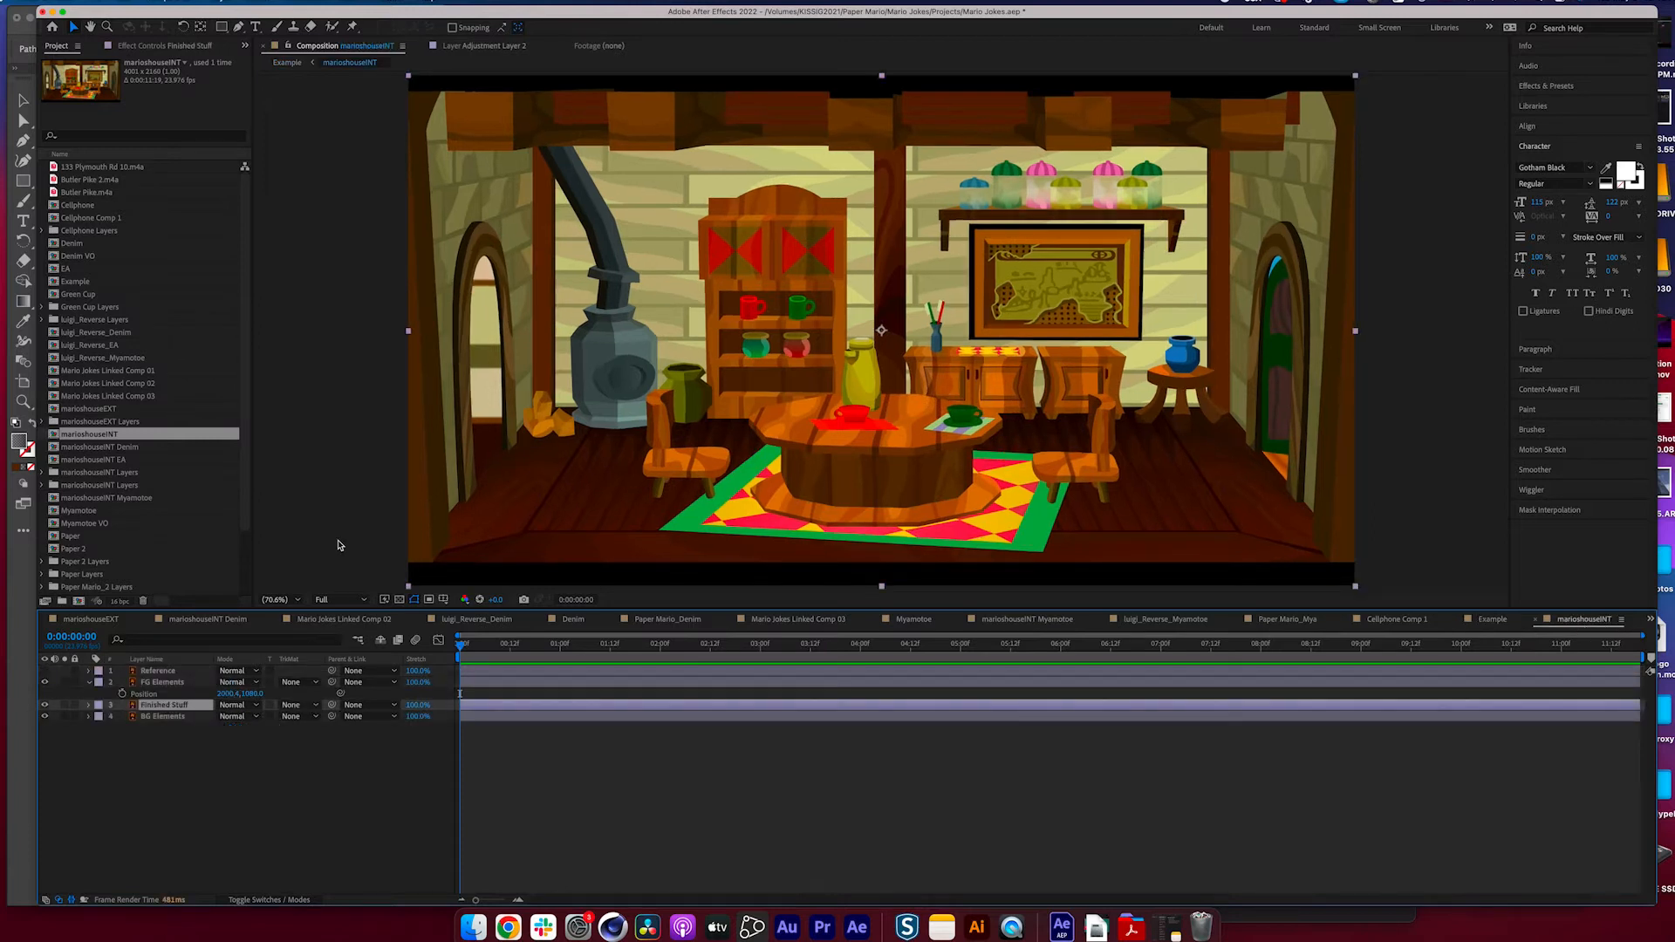
pyautogui.click(88, 683)
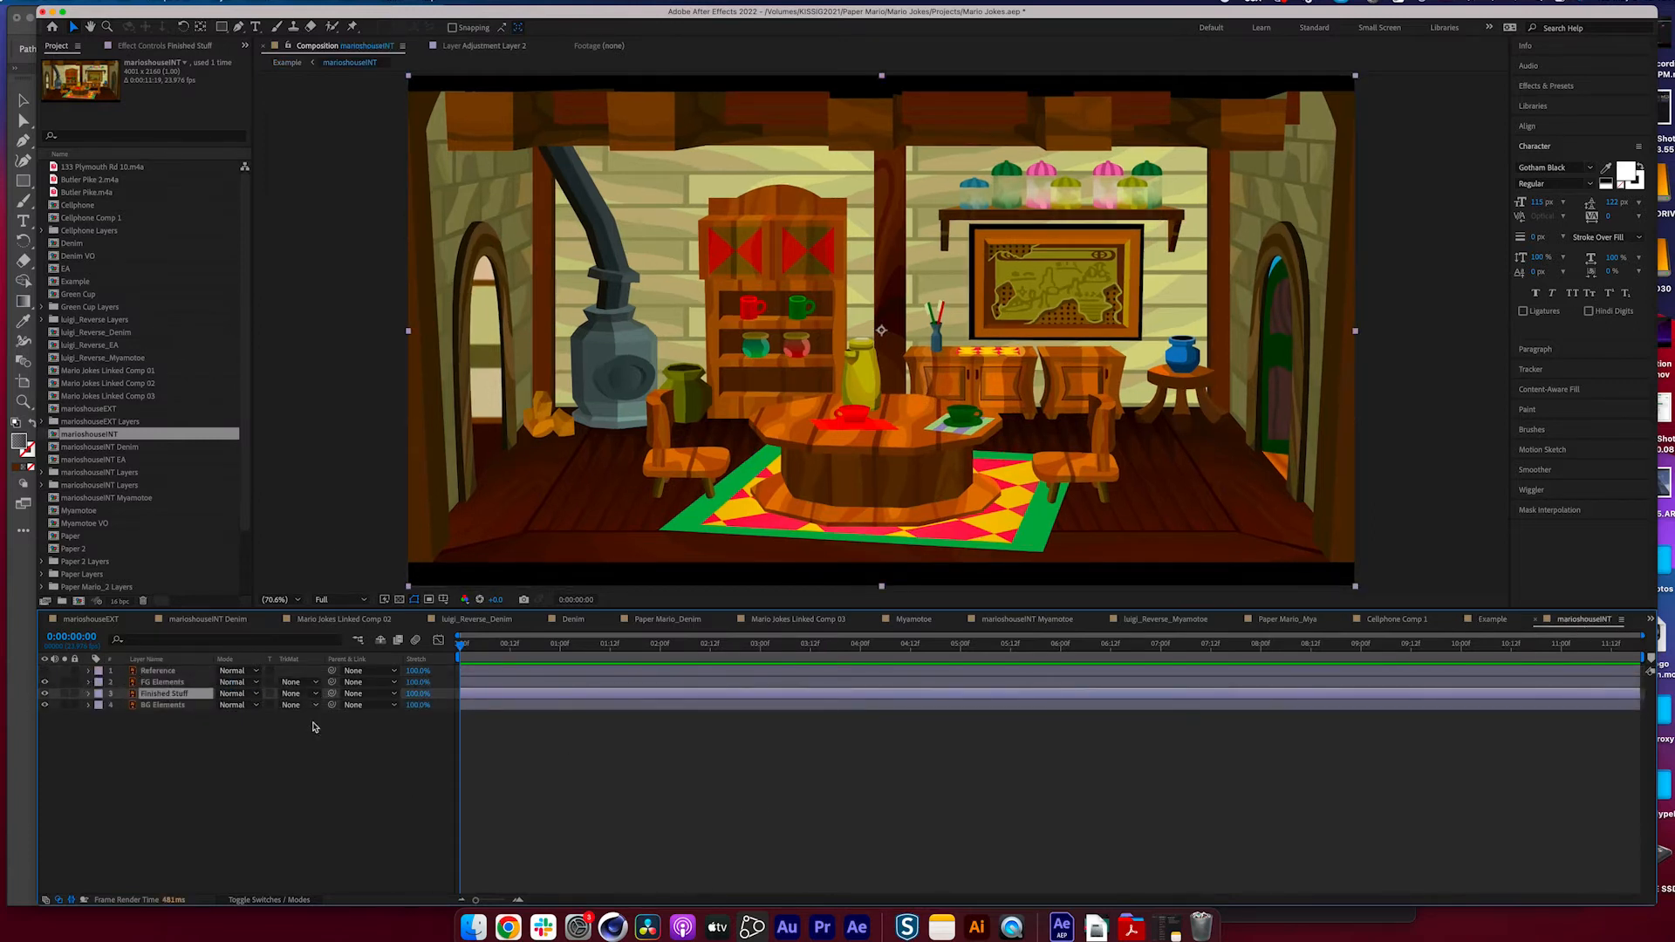
# - Import Paper Mario_2.ai from the Finder's Characters folder into the After Effects project as a layered composition
pyautogui.click(144, 552)
pyautogui.click(105, 534)
pyautogui.scroll(-3, 157, 568)
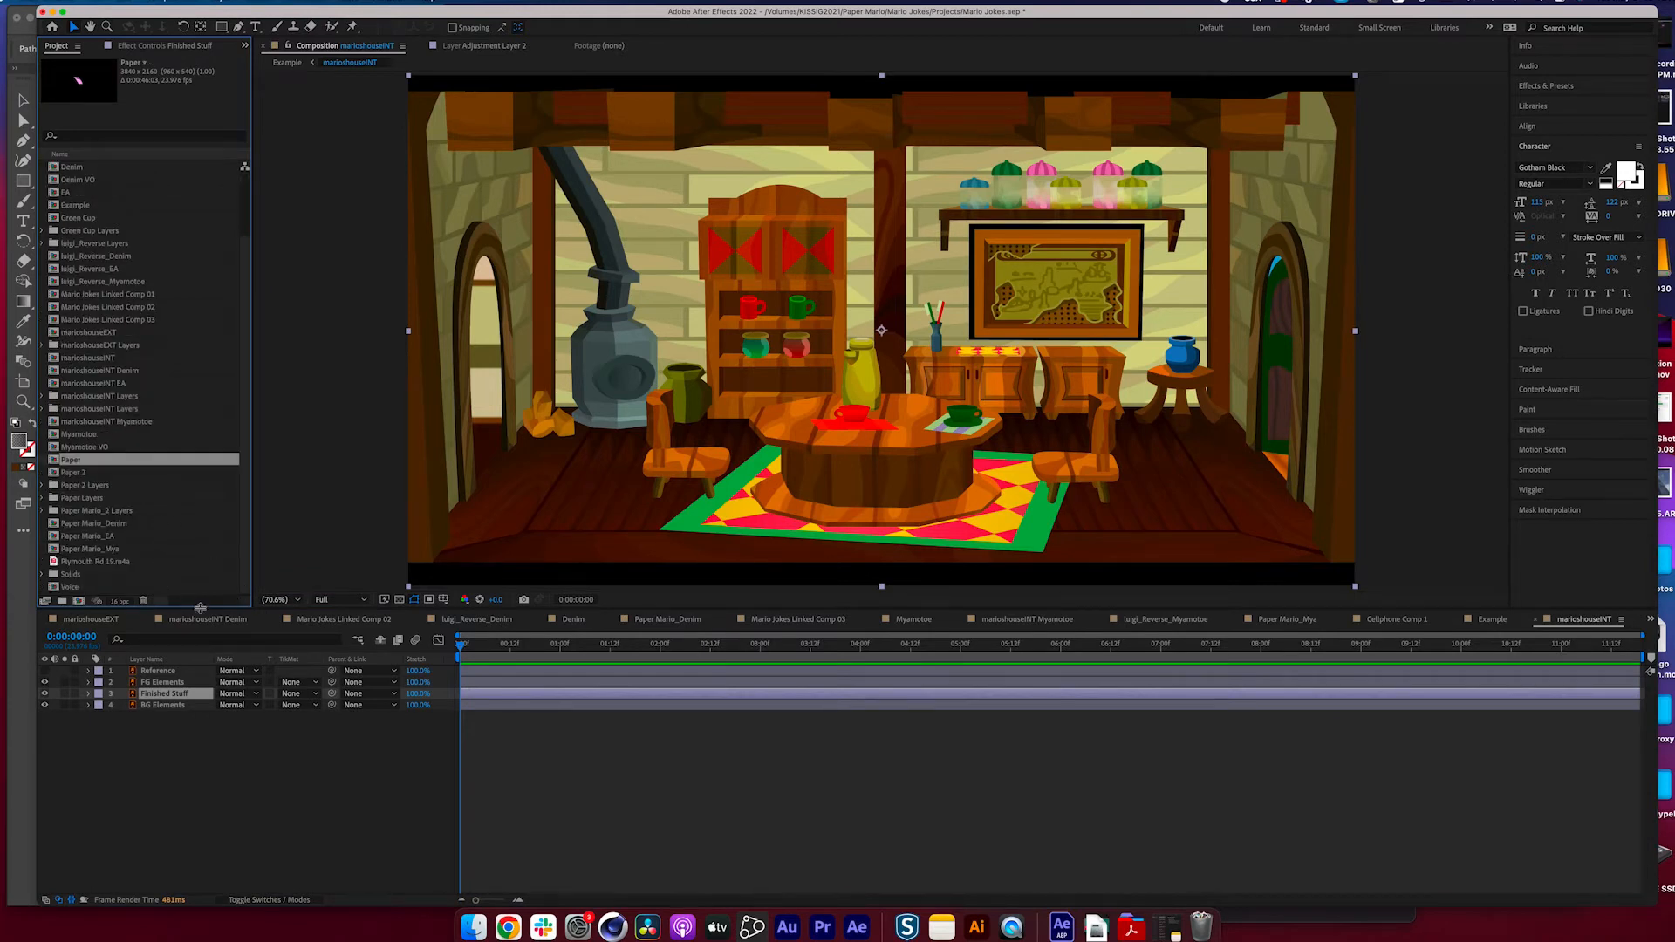
pyautogui.press('super+Tab')
pyautogui.doubleClick(1037, 399)
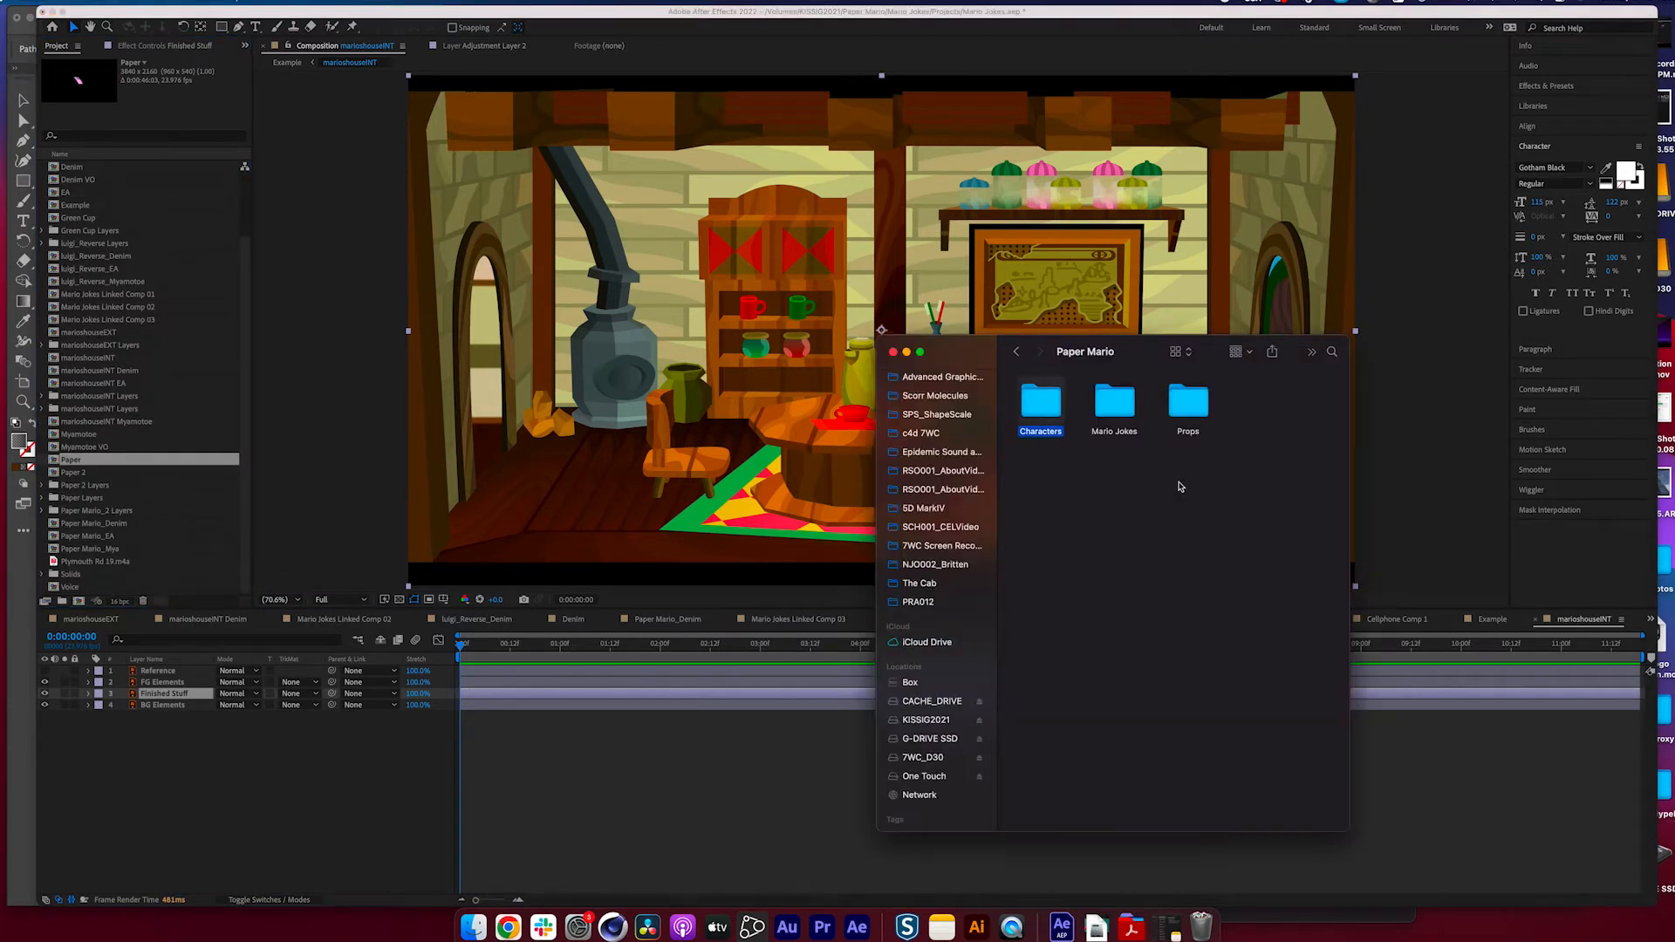
pyautogui.scroll(1, 1112, 602)
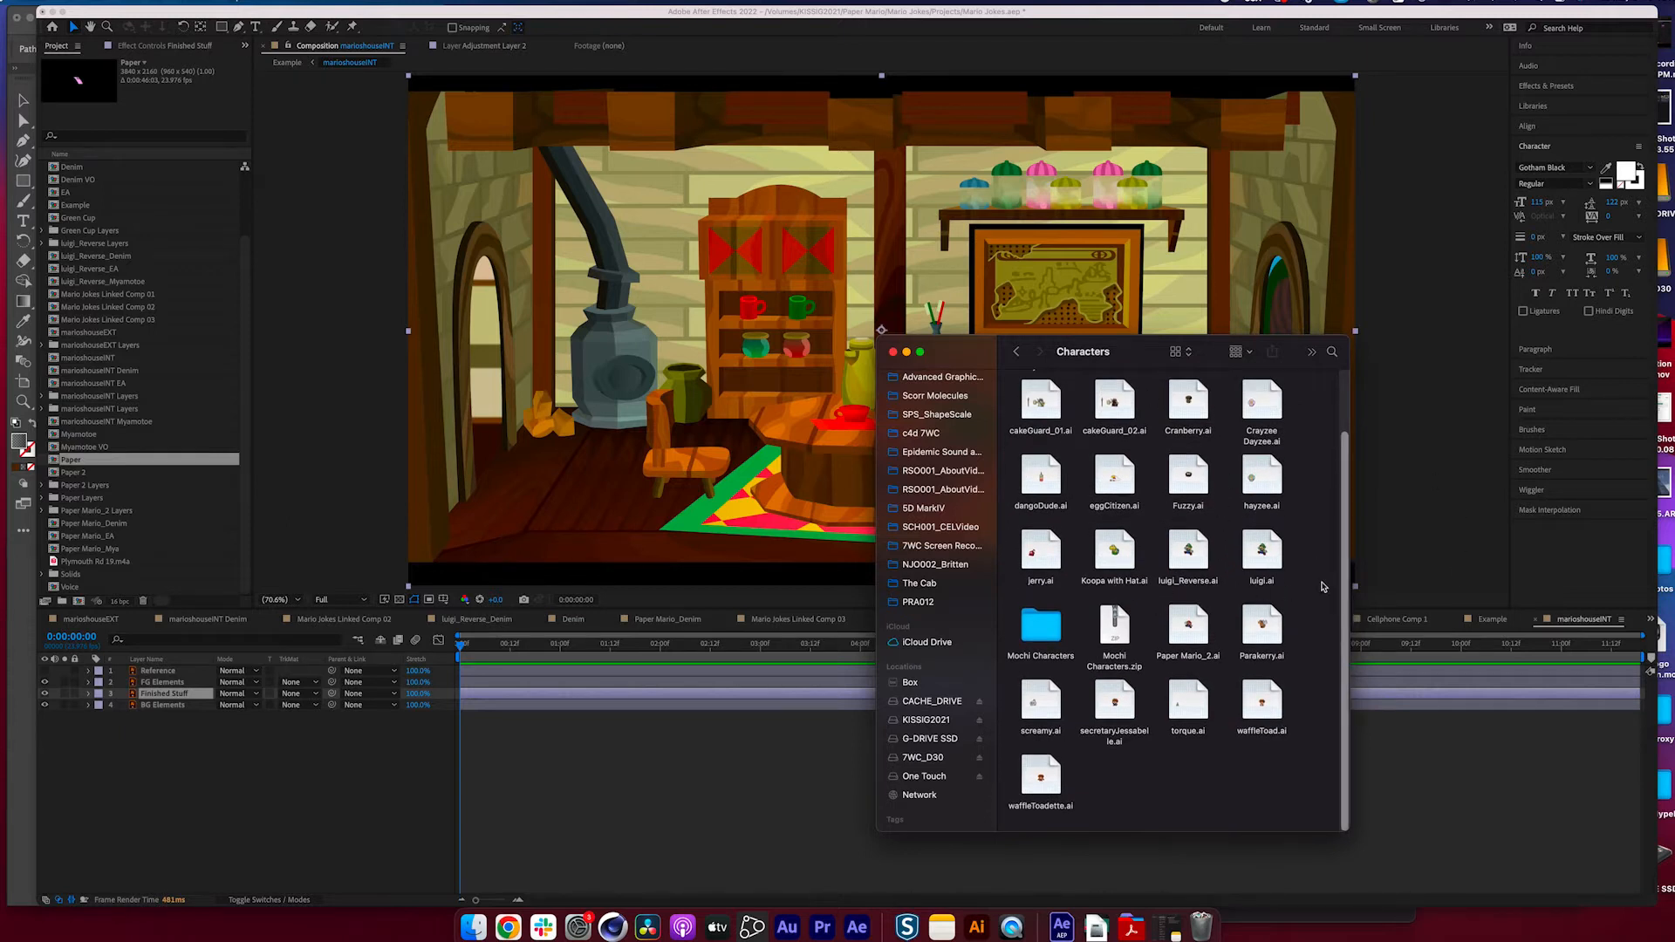
pyautogui.click(1201, 630)
pyautogui.moveTo(1170, 623); pyautogui.dragTo(759, 506)
pyautogui.press('Return')
# - Place the Paper Mario_2 composition as the top layer of marioshouseINT, with Mario over the chair on the table's right side
pyautogui.moveTo(427, 143); pyautogui.dragTo(1091, 470)
pyautogui.moveTo(1040, 403); pyautogui.dragTo(1005, 359)
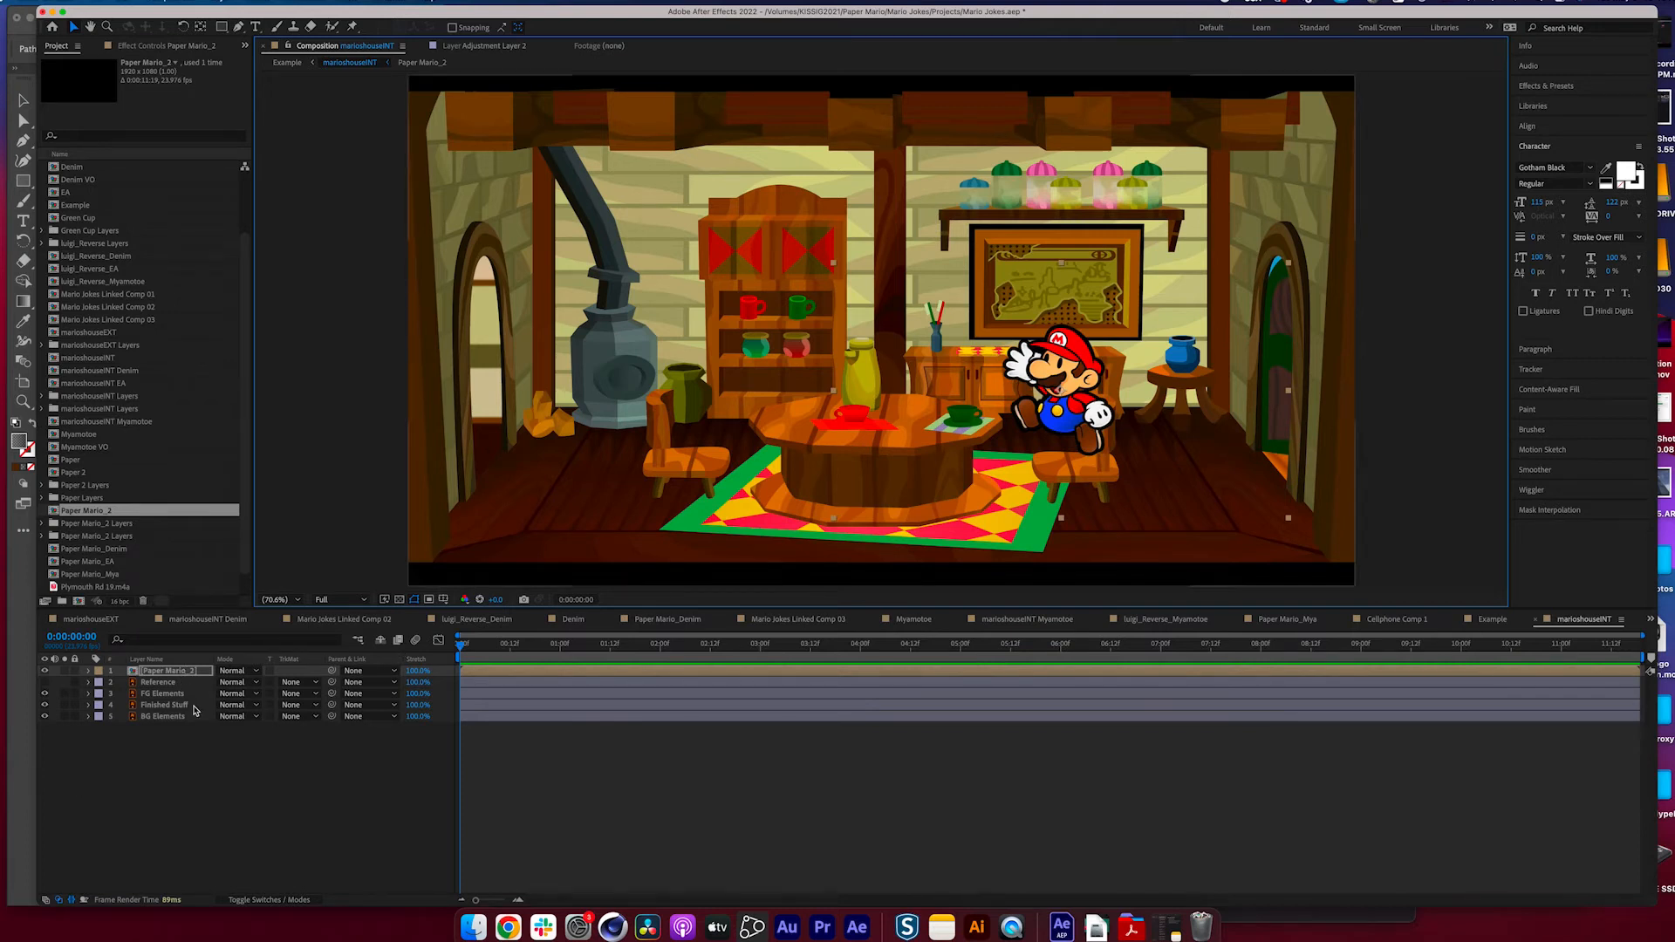
pyautogui.doubleClick(166, 670)
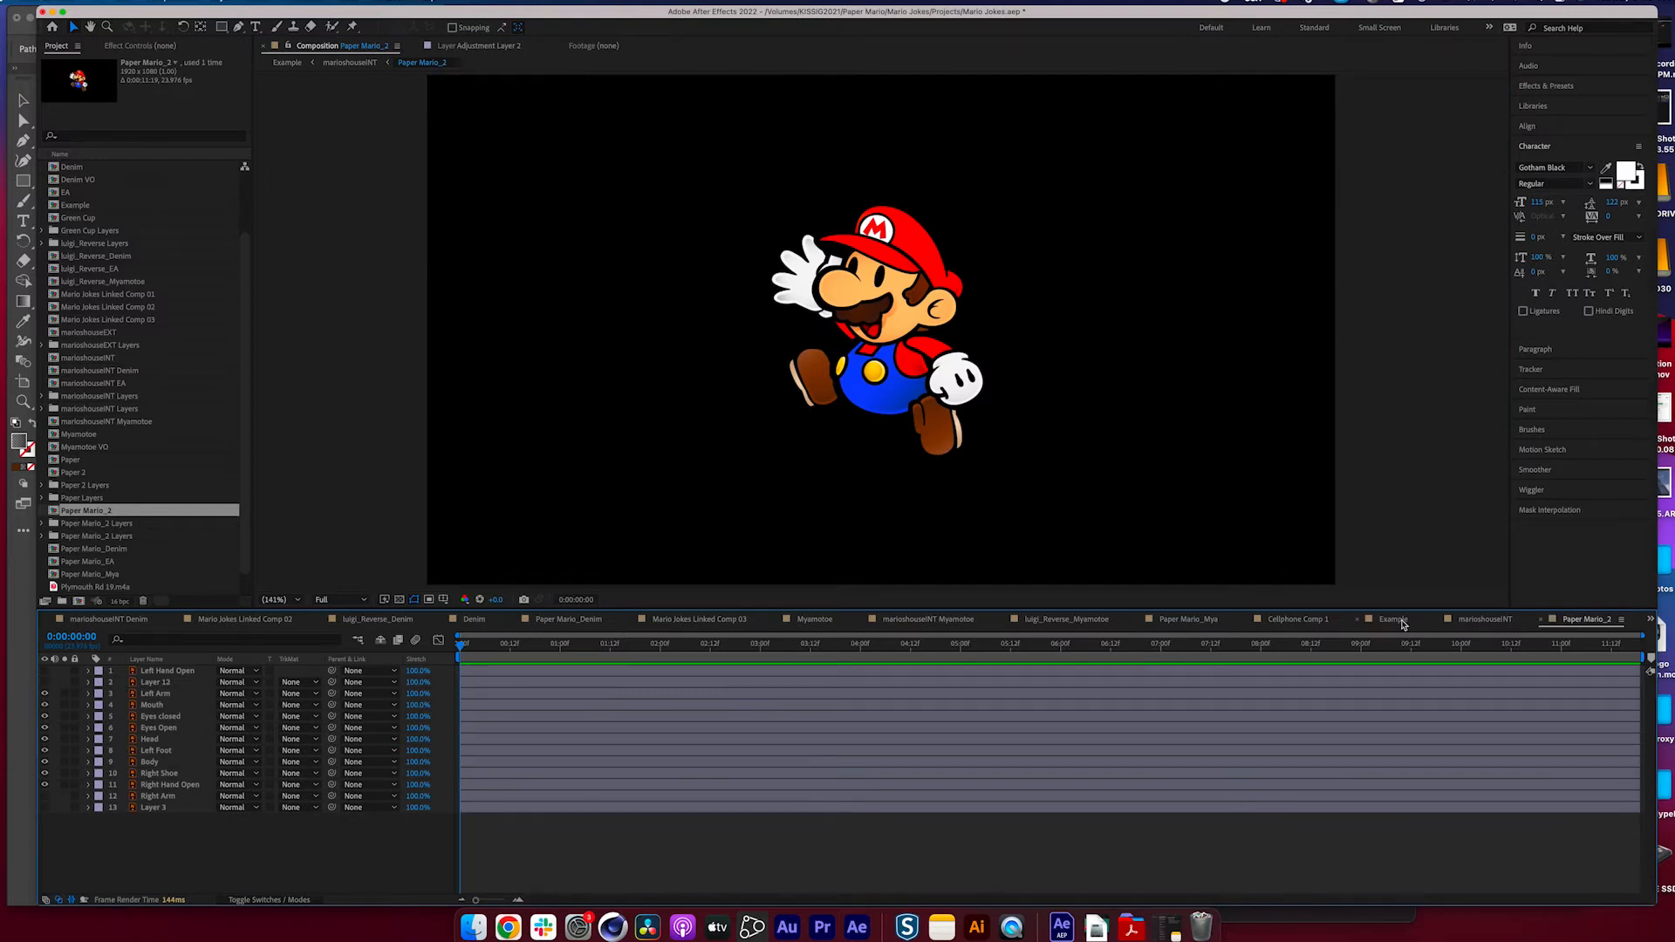
pyautogui.click(1484, 618)
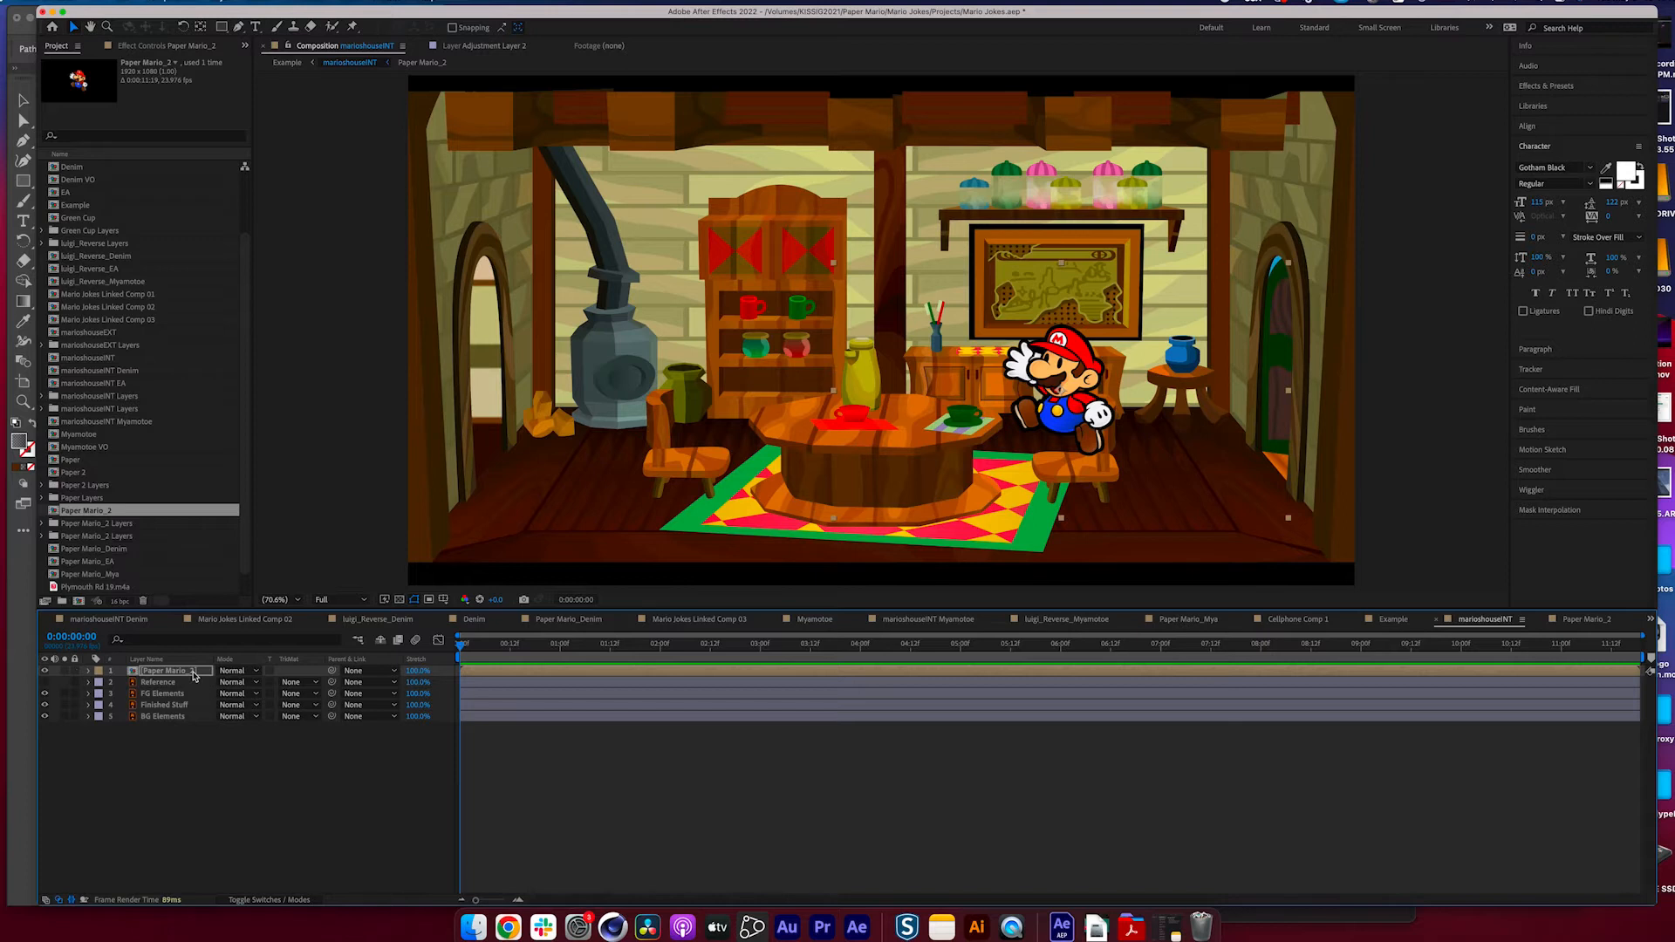
pyautogui.moveTo(1057, 406); pyautogui.dragTo(676, 476)
pyautogui.moveTo(711, 316); pyautogui.dragTo(1041, 463)
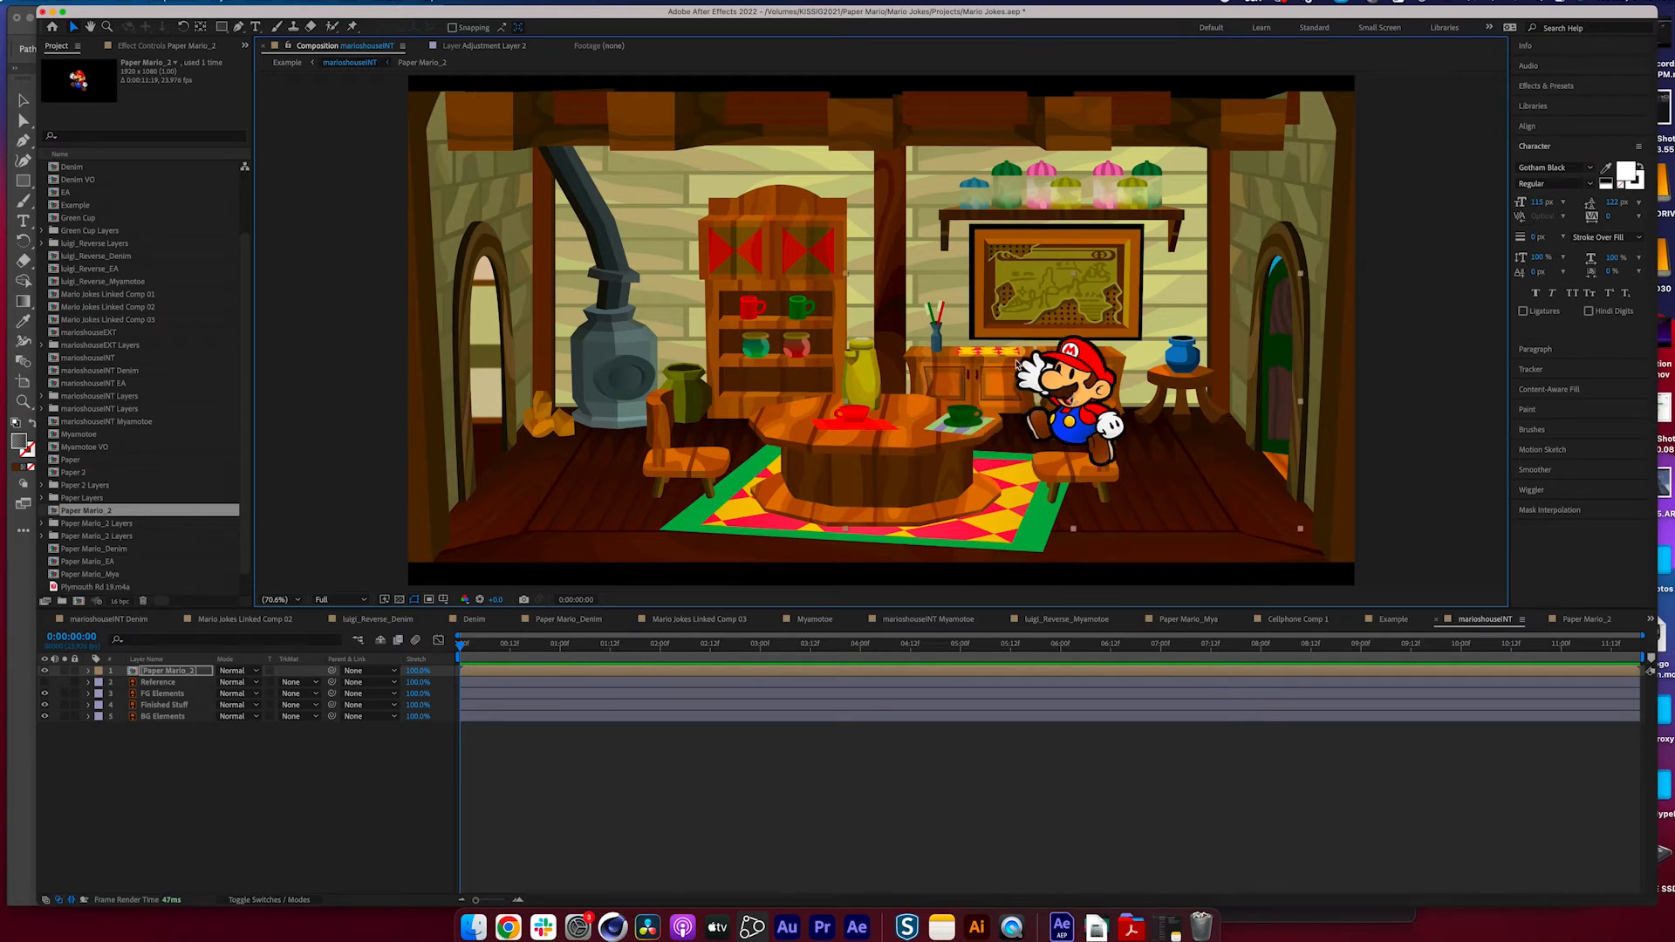
# - Open the Paper Mario_2 composition and examine its separate body-part layers, including Left Foot, Body and Head
pyautogui.doubleClick(1196, 497)
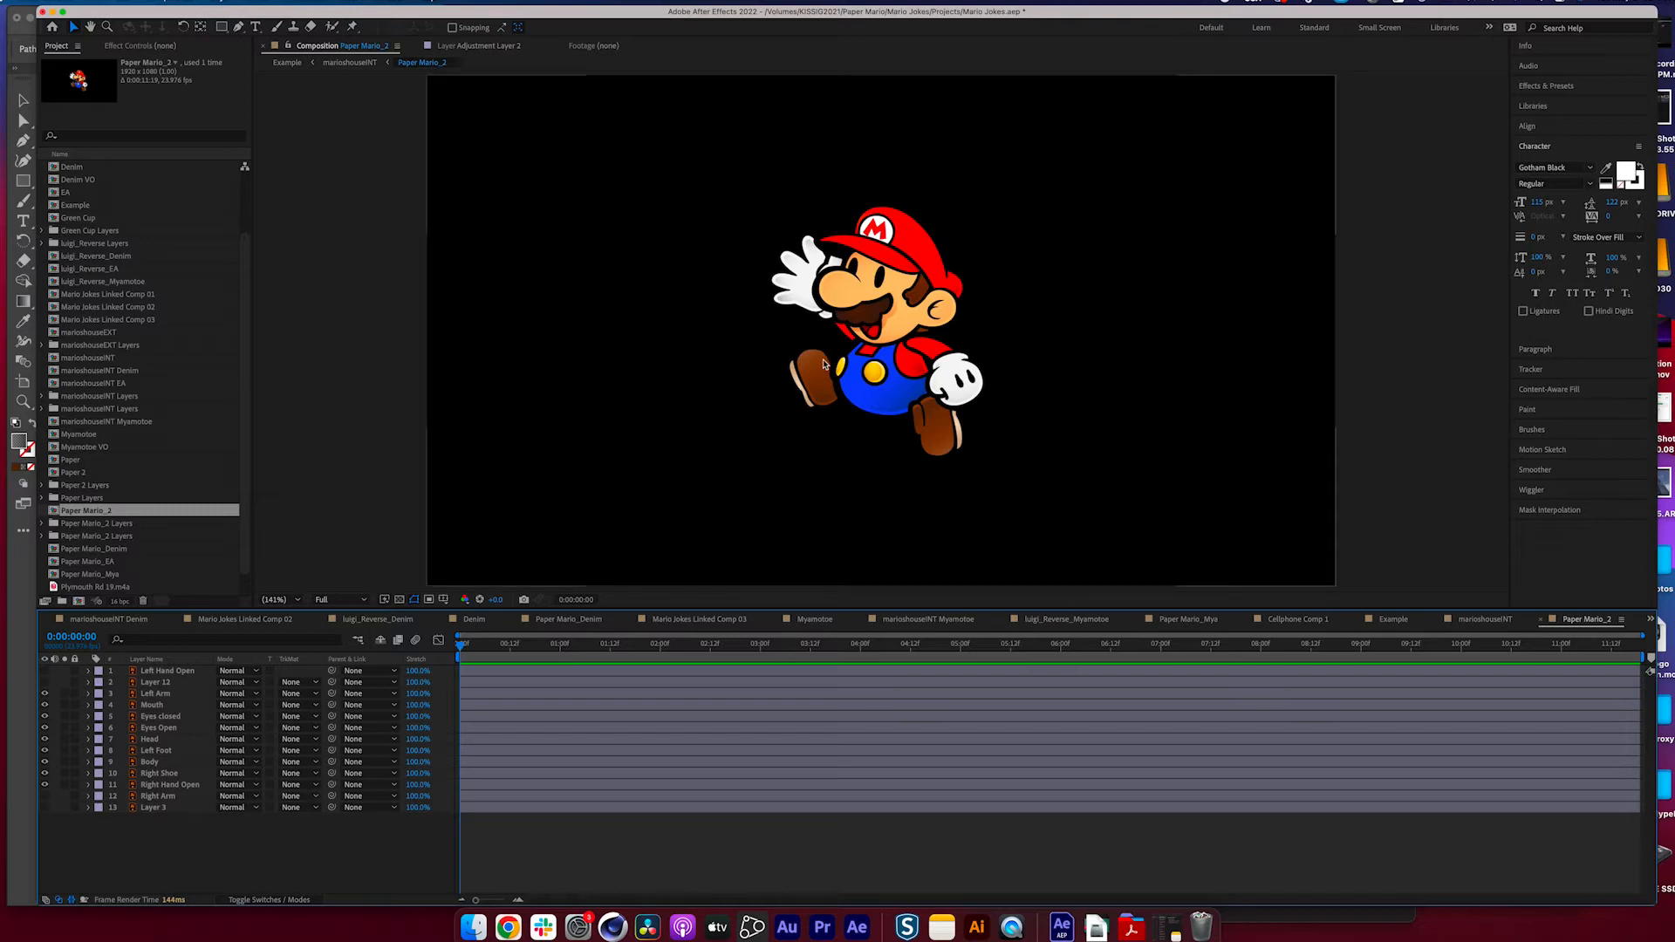
pyautogui.press('.')
pyautogui.click(168, 711)
pyautogui.click(166, 751)
pyautogui.press('.')
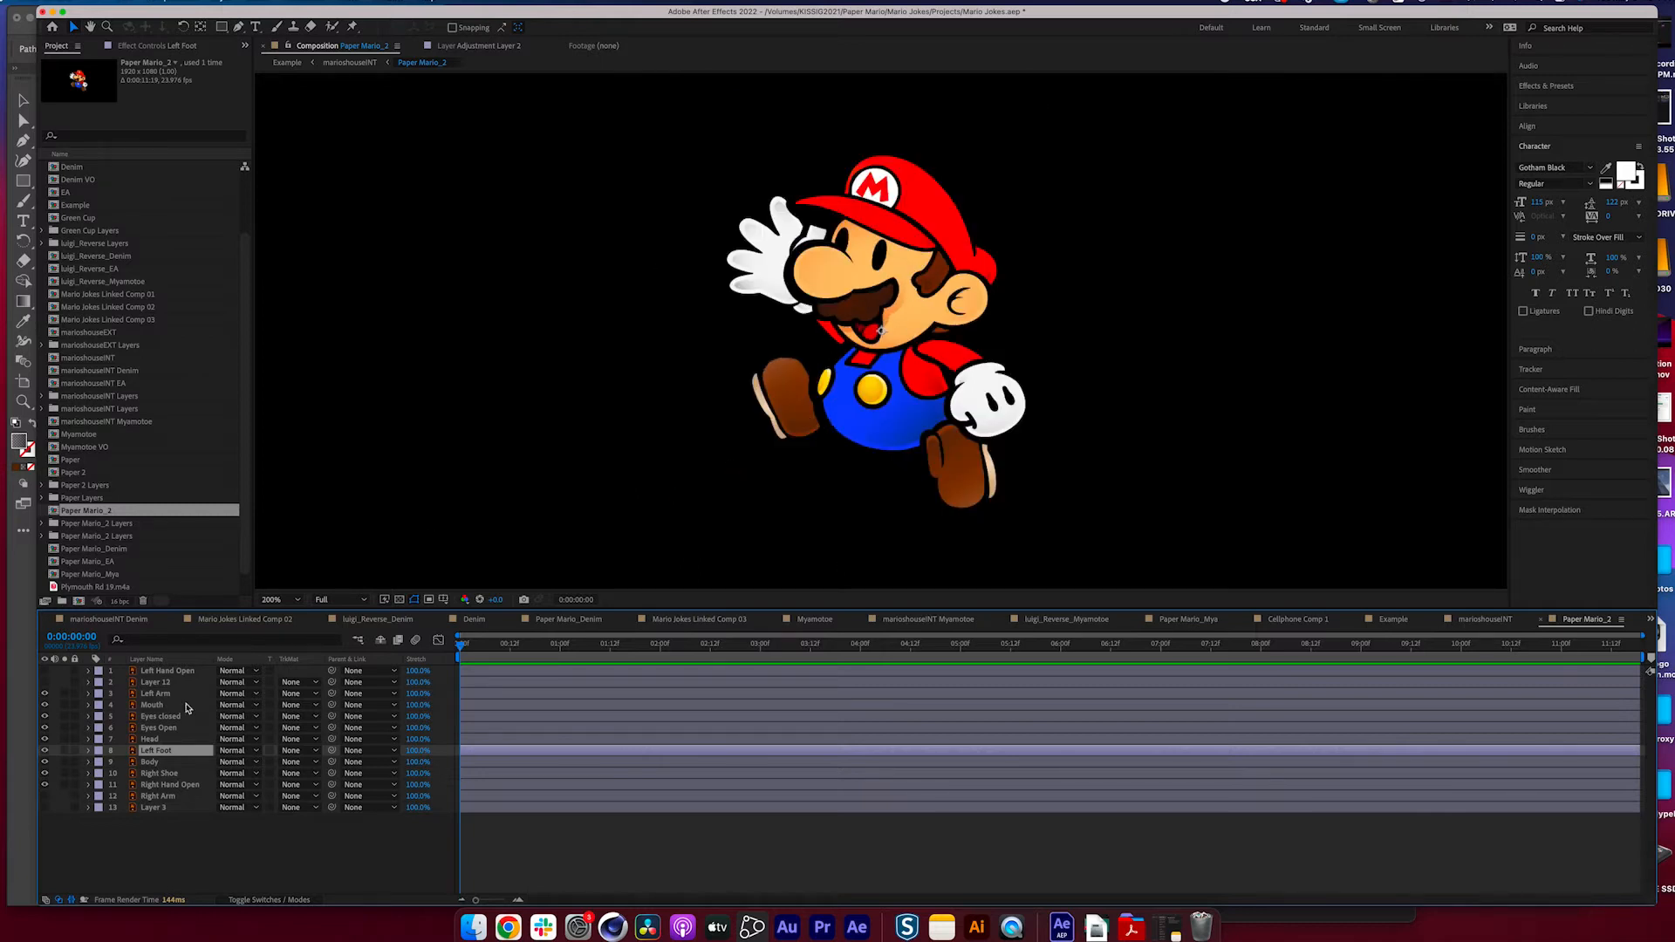
pyautogui.press('.')
pyautogui.click(187, 705)
pyautogui.click(167, 764)
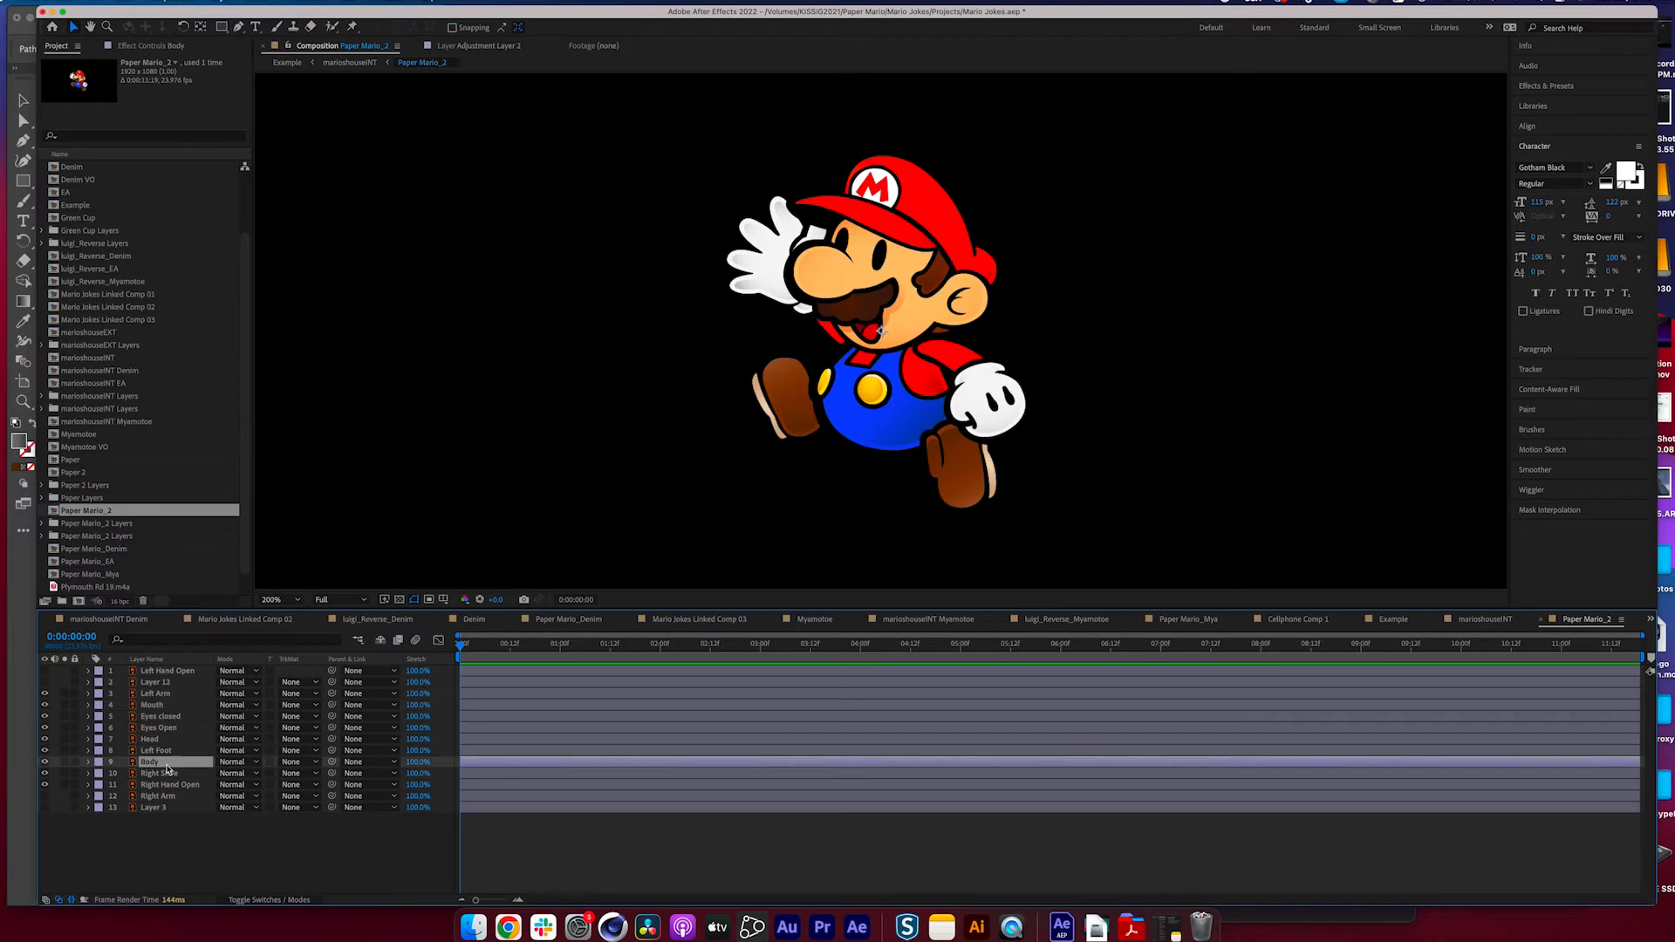
pyautogui.moveTo(166, 739); pyautogui.dragTo(193, 790)
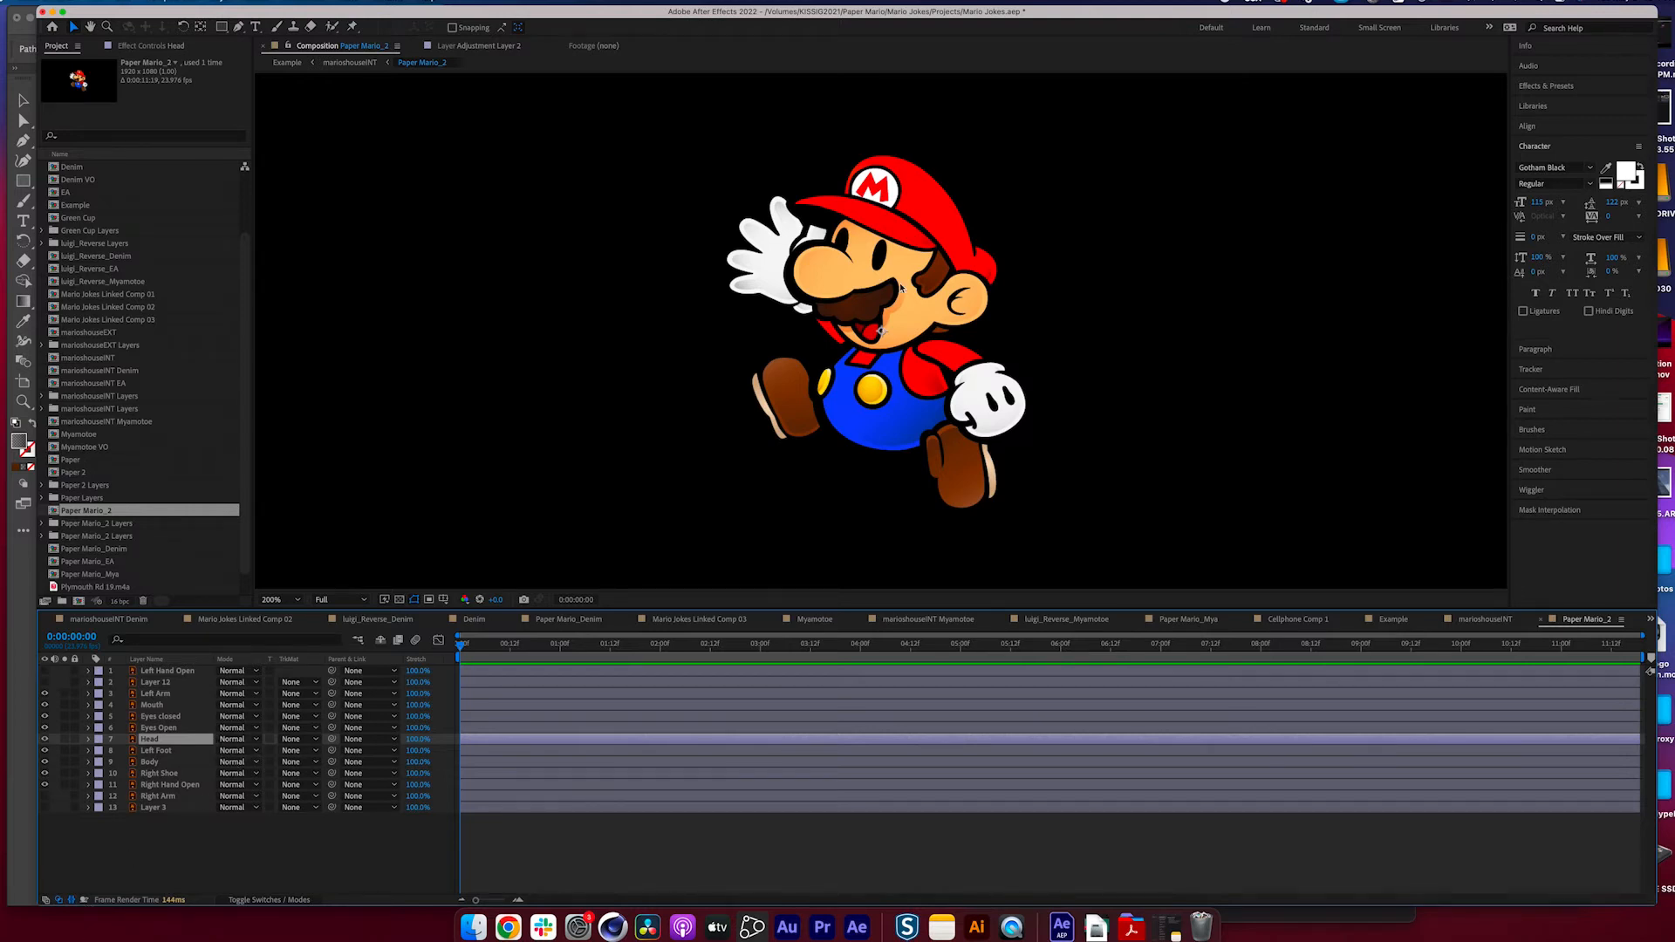
# - Isolate the Left Arm layer, move its anchor point to the shoulder end, and restore the other layers
pyautogui.scroll(2, 901, 288)
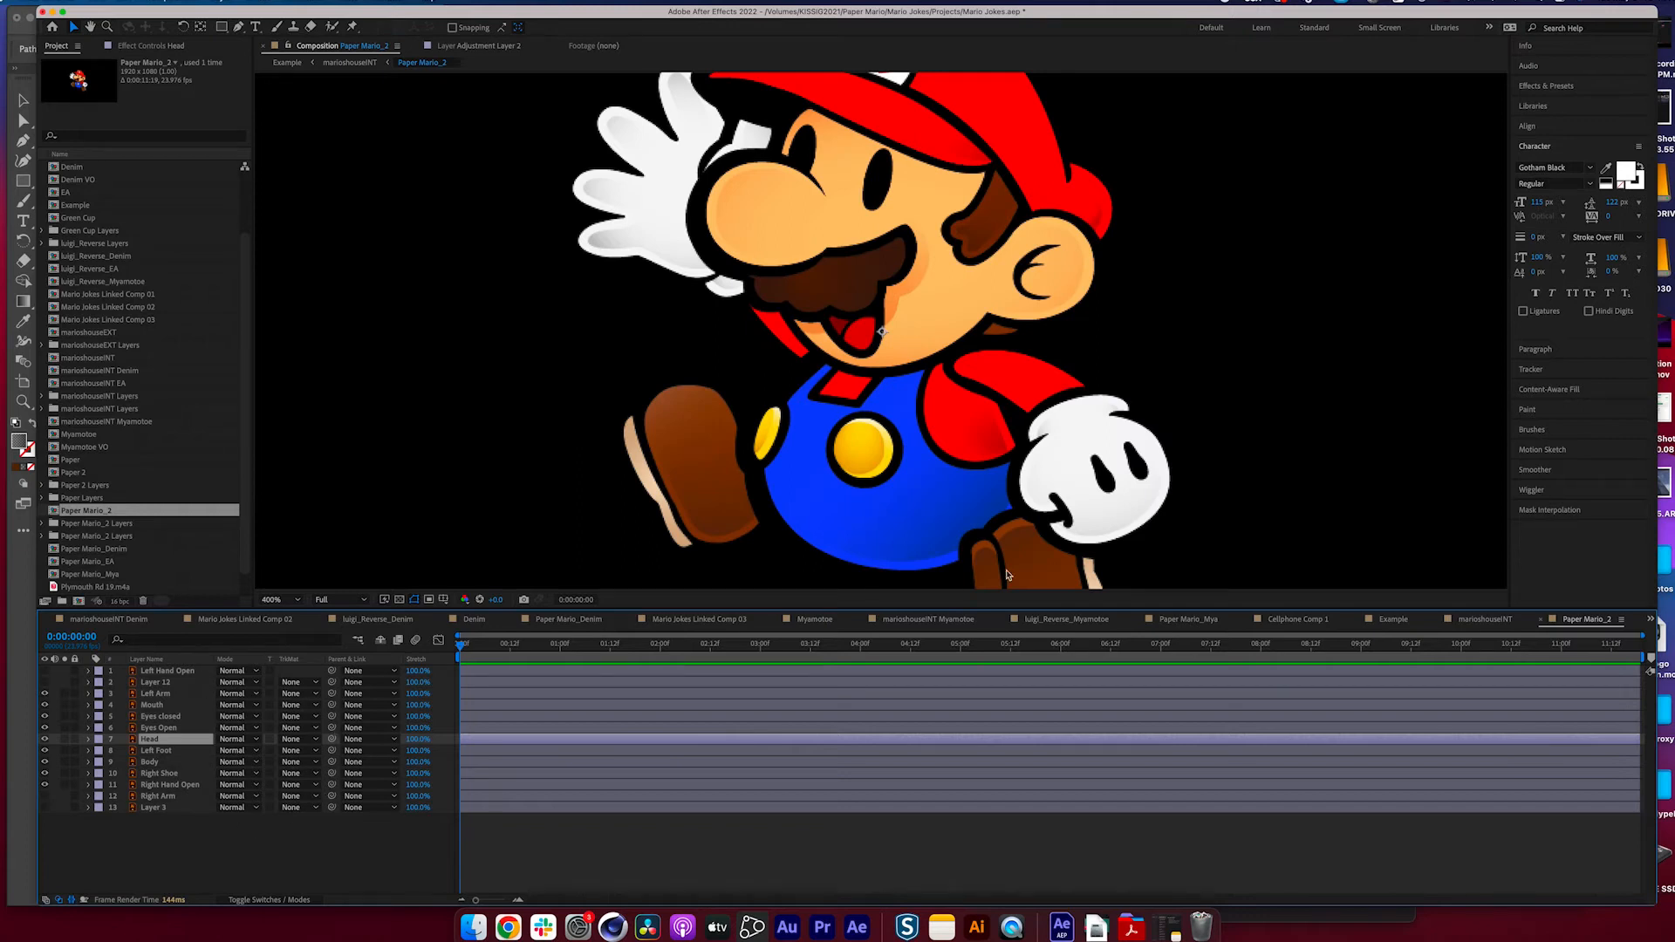
pyautogui.click(153, 694)
pyautogui.click(64, 694)
pyautogui.click(199, 26)
pyautogui.moveTo(882, 333); pyautogui.dragTo(956, 365)
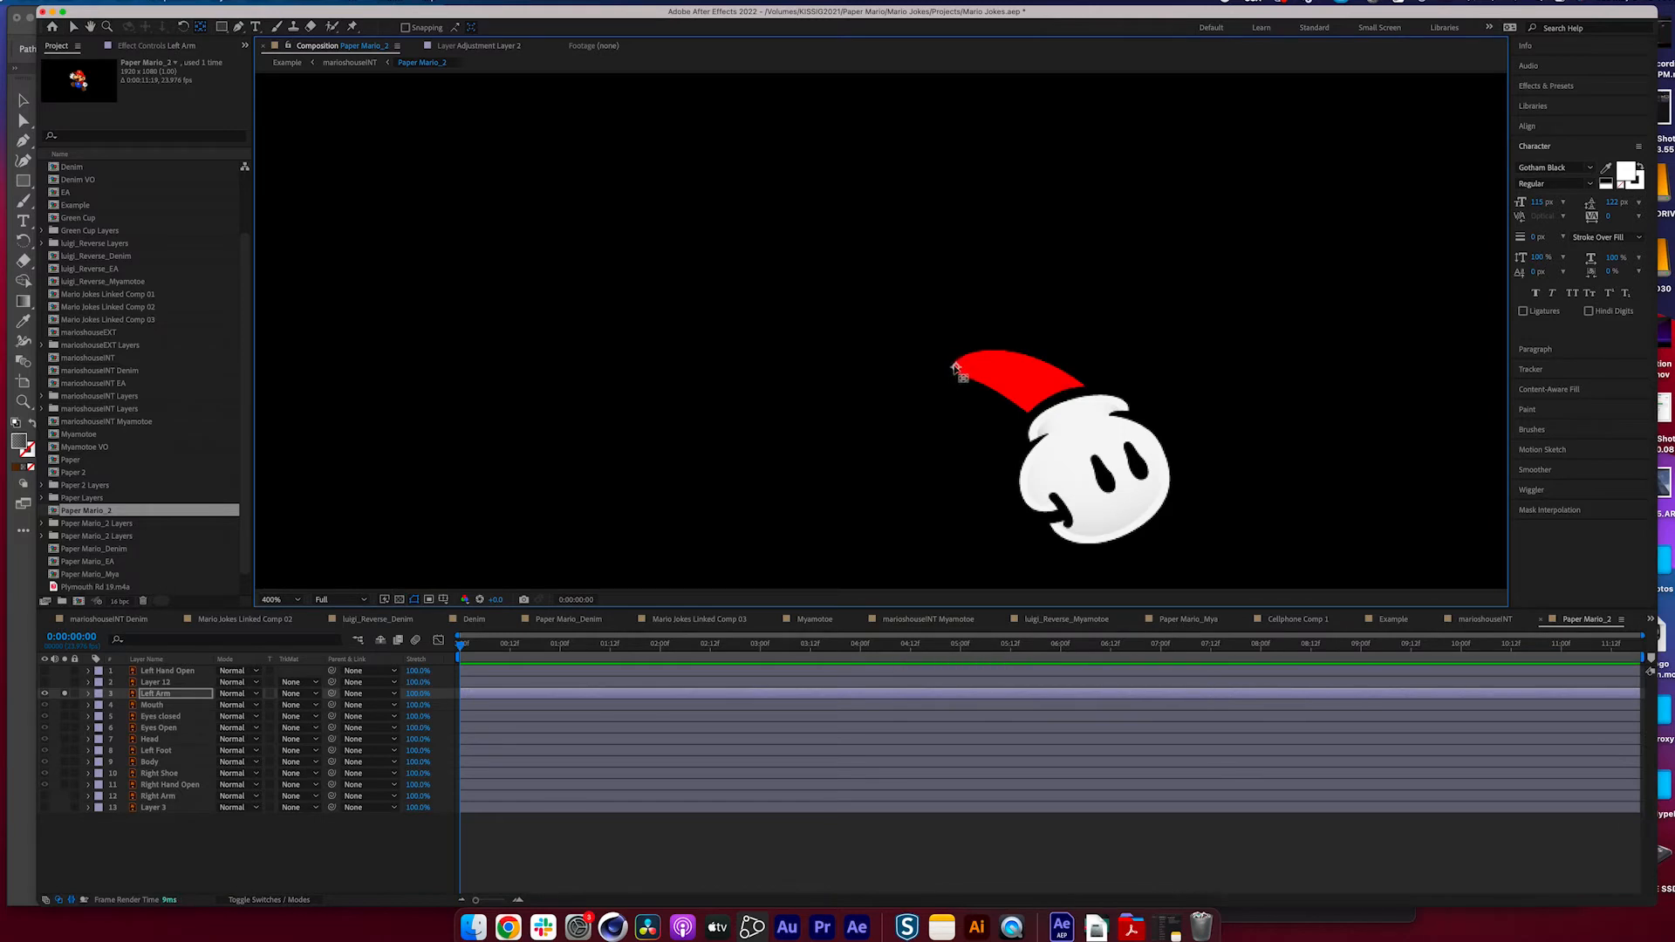
pyautogui.click(64, 694)
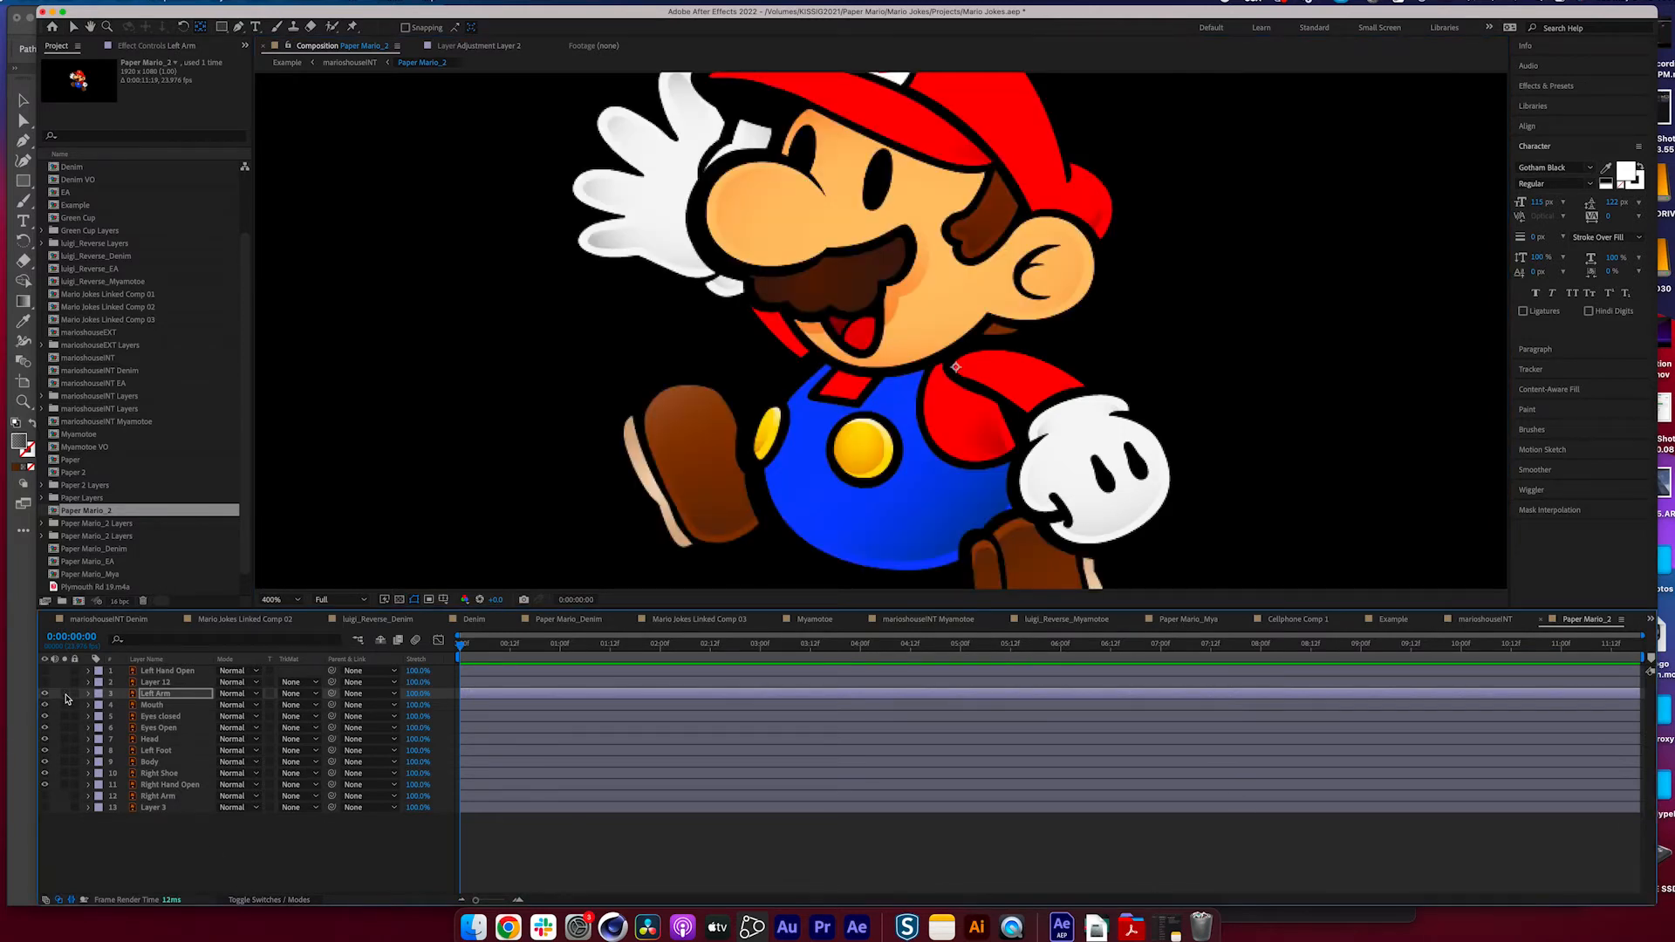
# - Move the Mouth layer's anchor point onto the mouth and the Head layer's anchor point to the base of the neck
pyautogui.click(977, 289)
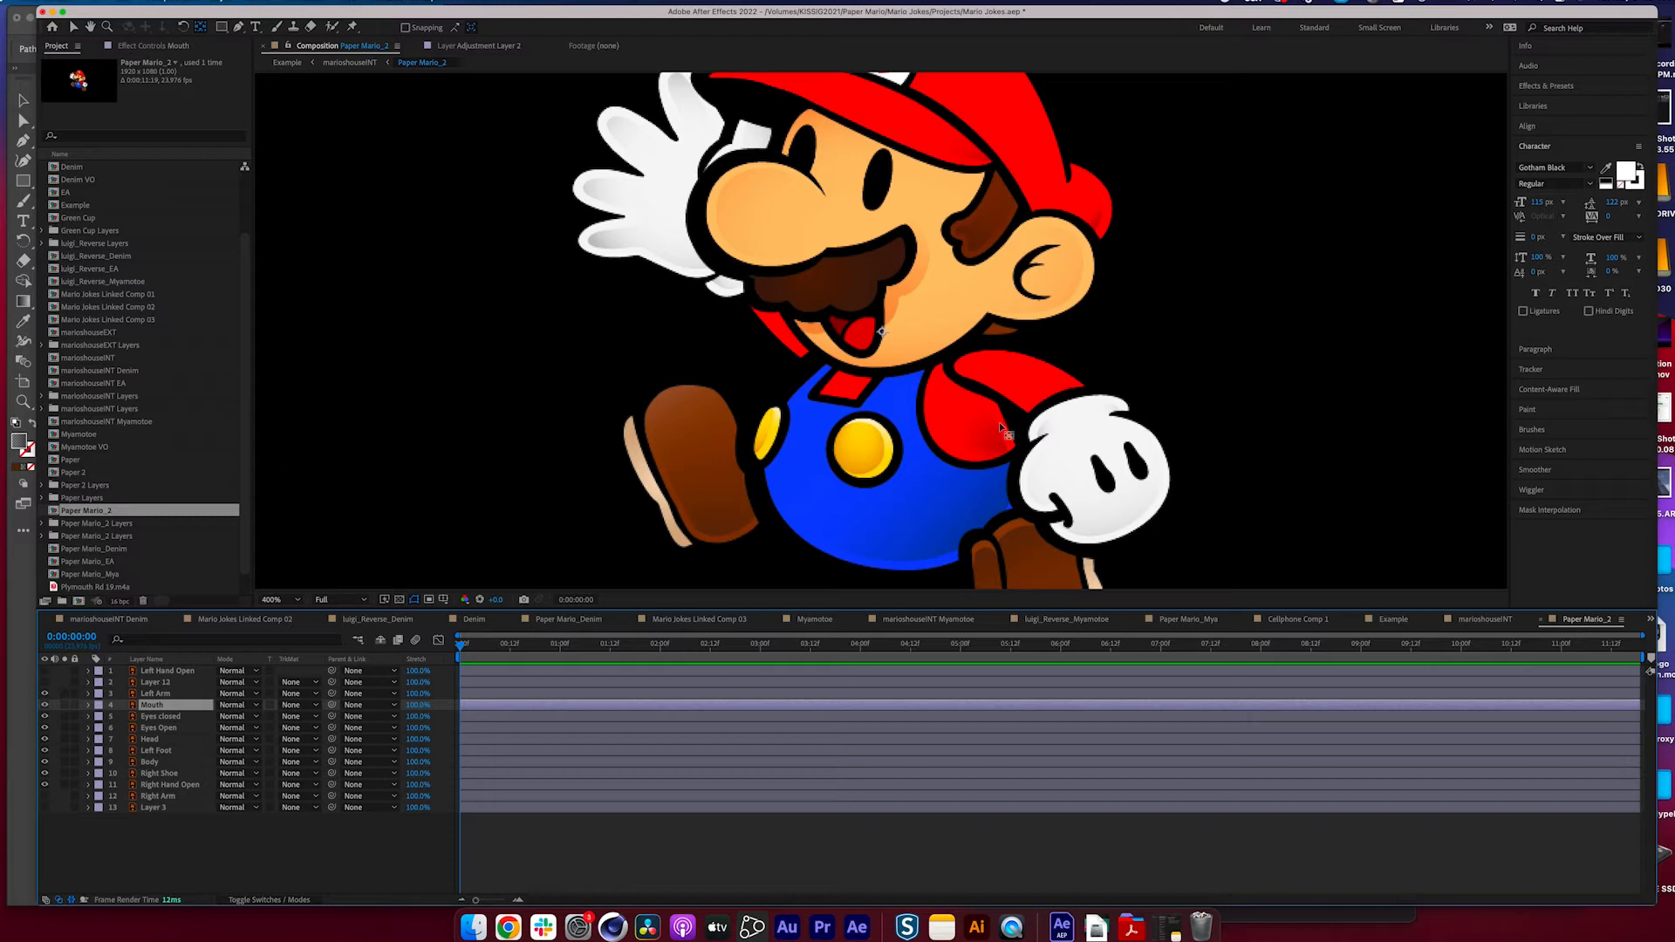
pyautogui.moveTo(885, 333); pyautogui.dragTo(853, 305)
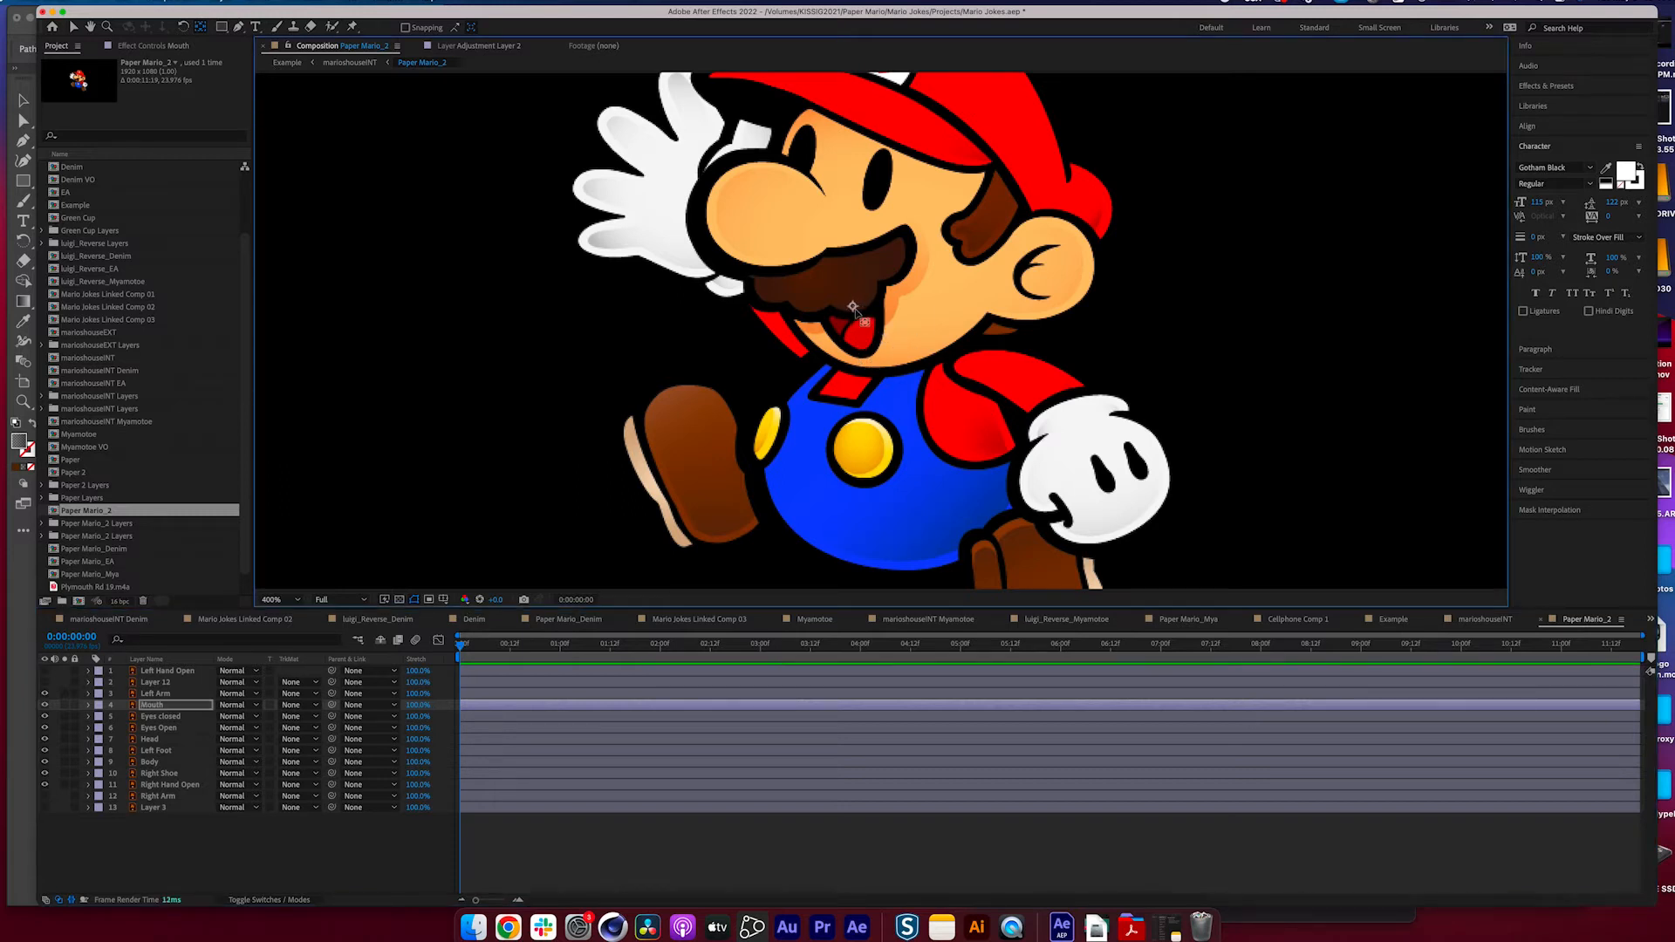
pyautogui.click(865, 342)
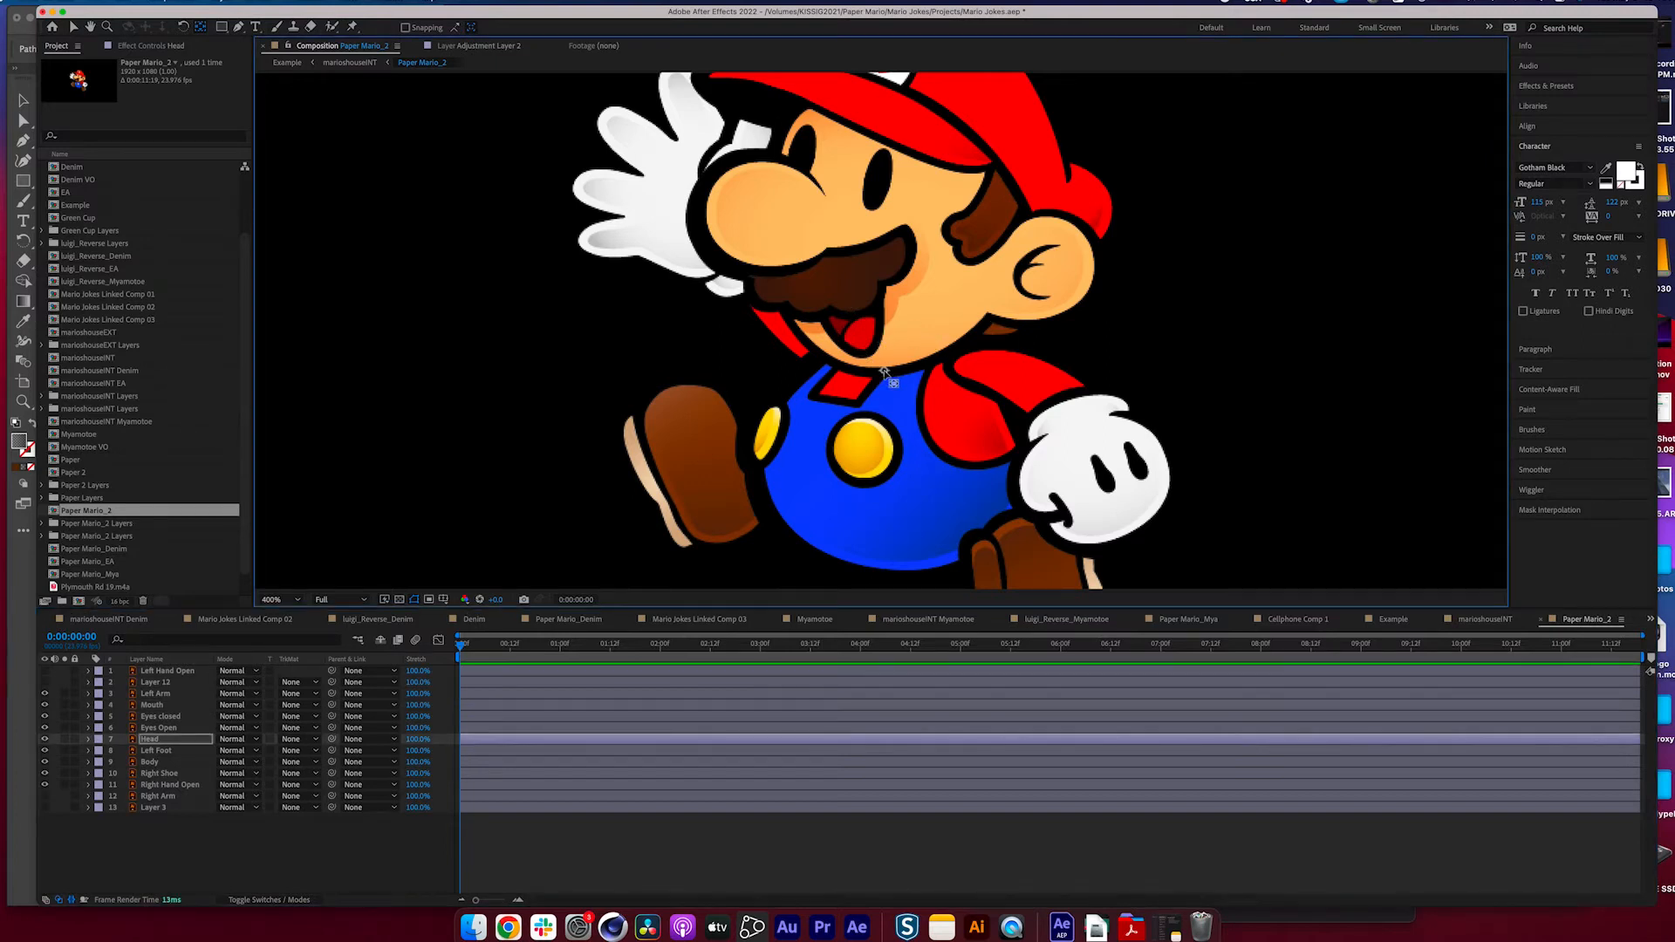
# - Move the Left Foot layer's anchor point to where it meets the body and the Body layer's to the bottom of the torso
pyautogui.scroll(-2, 884, 336)
pyautogui.press('super+Down')
pyautogui.moveTo(896, 402)
pyautogui.mouseDown()
pyautogui.moveTo(934, 479)
pyautogui.moveTo(928, 453)
pyautogui.mouseUp()
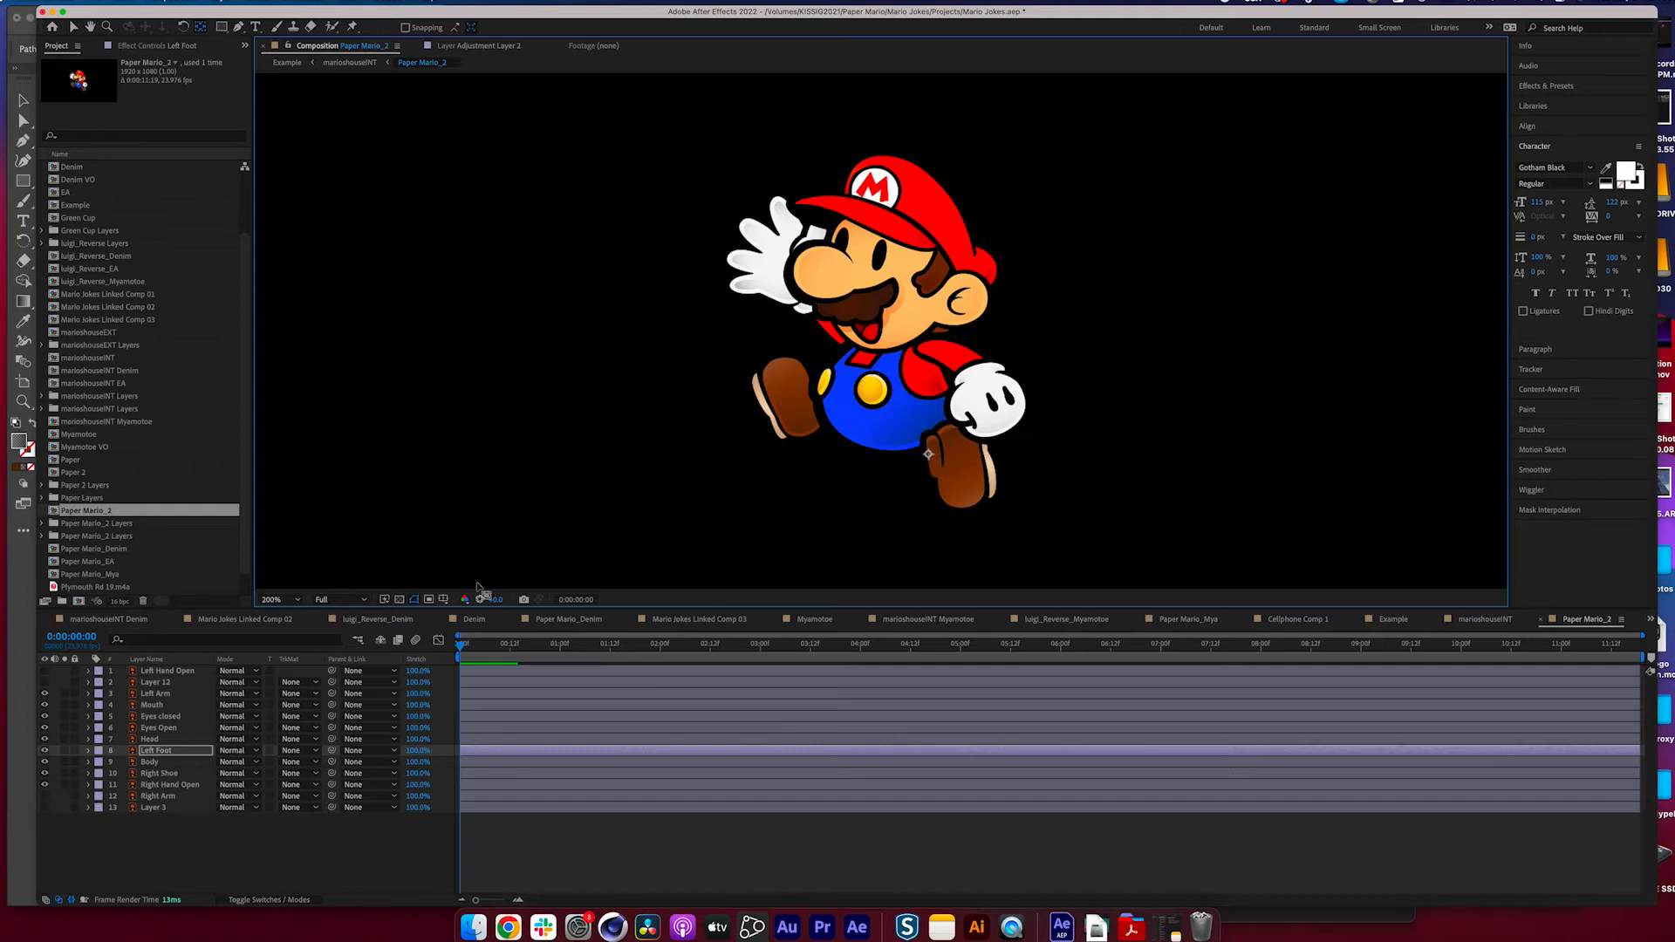
pyautogui.click(202, 763)
pyautogui.moveTo(880, 445); pyautogui.dragTo(884, 458)
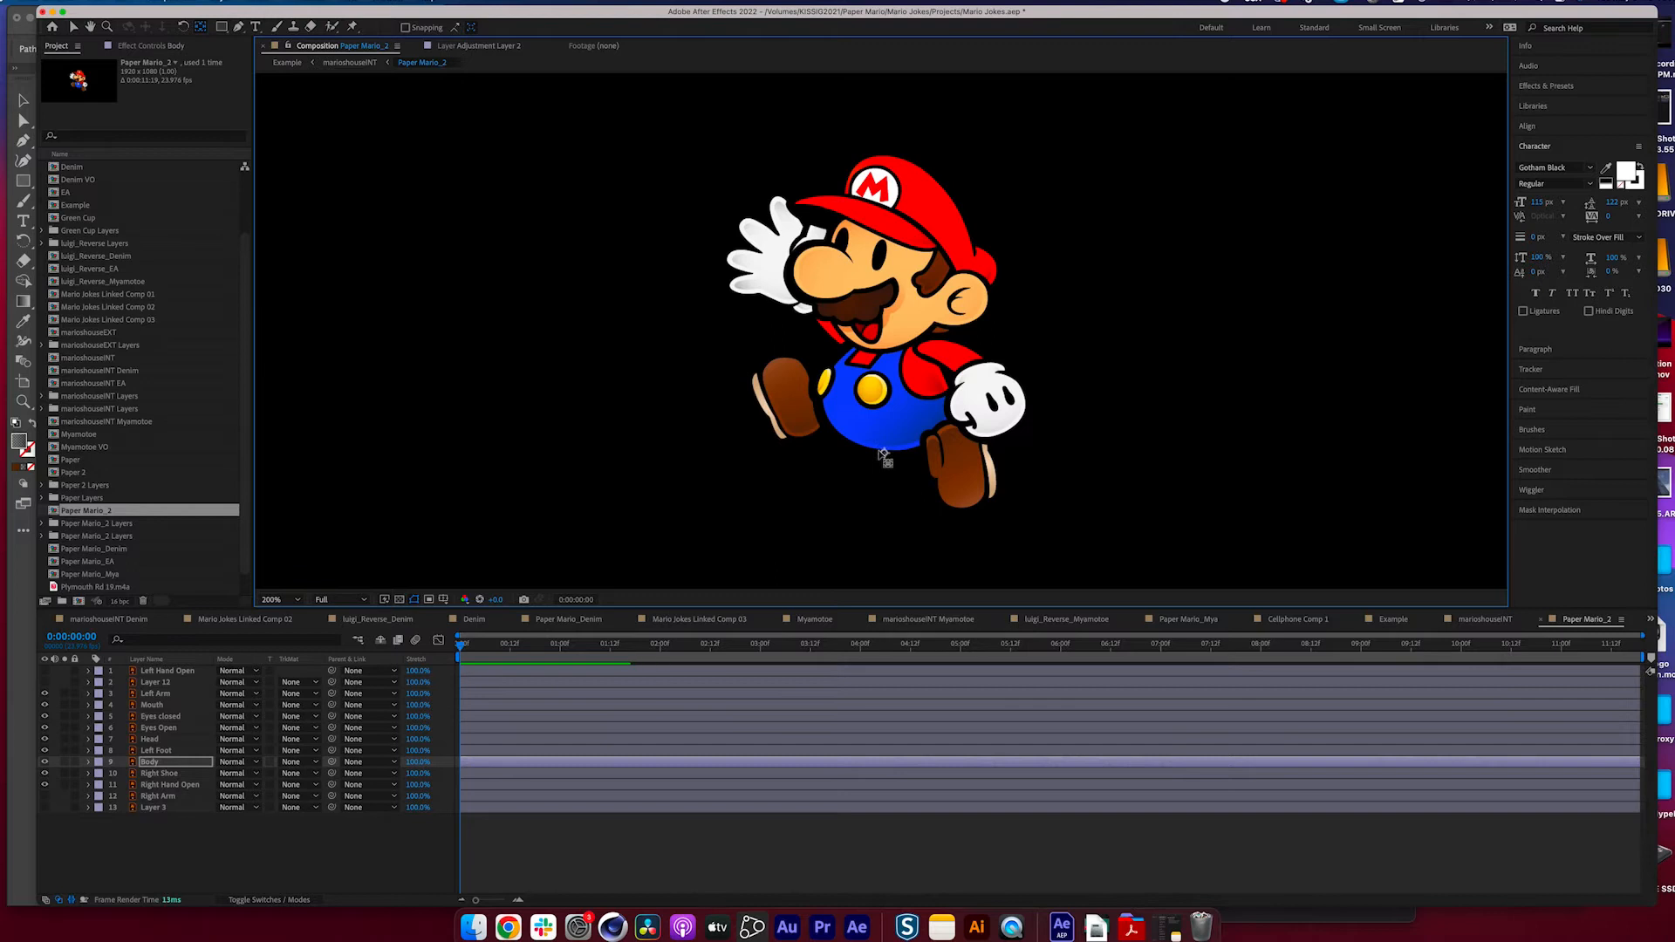
# - Move the Right Shoe layer's anchor point to its body joint and the Right Hand Open layer's to the shoulder
pyautogui.click(177, 773)
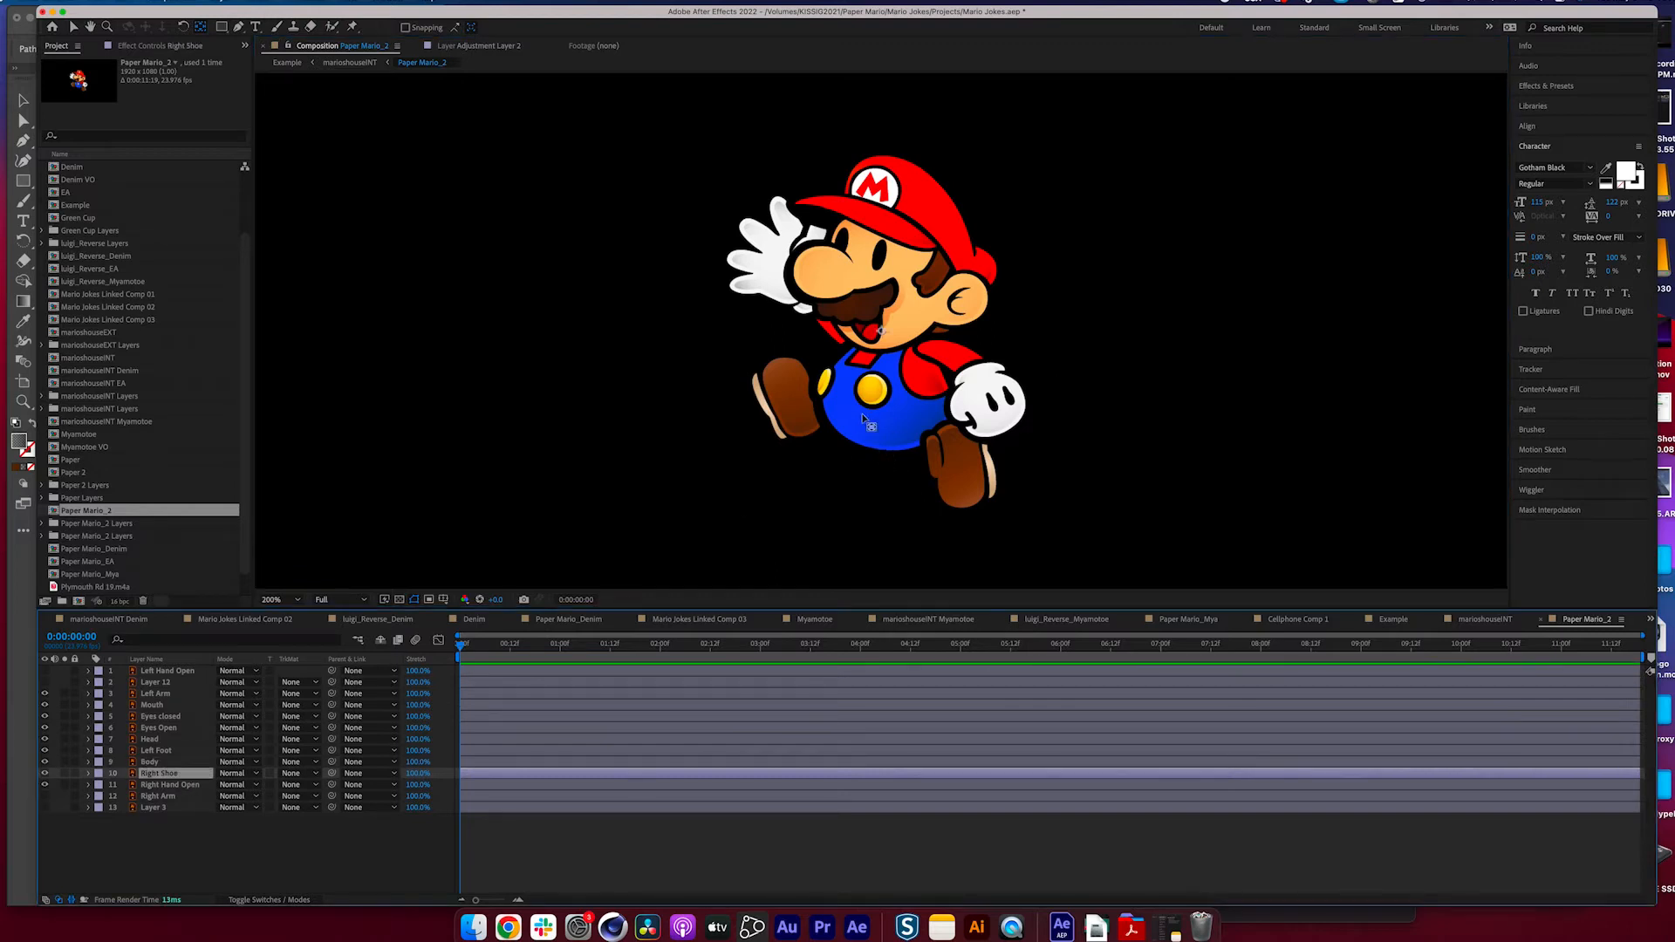
pyautogui.moveTo(881, 330); pyautogui.dragTo(826, 409)
pyautogui.click(968, 423)
pyautogui.moveTo(872, 351); pyautogui.dragTo(852, 349)
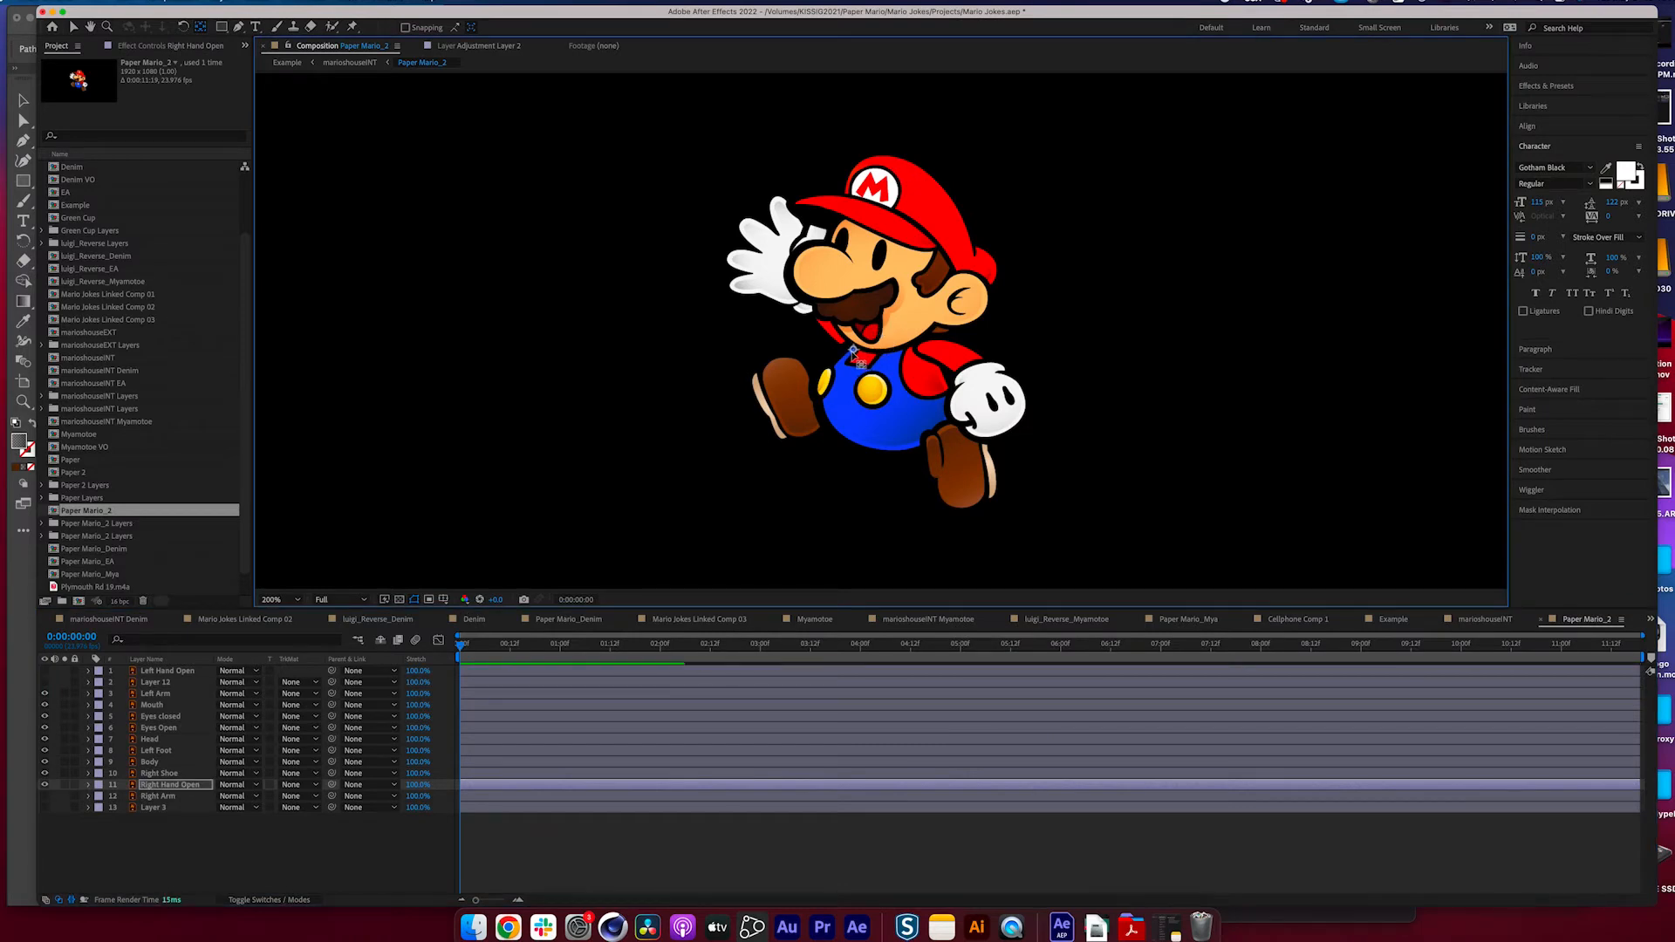
# - Isolate the hidden Right Arm layer to move its anchor point to the shoulder end, and delete the unused Layer 12
pyautogui.click(163, 797)
pyautogui.click(45, 797)
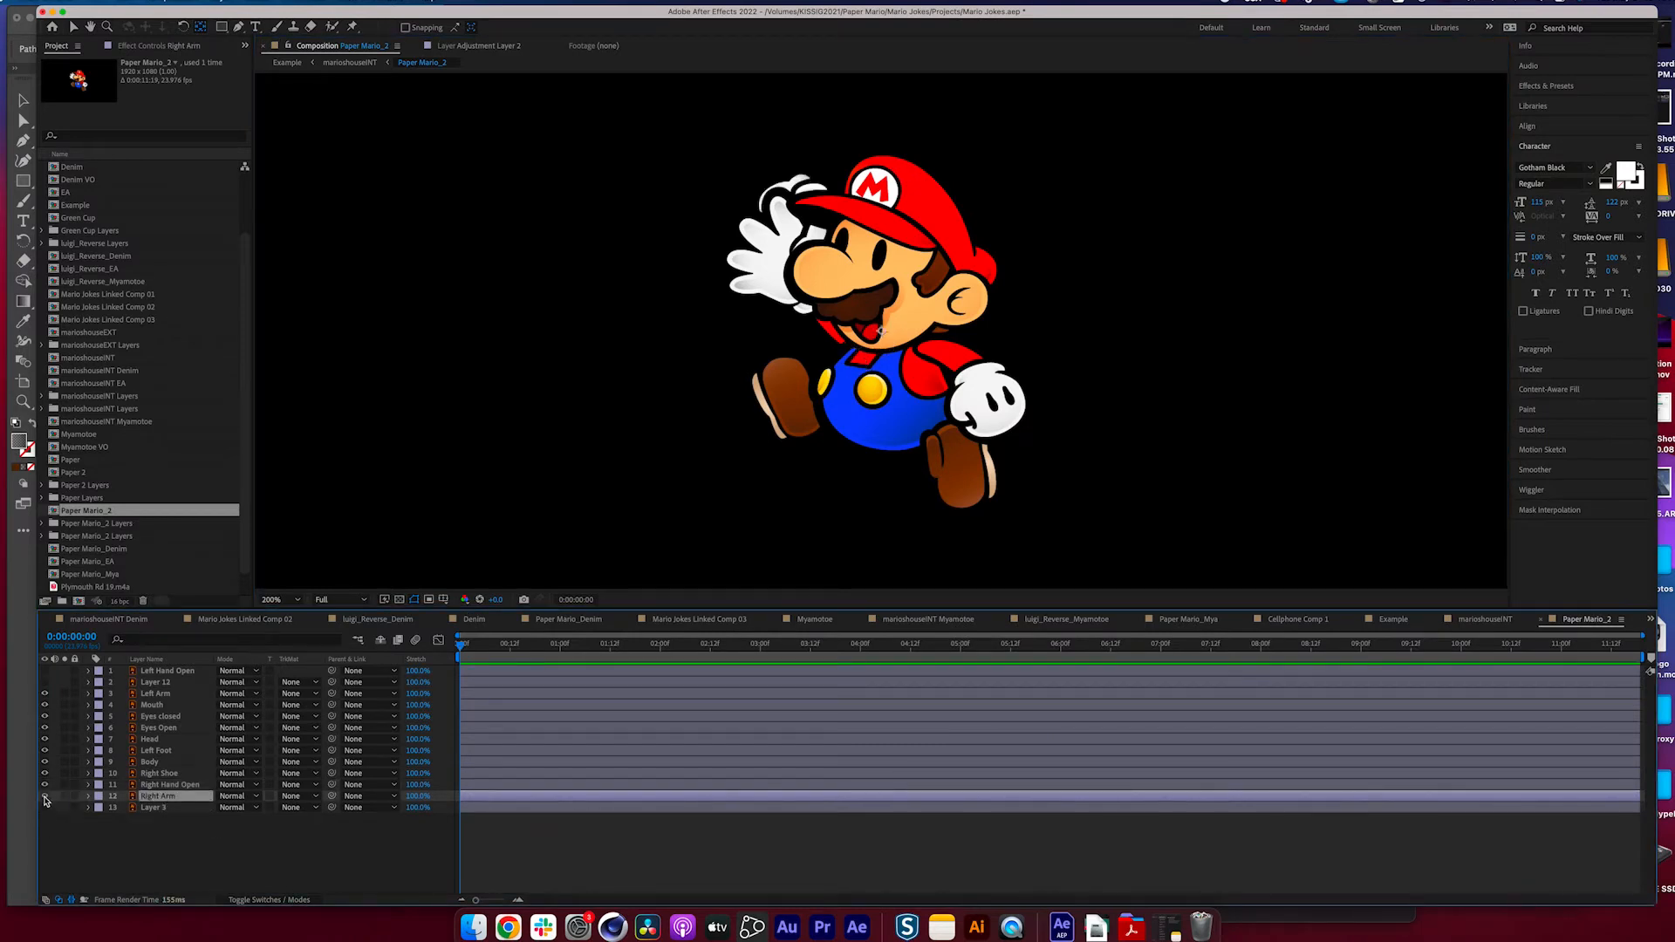
pyautogui.click(64, 796)
pyautogui.moveTo(884, 332); pyautogui.dragTo(866, 351)
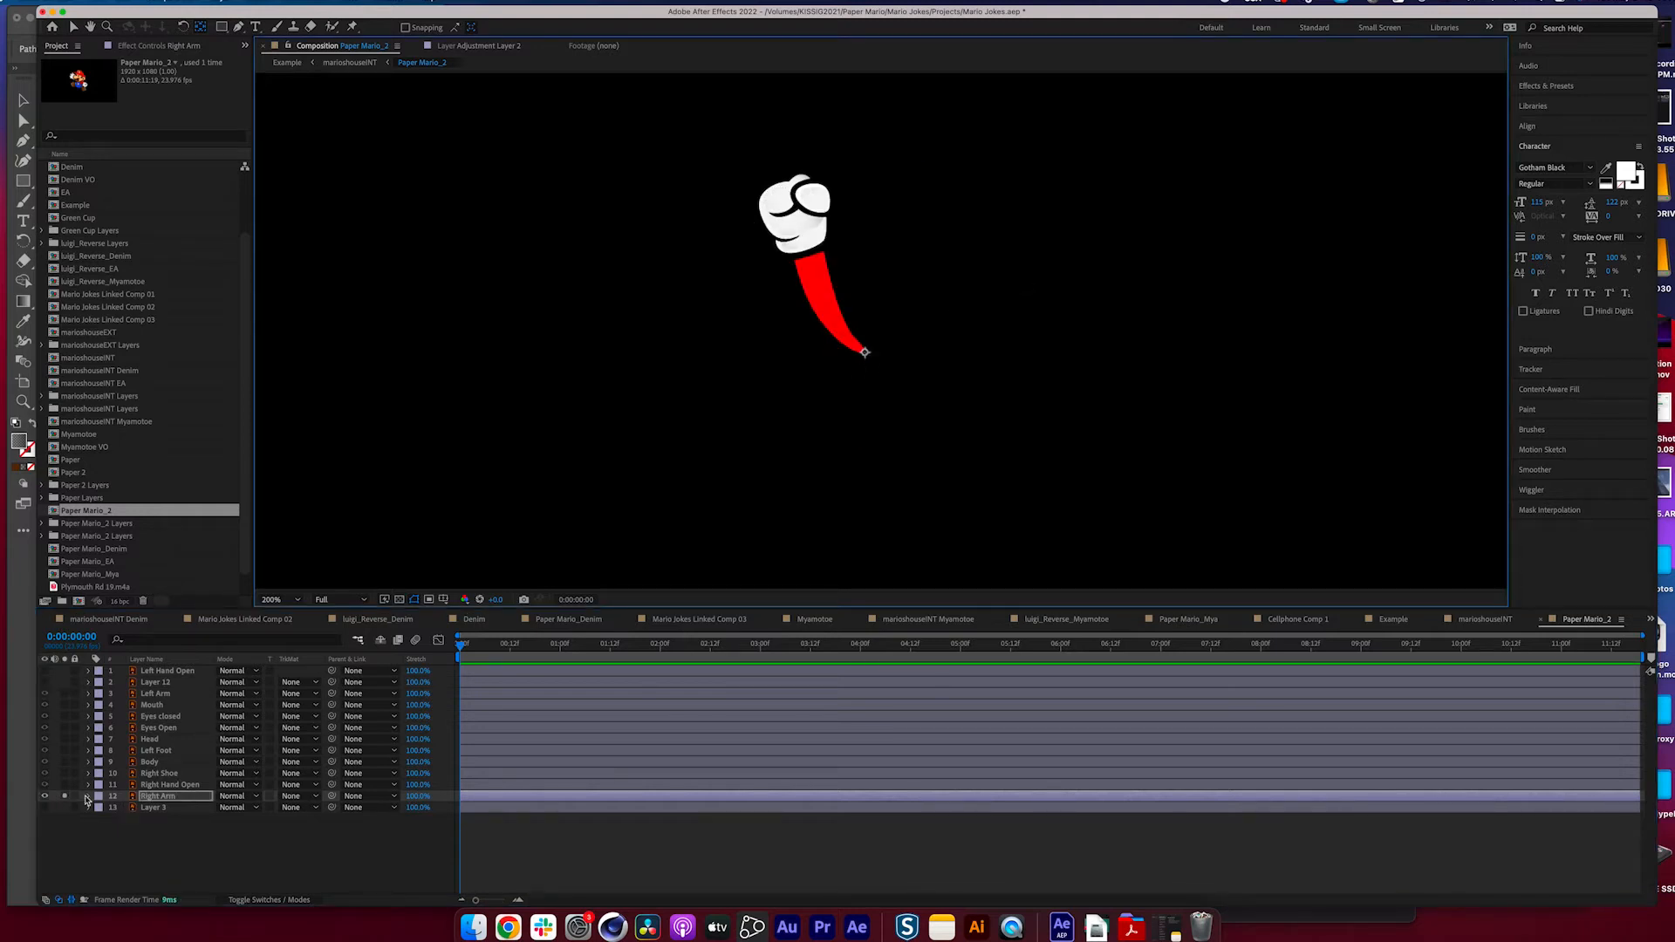
pyautogui.click(64, 797)
pyautogui.click(74, 27)
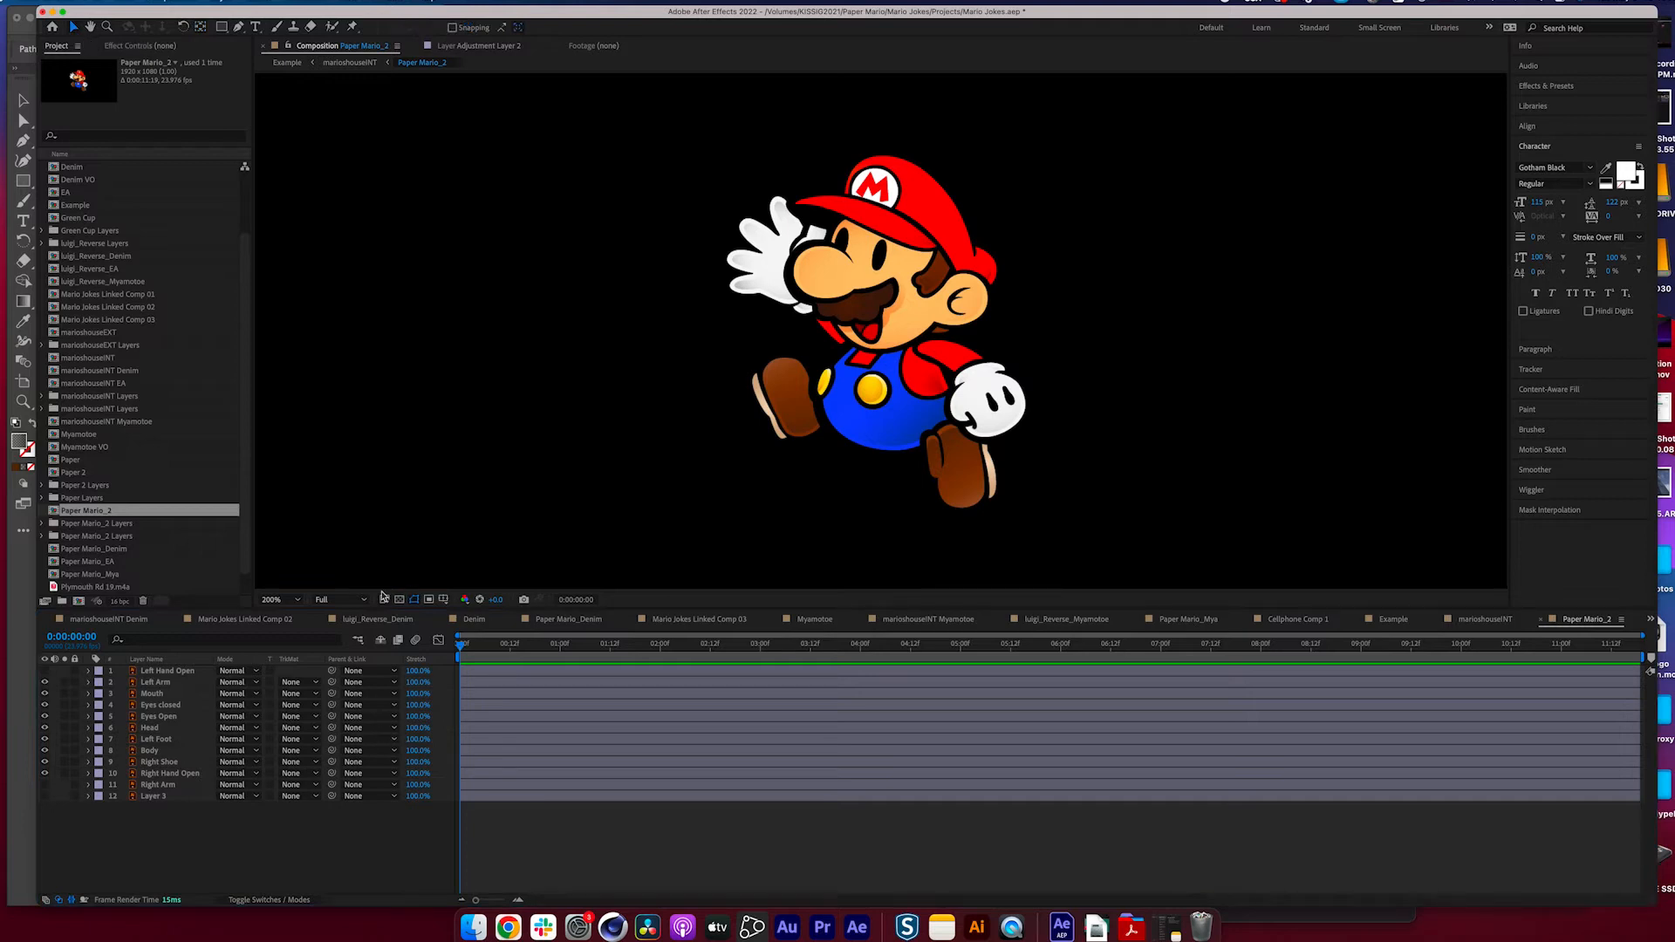
# - Reveal Rotation on the Head and Body layers, try rotating them around their anchor points, and undo the rotation
pyautogui.click(167, 729)
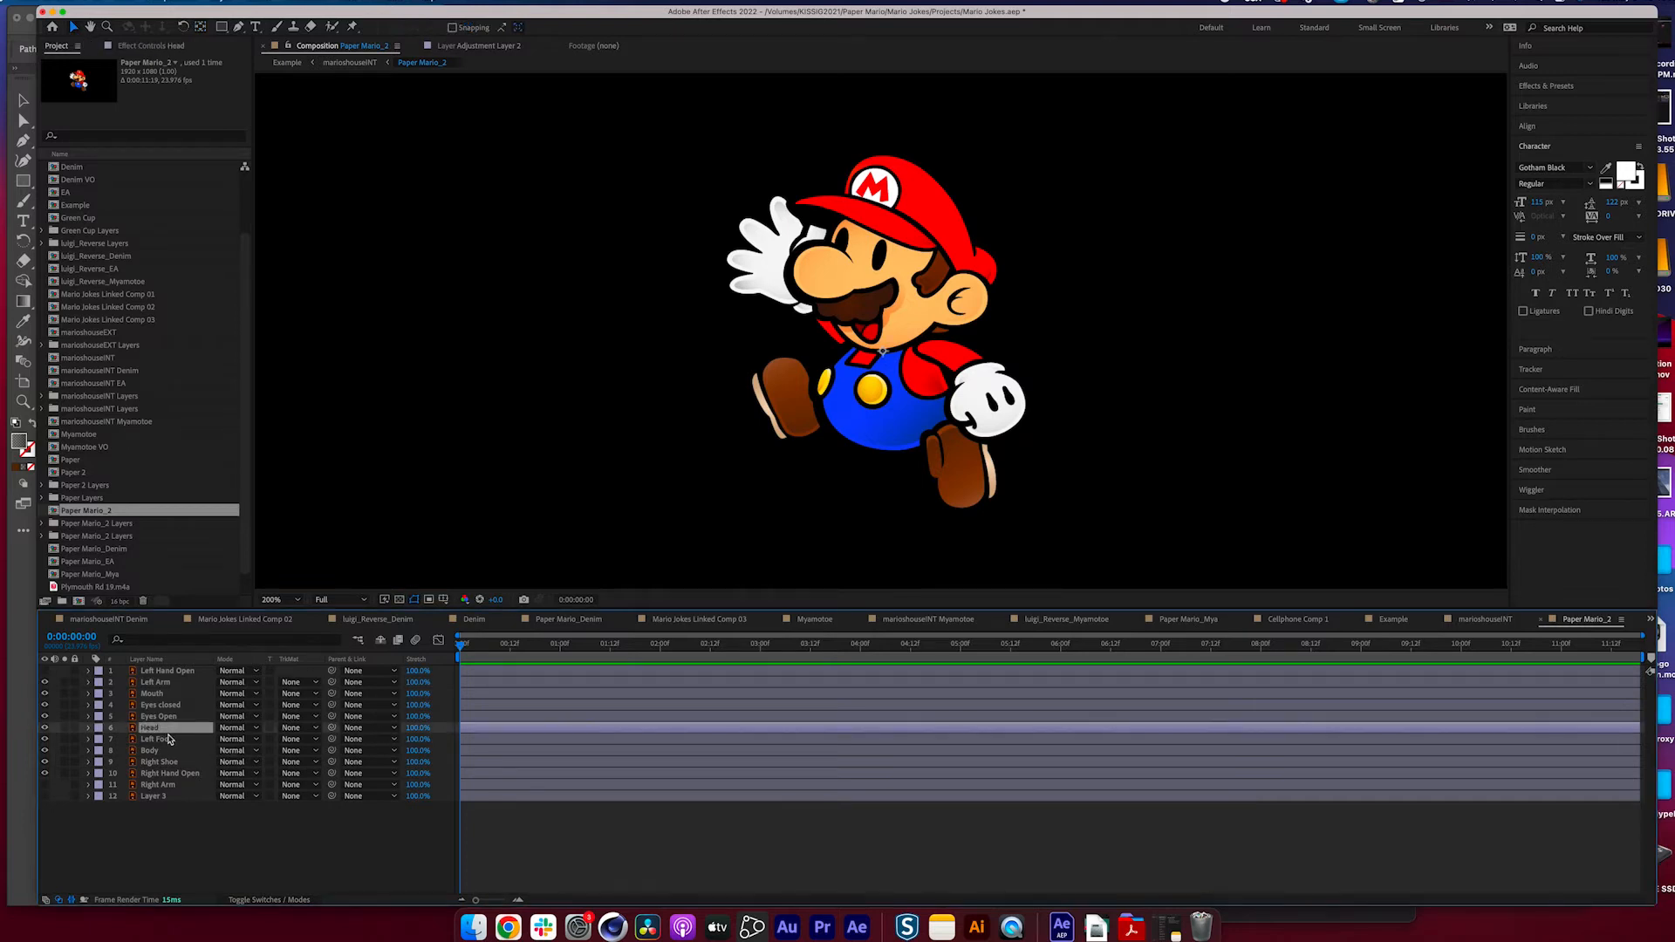
pyautogui.press('r')
pyautogui.moveTo(234, 739); pyautogui.dragTo(255, 770)
pyautogui.click(153, 762)
pyautogui.press('r')
pyautogui.press('super+z')
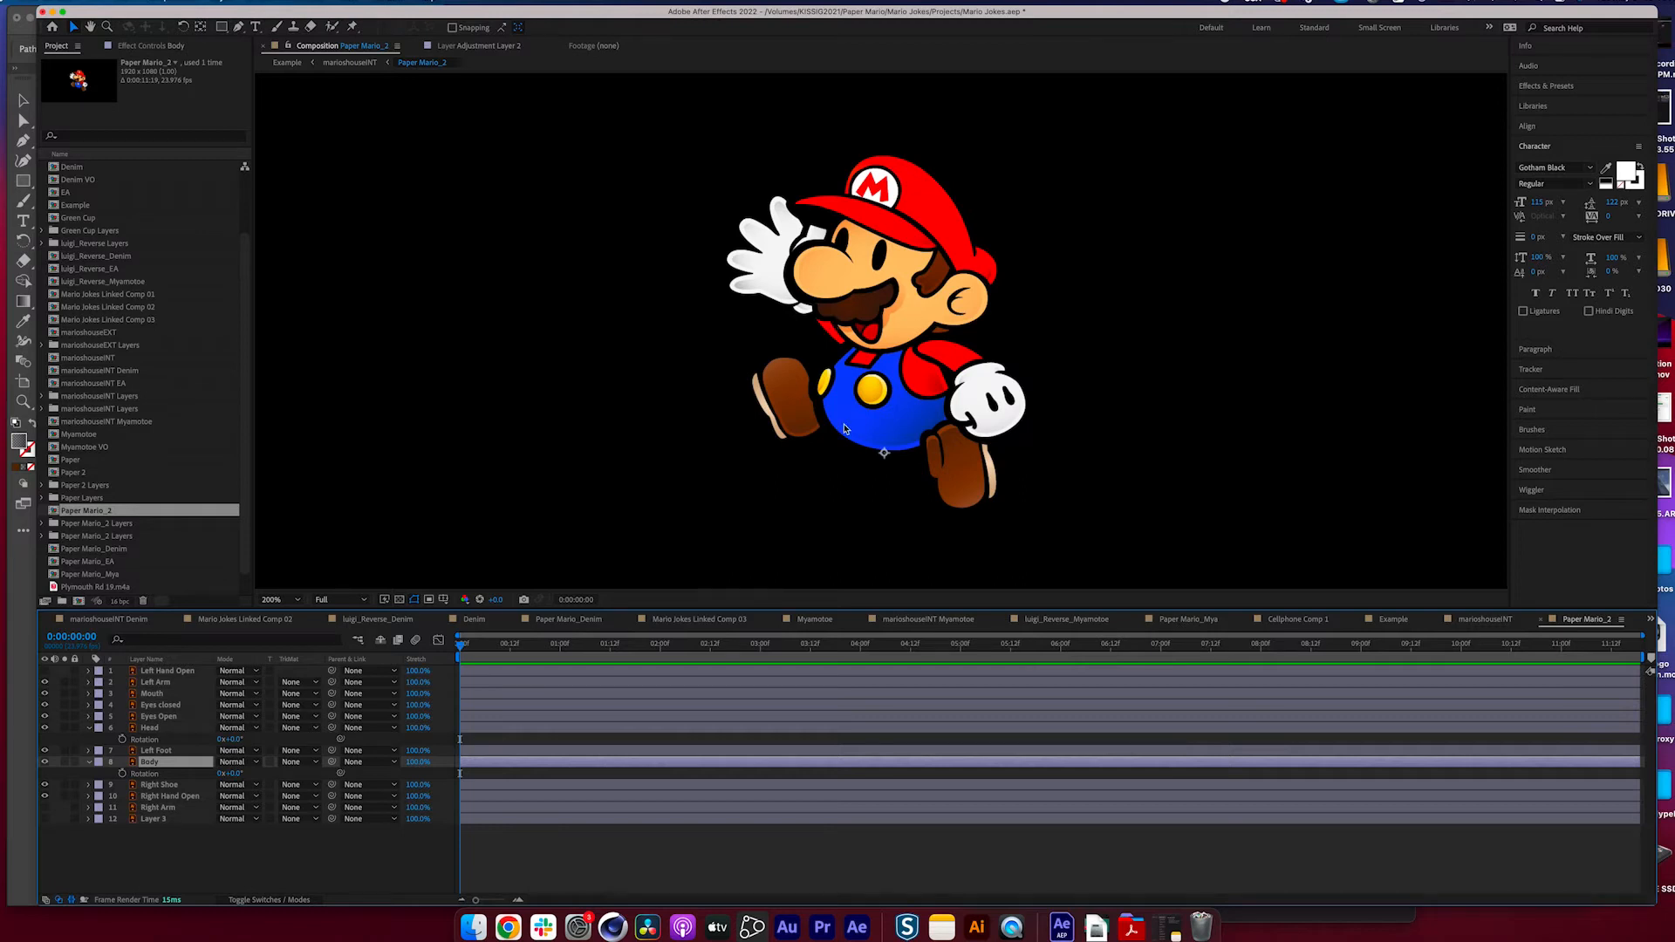
# - Parent the Head and Left Arm layers to the Body layer
pyautogui.click(165, 728)
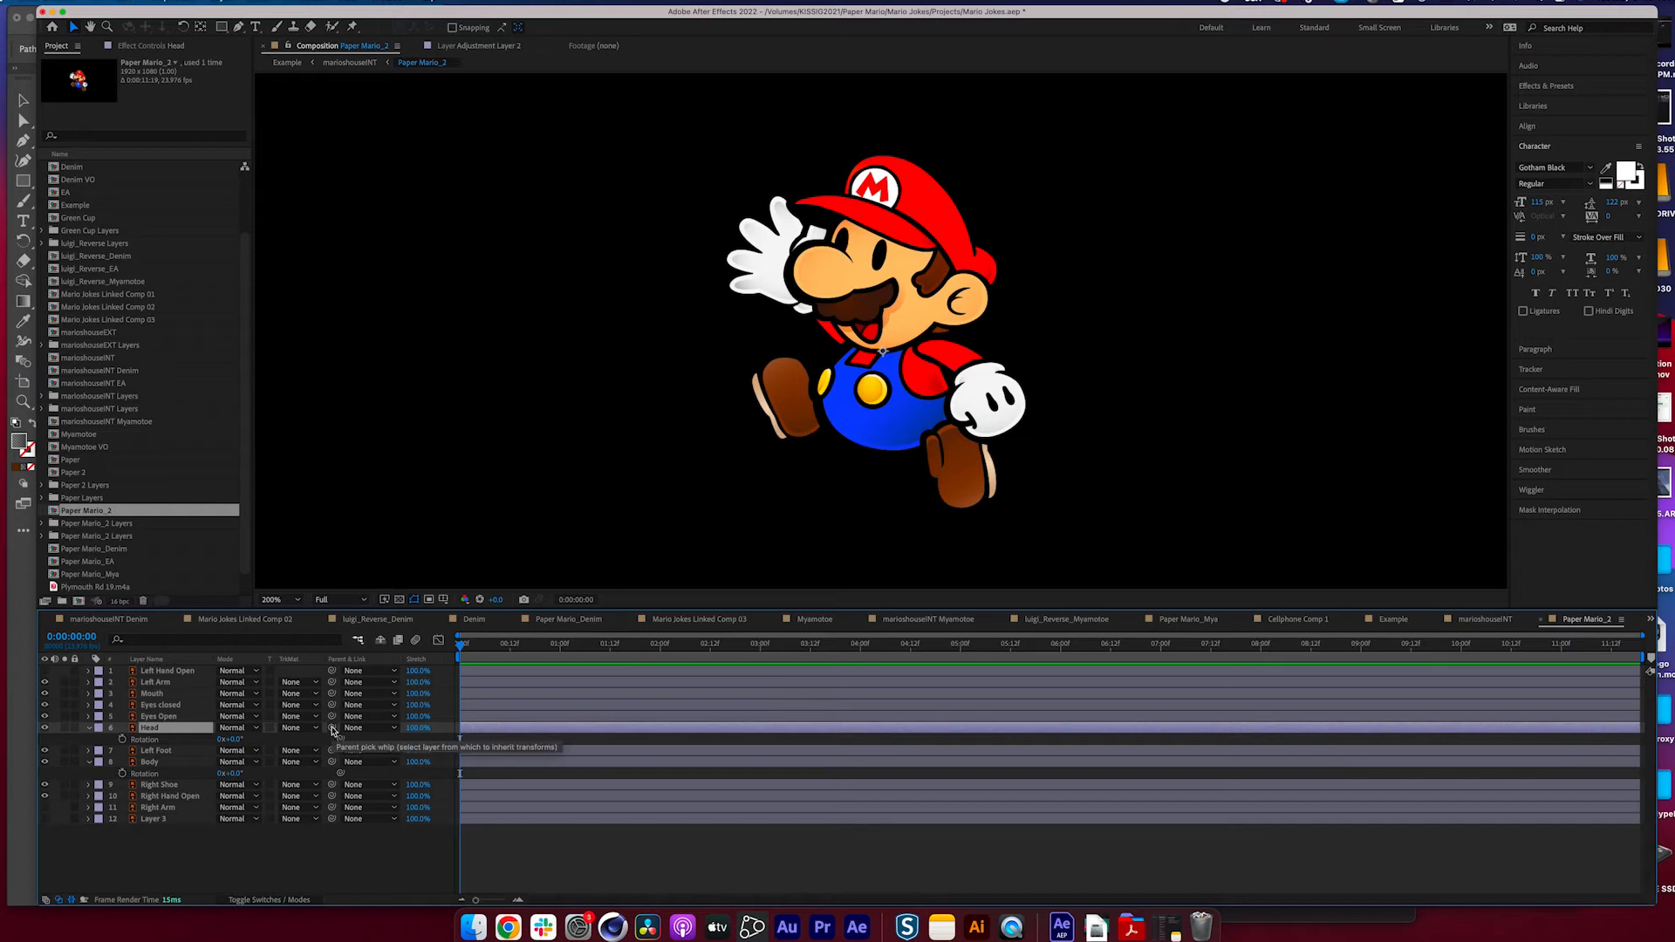
pyautogui.moveTo(336, 728); pyautogui.dragTo(153, 761)
pyautogui.click(179, 682)
pyautogui.moveTo(331, 682); pyautogui.dragTo(150, 762)
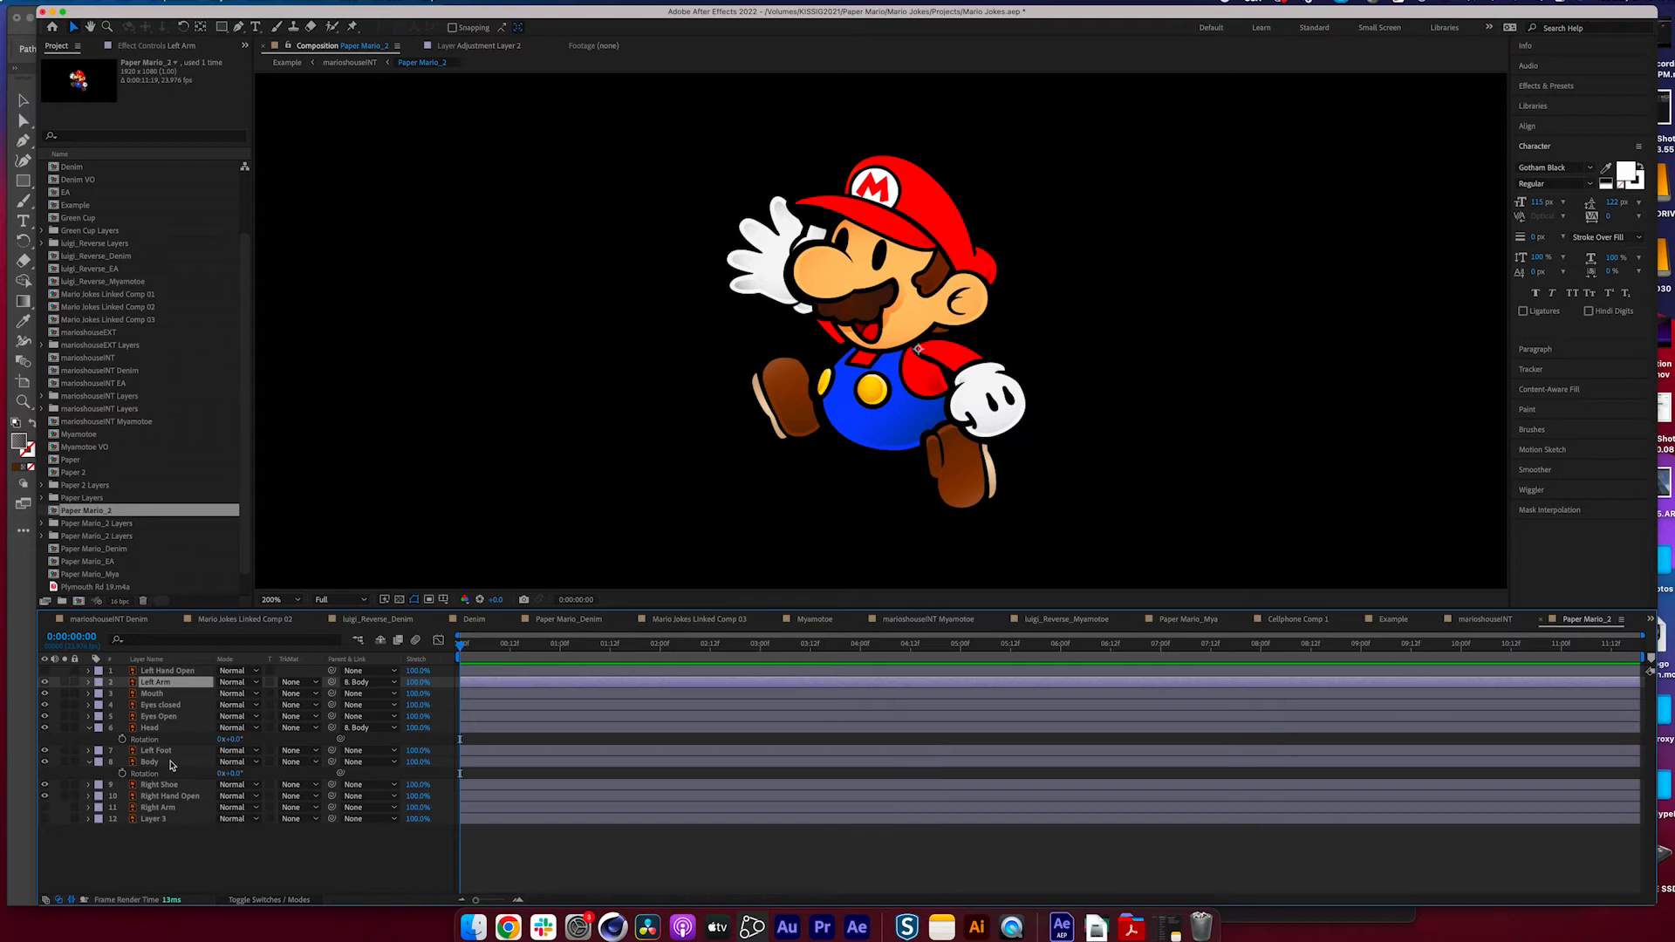
# - Show Right Arm instead of Right Hand Open, move it above that layer, and parent it to Body
pyautogui.click(161, 807)
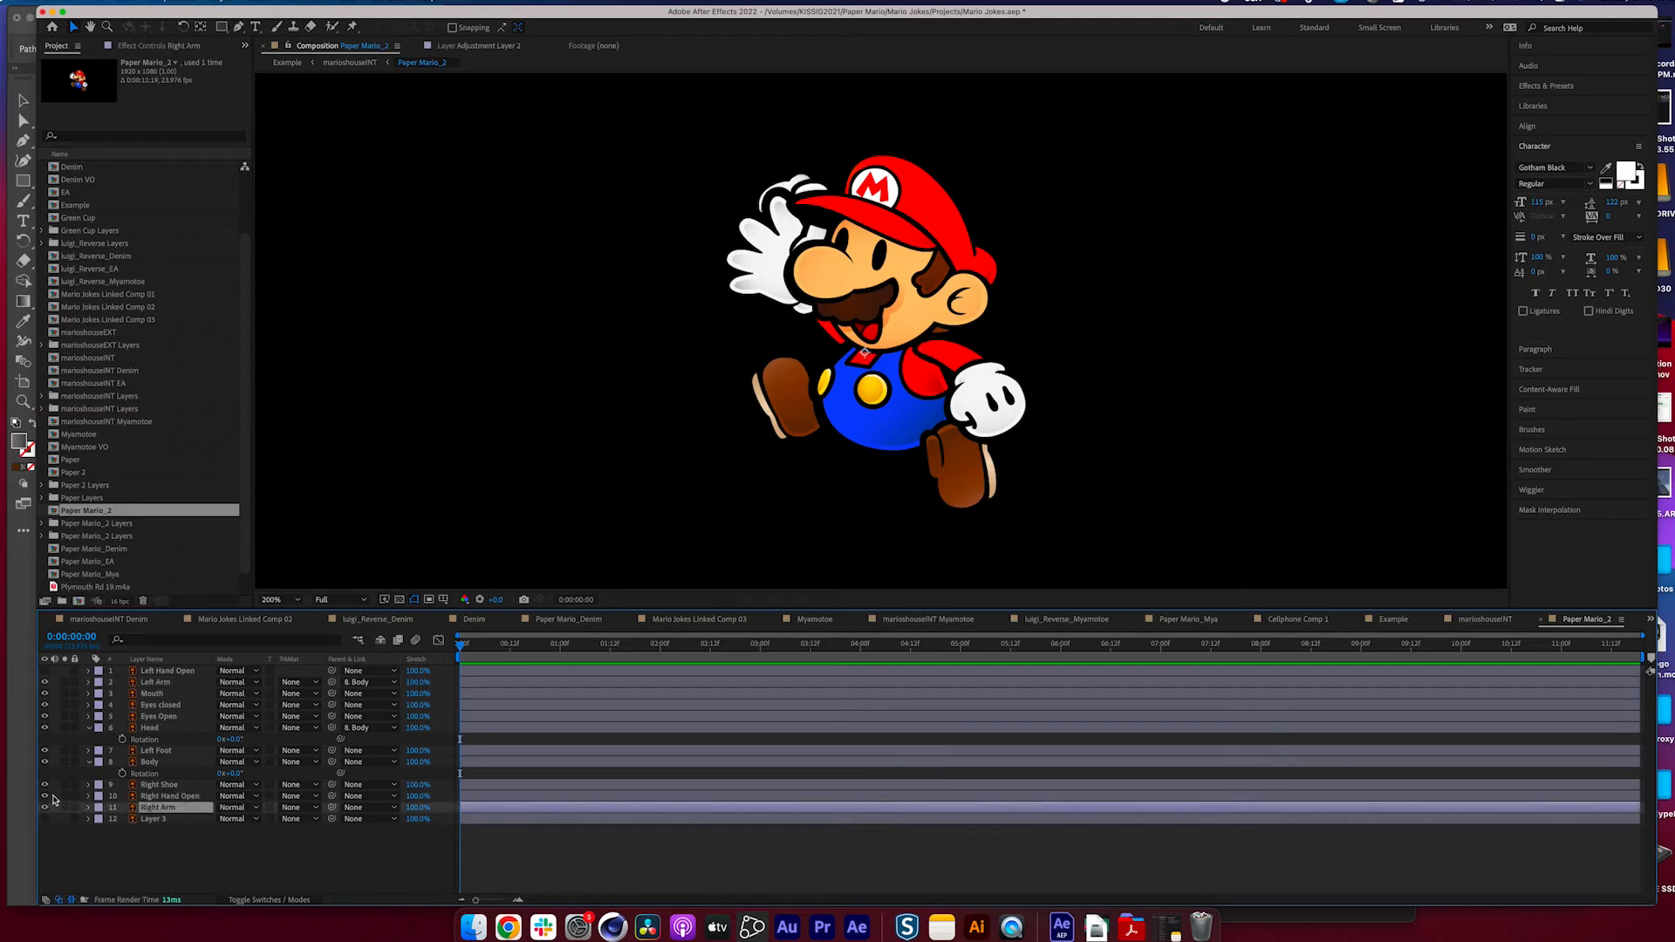
pyautogui.click(44, 797)
pyautogui.moveTo(175, 813); pyautogui.dragTo(192, 801)
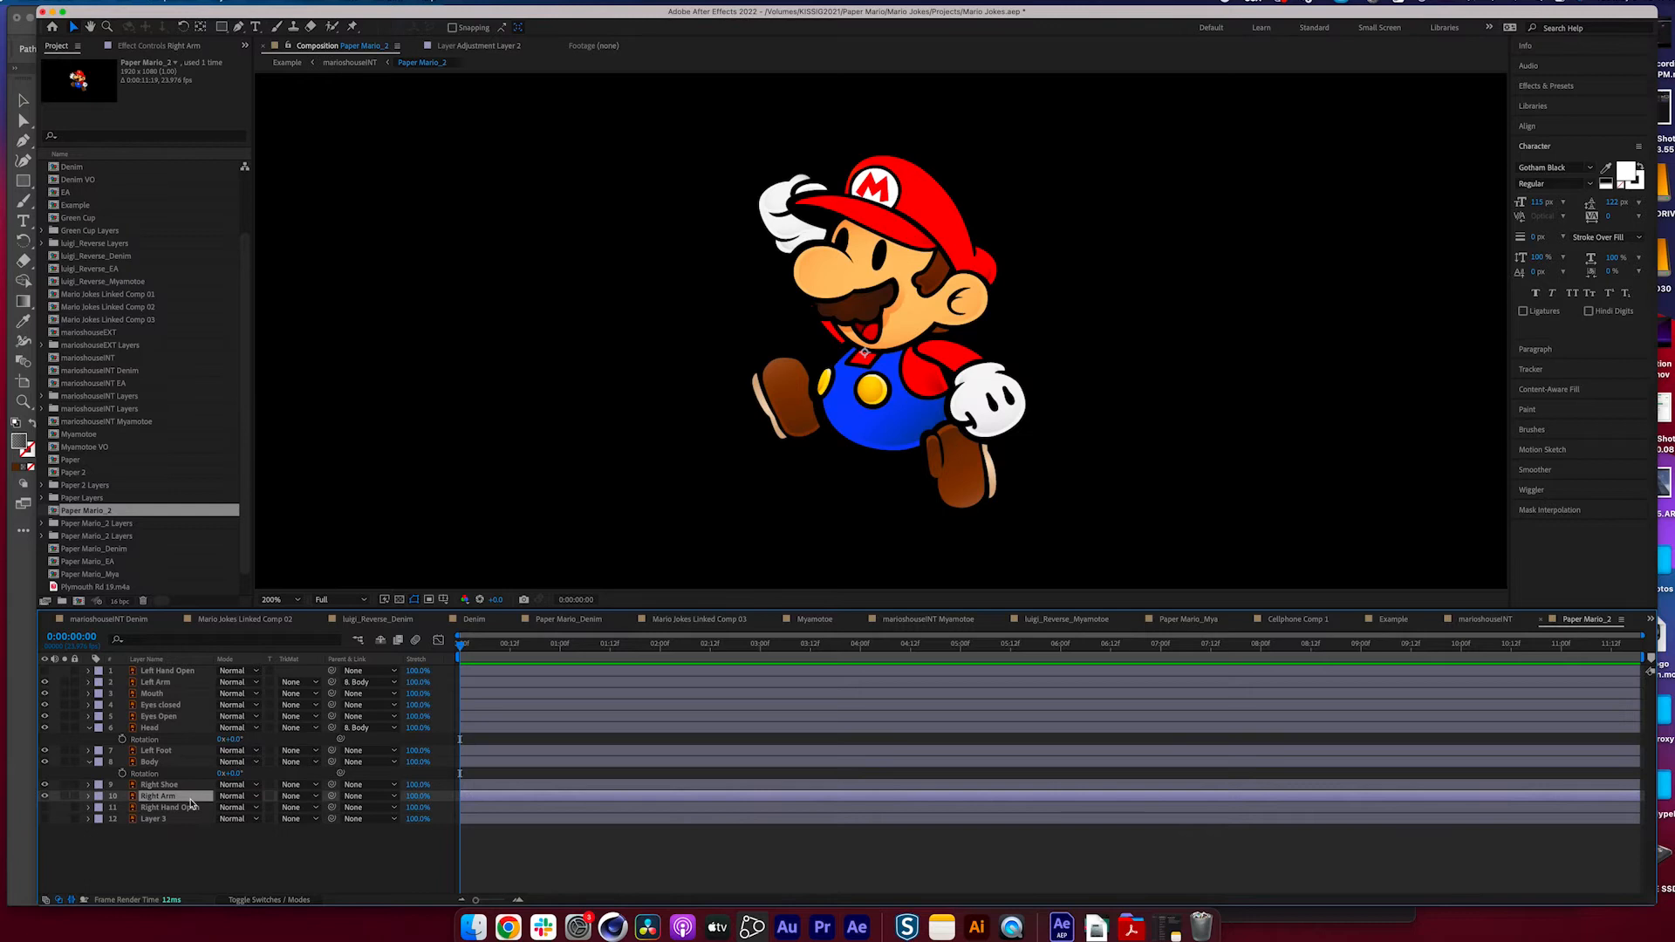
pyautogui.moveTo(333, 796); pyautogui.dragTo(240, 766)
pyautogui.click(158, 773)
pyautogui.press('super+z')
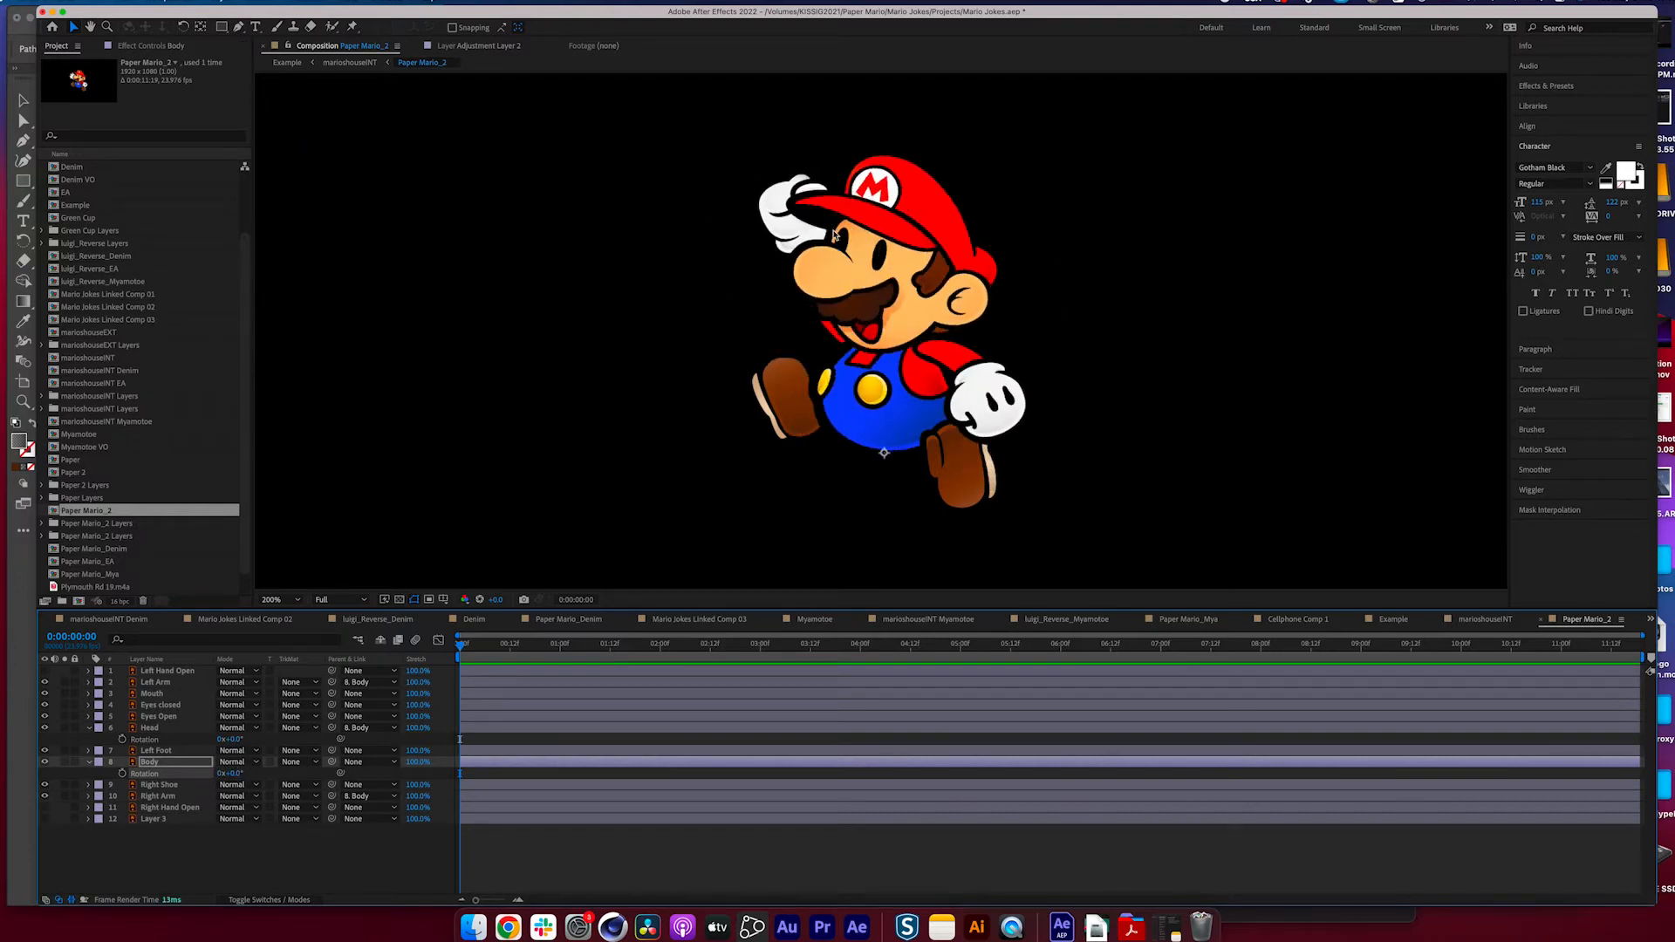
# - Parent the Eyes Open and Mouth layers to the Head layer
pyautogui.click(169, 728)
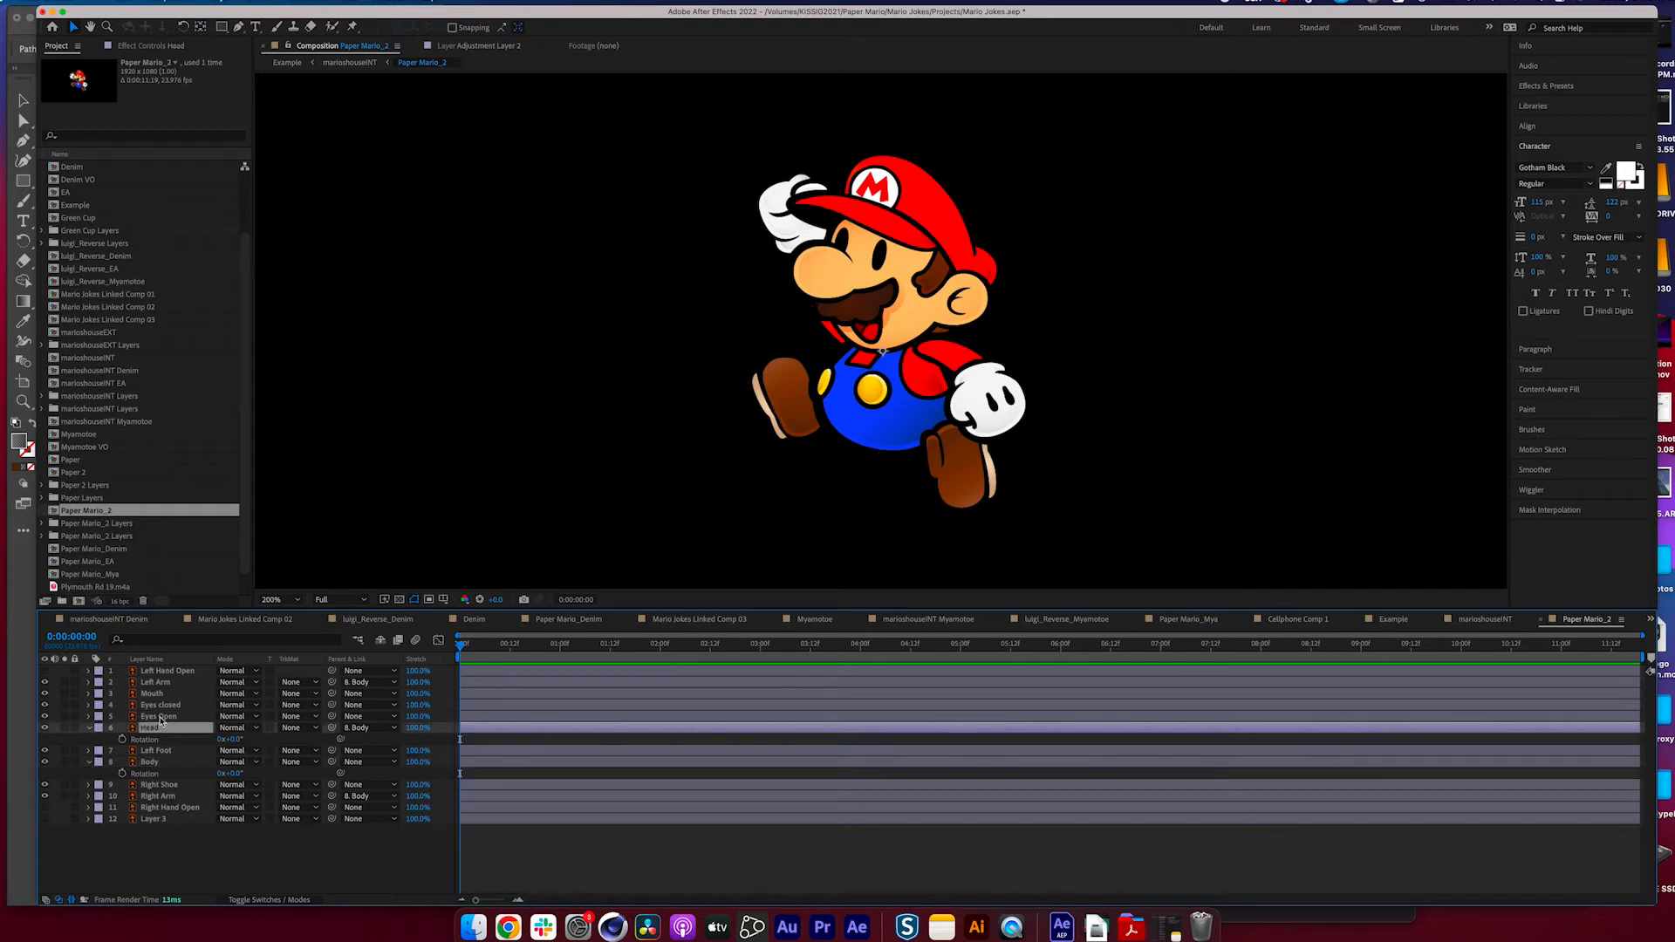
pyautogui.click(177, 716)
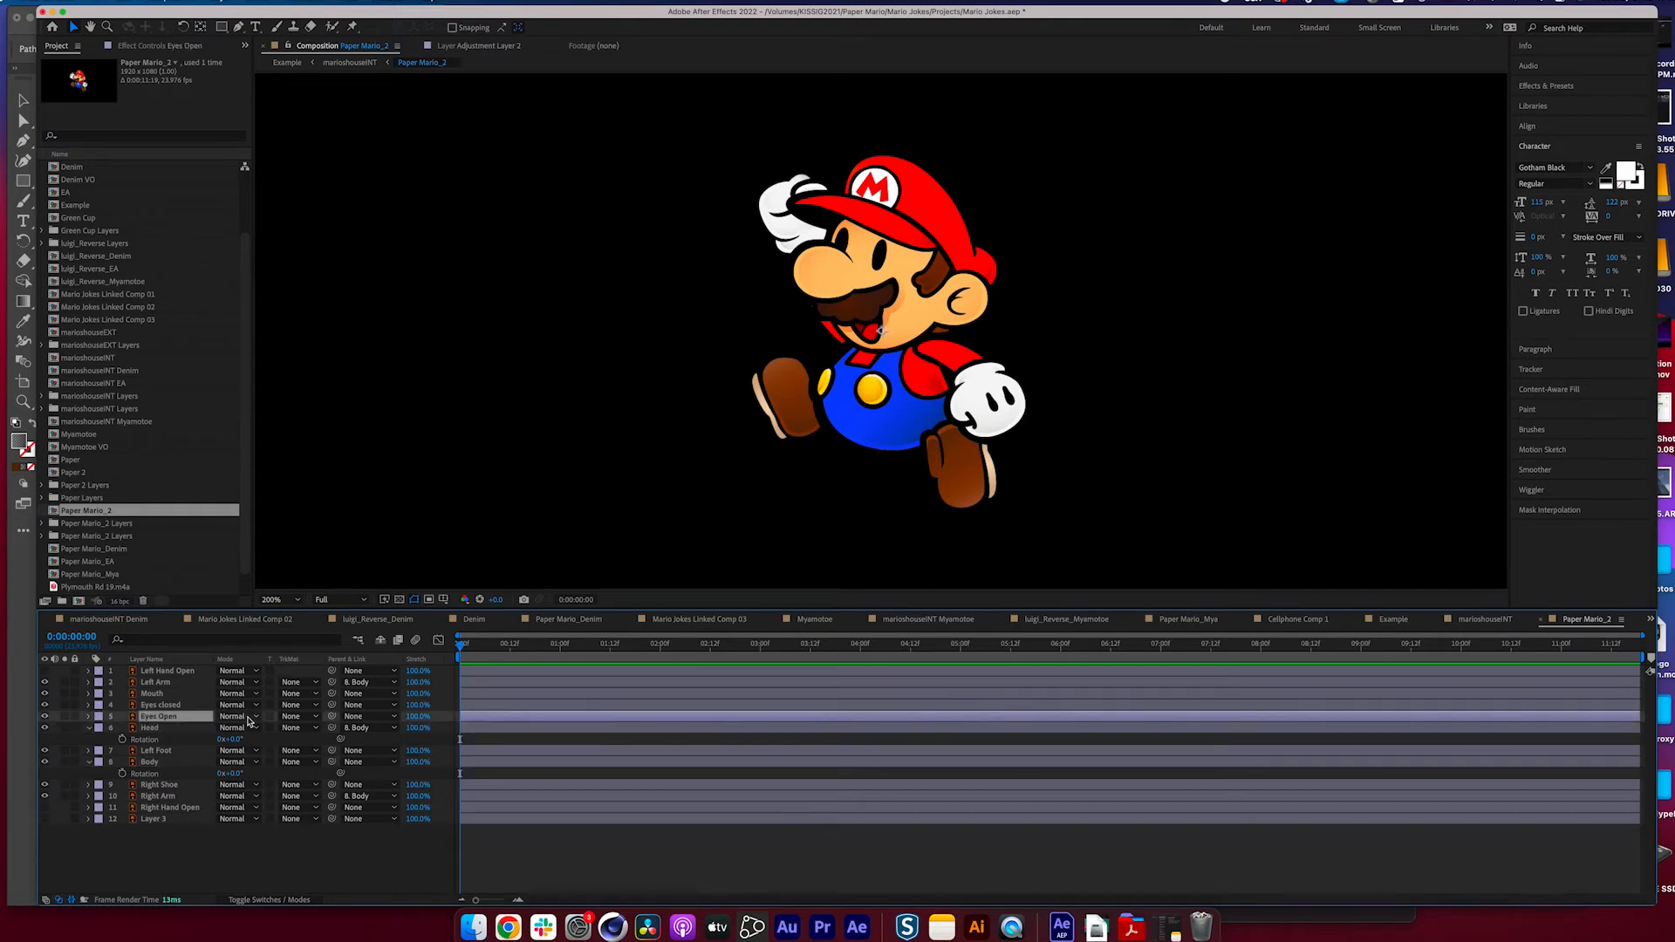
pyautogui.moveTo(332, 716); pyautogui.dragTo(179, 727)
pyautogui.moveTo(332, 694); pyautogui.dragTo(232, 729)
# - Check the Eyes closed layer in isolation, hide it, and show the composition against the transparency grid
pyautogui.click(164, 718)
pyautogui.click(161, 707)
pyautogui.click(64, 705)
pyautogui.click(64, 705)
pyautogui.click(45, 705)
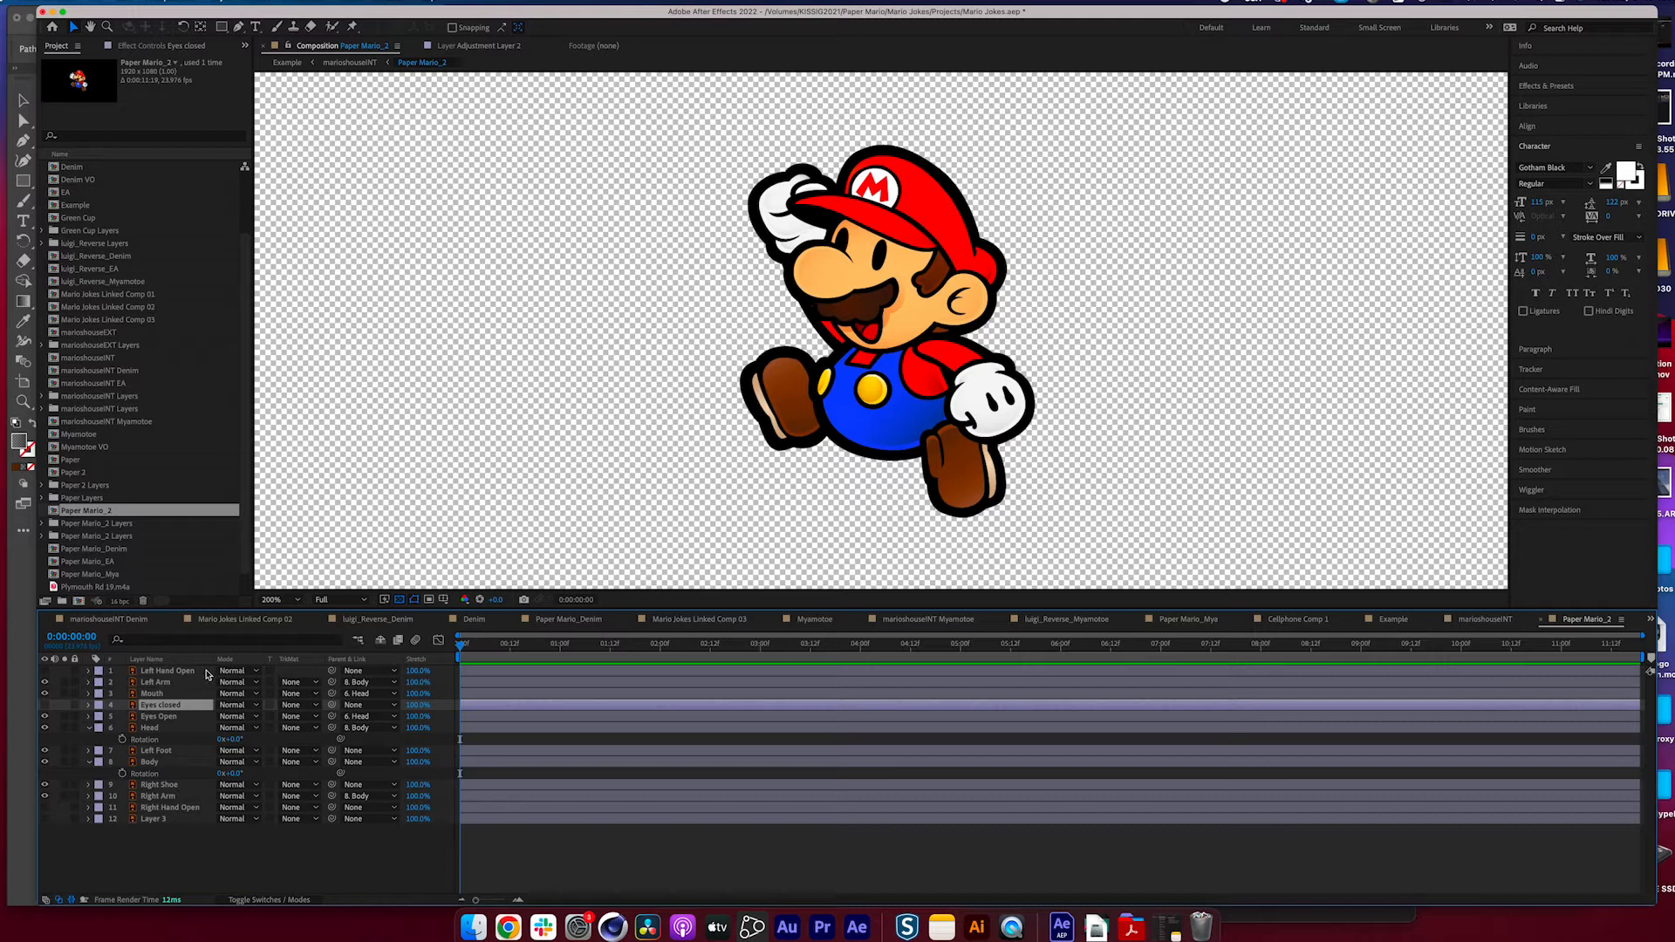
# - Parent the Eyes closed layer to the Eyes Open layer
pyautogui.click(178, 683)
pyautogui.click(168, 696)
pyautogui.click(168, 705)
pyautogui.moveTo(332, 705); pyautogui.dragTo(165, 719)
pyautogui.click(193, 671)
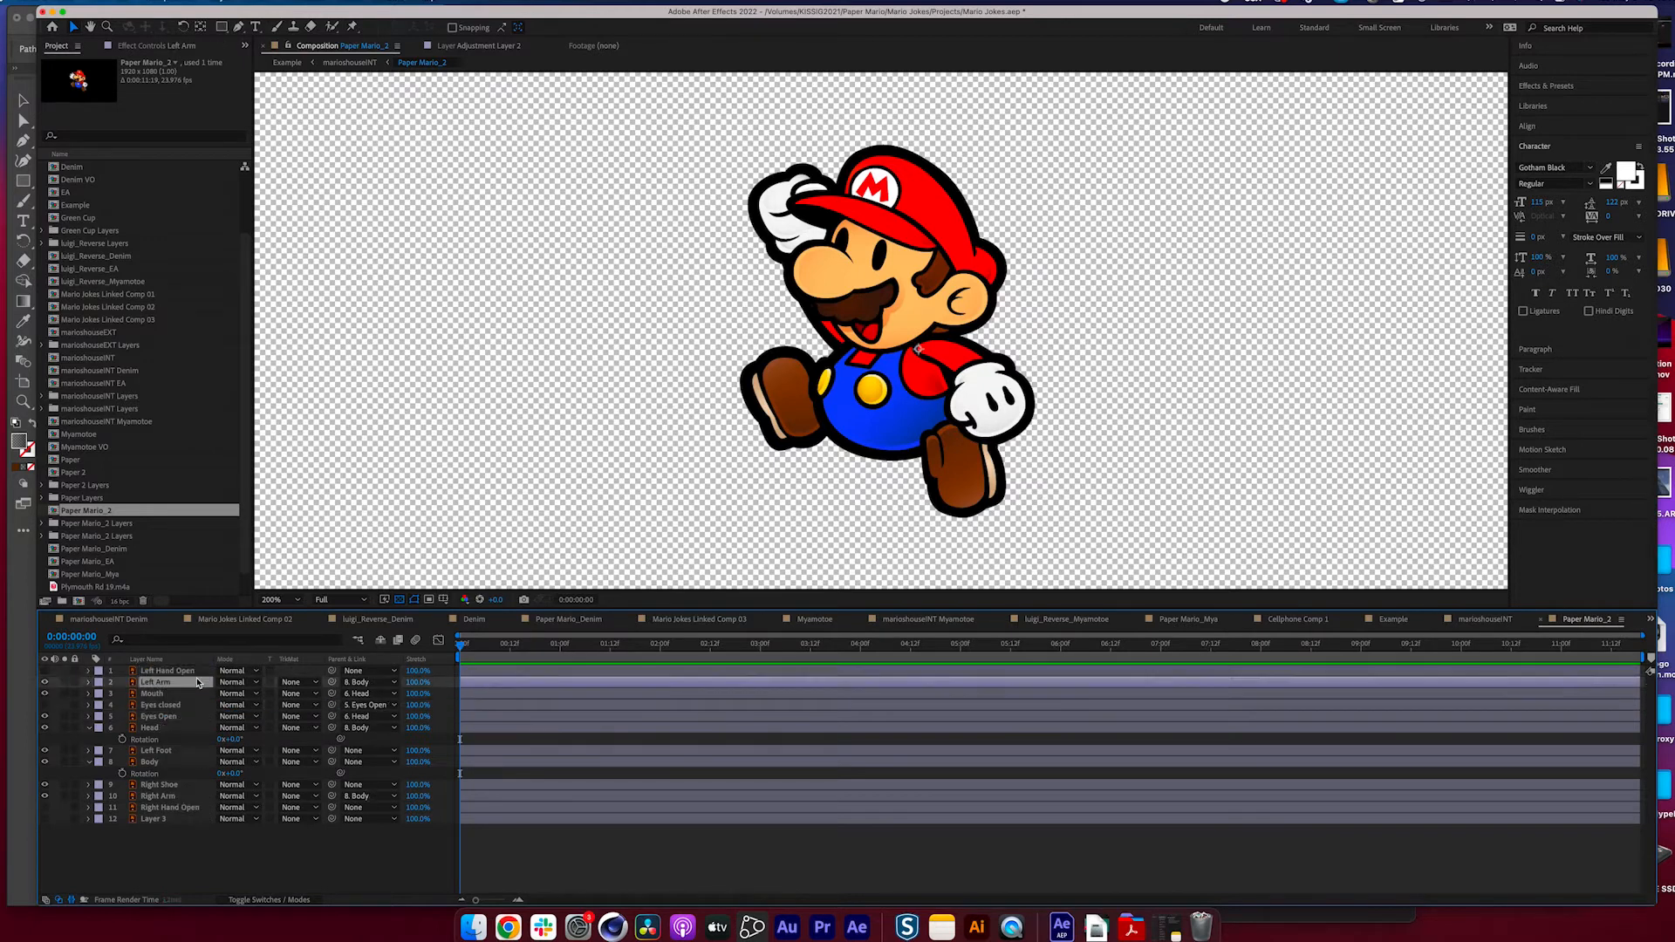
# - Parent Left Hand Open to Left Arm and Right Hand Open to Right Arm, checking the rig with a temporary Body rotation
pyautogui.moveTo(332, 671); pyautogui.dragTo(159, 682)
pyautogui.click(168, 808)
pyautogui.moveTo(332, 809); pyautogui.dragTo(247, 771)
pyautogui.click(149, 763)
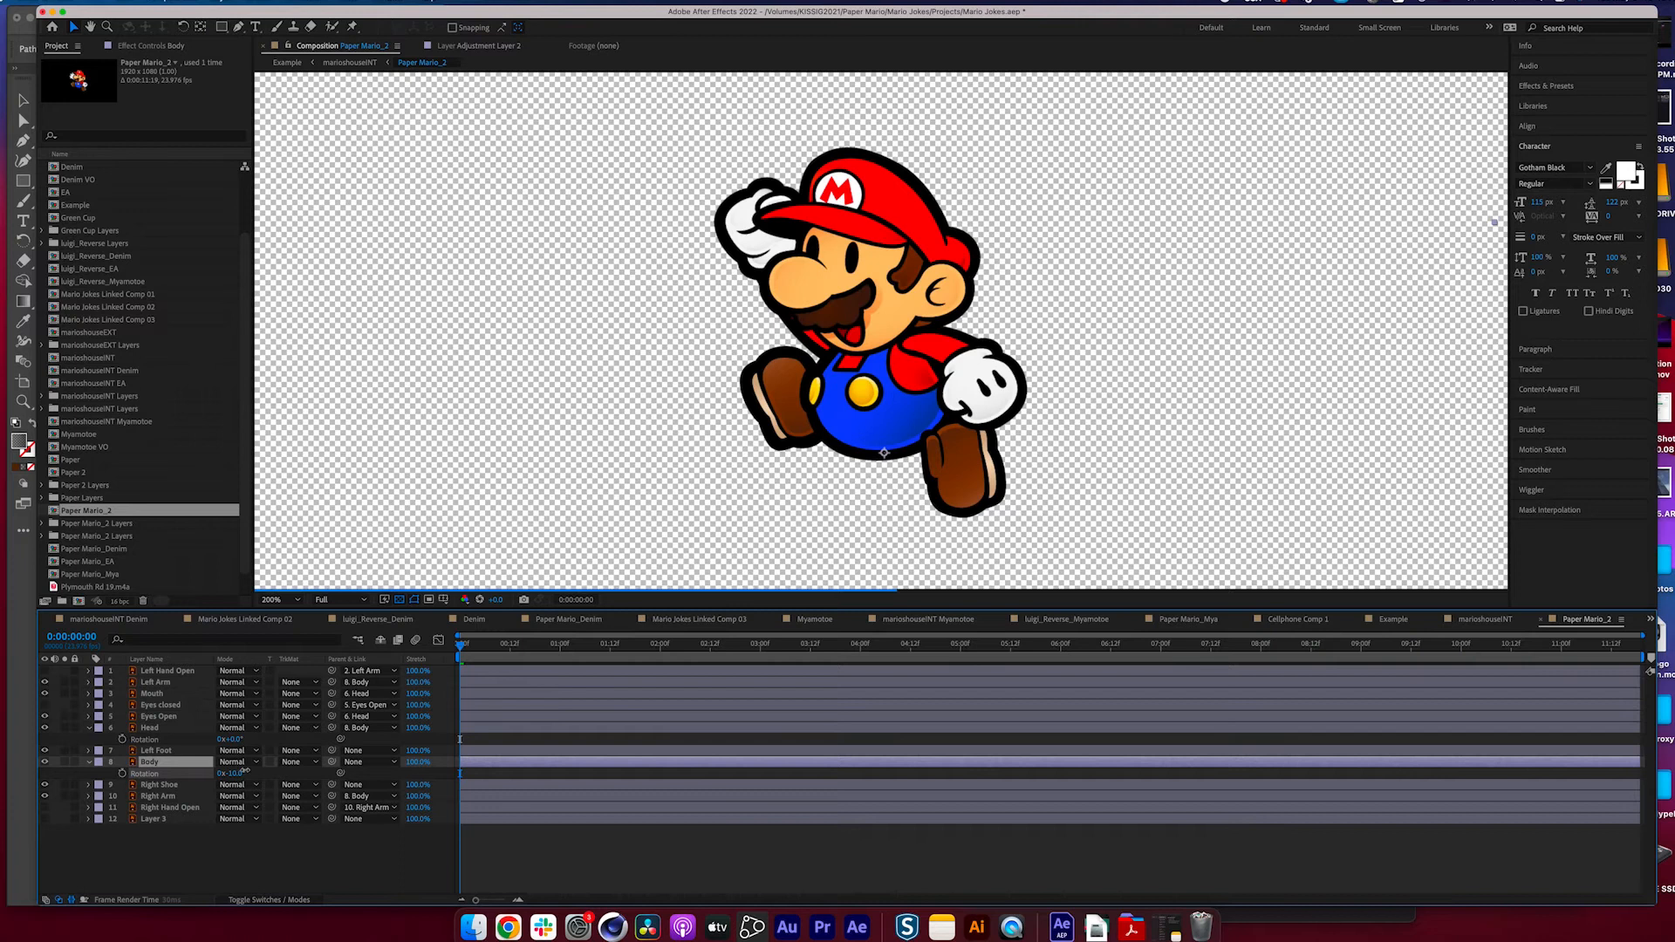
pyautogui.press('super+z')
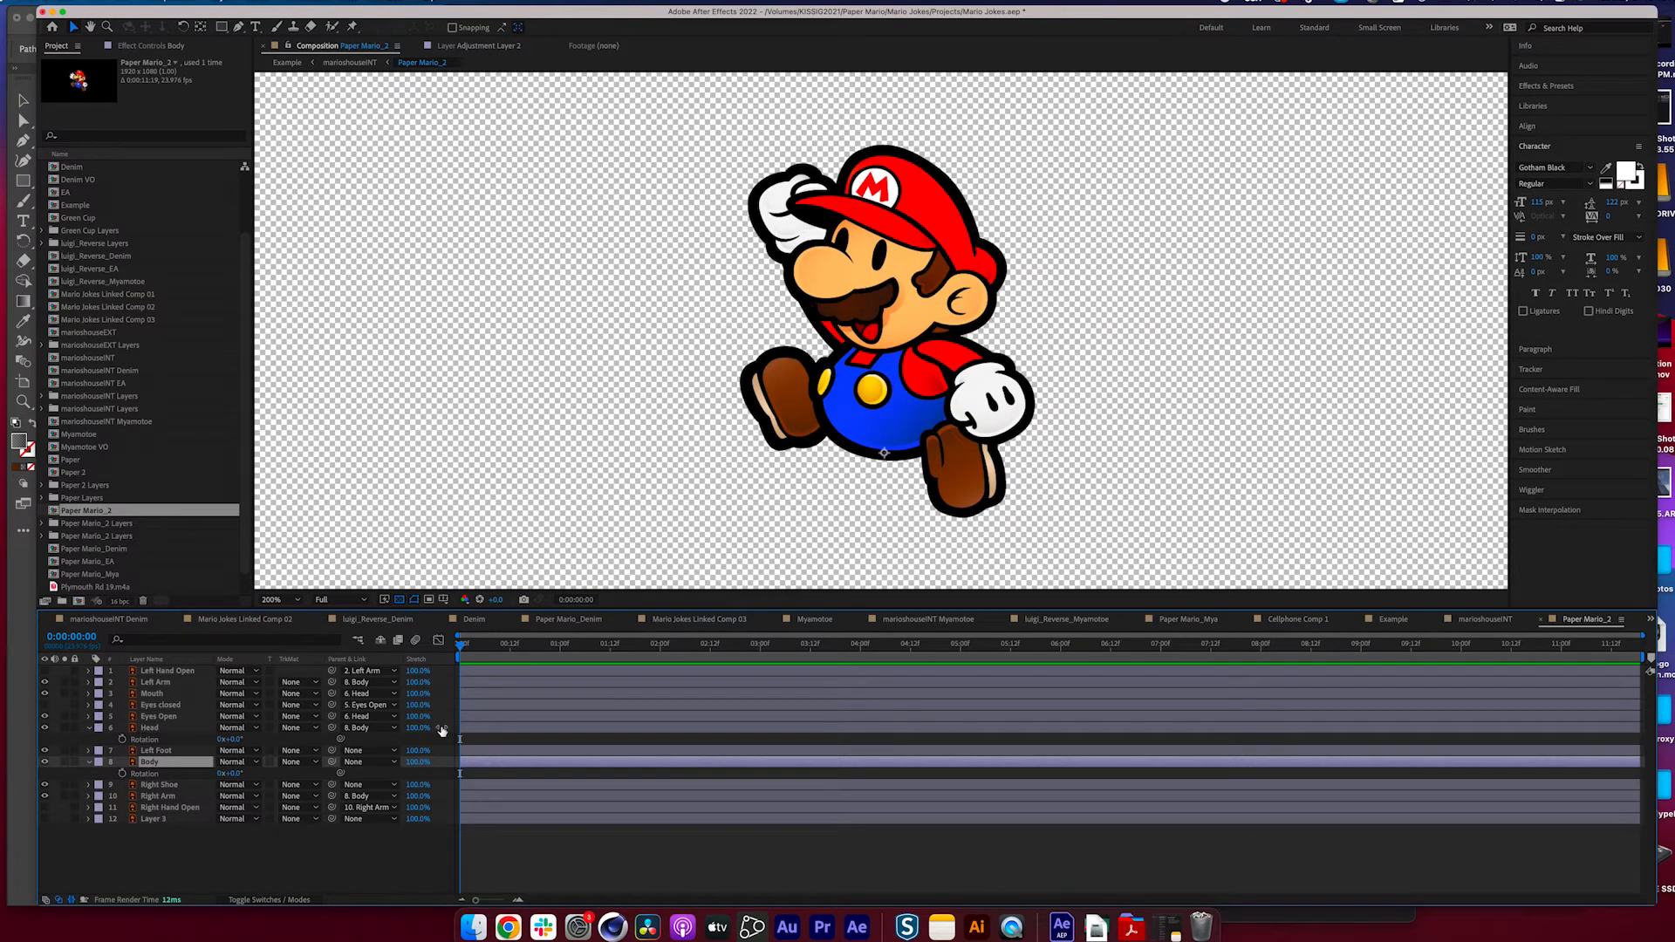
# - Add the Myamotoe VO composition as the lowest layer of Paper Mario_2 and hide its picture while keeping its audio
pyautogui.click(271, 600)
pyautogui.click(278, 621)
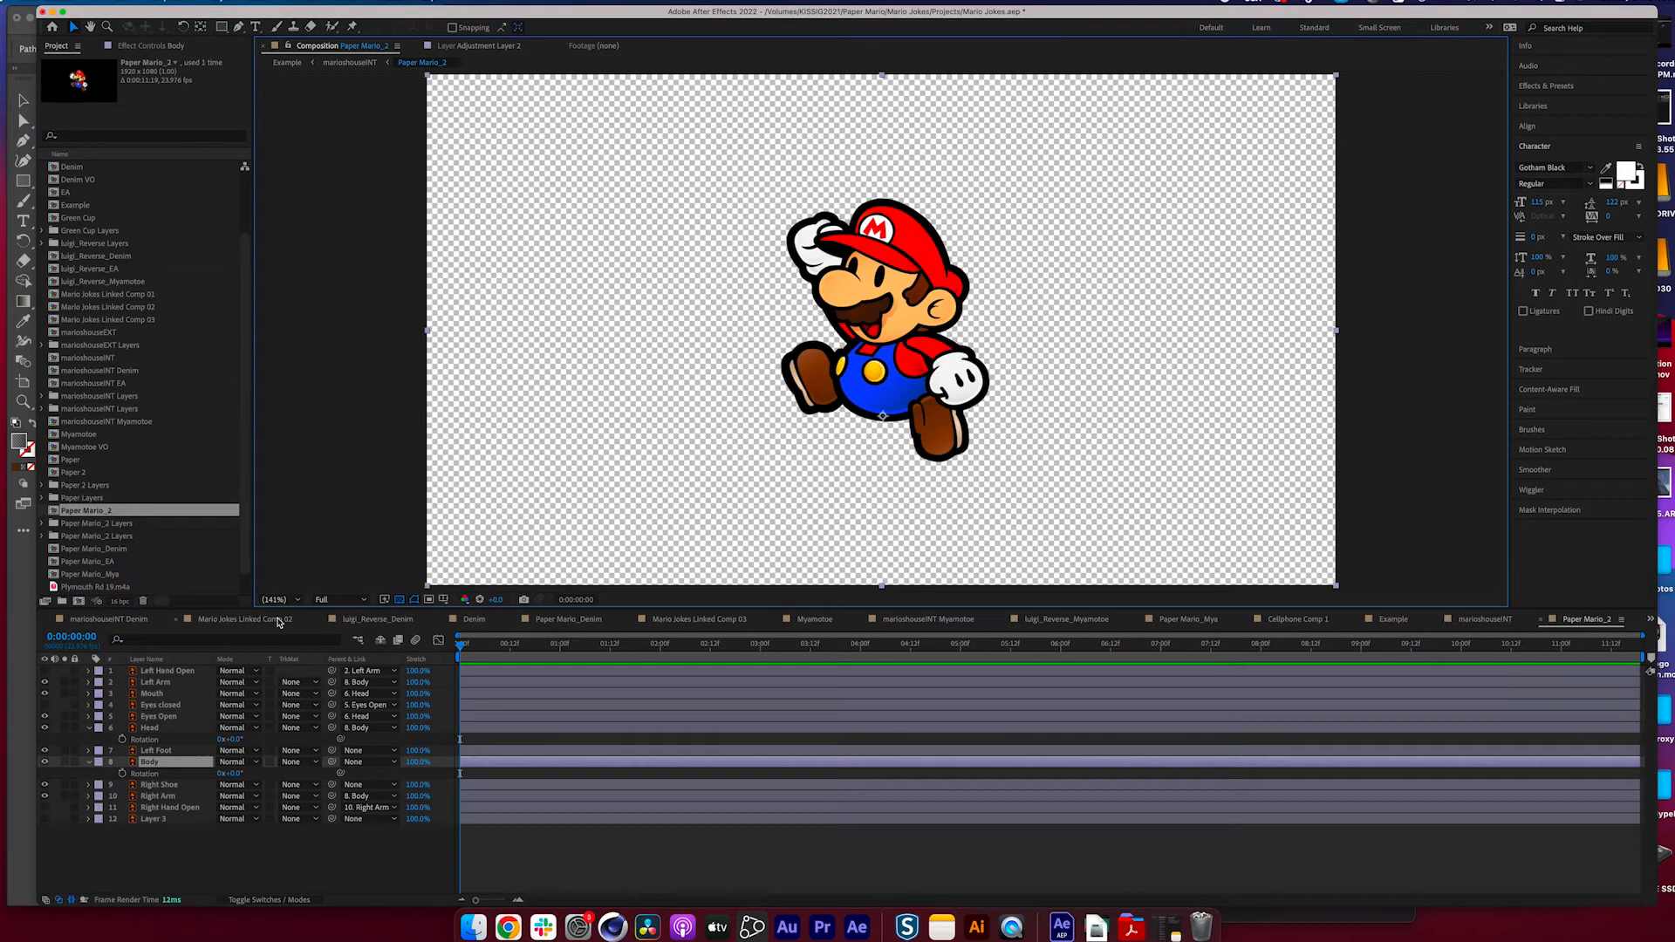
pyautogui.moveTo(85, 446); pyautogui.dragTo(144, 844)
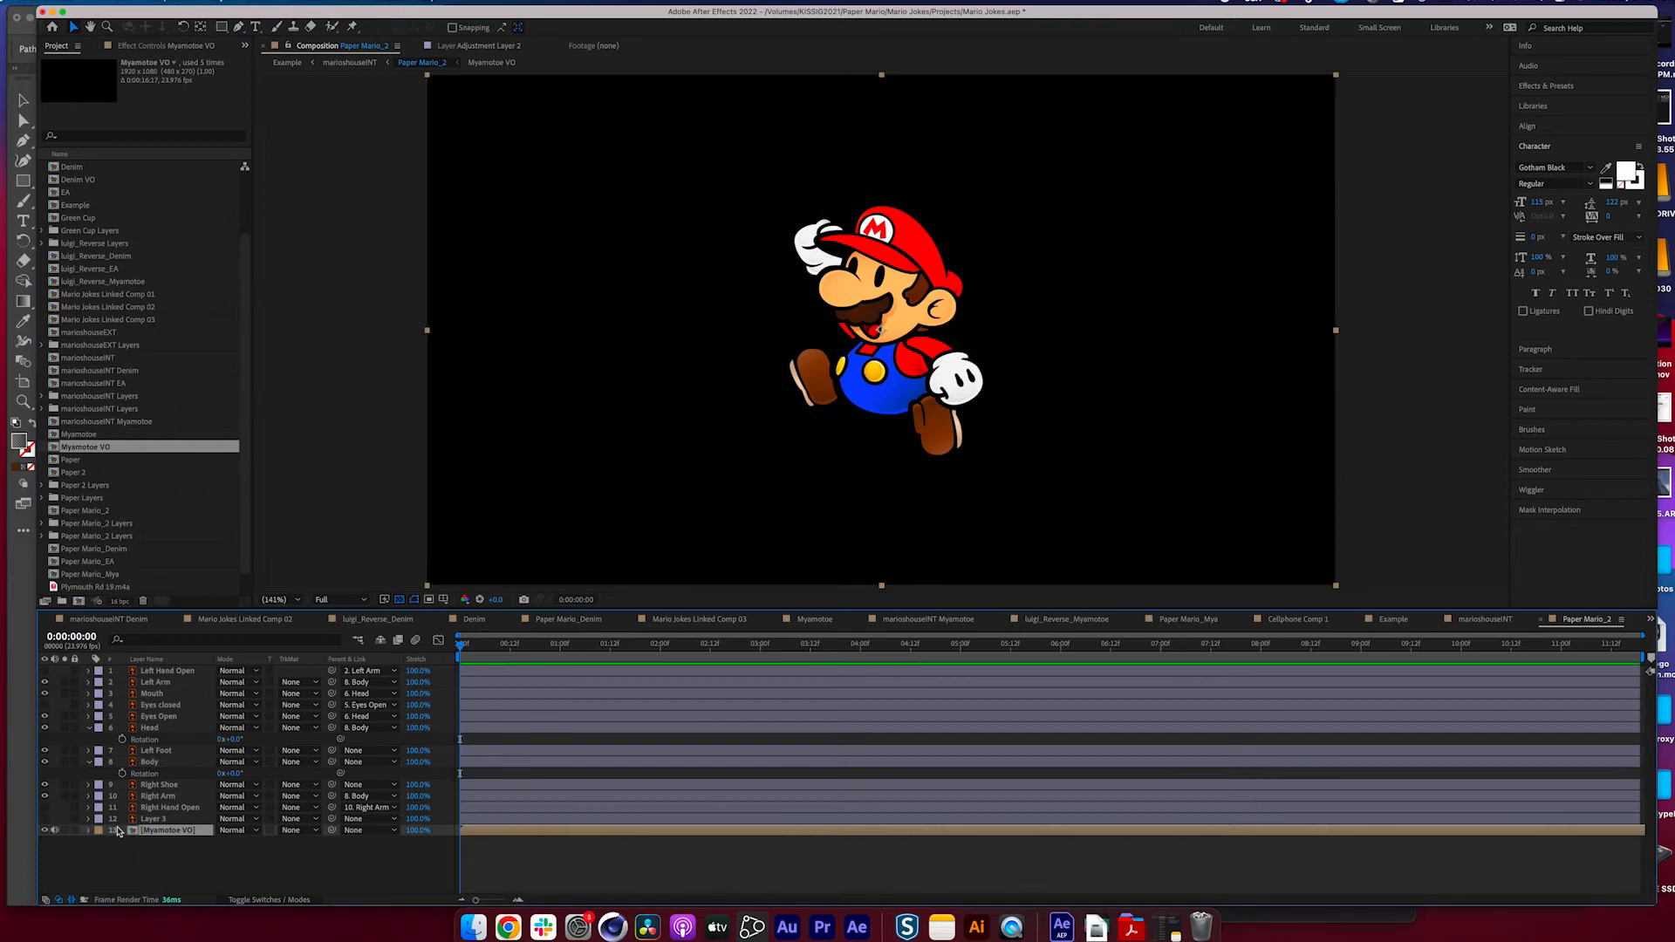
pyautogui.click(54, 830)
pyautogui.click(45, 829)
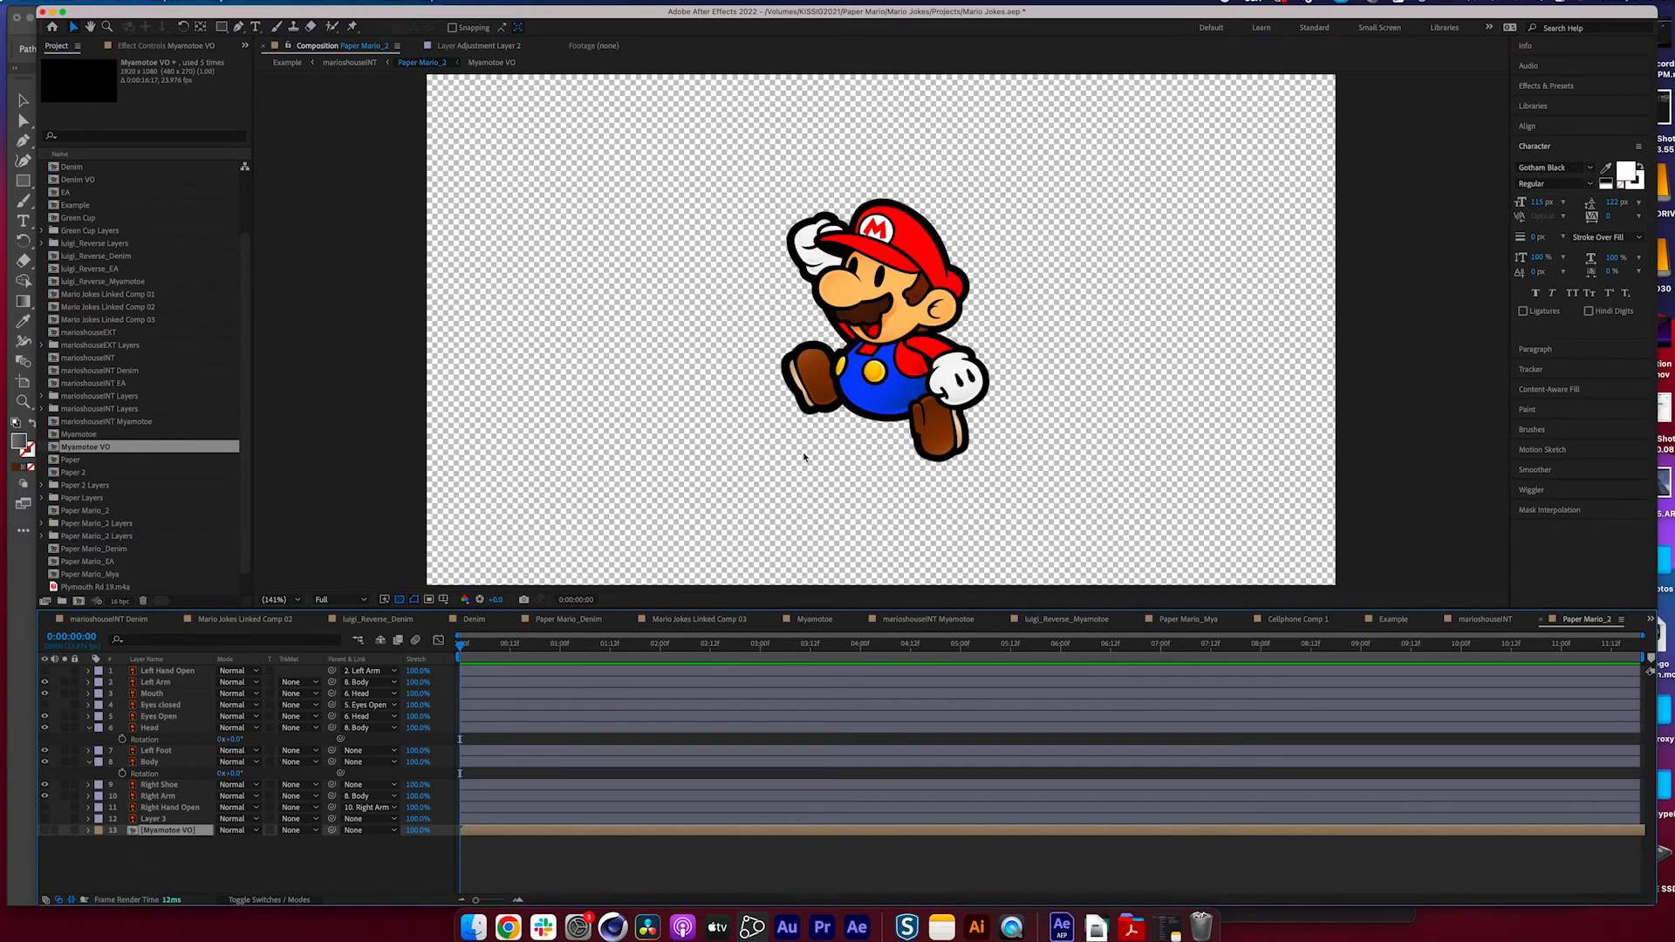
# - Locate the speech in the voice-over and add a Scale keyframe of 0% to the Mouth layer at 0:00:03:18
pyautogui.moveTo(801, 650); pyautogui.dragTo(615, 655)
pyautogui.press('space')
pyautogui.click(159, 694)
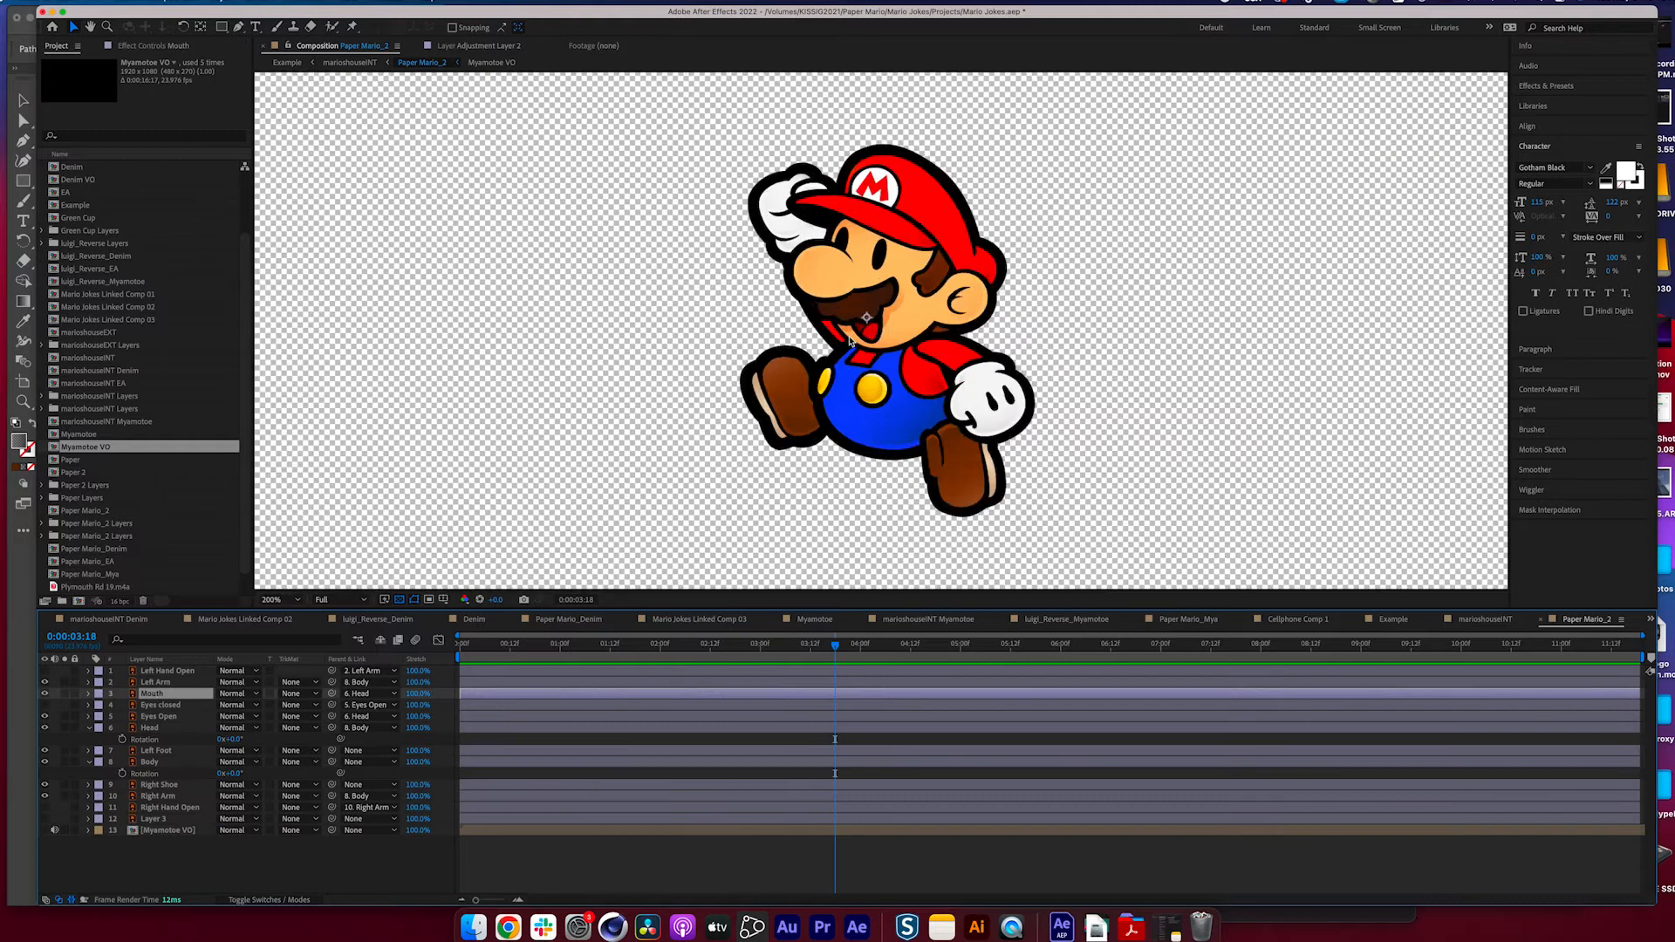
pyautogui.press('.')
pyautogui.press('.')
pyautogui.press('.')
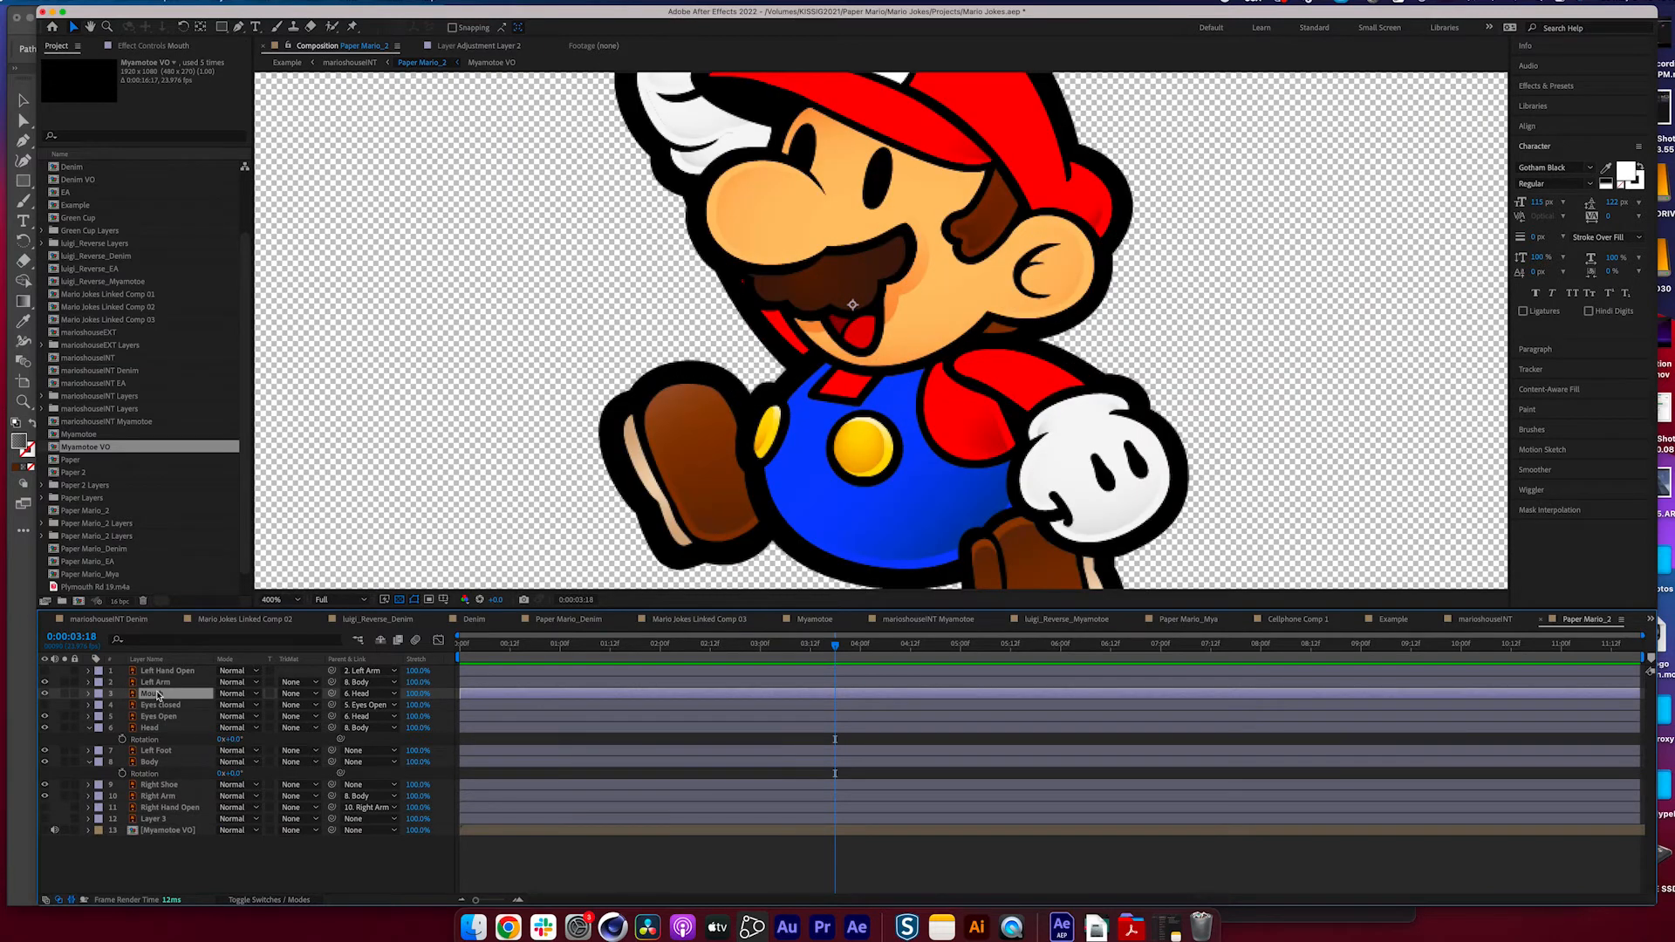
pyautogui.press('s')
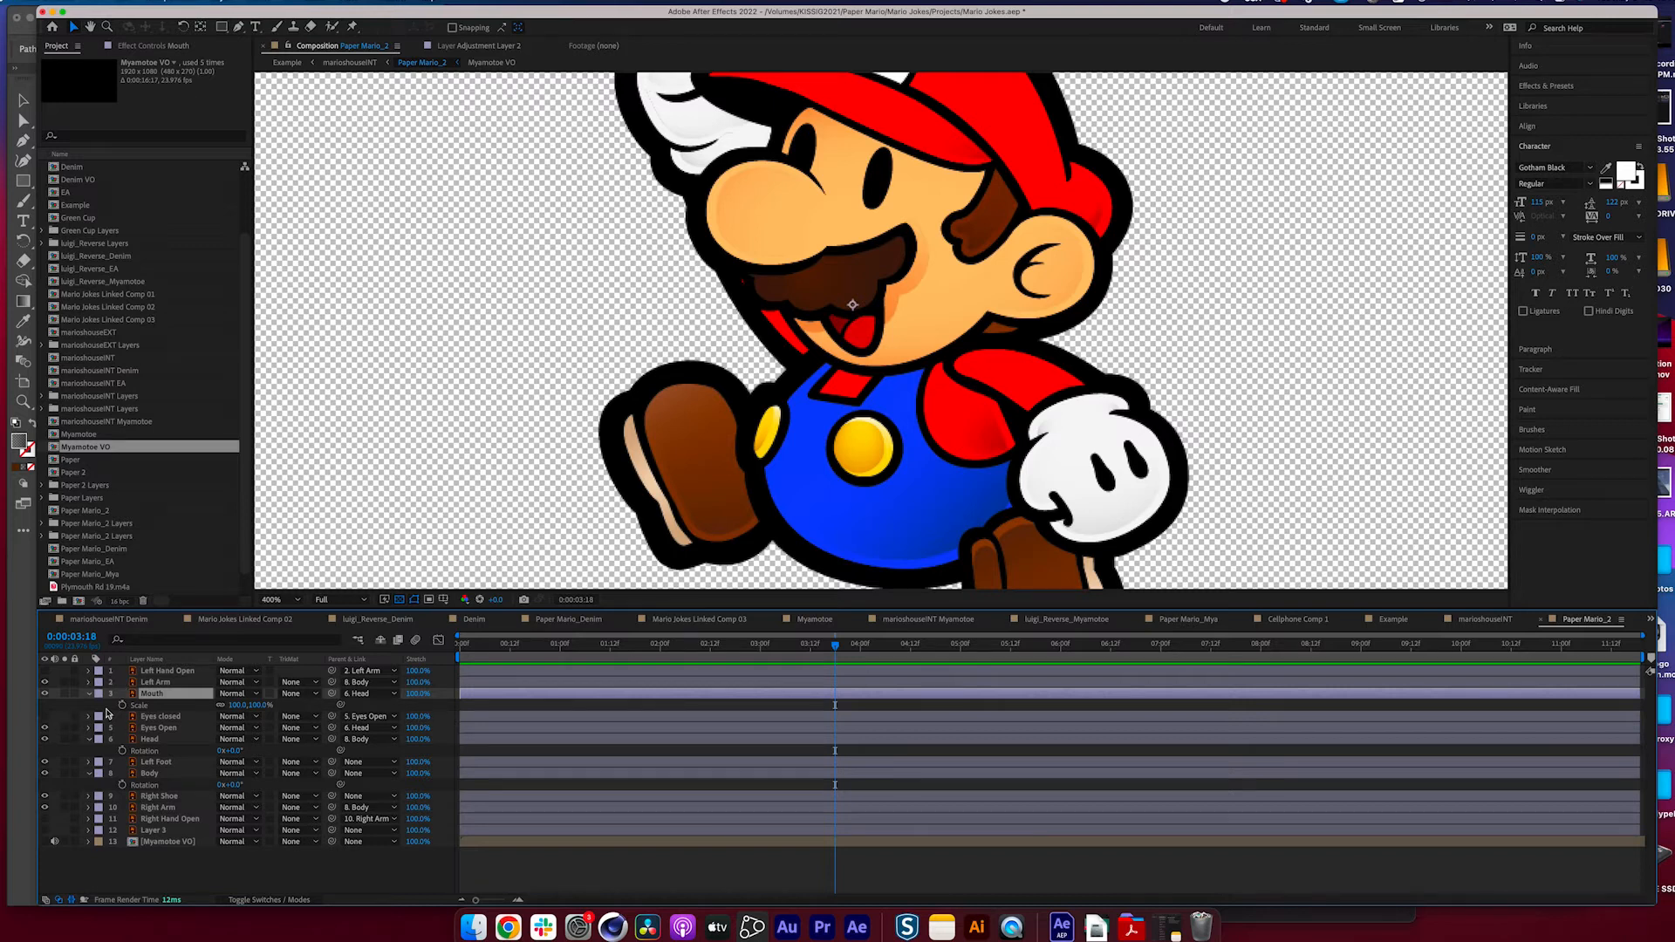
pyautogui.click(122, 705)
pyautogui.click(239, 705)
pyautogui.write('0')
pyautogui.press('Return')
pyautogui.press(',')
# - Open the mouth by setting the Mouth layer's scale to 84% at 0:00:03:21
pyautogui.click(156, 762)
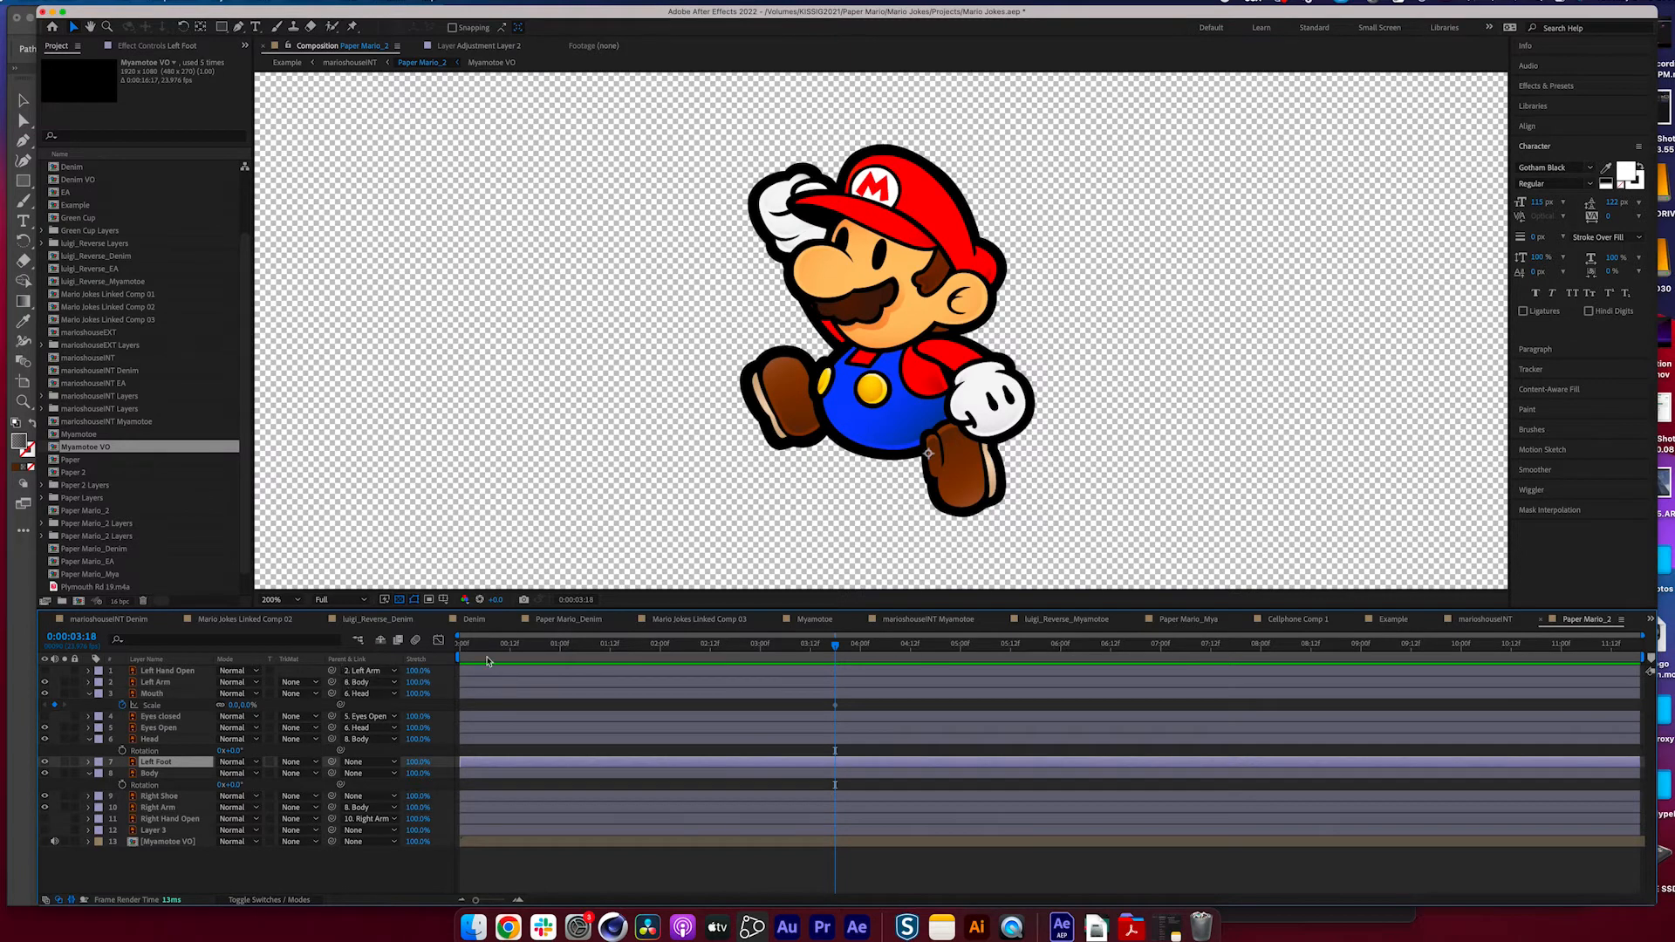
pyautogui.press('.')
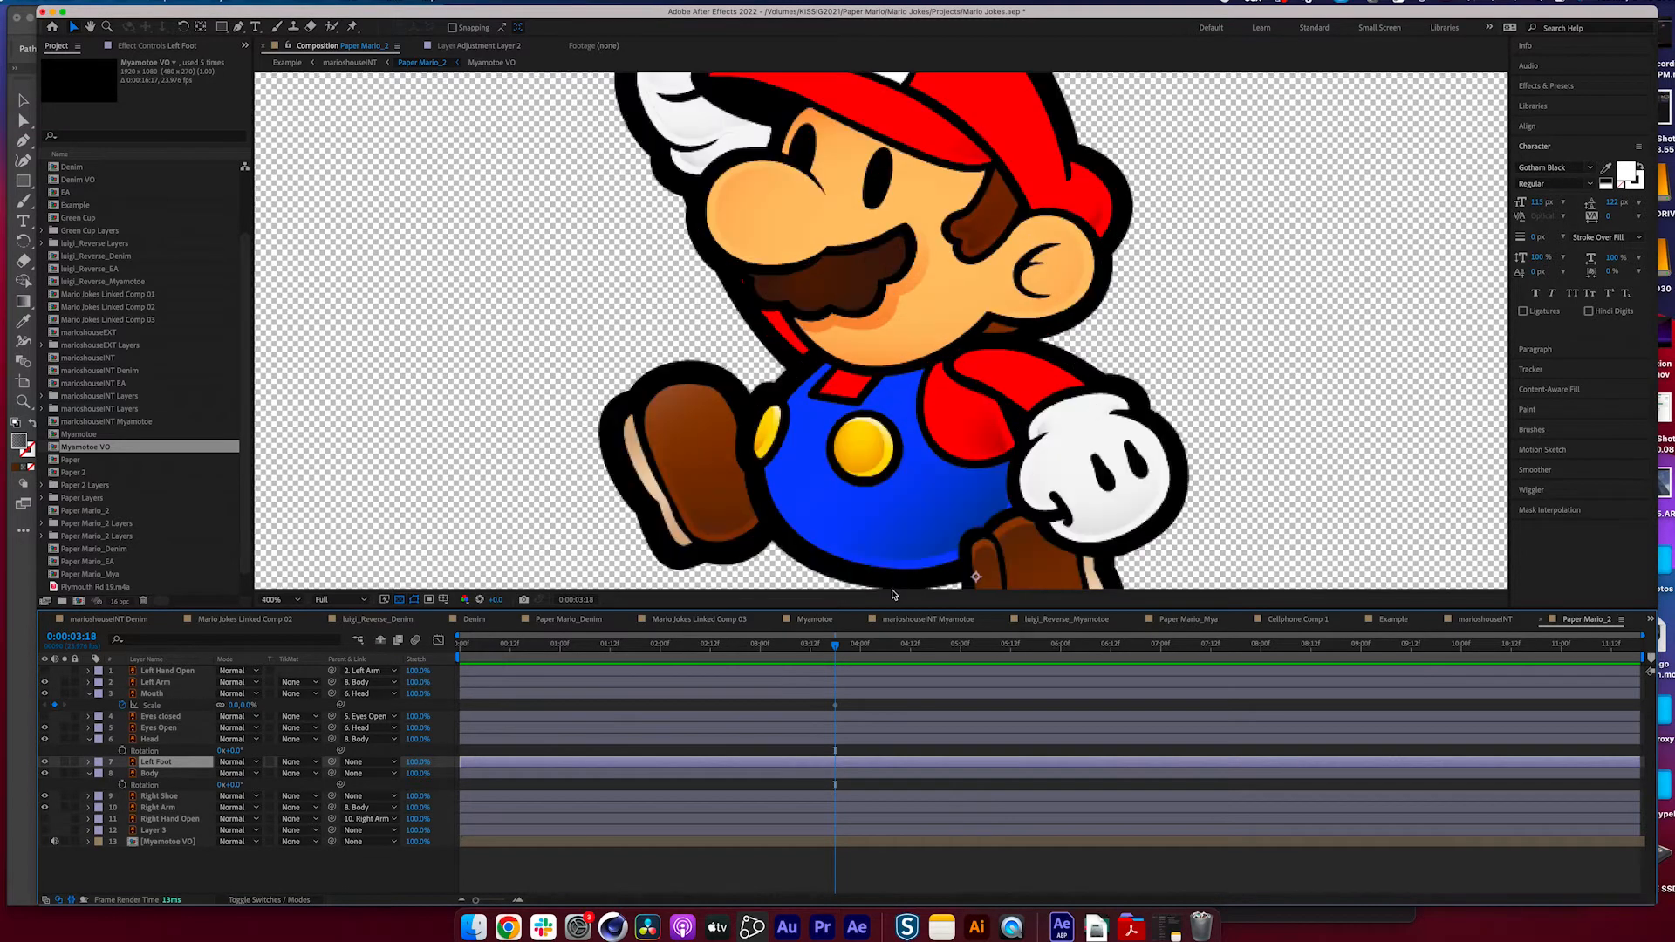
pyautogui.moveTo(826, 661); pyautogui.dragTo(851, 657)
pyautogui.moveTo(240, 708); pyautogui.dragTo(278, 698)
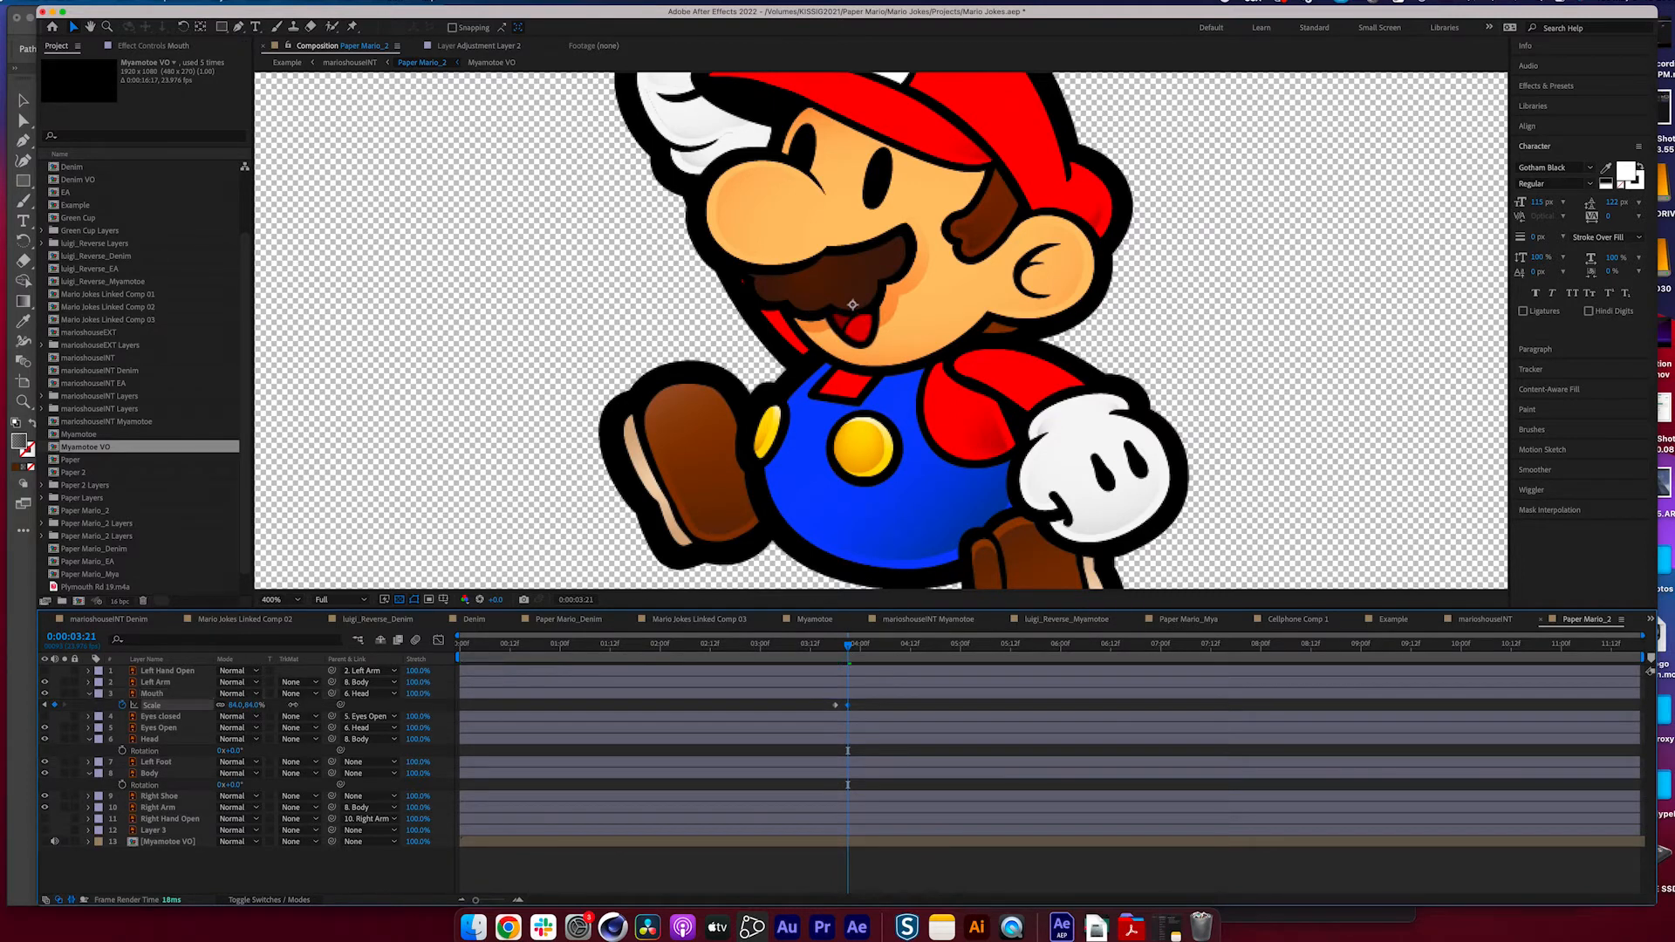
pyautogui.press(',')
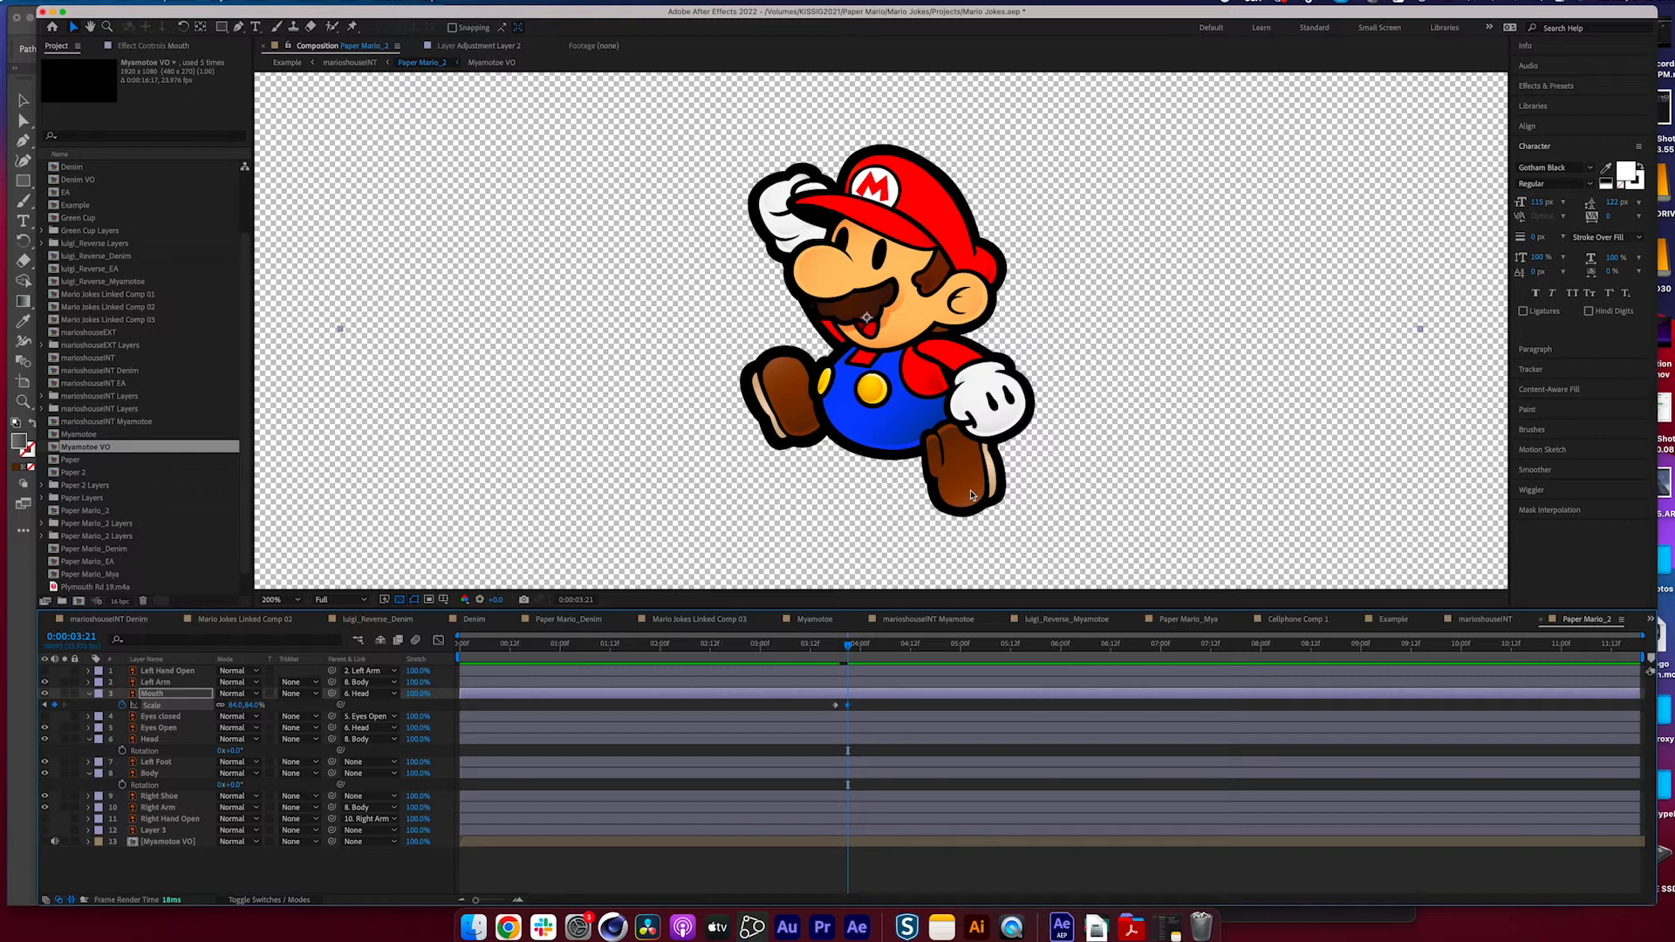
# - Shift the Mouth layer's second Scale keyframe one frame earlier, to 0:00:03:20
pyautogui.press('=')
pyautogui.press('=')
pyautogui.press('=')
pyautogui.press('pageup')
pyautogui.moveTo(1066, 705); pyautogui.dragTo(1050, 705)
pyautogui.click(254, 900)
# - Set the Mouth layer's scale to 37% at 0:00:03:22 and check the whole frame
pyautogui.press('pagedown')
pyautogui.press('pagedown')
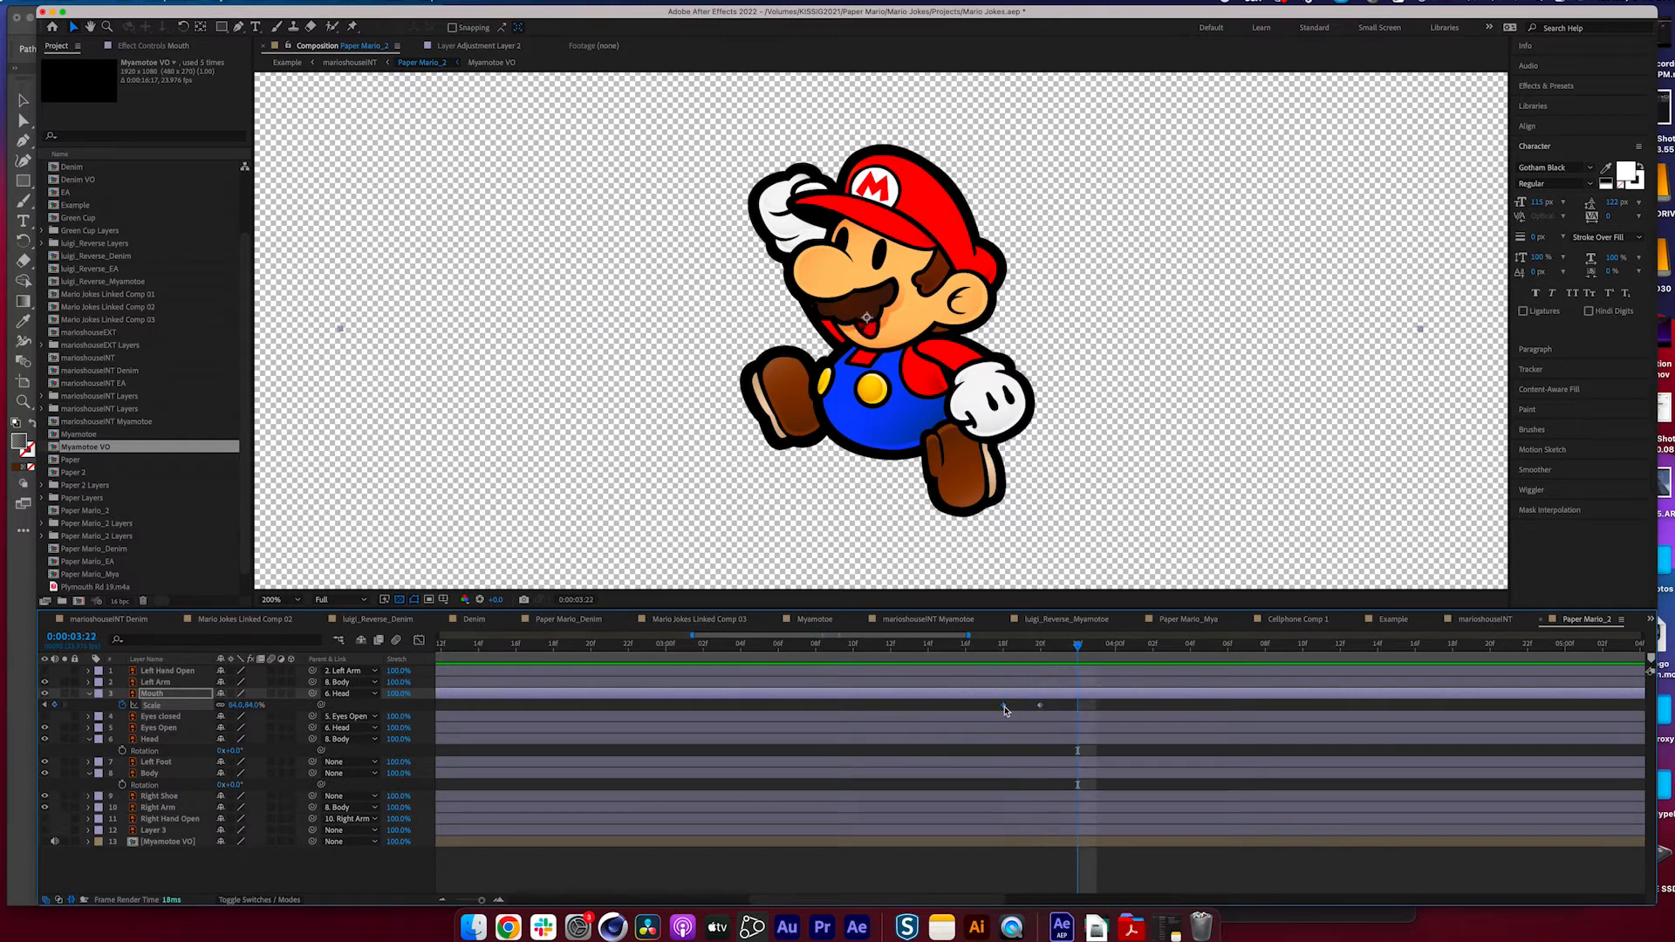
pyautogui.moveTo(248, 705); pyautogui.dragTo(229, 705)
pyautogui.press('super+Down')
pyautogui.press(',')
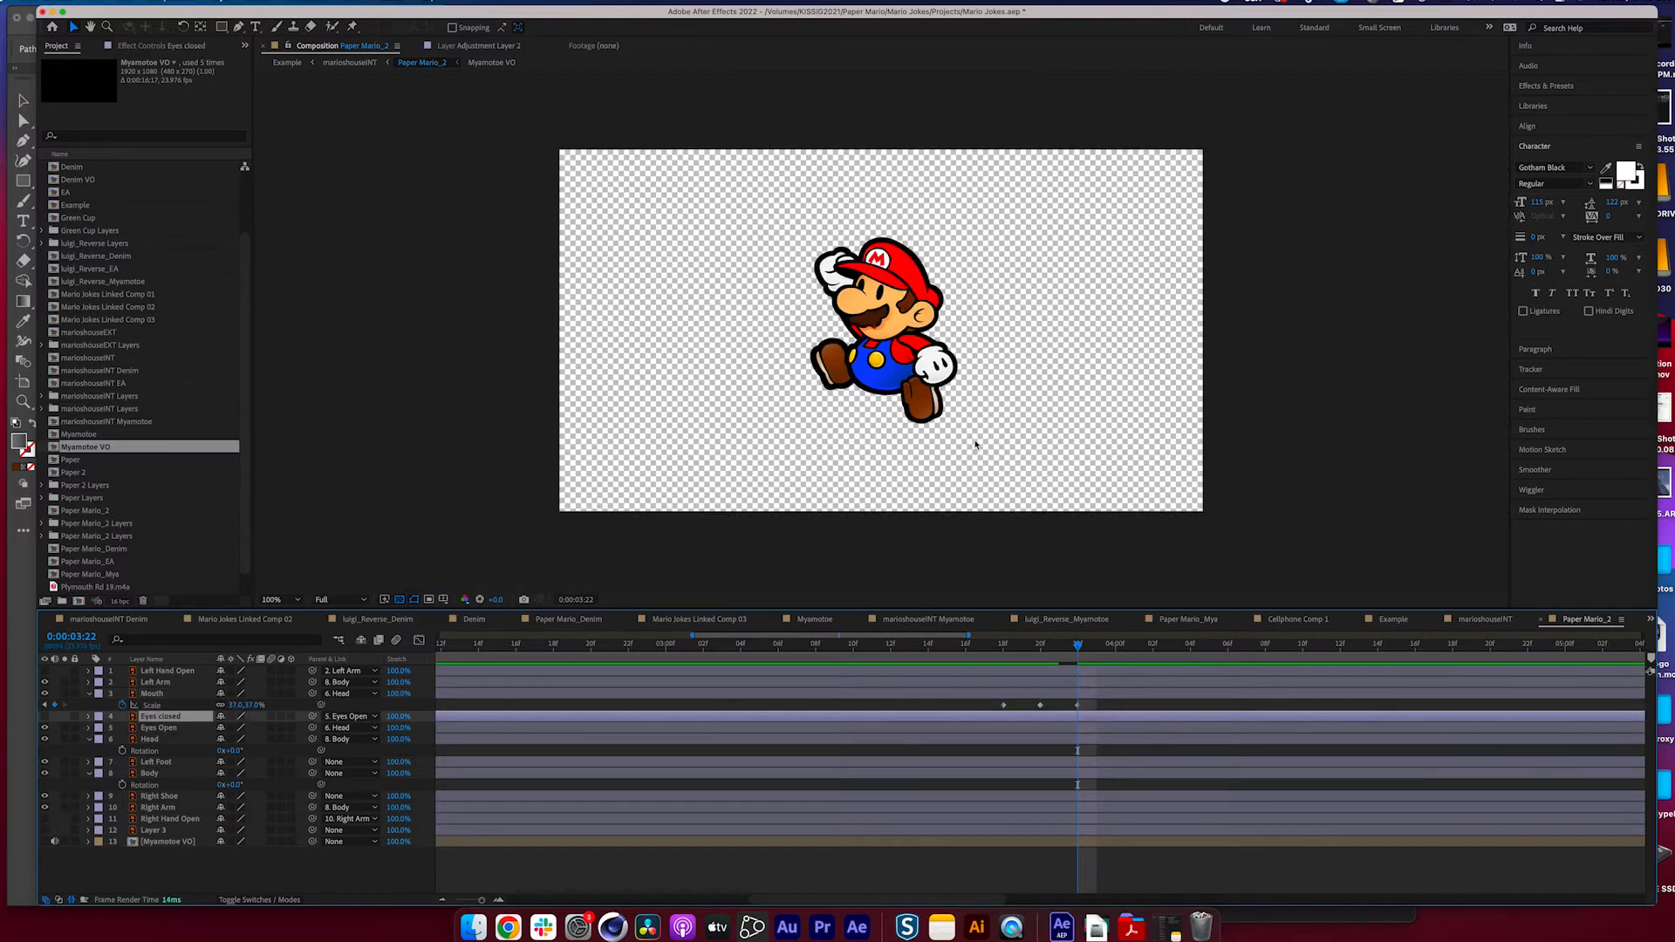
# - Set the Mouth layer's scale to 71% at 0:00:03:16
pyautogui.press('.')
pyautogui.press('super+Up')
pyautogui.moveTo(928, 651); pyautogui.dragTo(966, 654)
pyautogui.moveTo(240, 705); pyautogui.dragTo(251, 705)
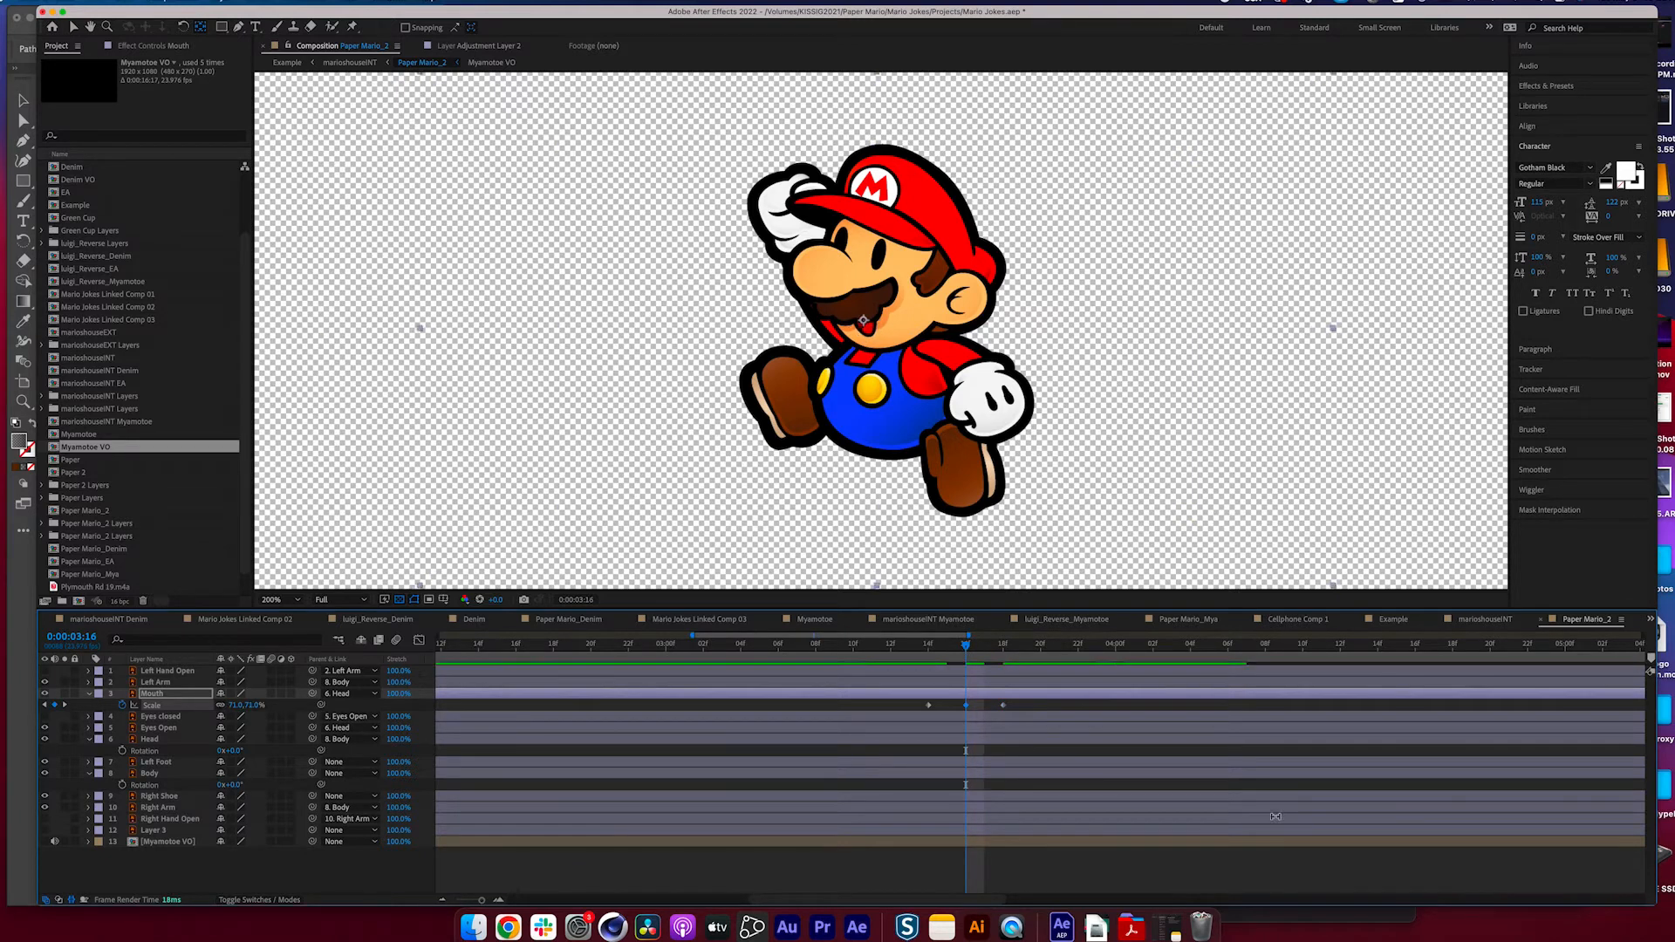
pyautogui.click(1147, 727)
# - Try to repeat the mouth movement by copying its three Scale keyframes and pasting them at 0:00:03:18
pyautogui.moveTo(940, 650); pyautogui.dragTo(1040, 670)
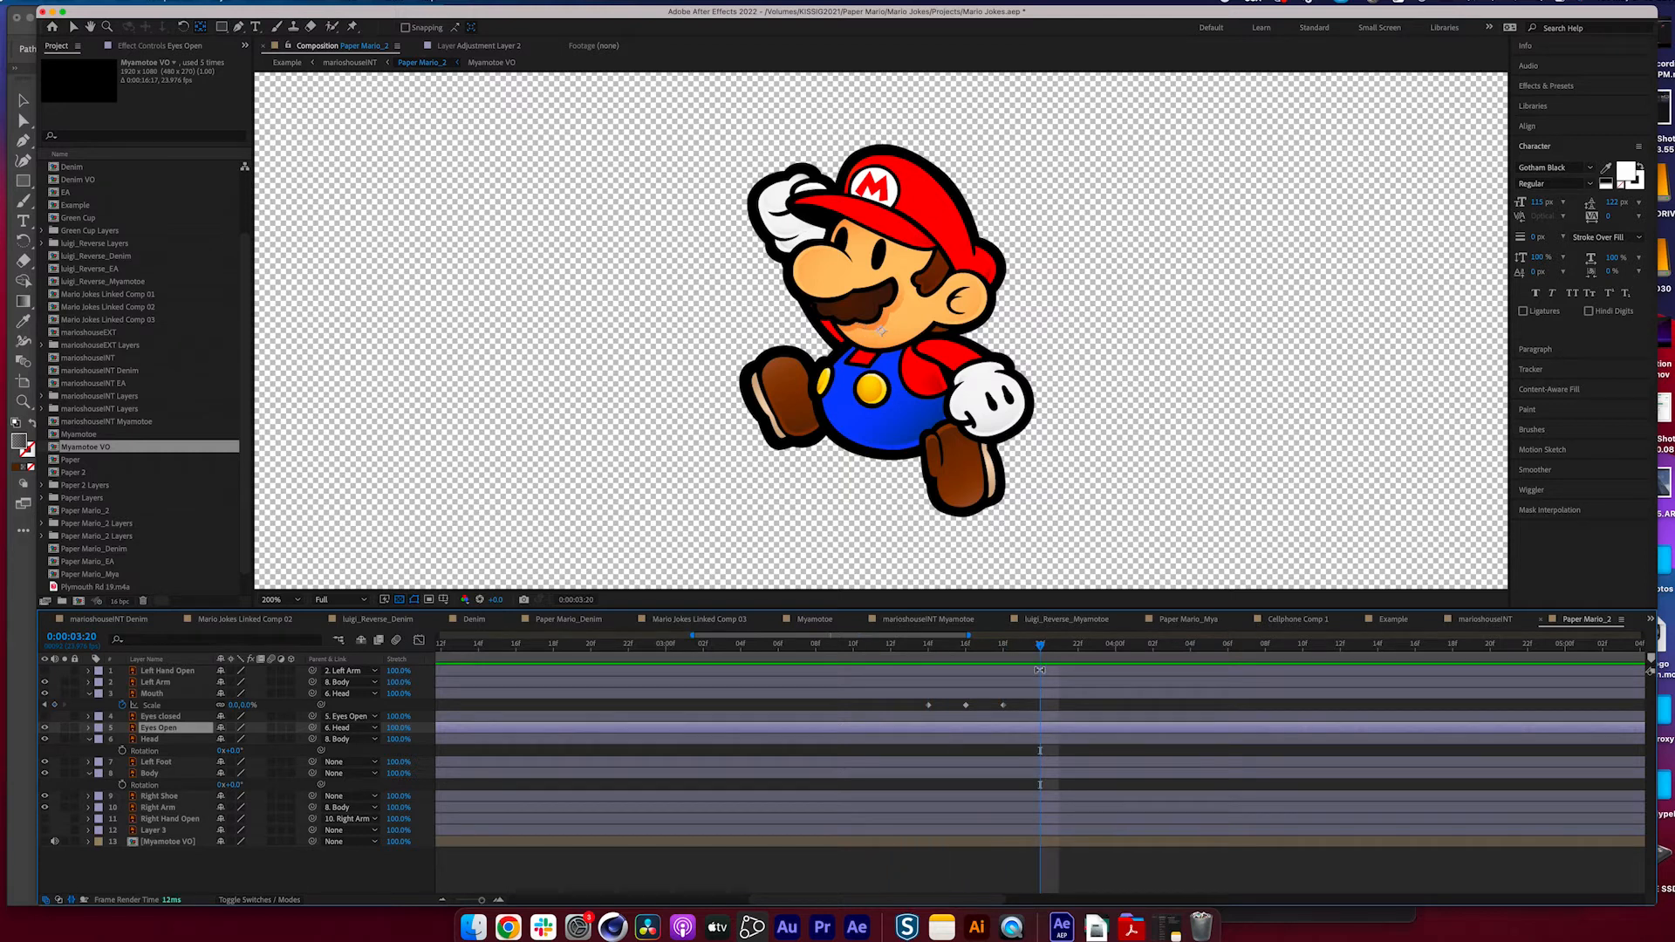
pyautogui.moveTo(1024, 705); pyautogui.dragTo(895, 708)
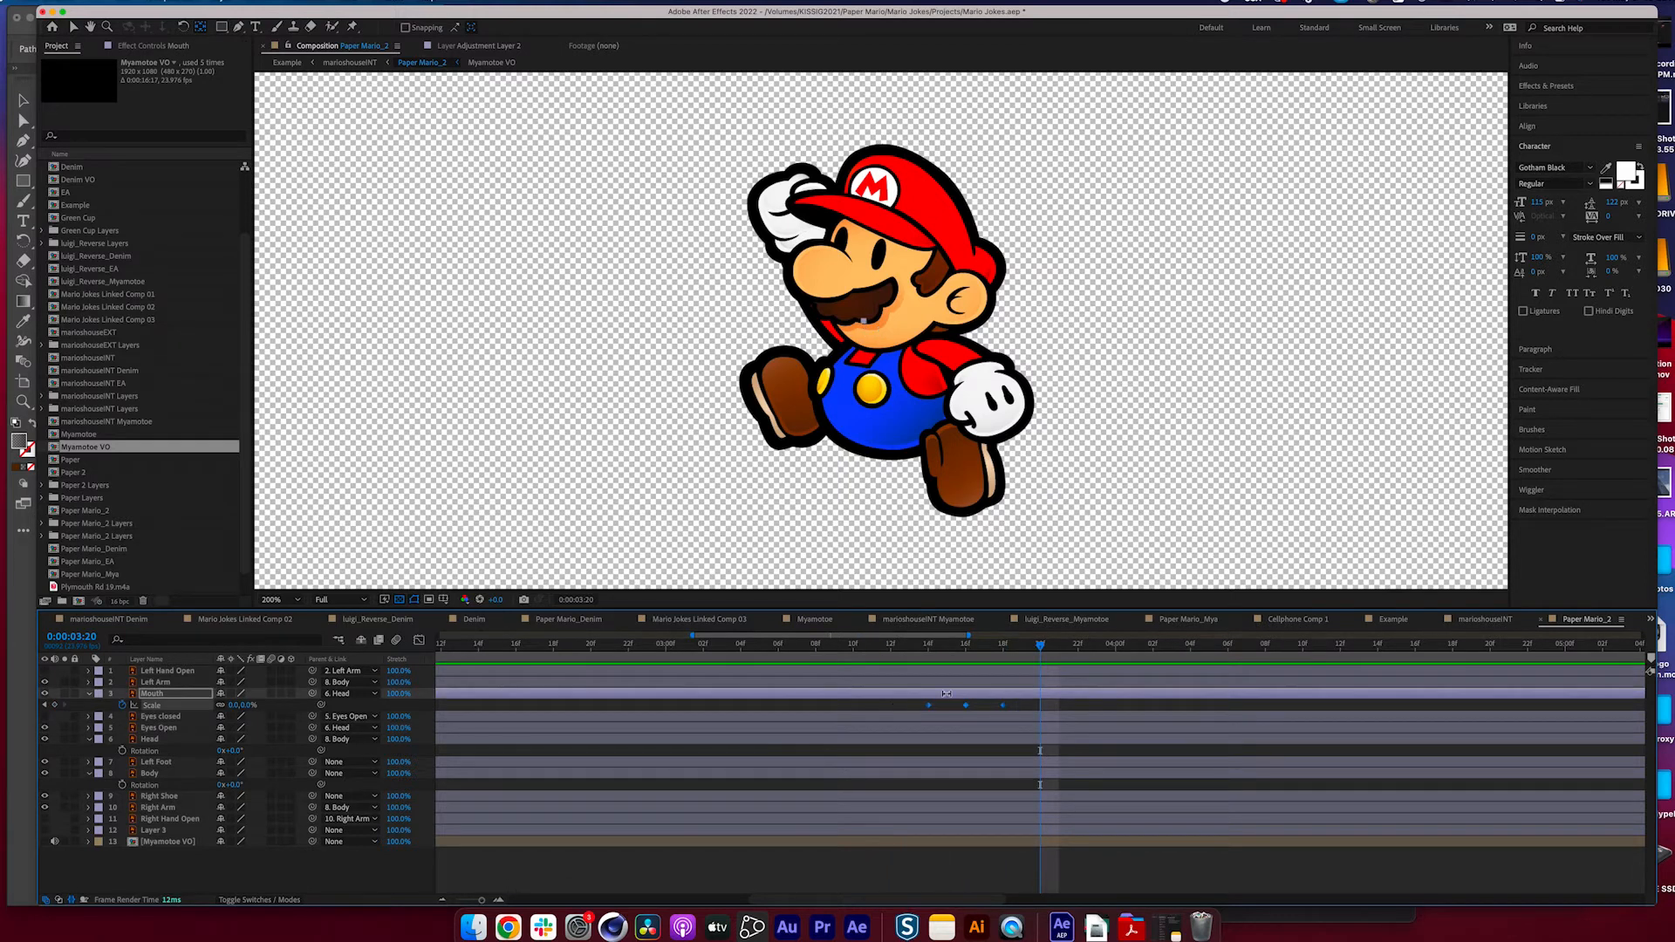
pyautogui.press('super+c')
pyautogui.press('super+v')
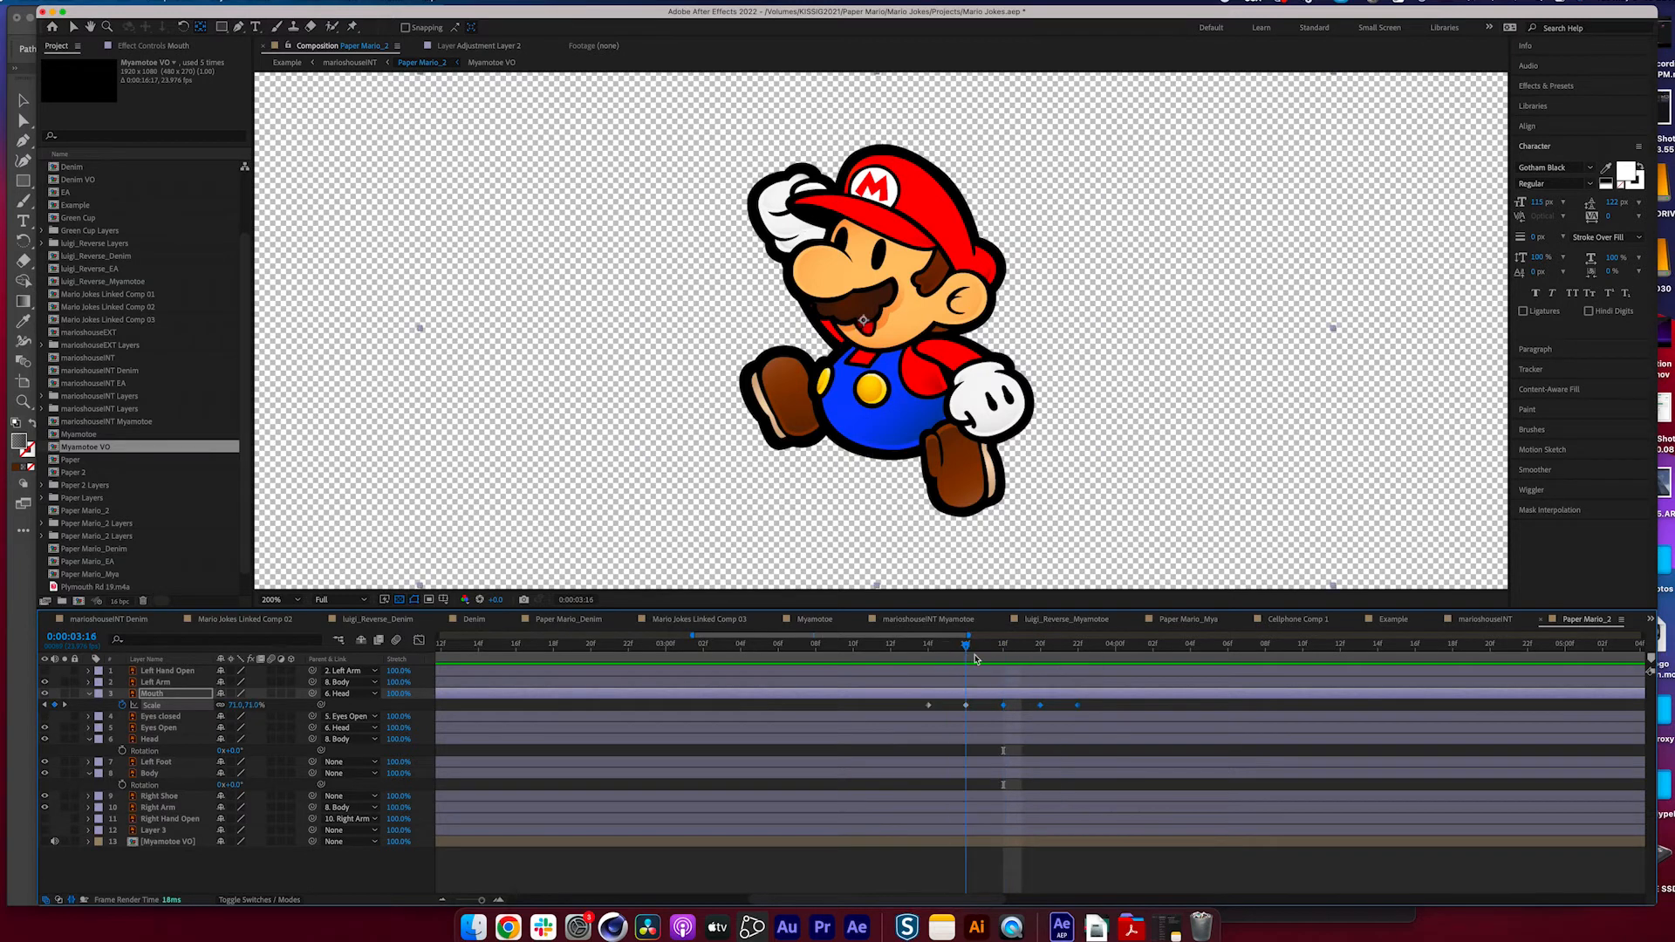
pyautogui.press('super+z')
# - Preview the mouth movement and set the Mouth layer's scale to 40% at 0:00:03:18
pyautogui.moveTo(1003, 660)
pyautogui.mouseDown()
pyautogui.moveTo(928, 660)
pyautogui.moveTo(1008, 656)
pyautogui.mouseUp()
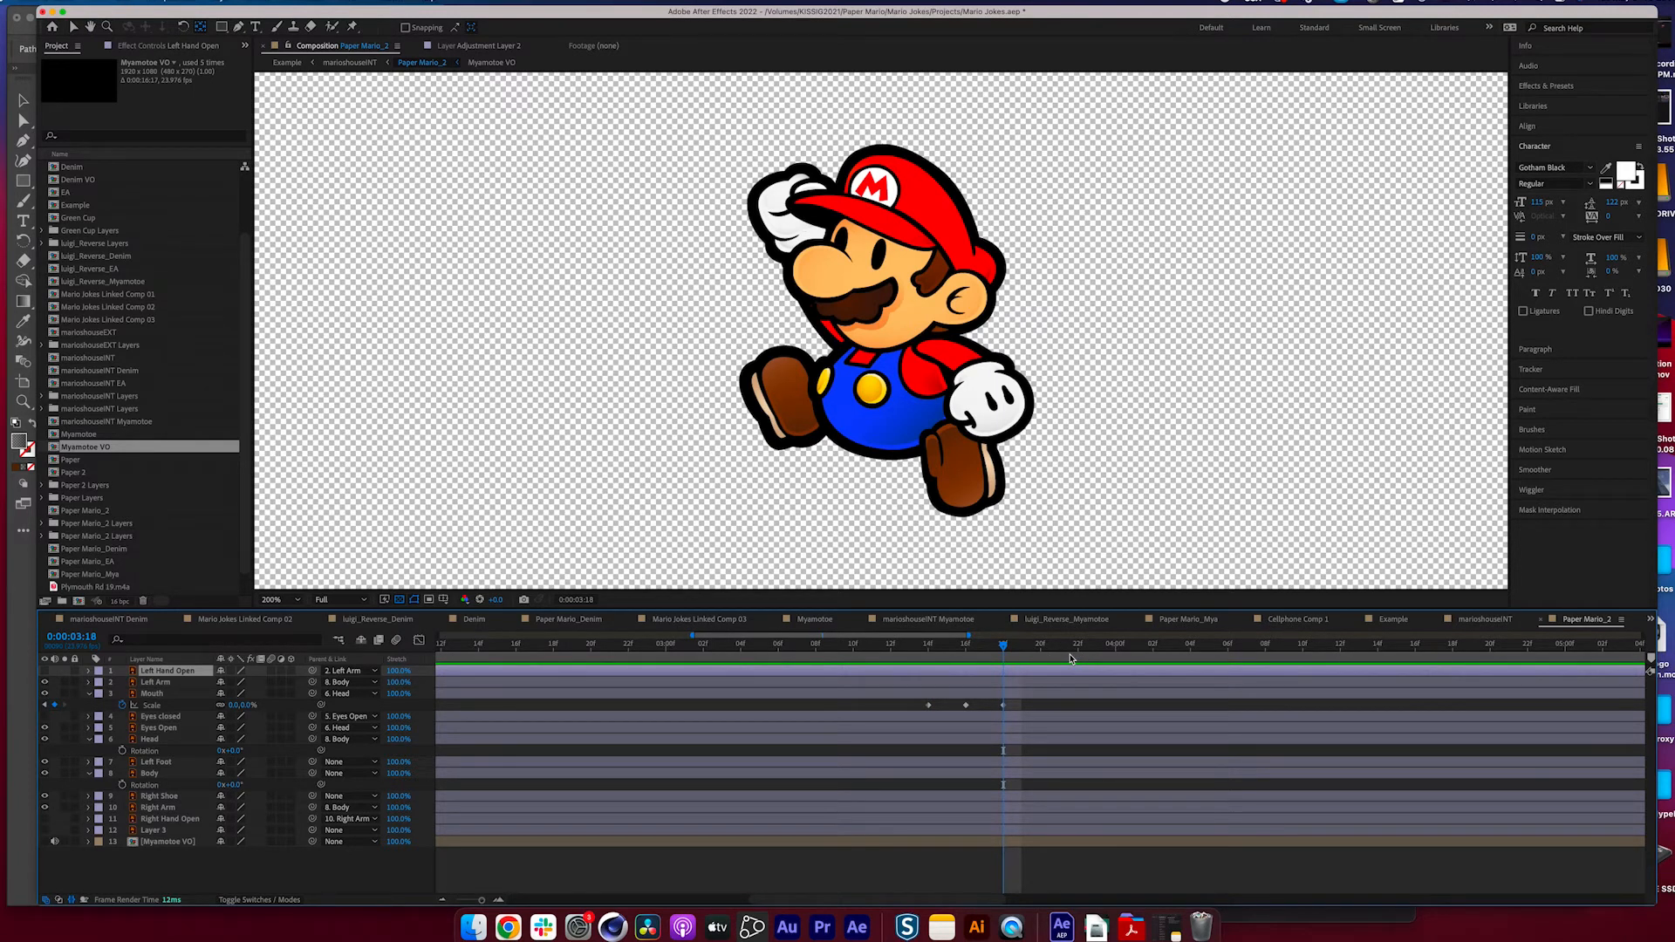
pyautogui.press('space')
pyautogui.click(311, 696)
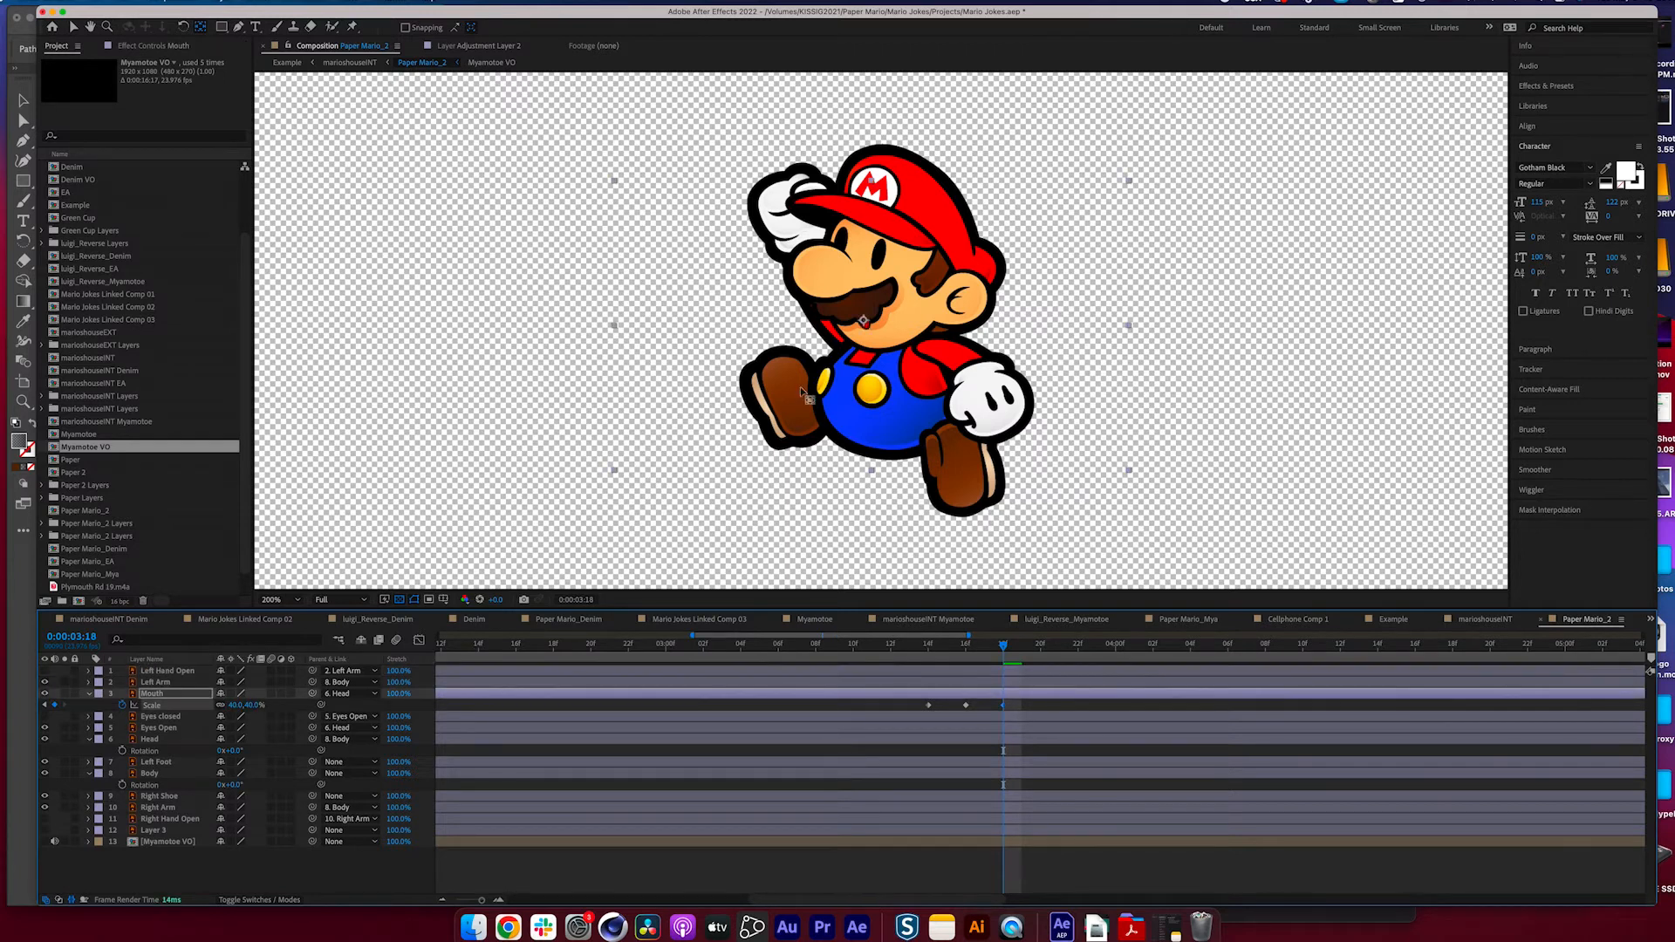
# - Reopen the mouth by setting the Mouth layer's scale to 64% at 0:00:03:20
pyautogui.press('.')
pyautogui.press('pagedown')
pyautogui.press('pagedown')
pyautogui.press(',')
pyautogui.moveTo(247, 705); pyautogui.dragTo(257, 704)
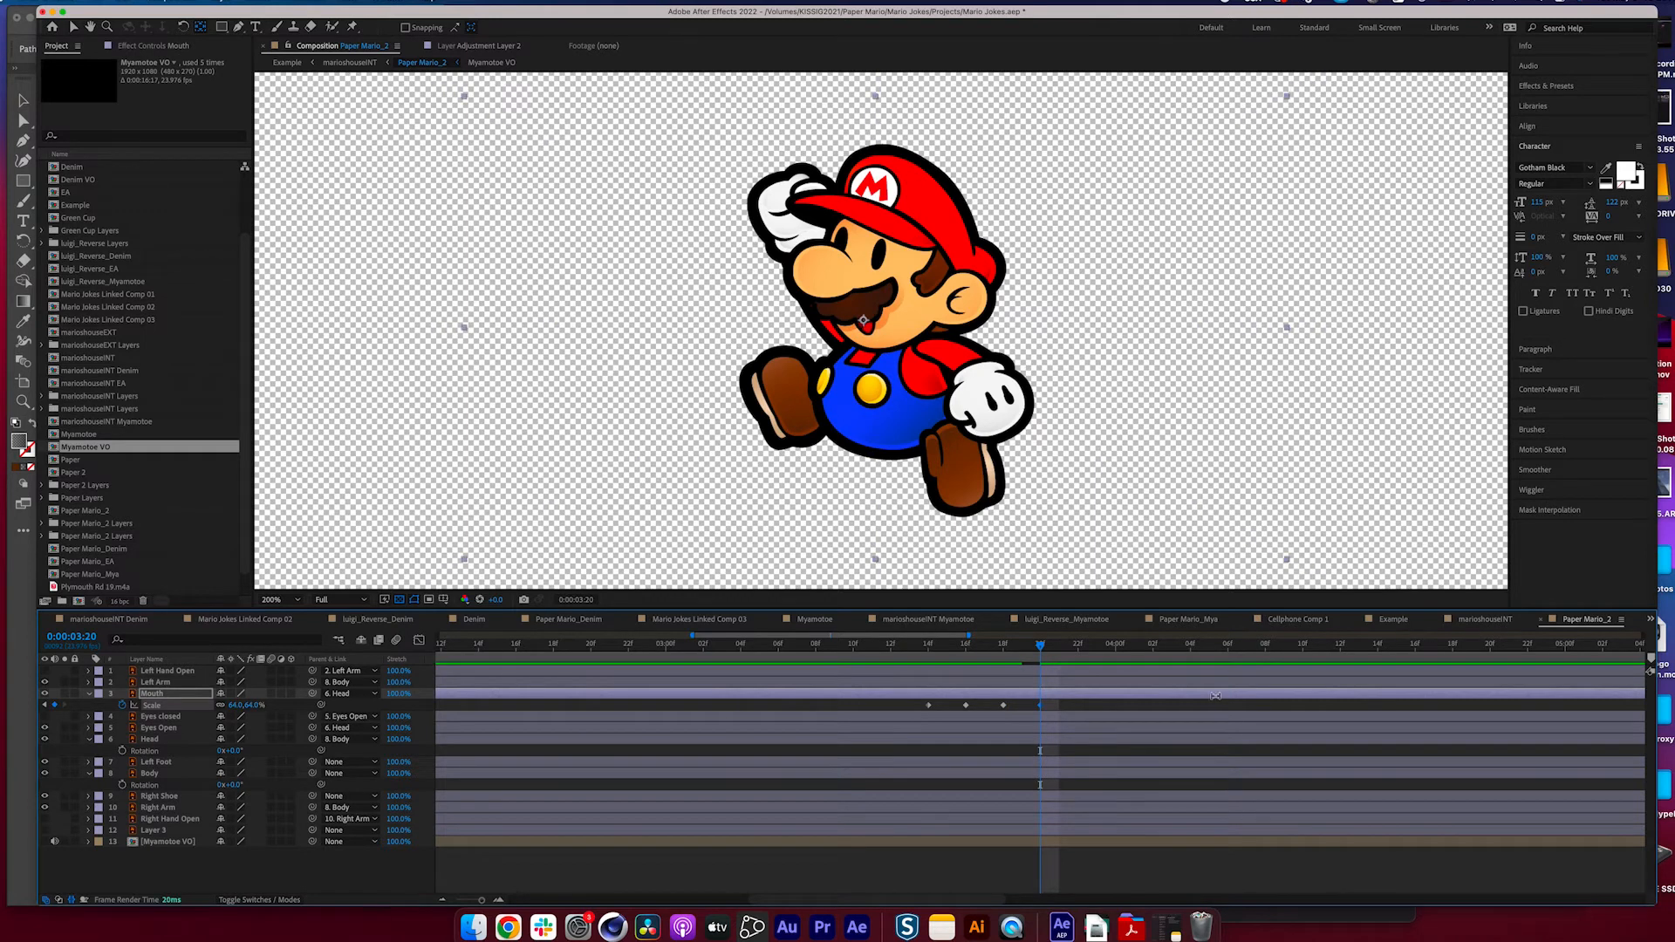
# - Close the mouth by setting the Mouth layer's scale to 0% at 0:00:03:22
pyautogui.moveTo(1040, 665); pyautogui.dragTo(1073, 655)
pyautogui.click(234, 705)
pyautogui.write('0')
pyautogui.press('Return')
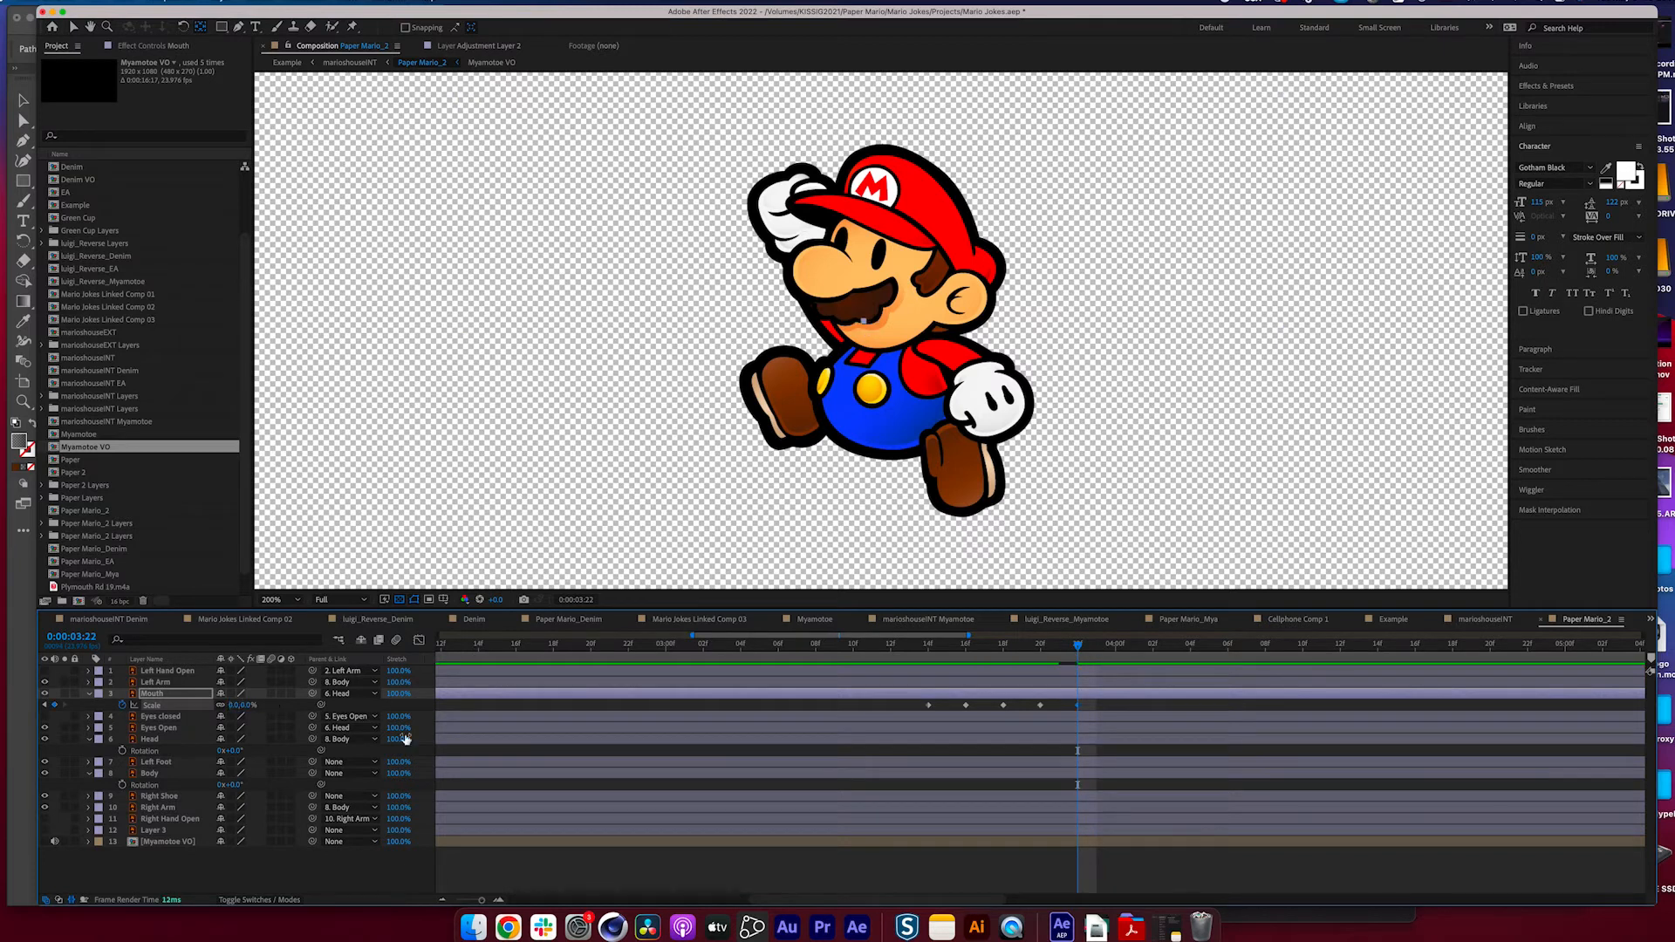
# - Apply Easy Ease to all of the Mouth layer's Scale keyframes and preview the result from 0:00:03:14
pyautogui.moveTo(1078, 718); pyautogui.dragTo(957, 754)
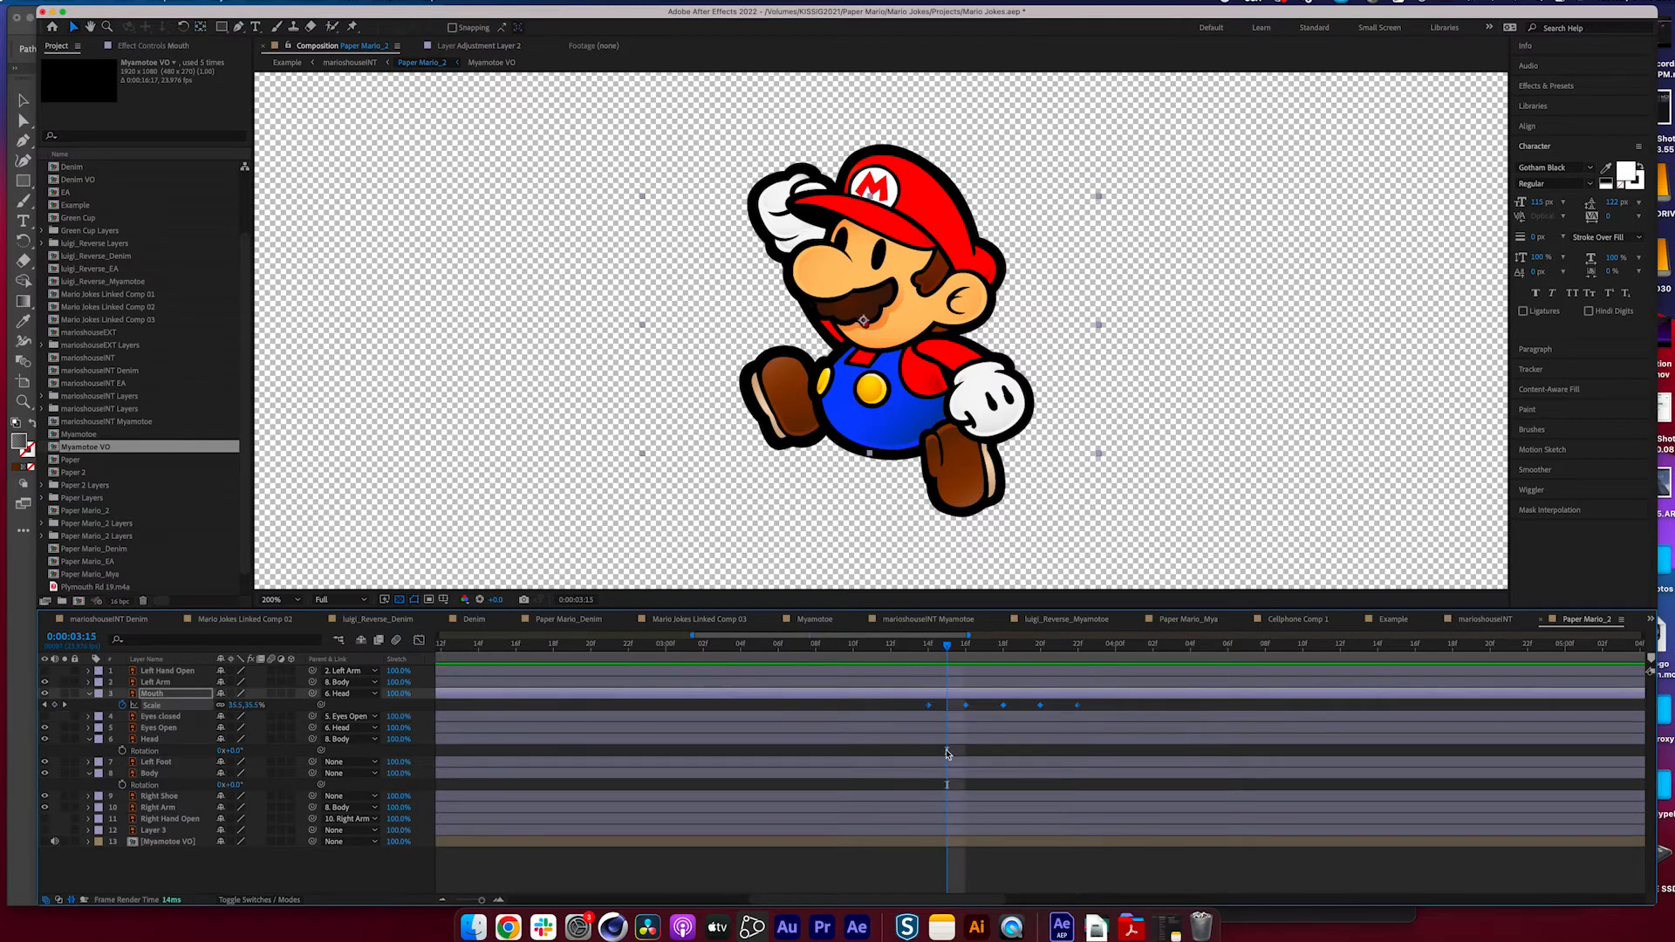
pyautogui.rightClick(930, 705)
pyautogui.click(1126, 804)
pyautogui.click(930, 647)
pyautogui.press('space')
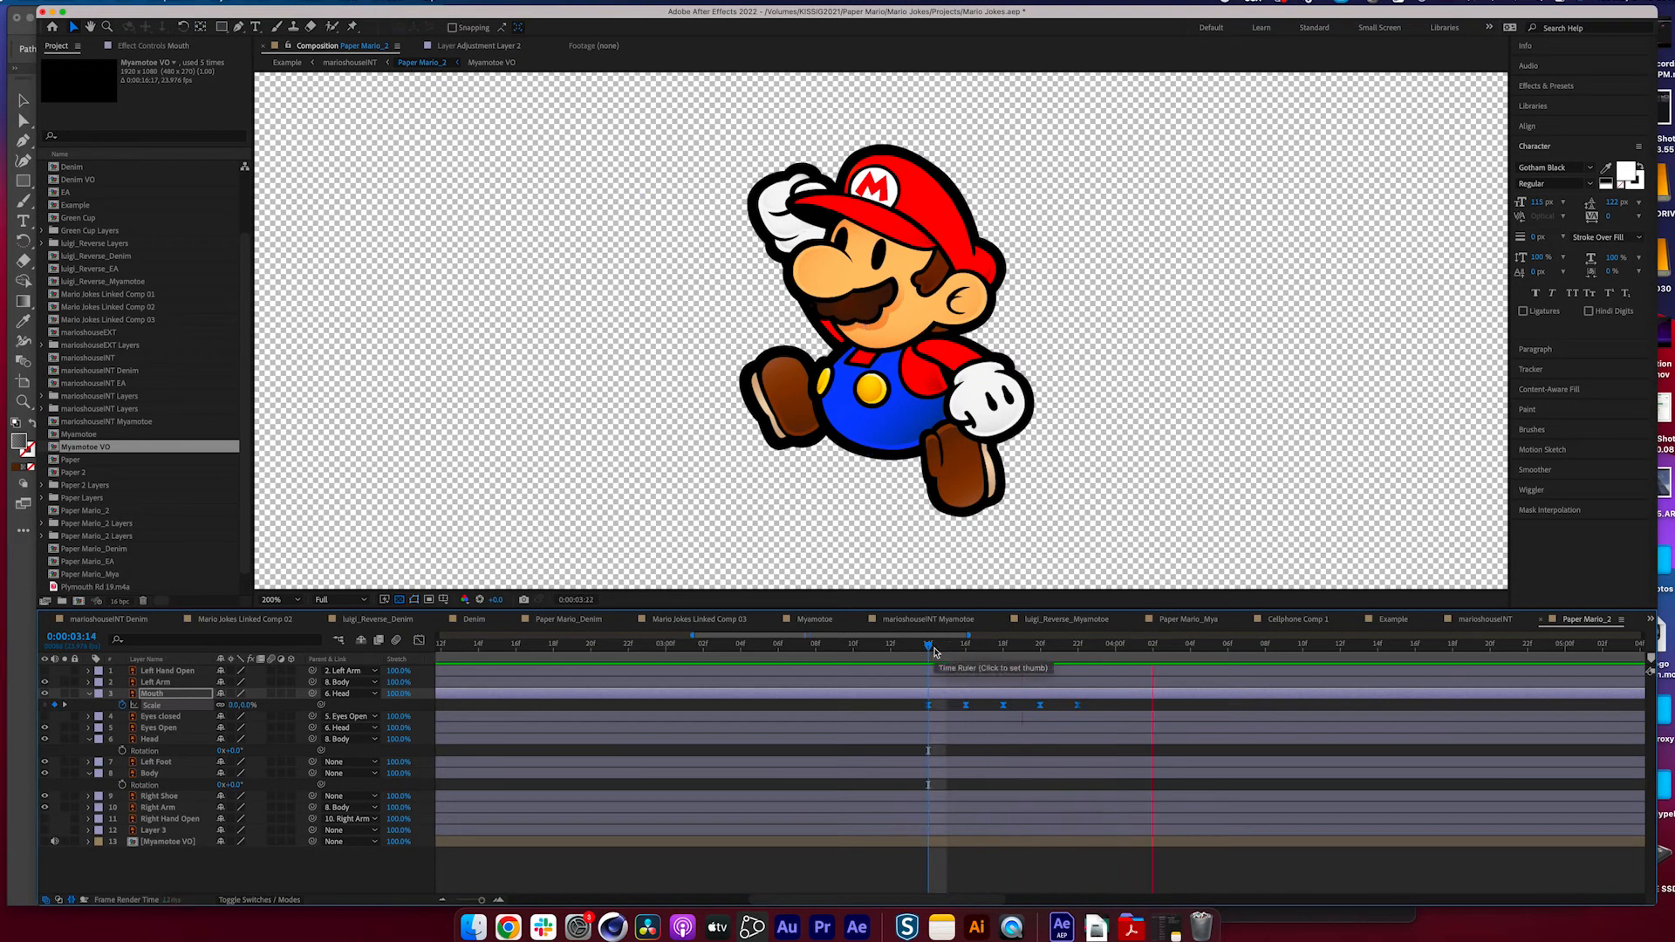
pyautogui.press('space')
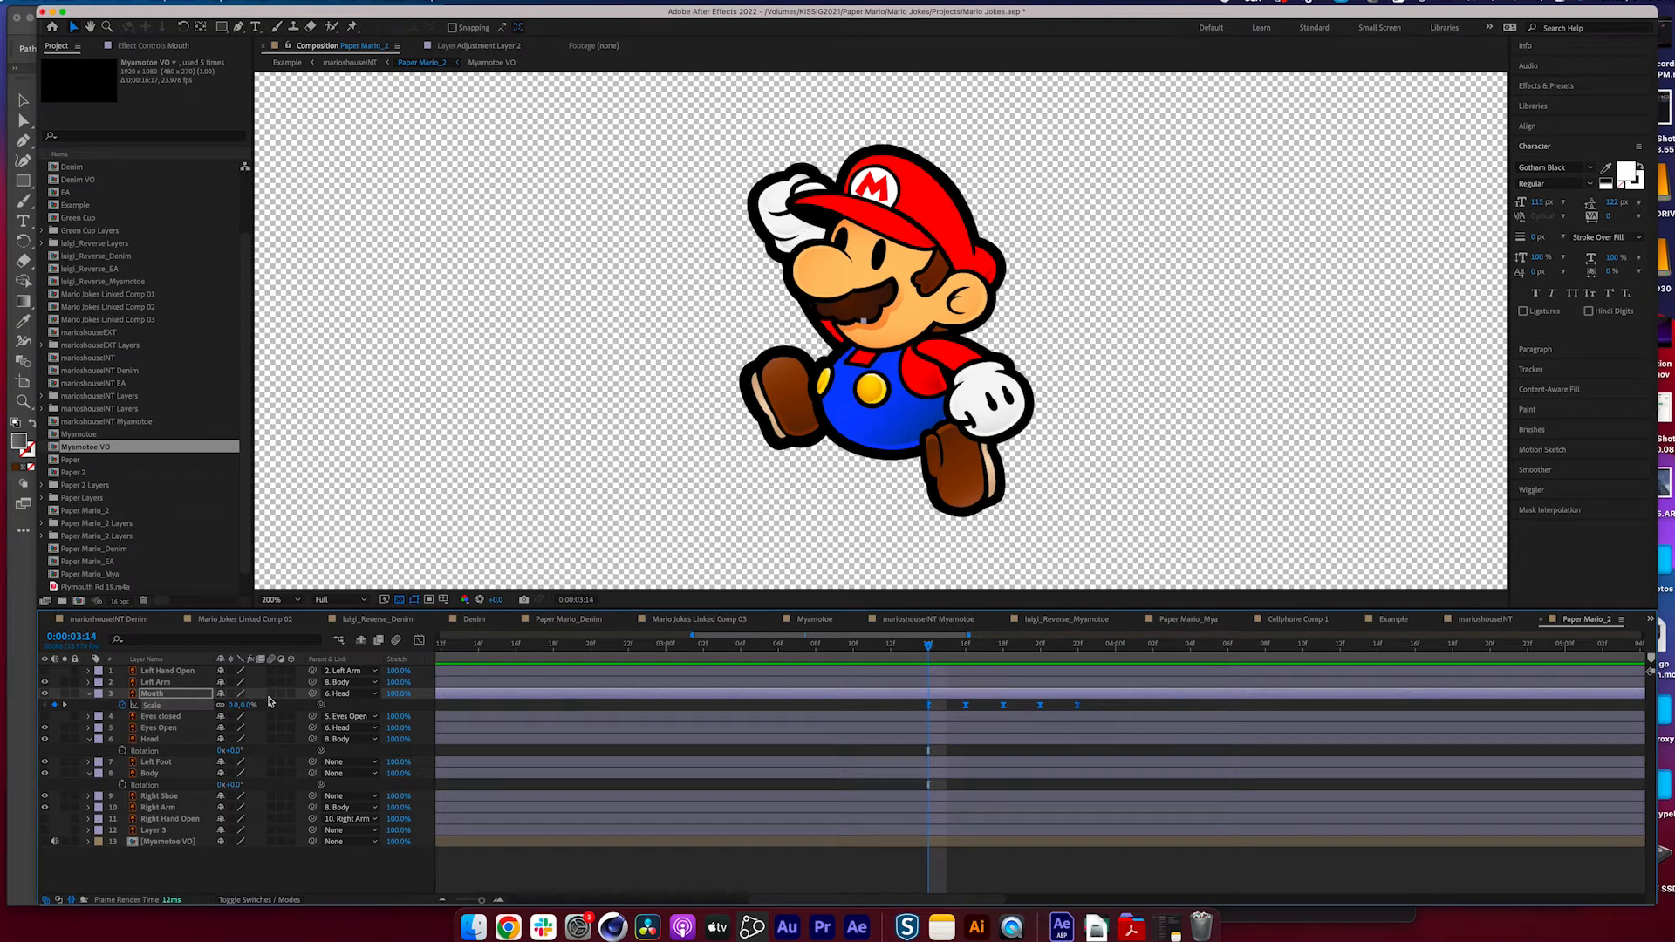
# - Enable motion blur on all layers from Left Hand Open to Myamotoe VO and preview the mouth animation
pyautogui.click(193, 672)
pyautogui.keyDown('shift'); pyautogui.click(192, 842); pyautogui.keyUp('shift')
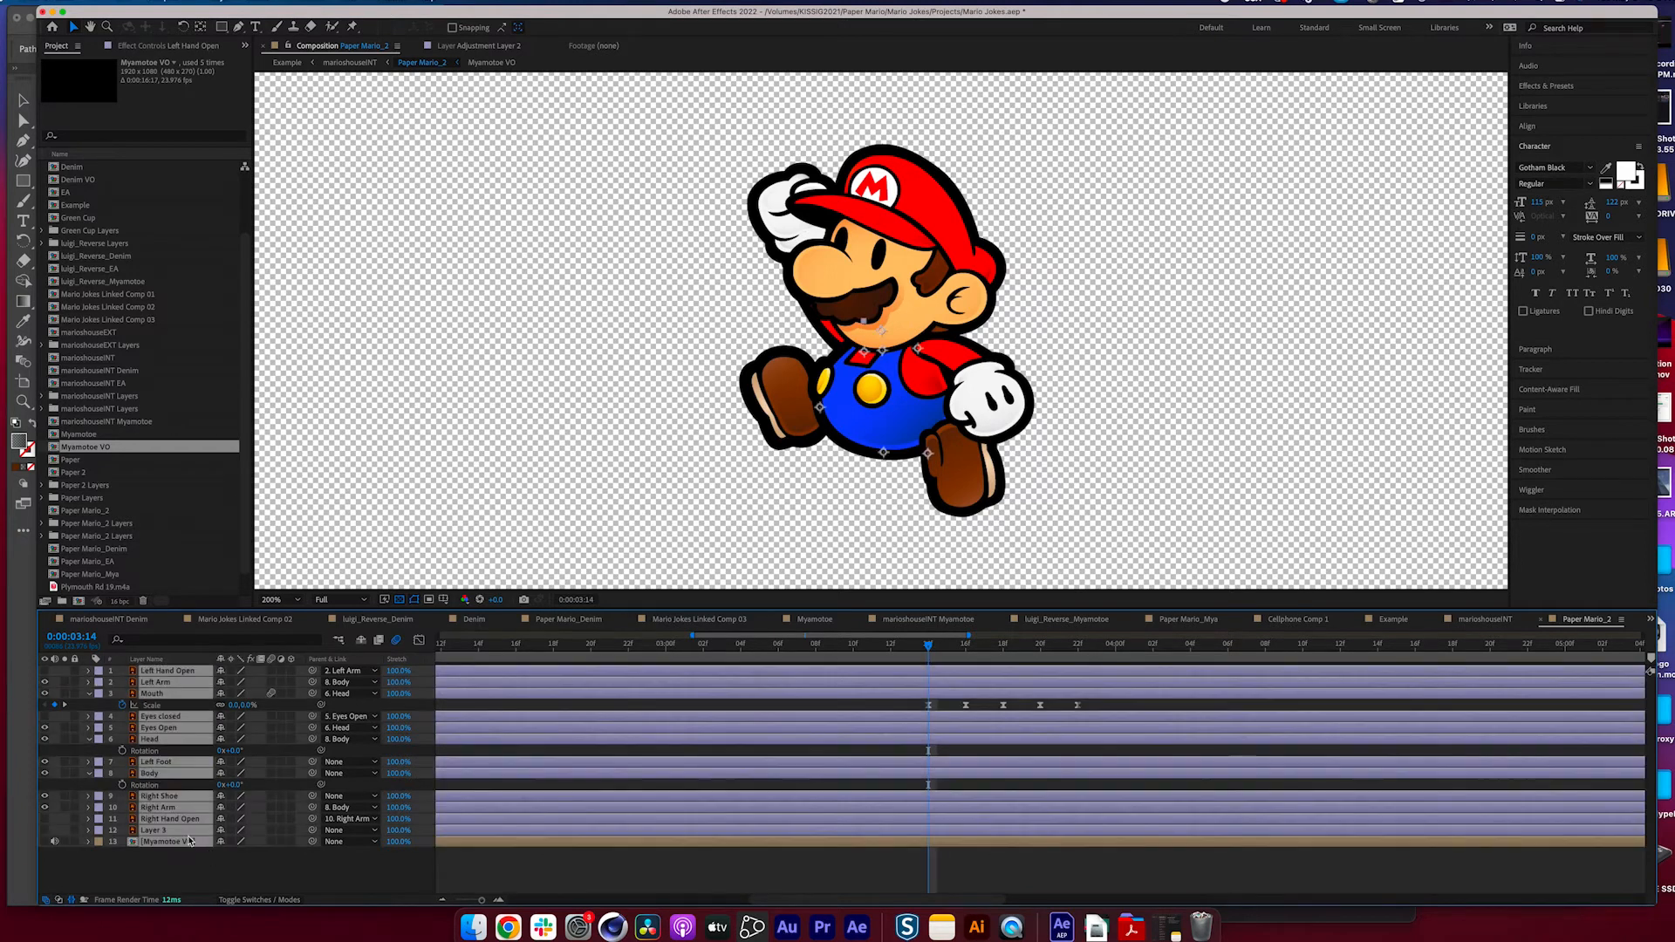
pyautogui.click(272, 841)
pyautogui.click(915, 653)
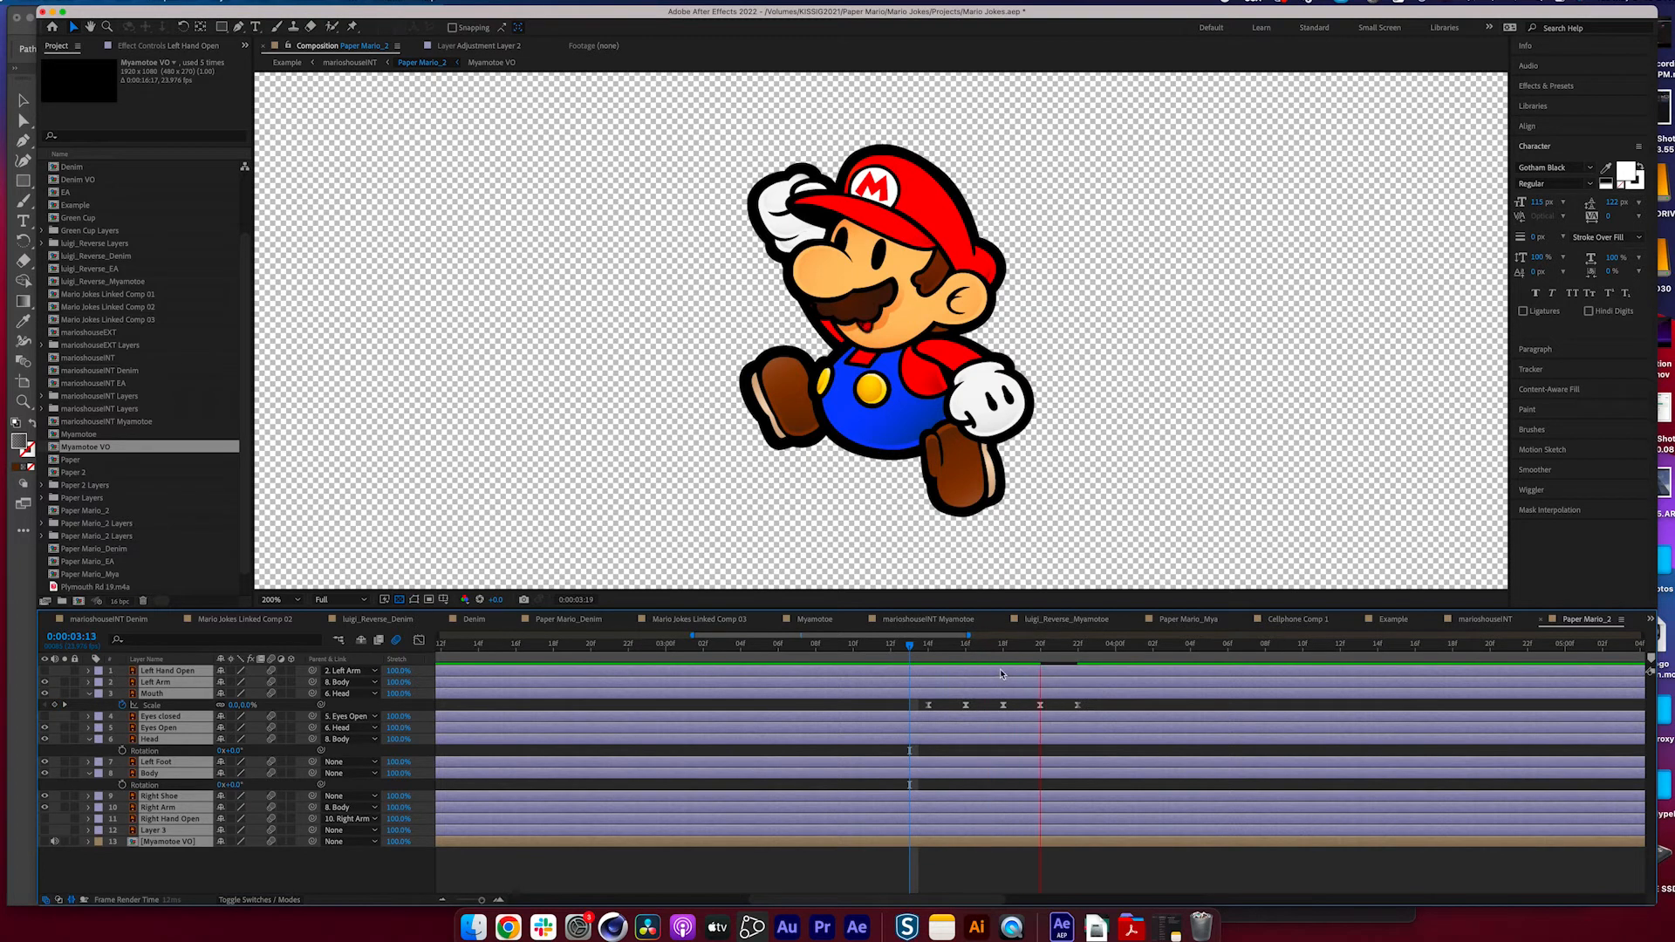
pyautogui.click(923, 649)
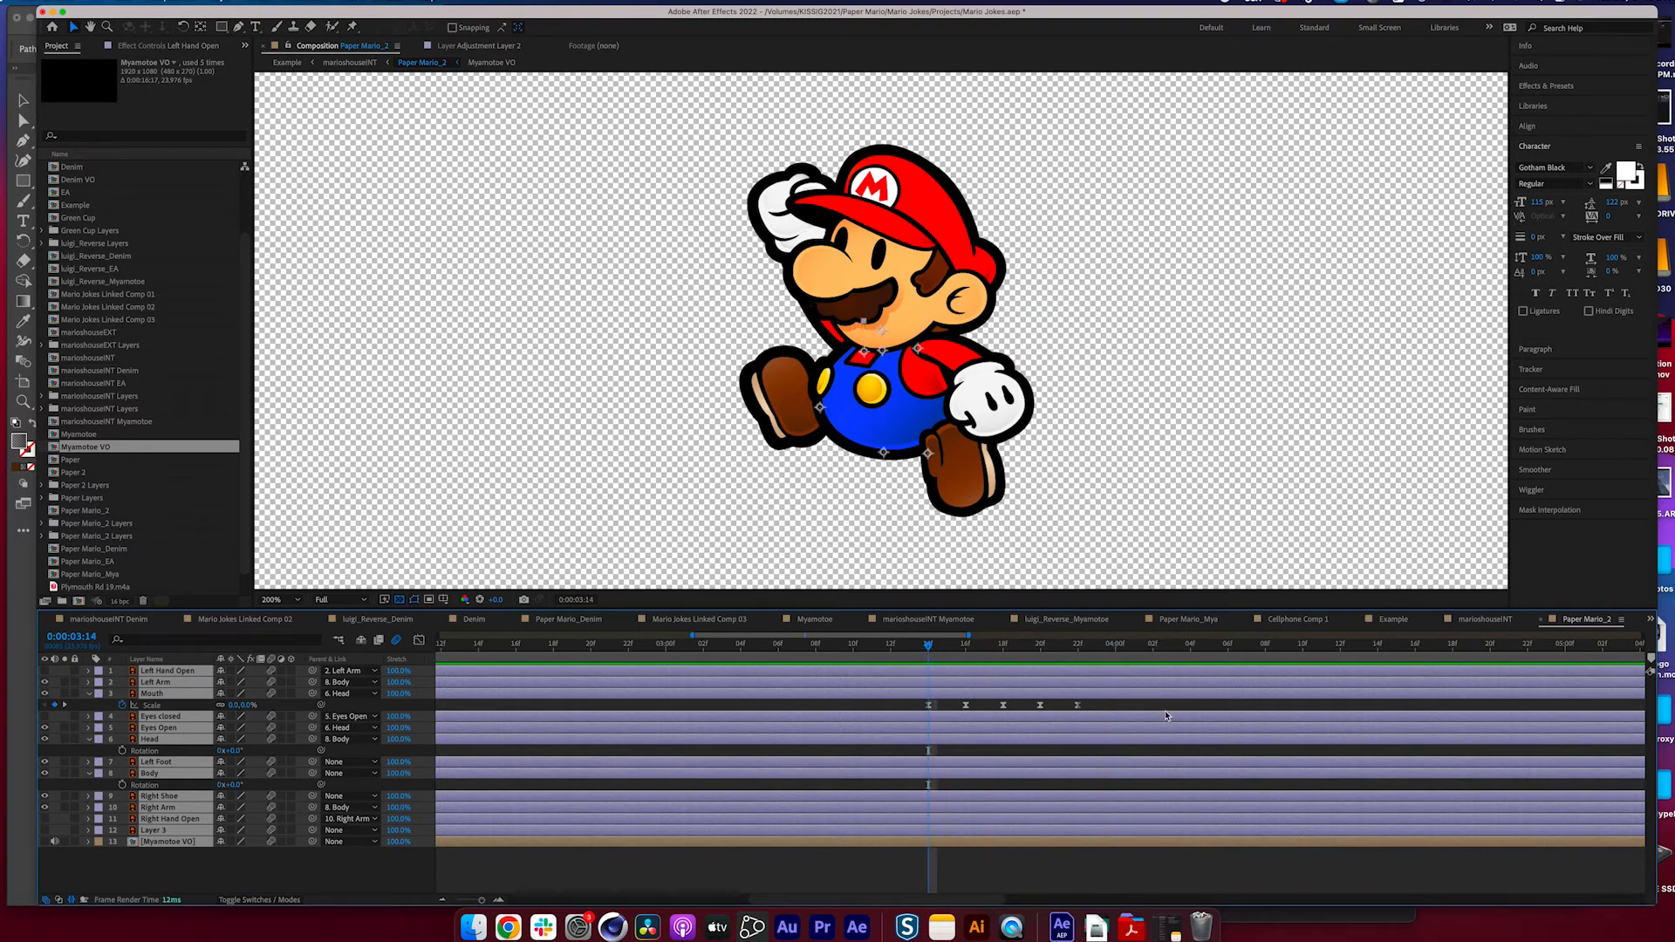
pyautogui.click(1153, 779)
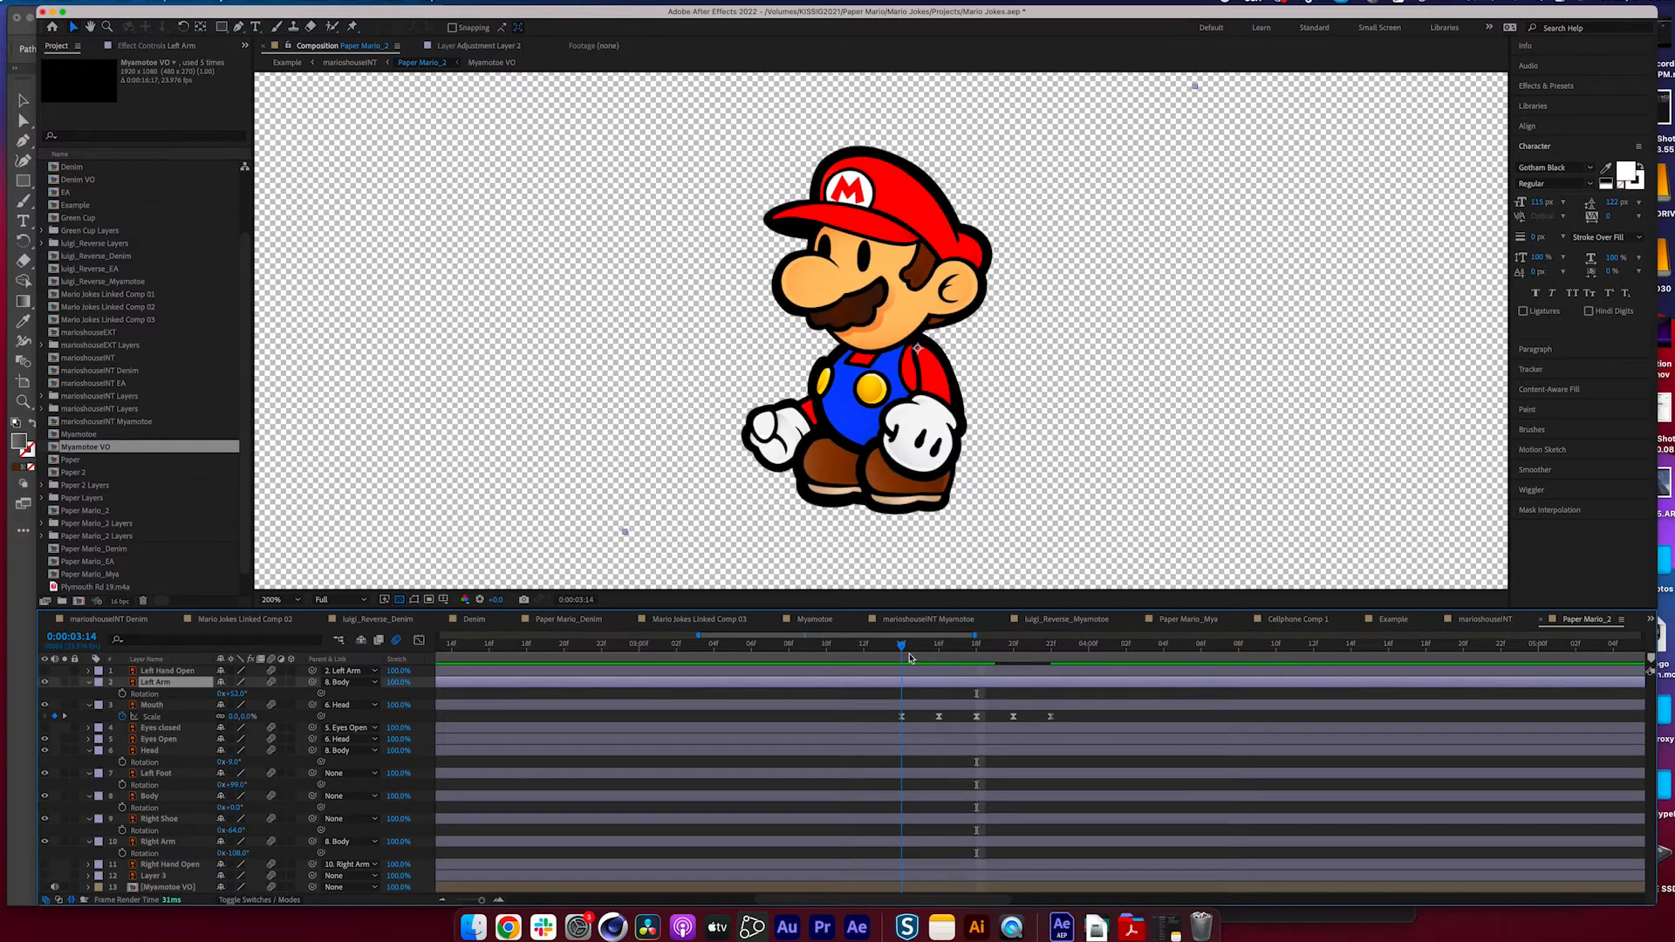
# - Review the mouth animation on the re-posed character and add a Position keyframe to the Body layer at 0:00:03:14
pyautogui.moveTo(910, 652)
pyautogui.mouseDown()
pyautogui.moveTo(976, 650)
pyautogui.moveTo(925, 650)
pyautogui.moveTo(939, 650)
pyautogui.mouseUp()
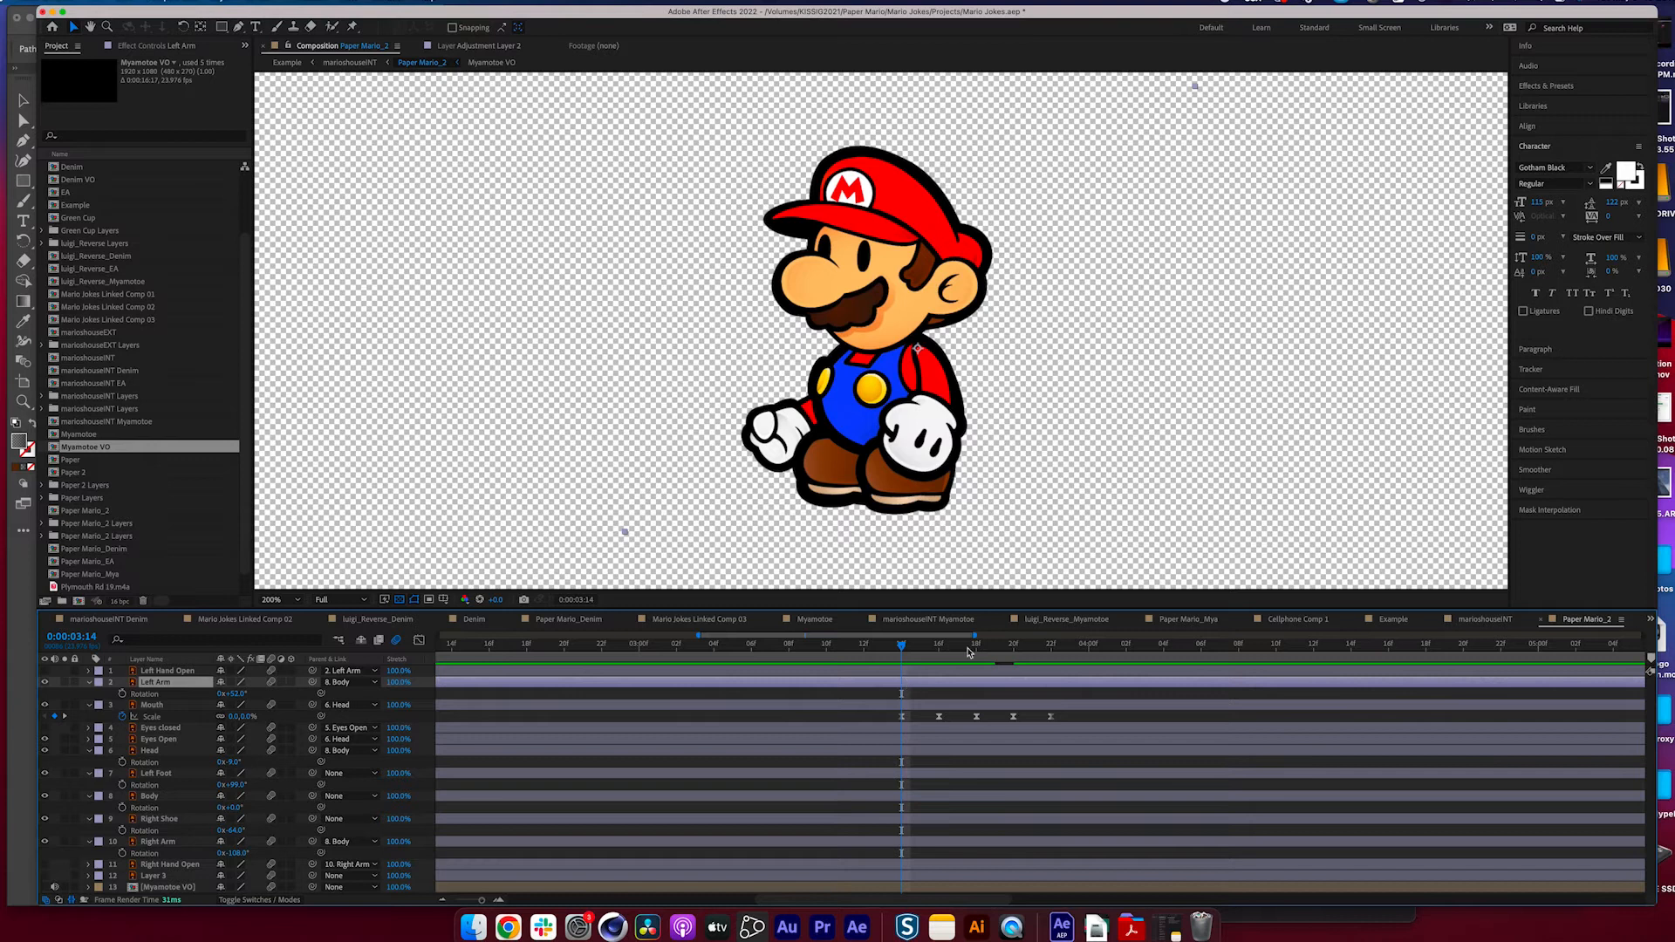
pyautogui.moveTo(970, 652); pyautogui.dragTo(905, 655)
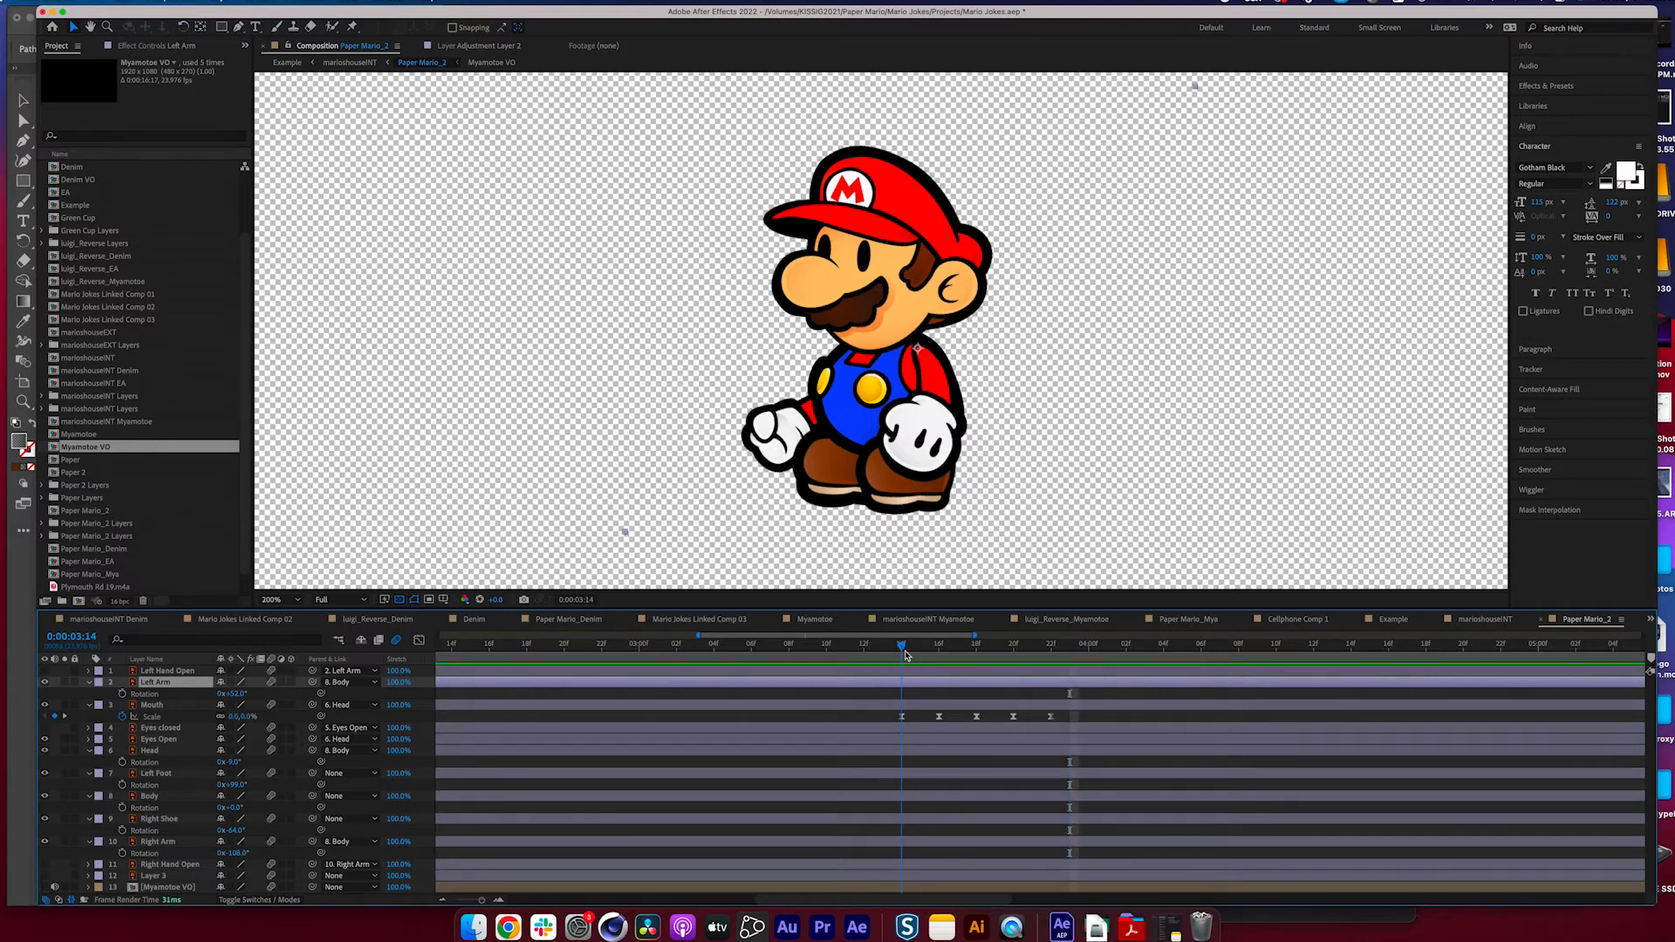
pyautogui.click(157, 795)
pyautogui.press('p')
pyautogui.click(938, 650)
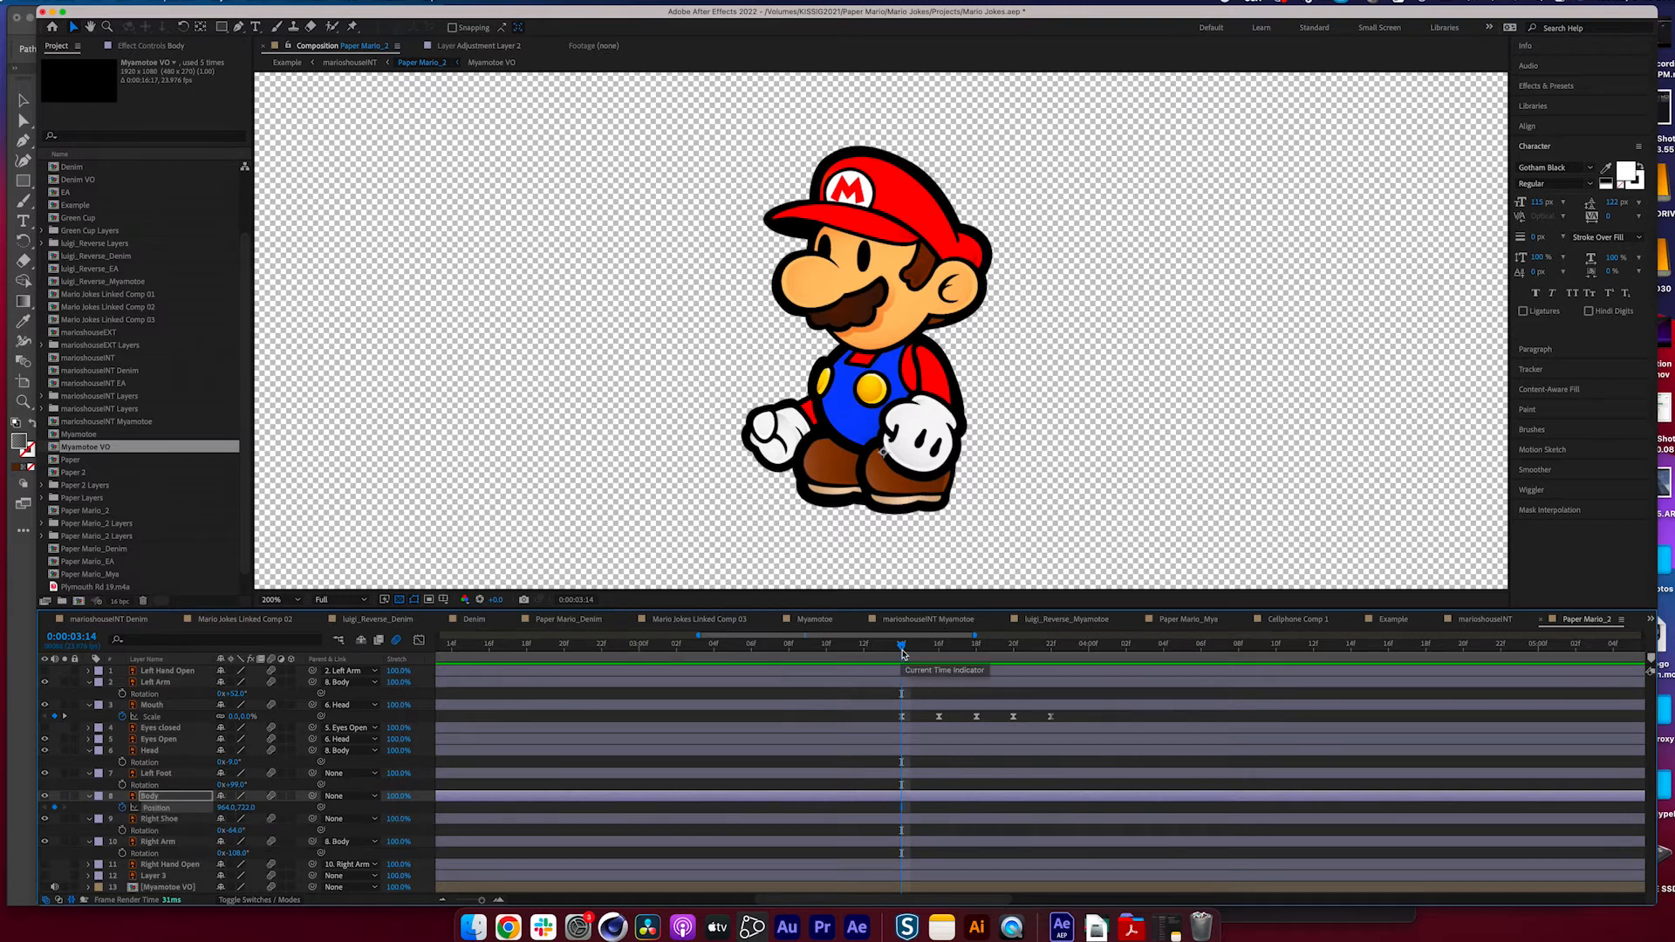
# - Shift the Body vertically at 0:00:03:17 and return it to its starting position with a keyframe at 0:00:03:20
pyautogui.click(953, 651)
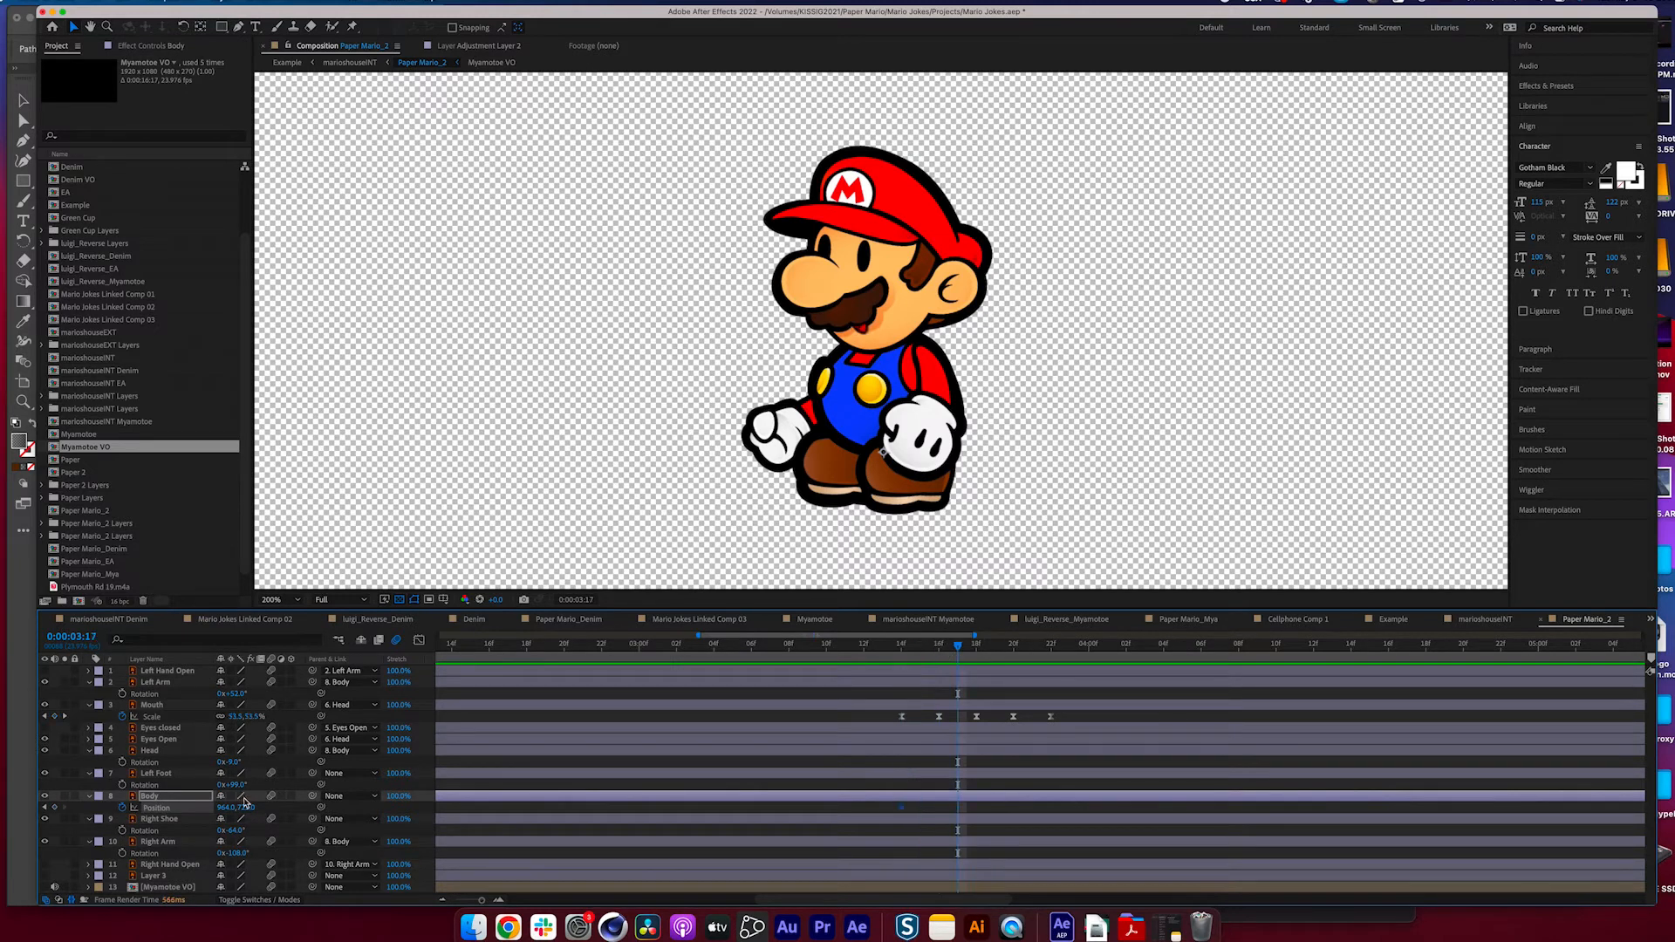
pyautogui.moveTo(242, 808)
pyautogui.mouseDown()
pyautogui.moveTo(222, 808)
pyautogui.moveTo(262, 808)
pyautogui.mouseUp()
pyautogui.moveTo(976, 656); pyautogui.dragTo(910, 671)
# - Play back the body bounce and lower the preview resolution to Half
pyautogui.press('space')
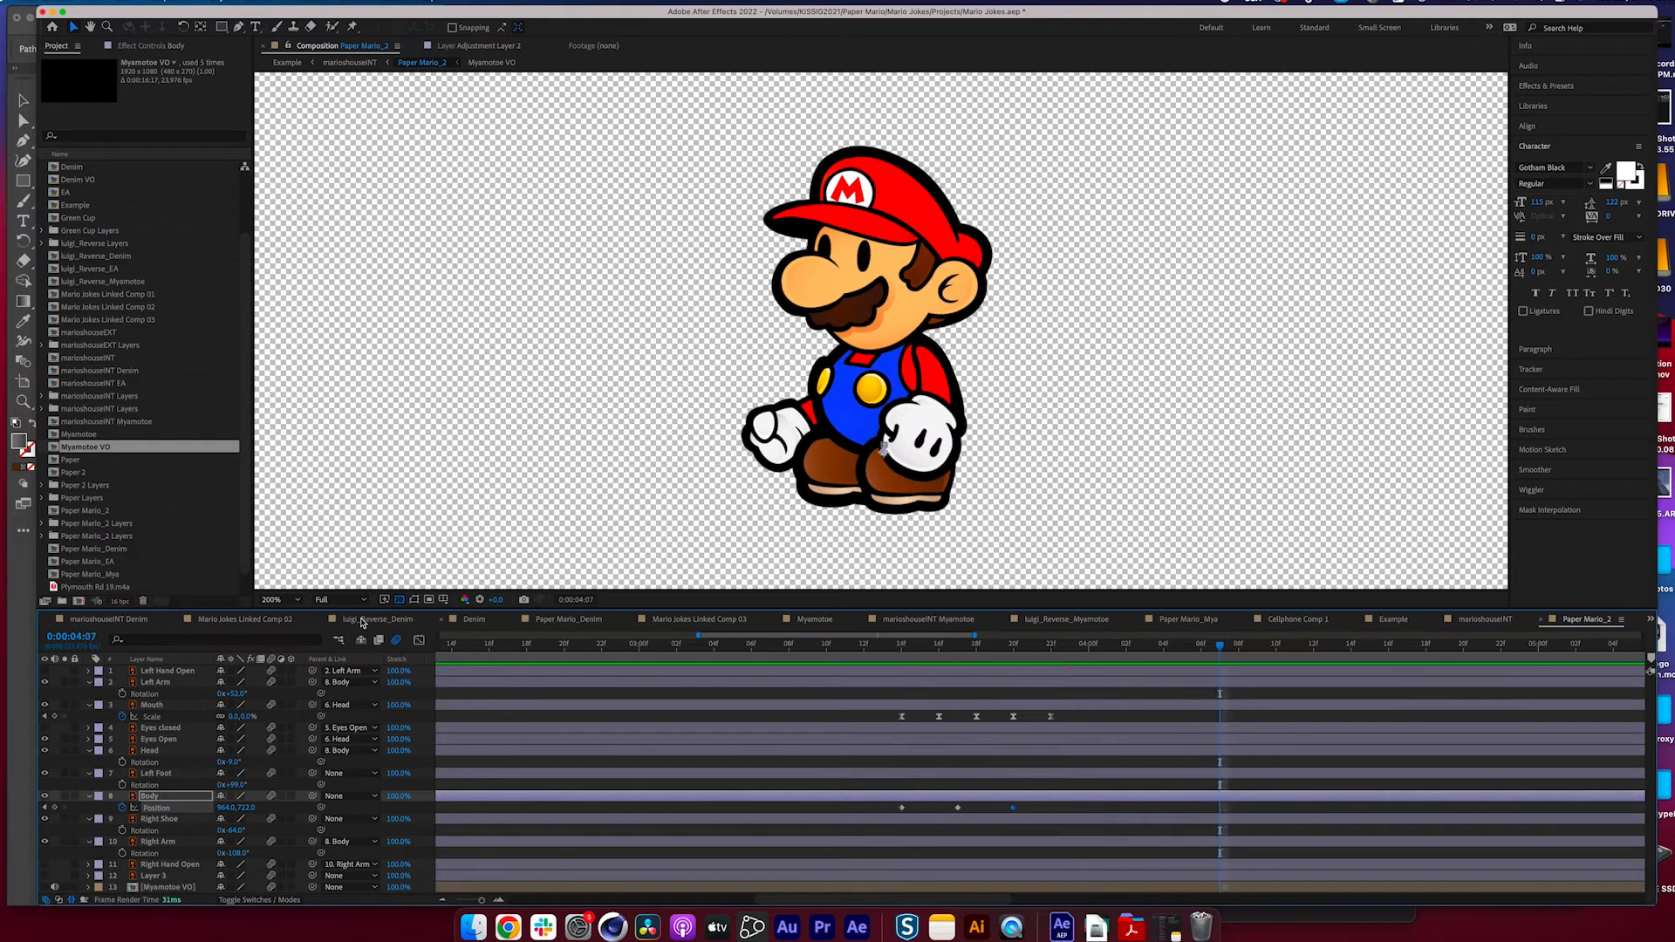
pyautogui.click(336, 600)
pyautogui.click(883, 662)
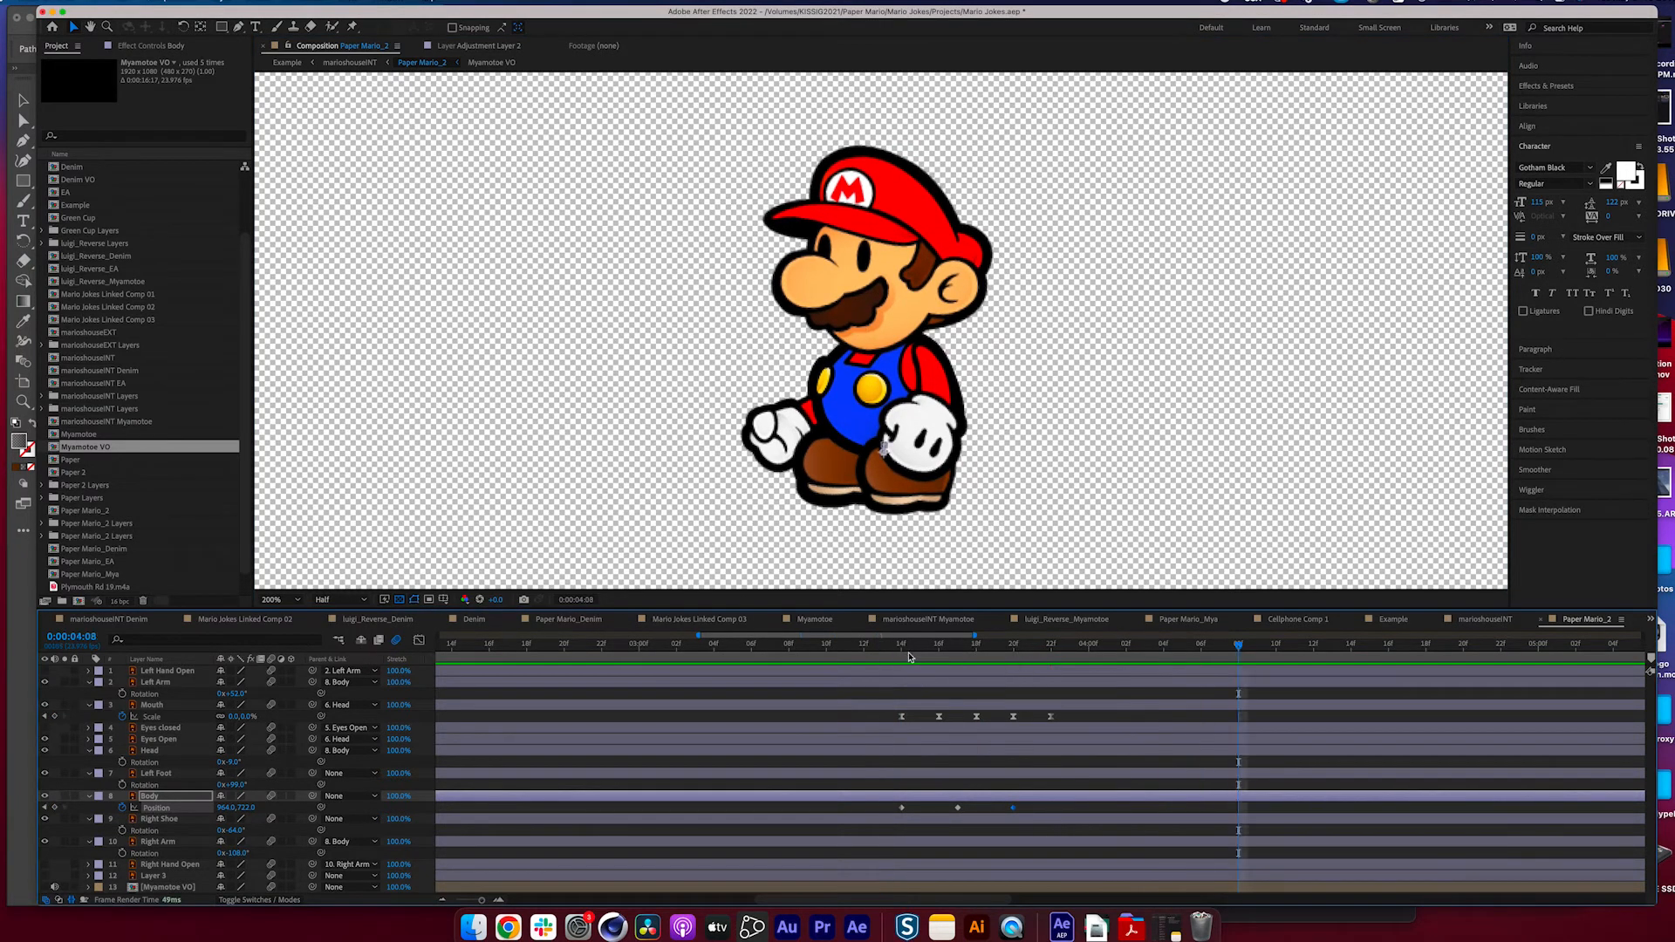
# - Keyframe the Head layer's Rotation at 0:00:03:15 and rotate the head to 0° at 0:00:03:21
pyautogui.moveTo(904, 664); pyautogui.dragTo(938, 665)
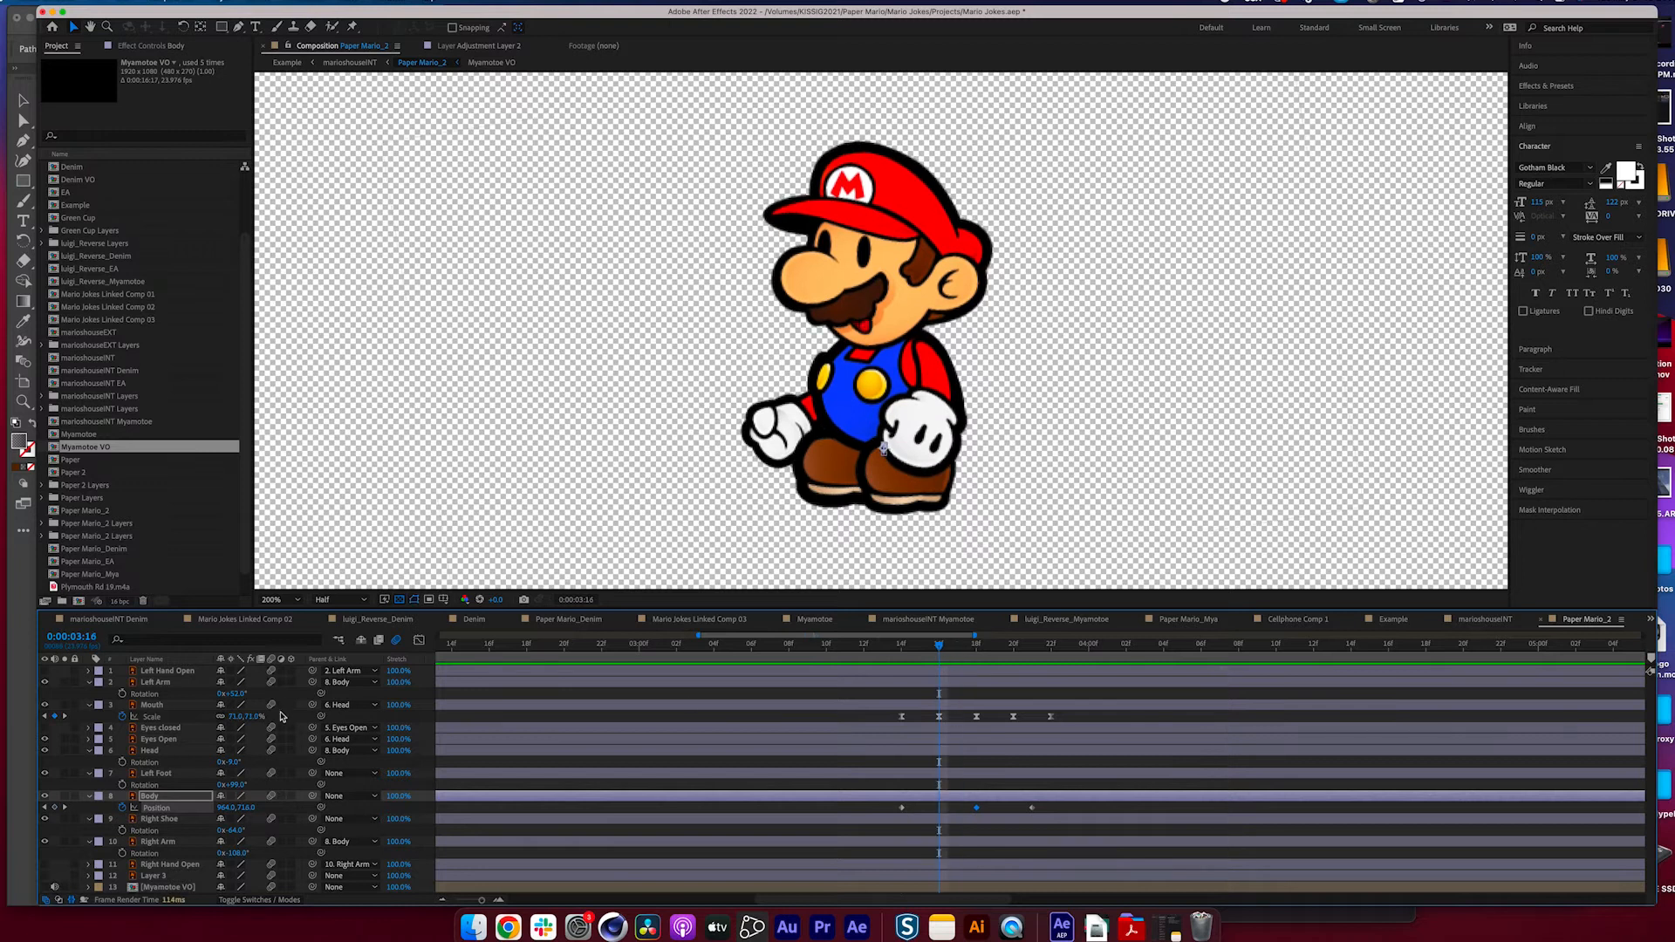
pyautogui.click(192, 750)
pyautogui.press('pageup')
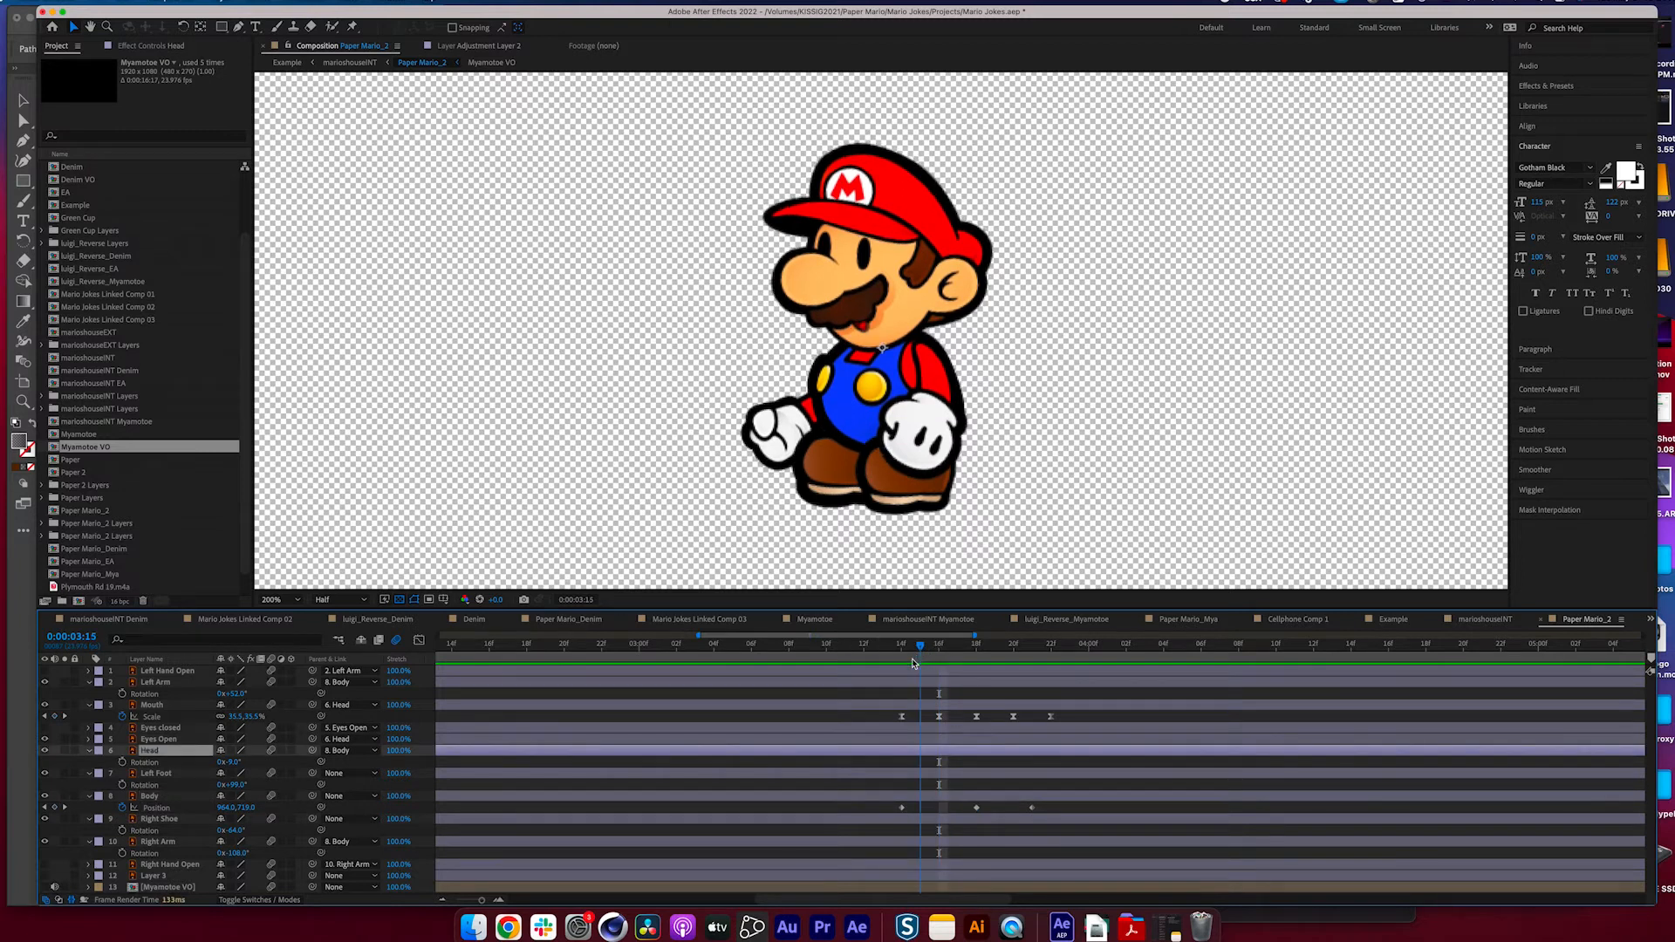
pyautogui.hotkey('alt', 'shift', 'r')
pyautogui.press('pagedown')
pyautogui.press('pagedown')
pyautogui.press('pagedown')
pyautogui.press('pagedown')
pyautogui.press('pagedown')
pyautogui.press('pagedown')
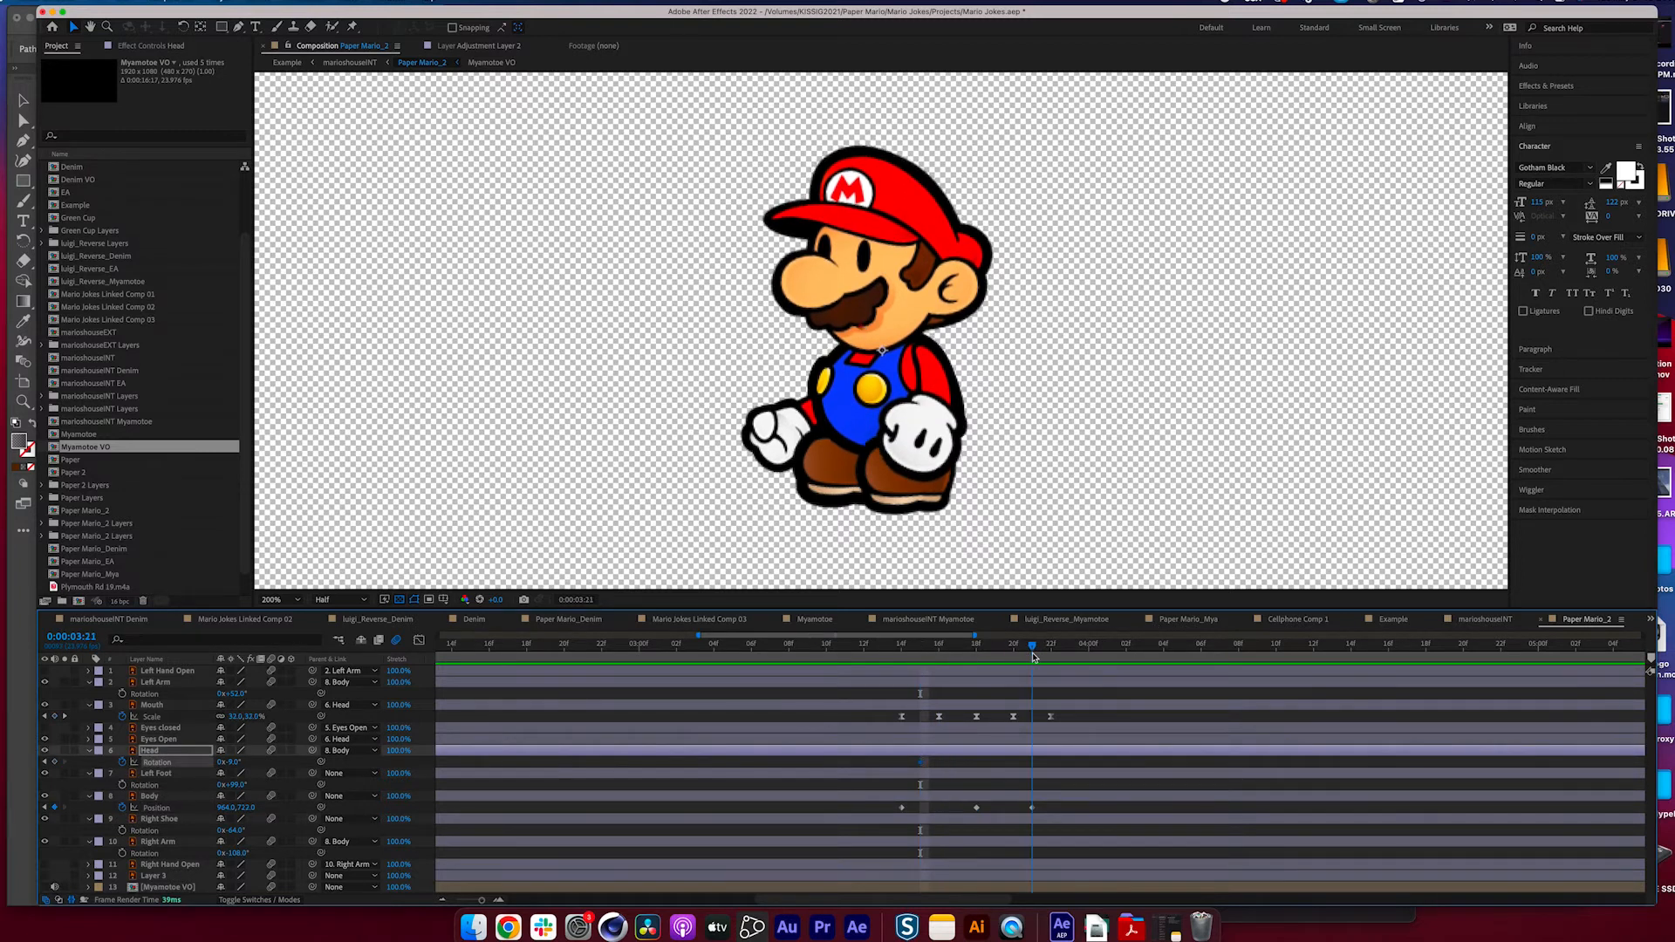
pyautogui.moveTo(233, 763); pyautogui.dragTo(237, 763)
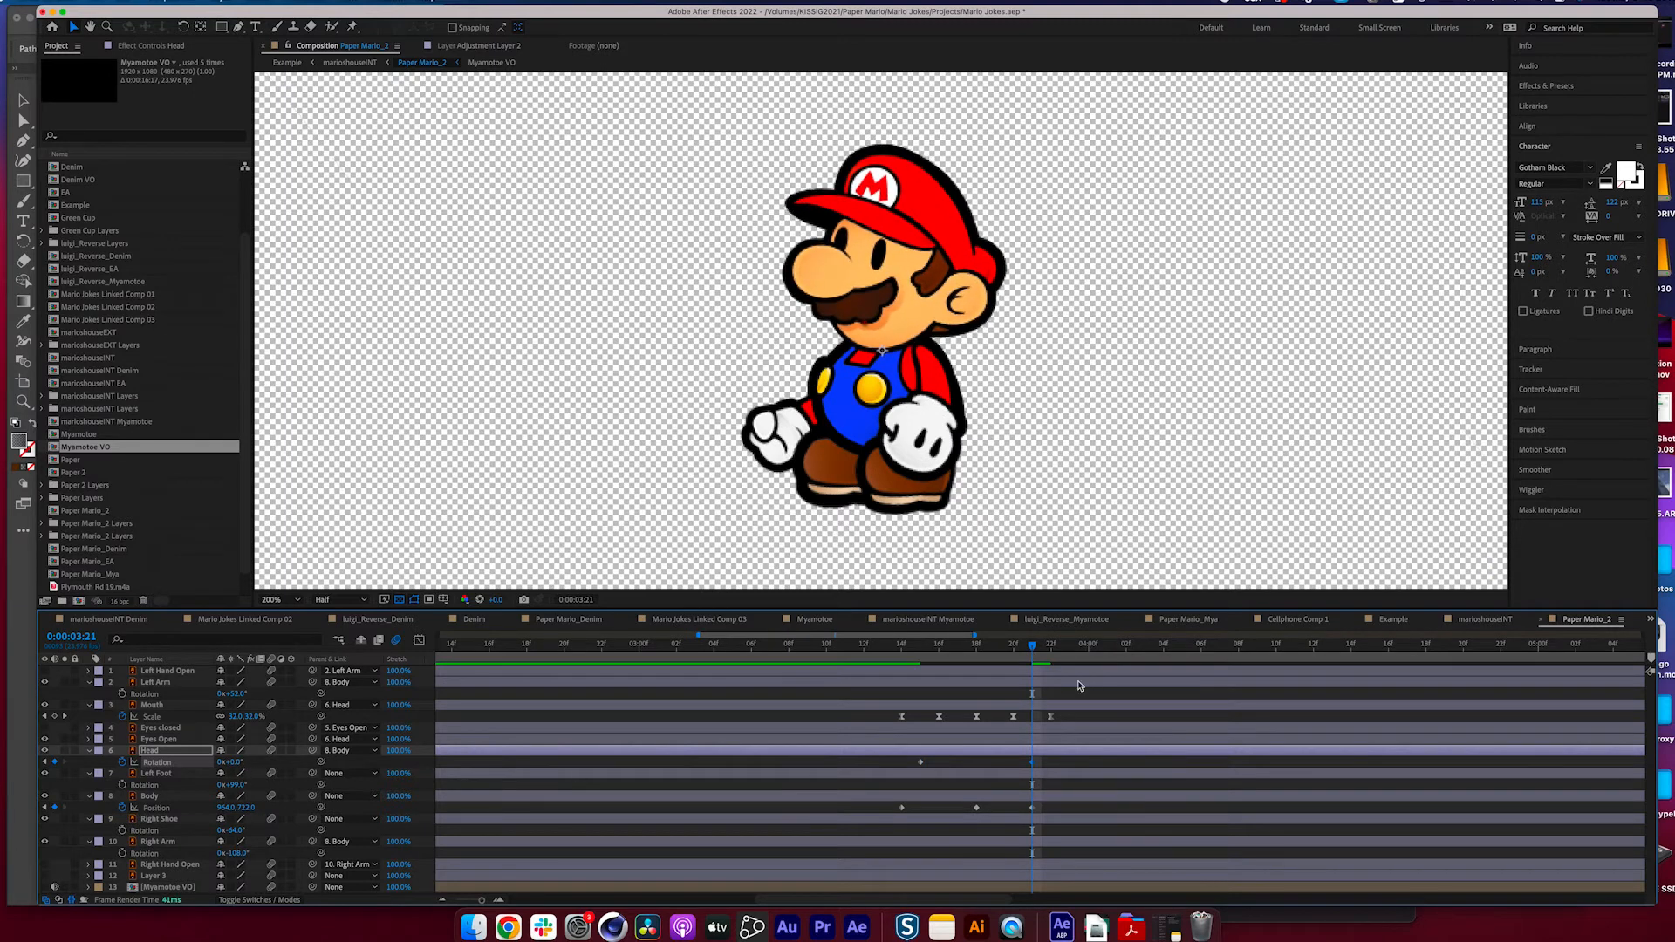
# - Apply Easy Ease to the Head's Rotation keyframes and lengthen the ease into the 0:00:03:21 keyframe in the graph editor
pyautogui.rightClick(921, 762)
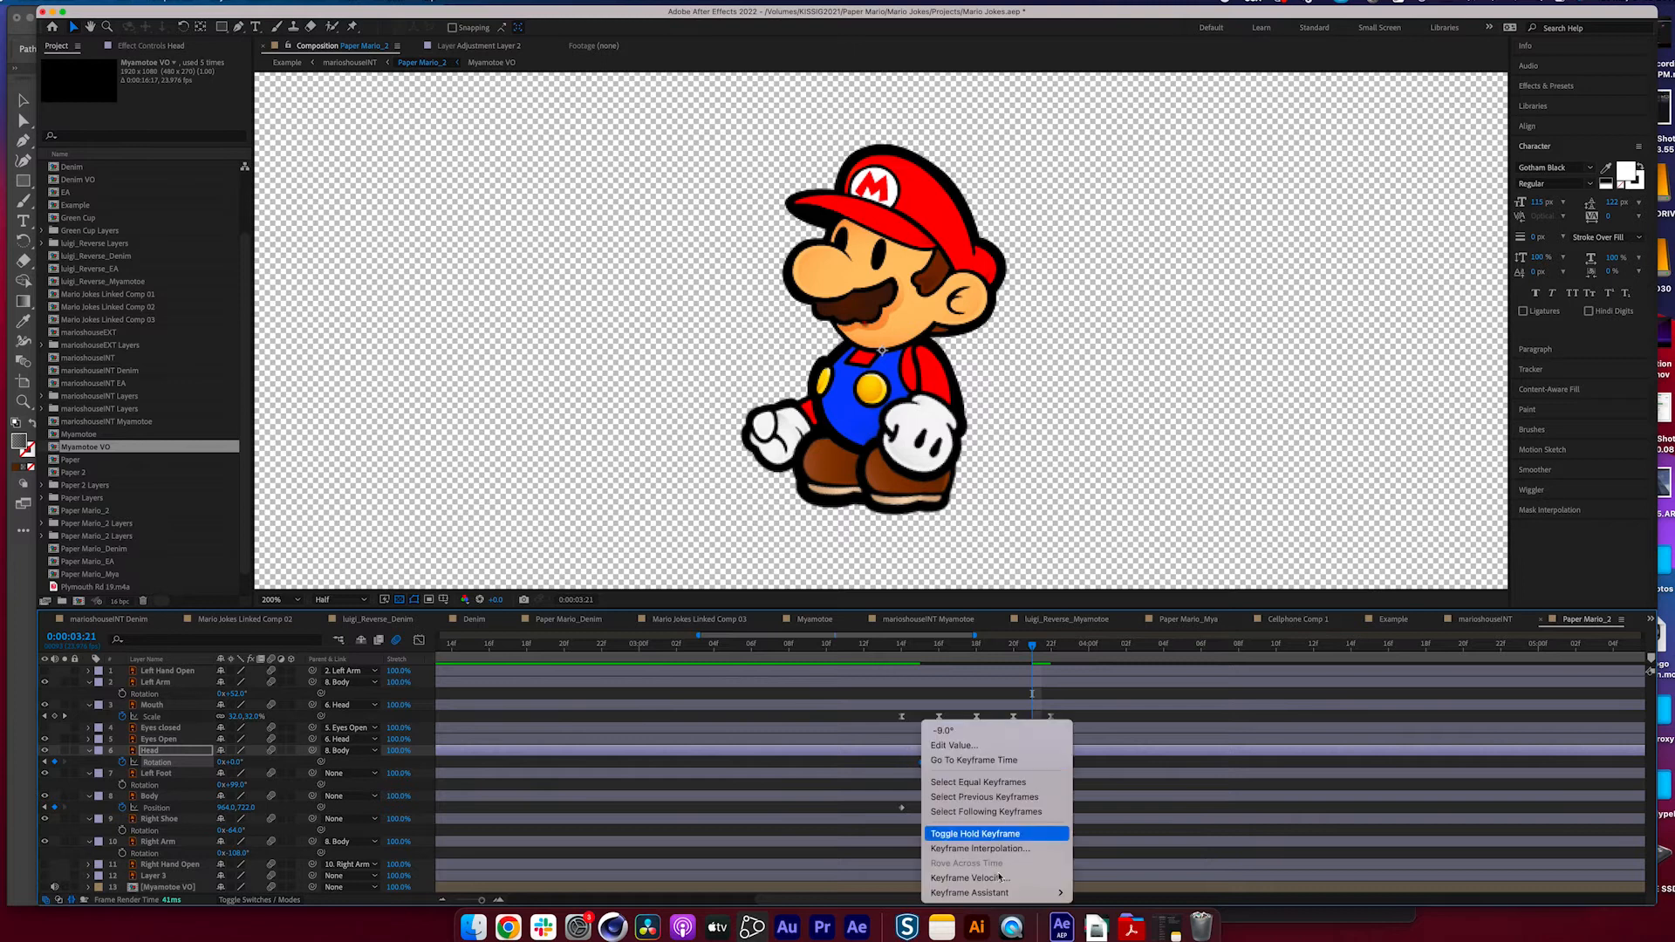
pyautogui.moveTo(1036, 893)
pyautogui.click(1128, 807)
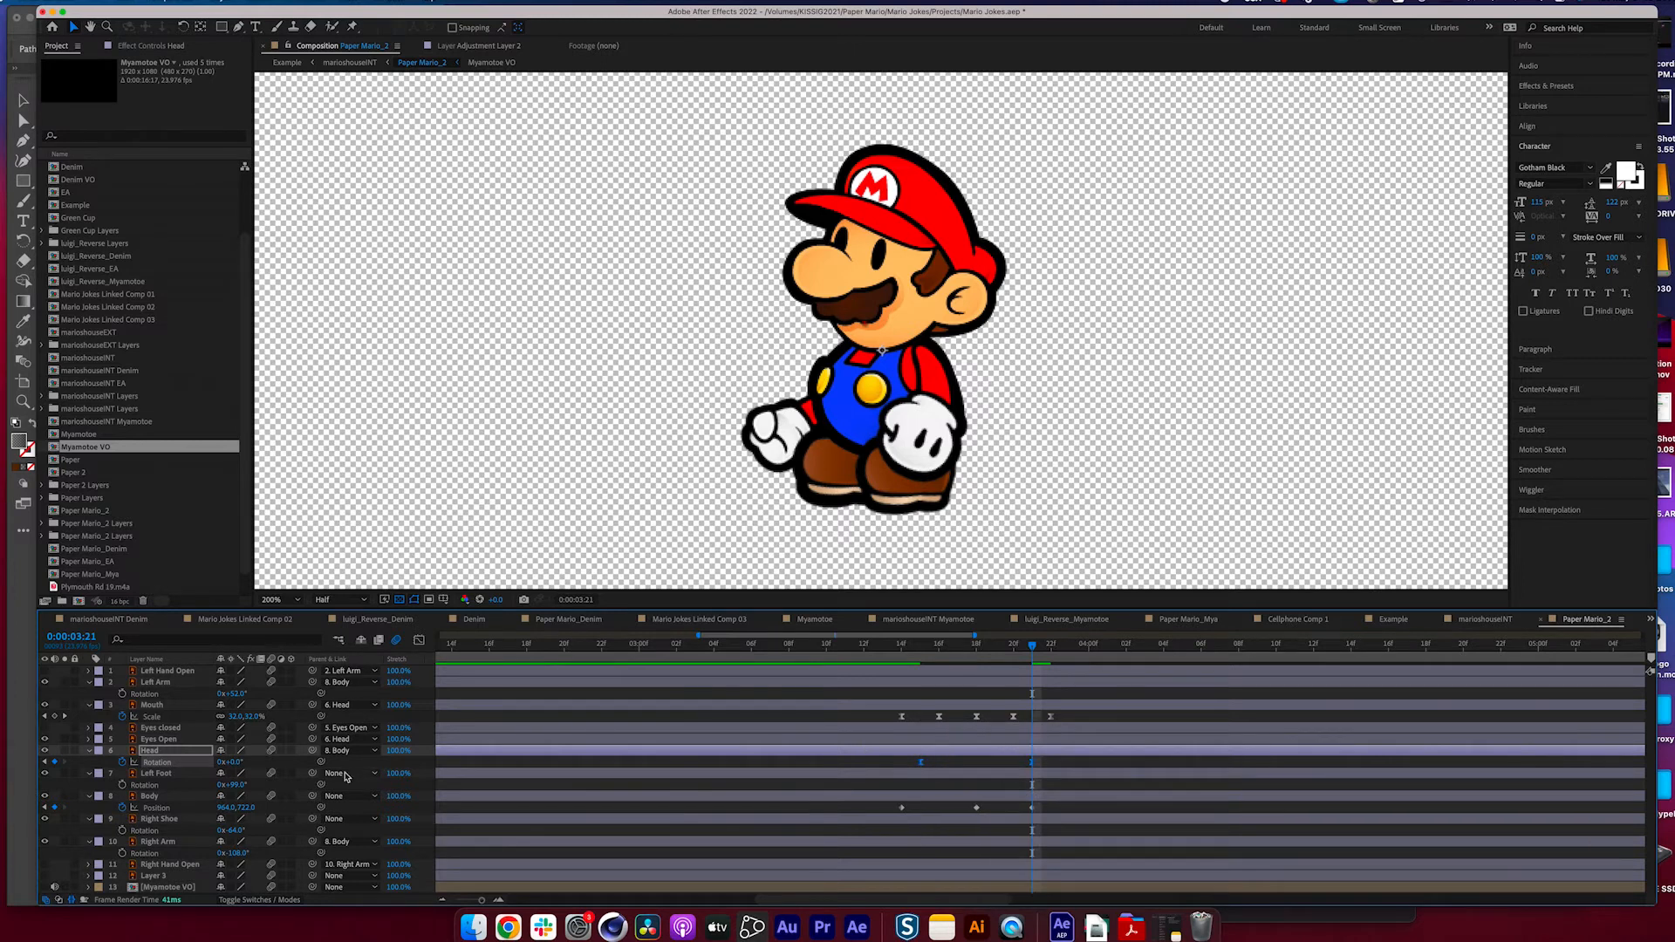
pyautogui.click(419, 640)
pyautogui.click(1011, 682)
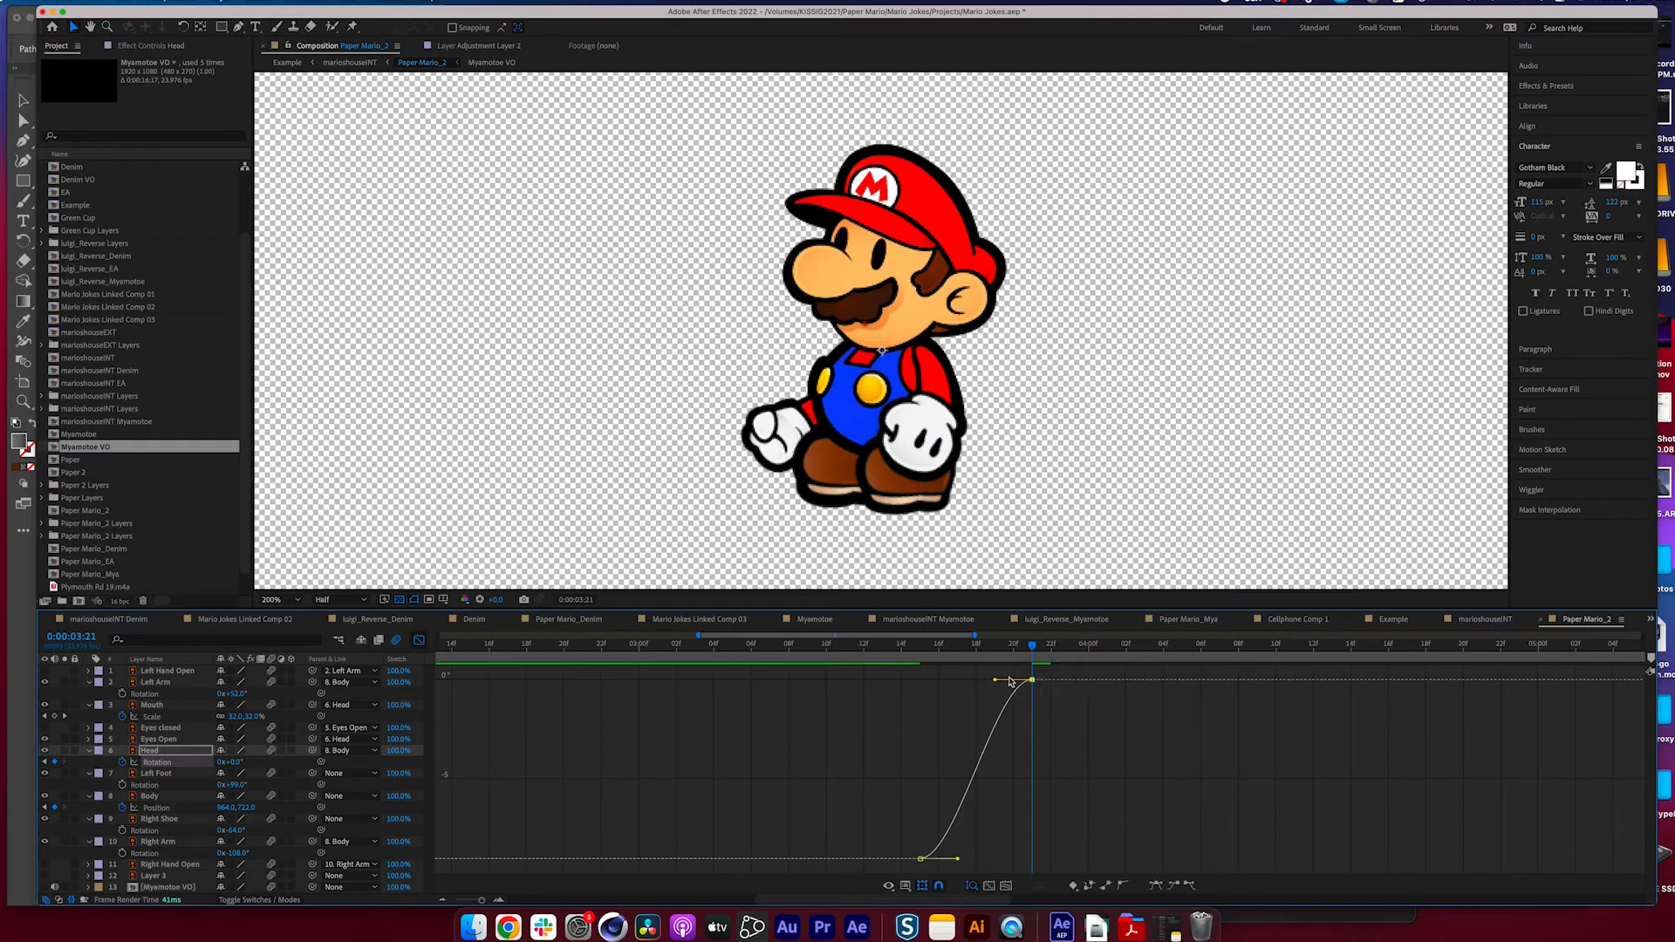
pyautogui.moveTo(998, 685); pyautogui.dragTo(926, 679)
# - Play back the head rotation from 0:00:03:14 and return to the keyframe view
pyautogui.click(898, 644)
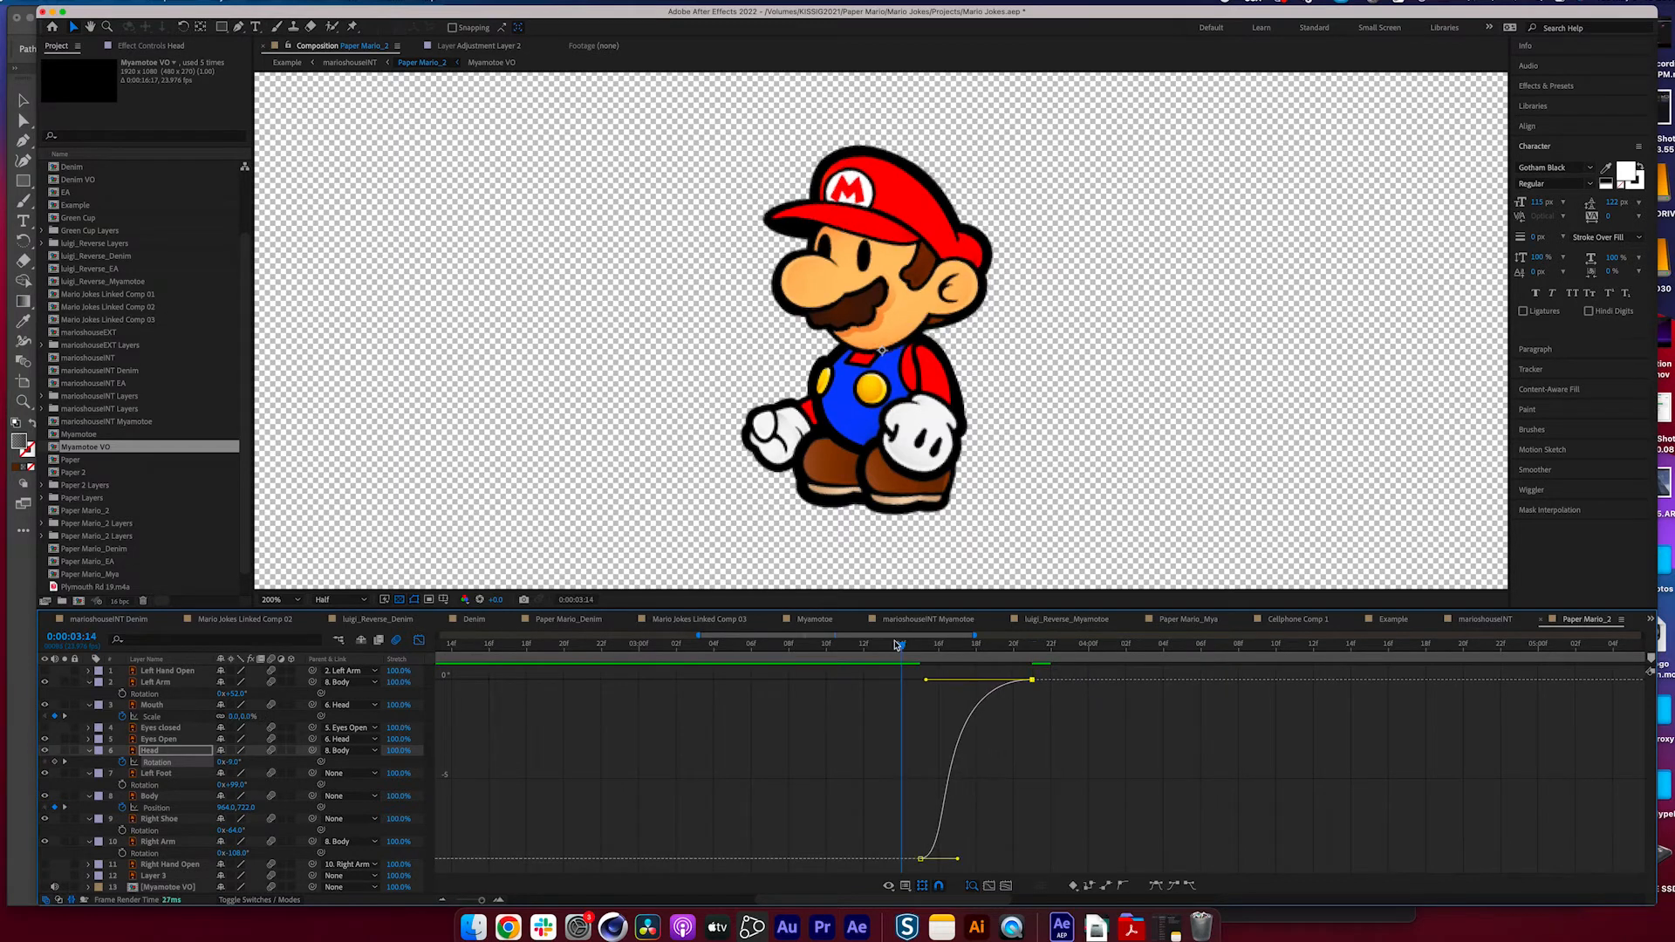
pyautogui.press('space')
pyautogui.press('space')
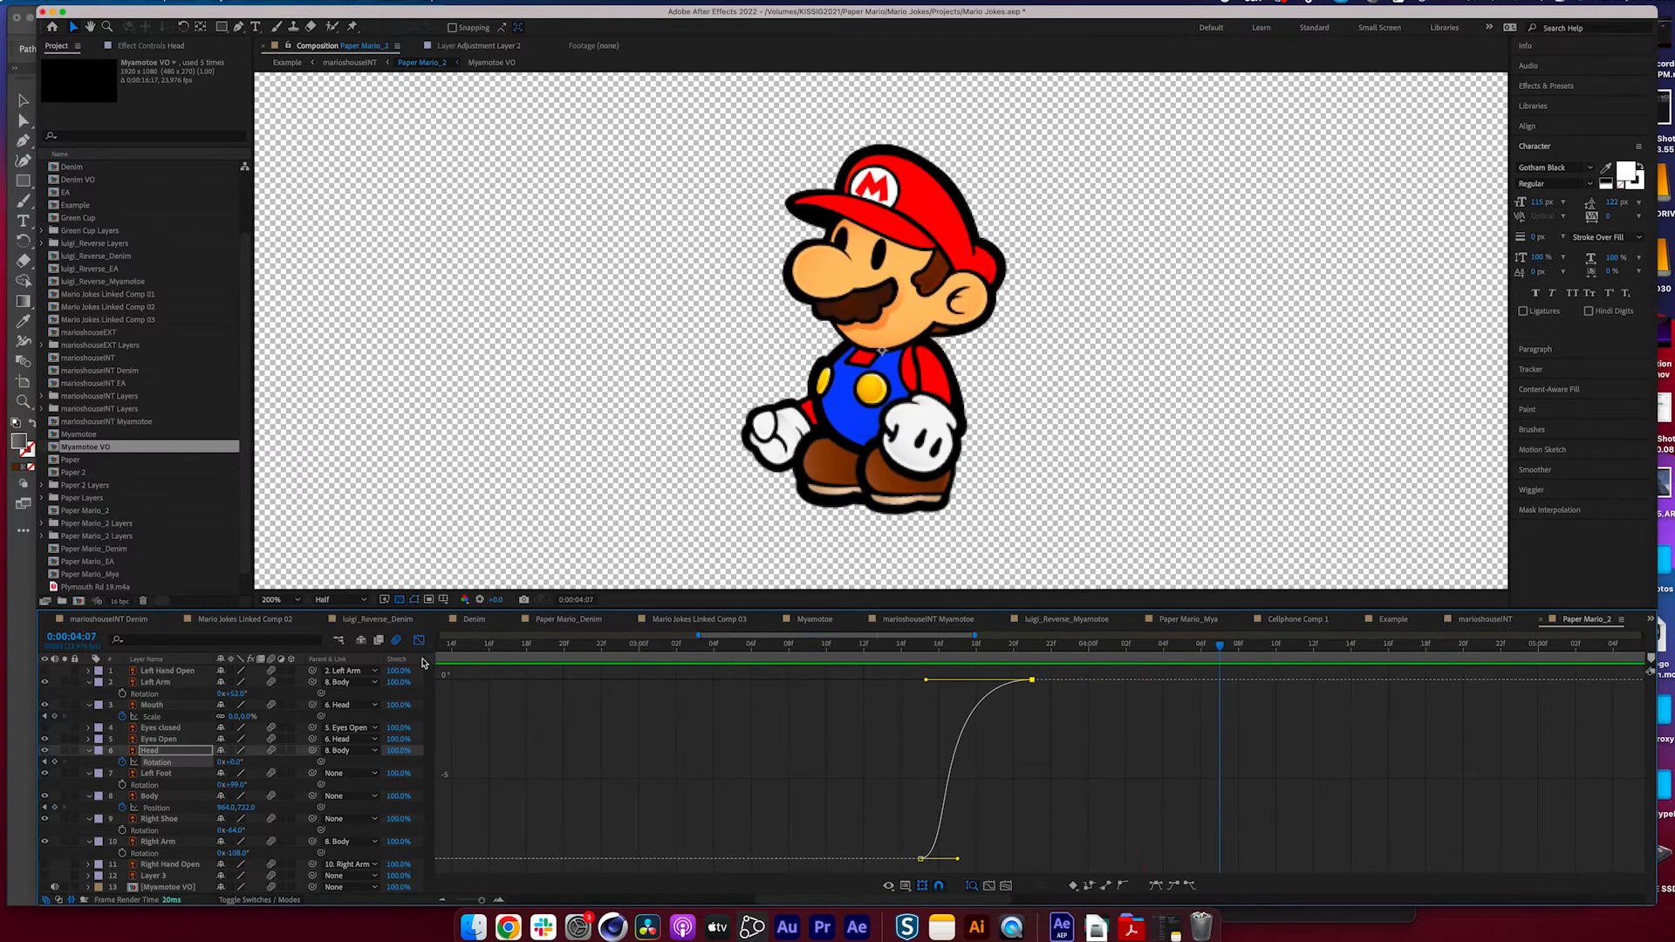
pyautogui.hotkey('shift', 'F3')
pyautogui.press('pageup')
pyautogui.press('pageup')
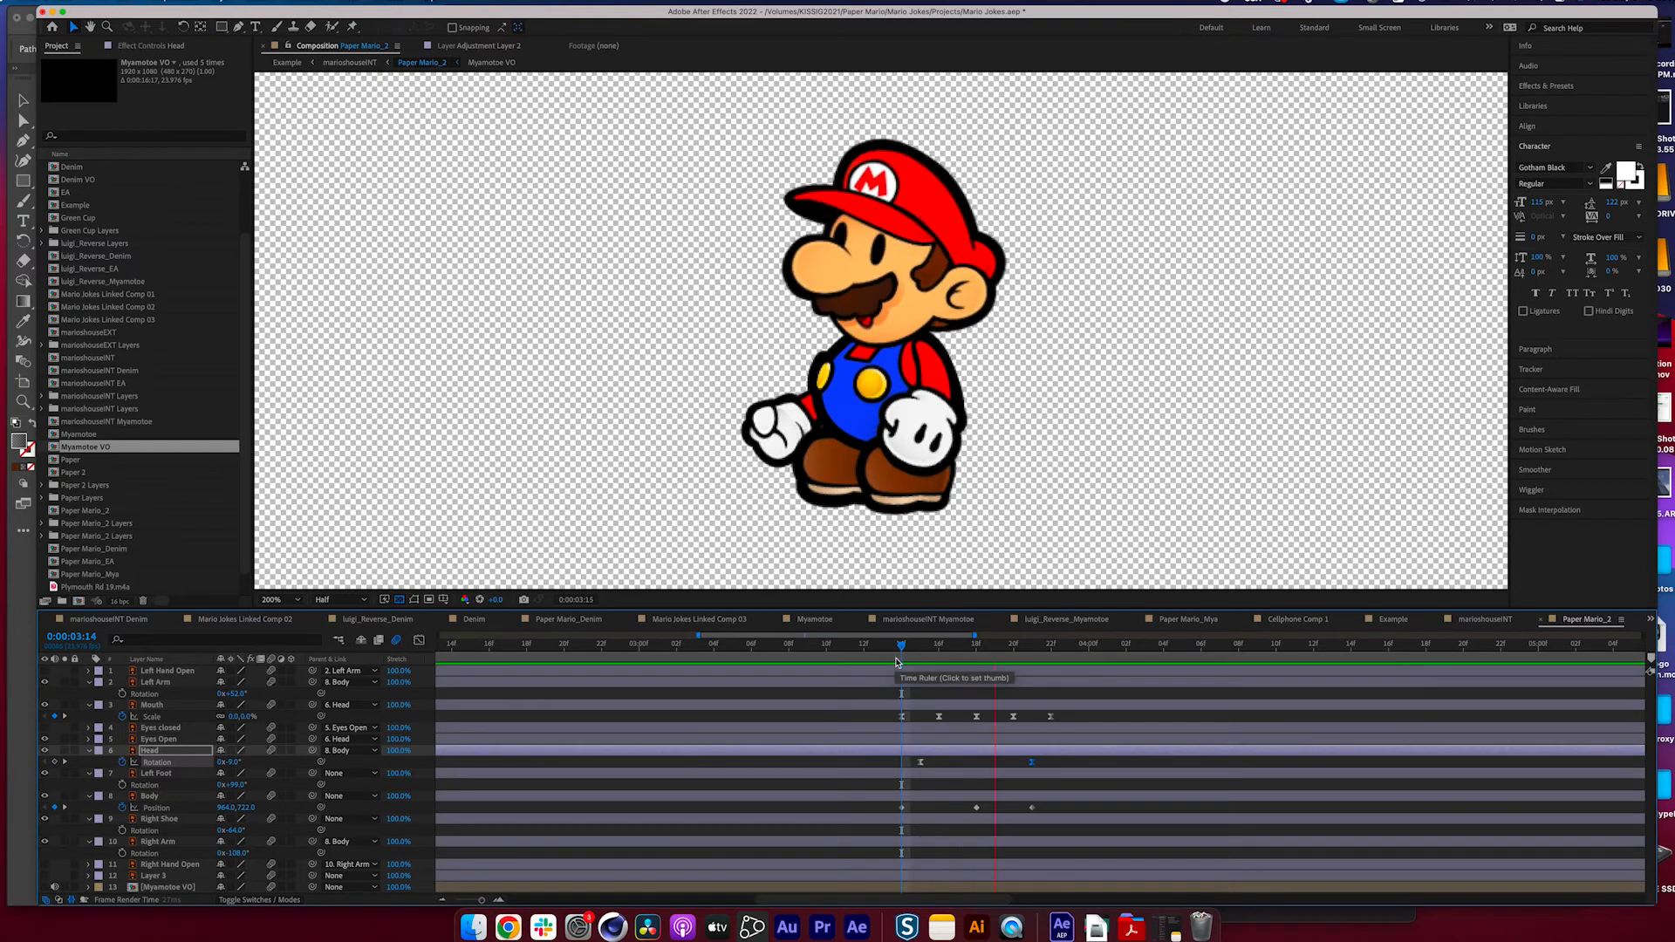
# - Raise the Right Arm with Rotation keyframes at 0:00:03:15 and 0:00:04:00, ending at -32°, and apply Easy Ease to them
pyautogui.moveTo(896, 662); pyautogui.dragTo(912, 661)
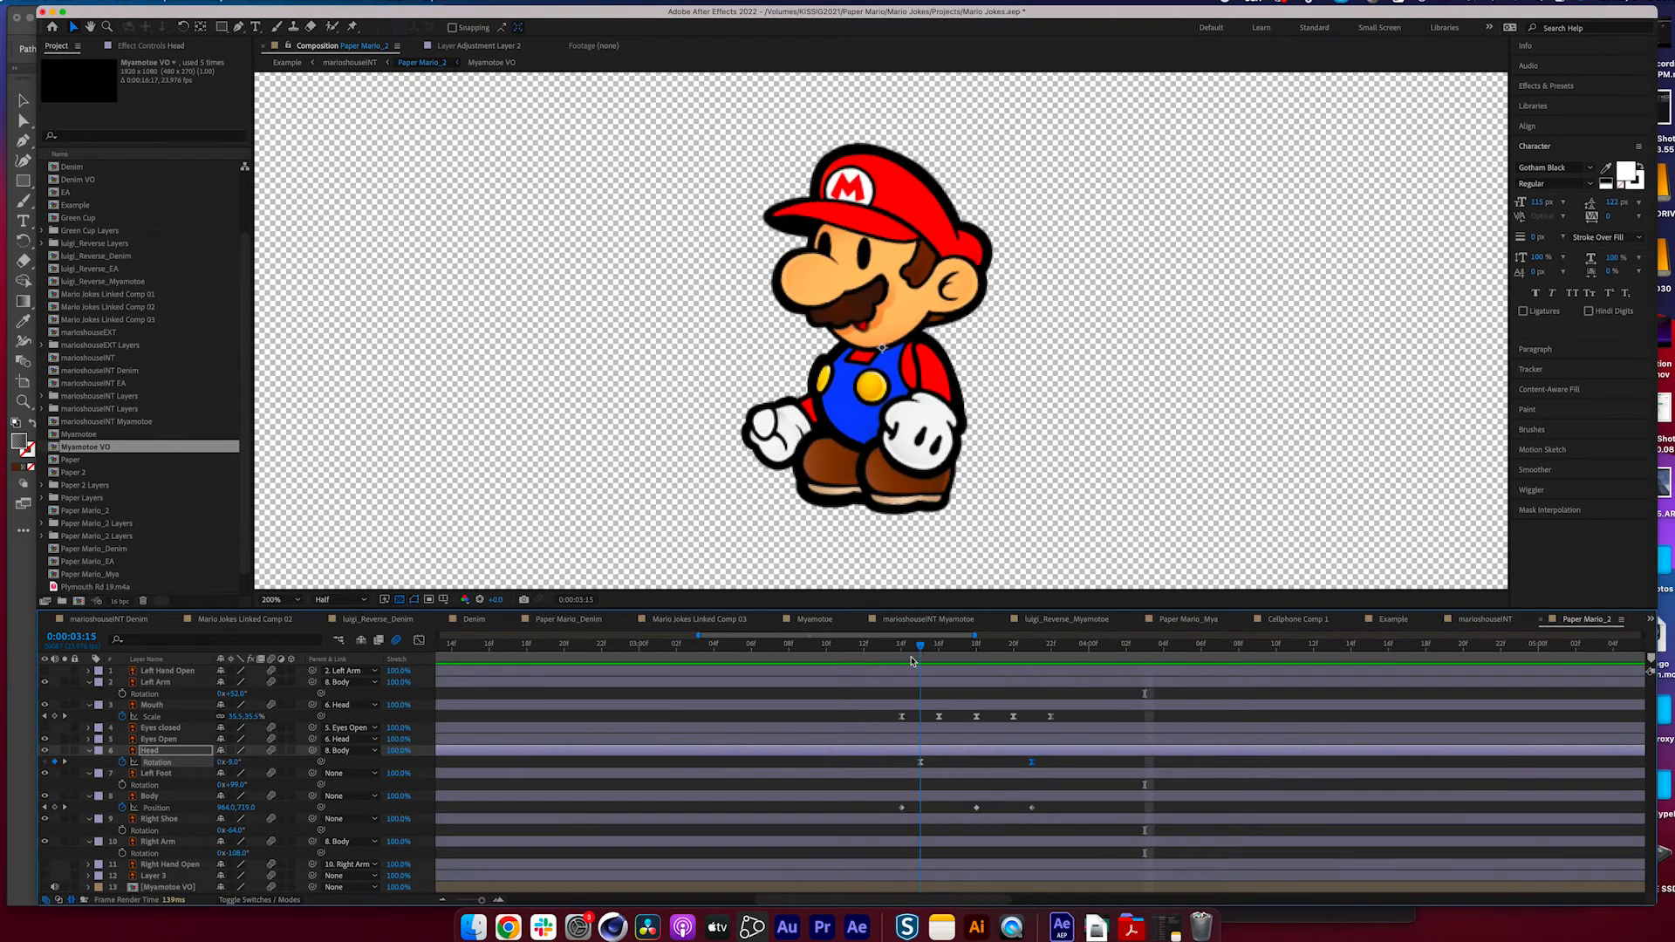
pyautogui.click(168, 683)
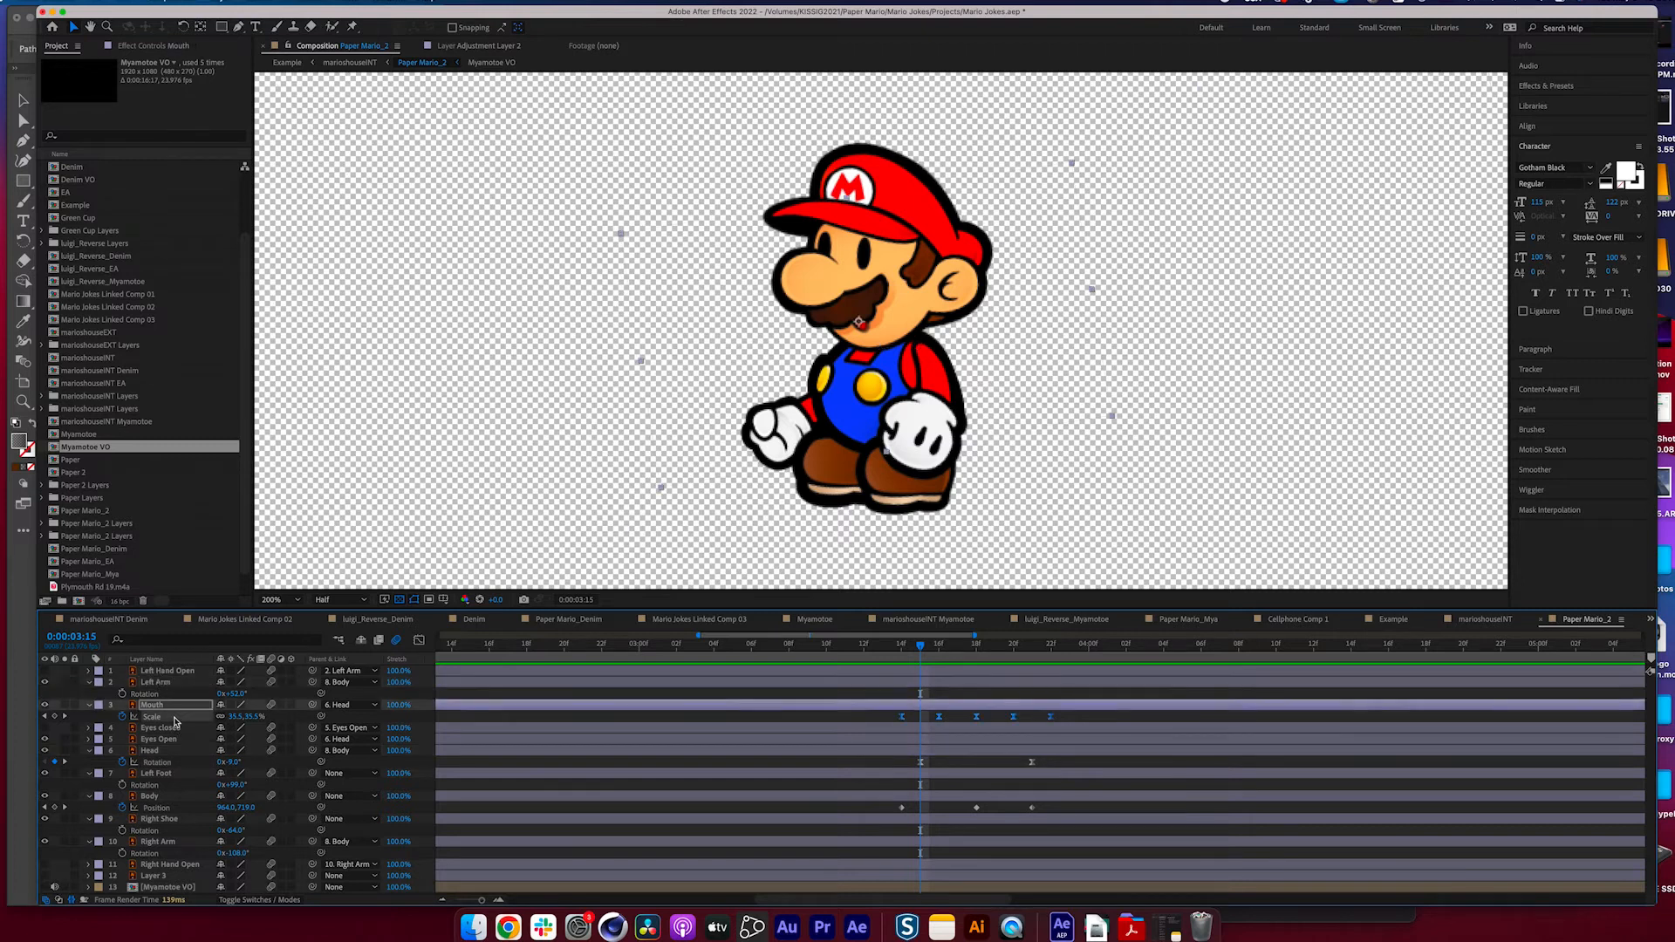
pyautogui.click(170, 843)
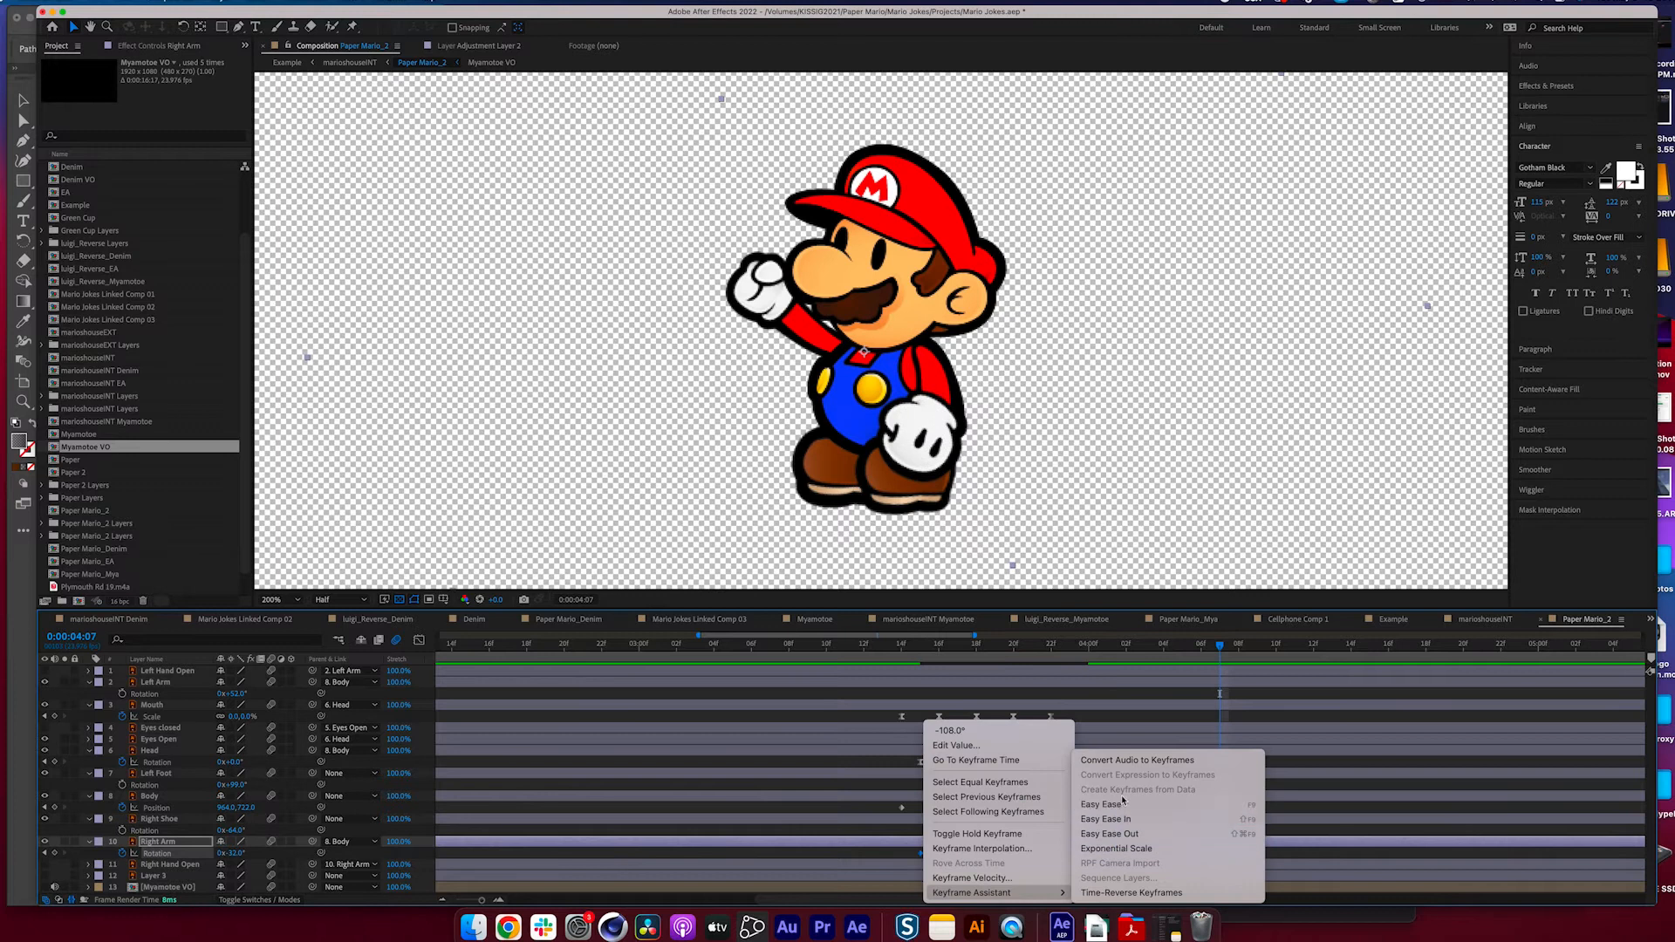
pyautogui.click(1135, 804)
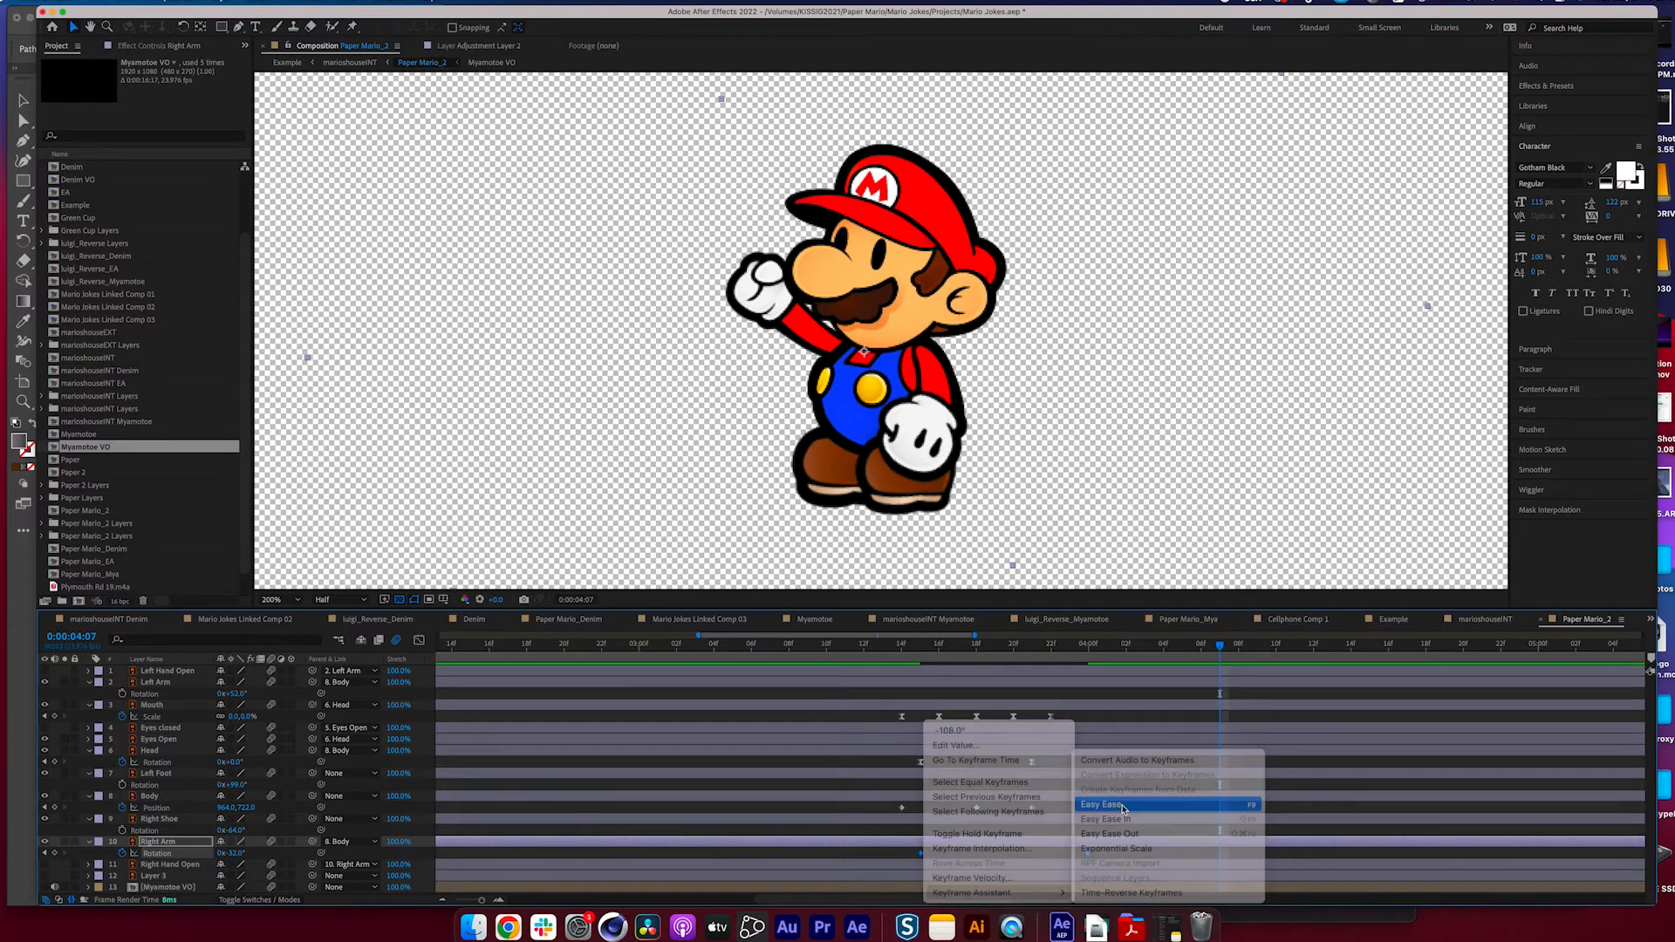
# - Lengthen the ease into the Right Arm's 0:00:04:00 Rotation keyframe in the graph editor and play back the arm raise
pyautogui.click(420, 642)
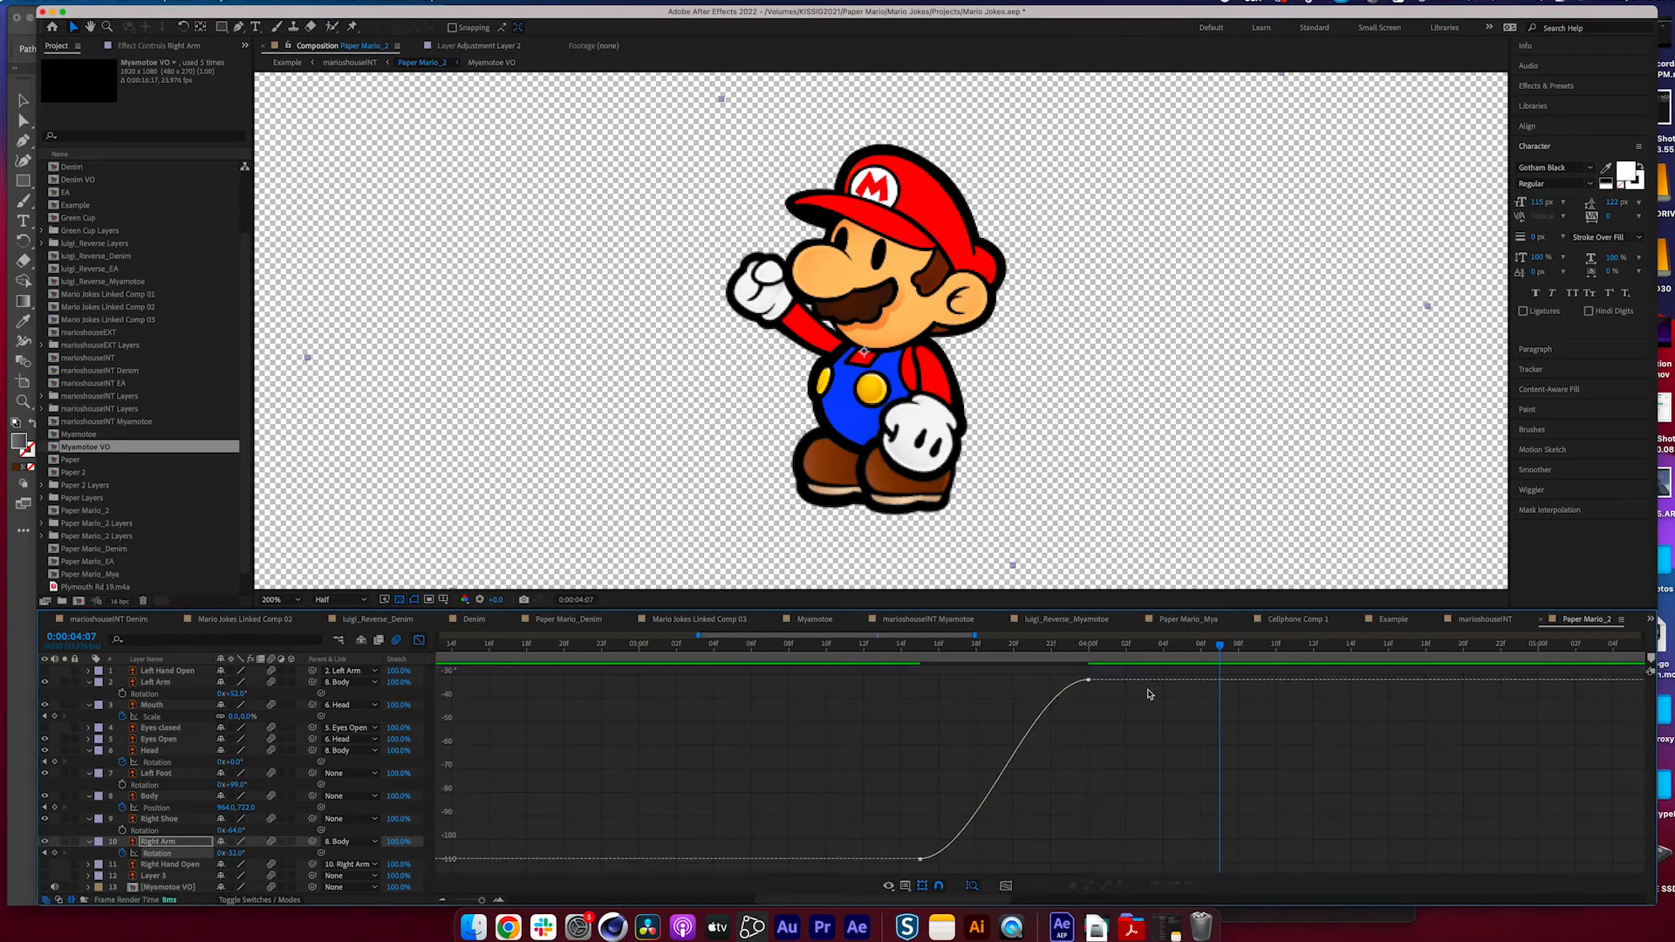
pyautogui.click(1088, 680)
pyautogui.moveTo(1033, 681); pyautogui.dragTo(960, 679)
pyautogui.press('j')
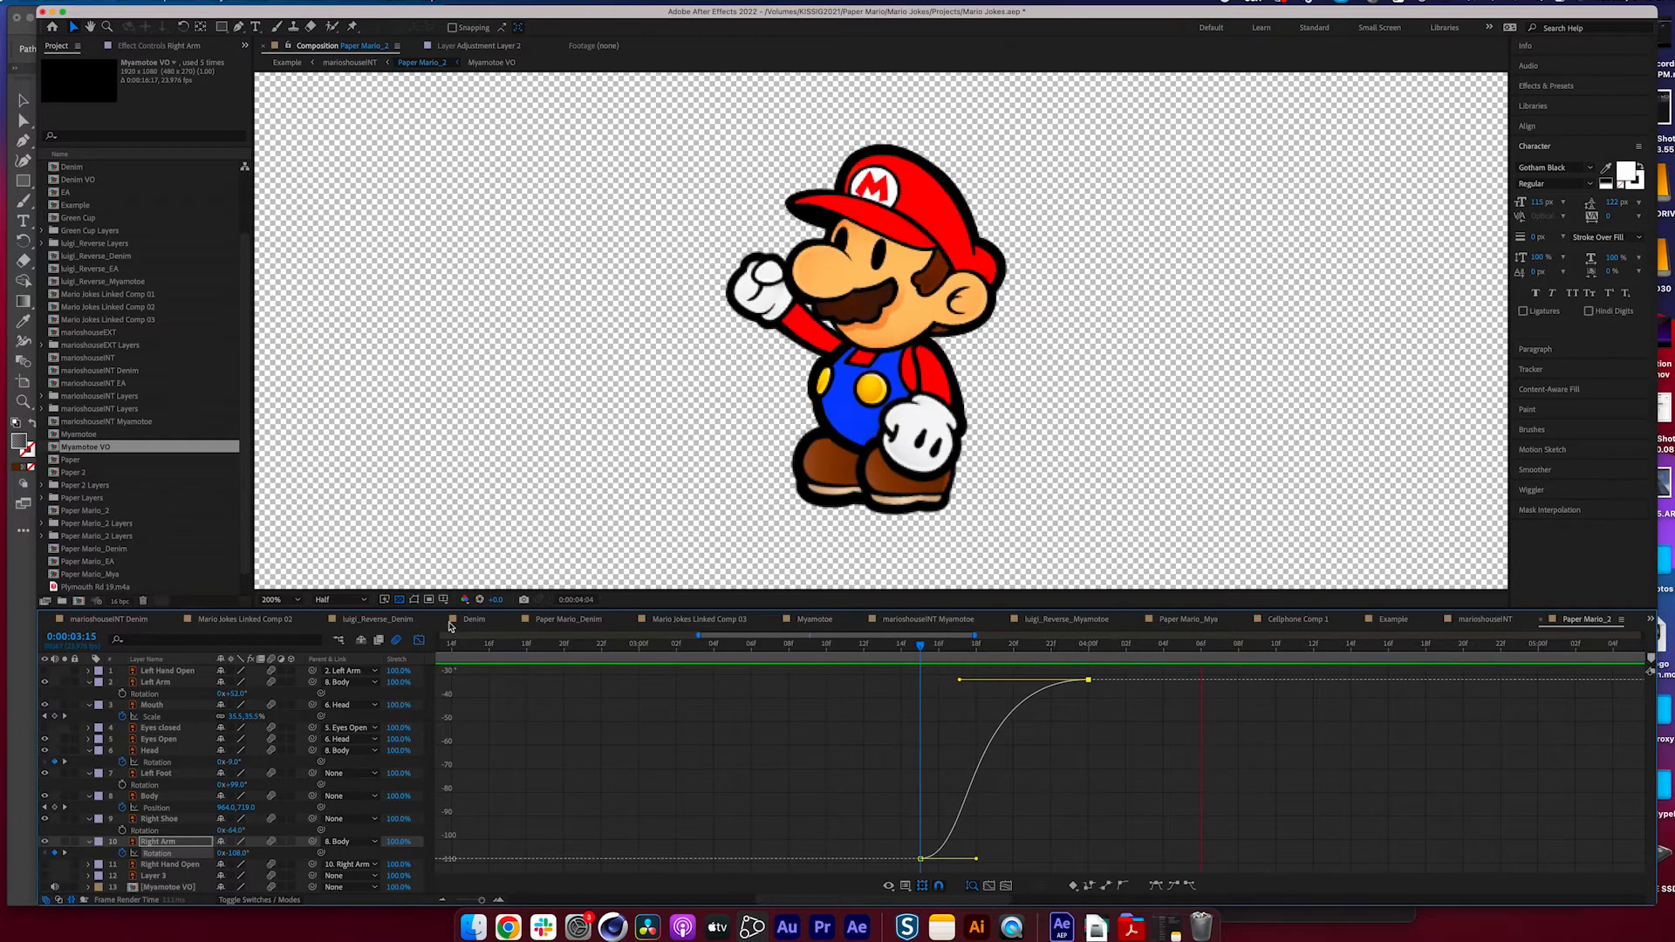
pyautogui.click(420, 642)
pyautogui.click(900, 661)
pyautogui.click(913, 654)
pyautogui.press('space')
pyautogui.press('space')
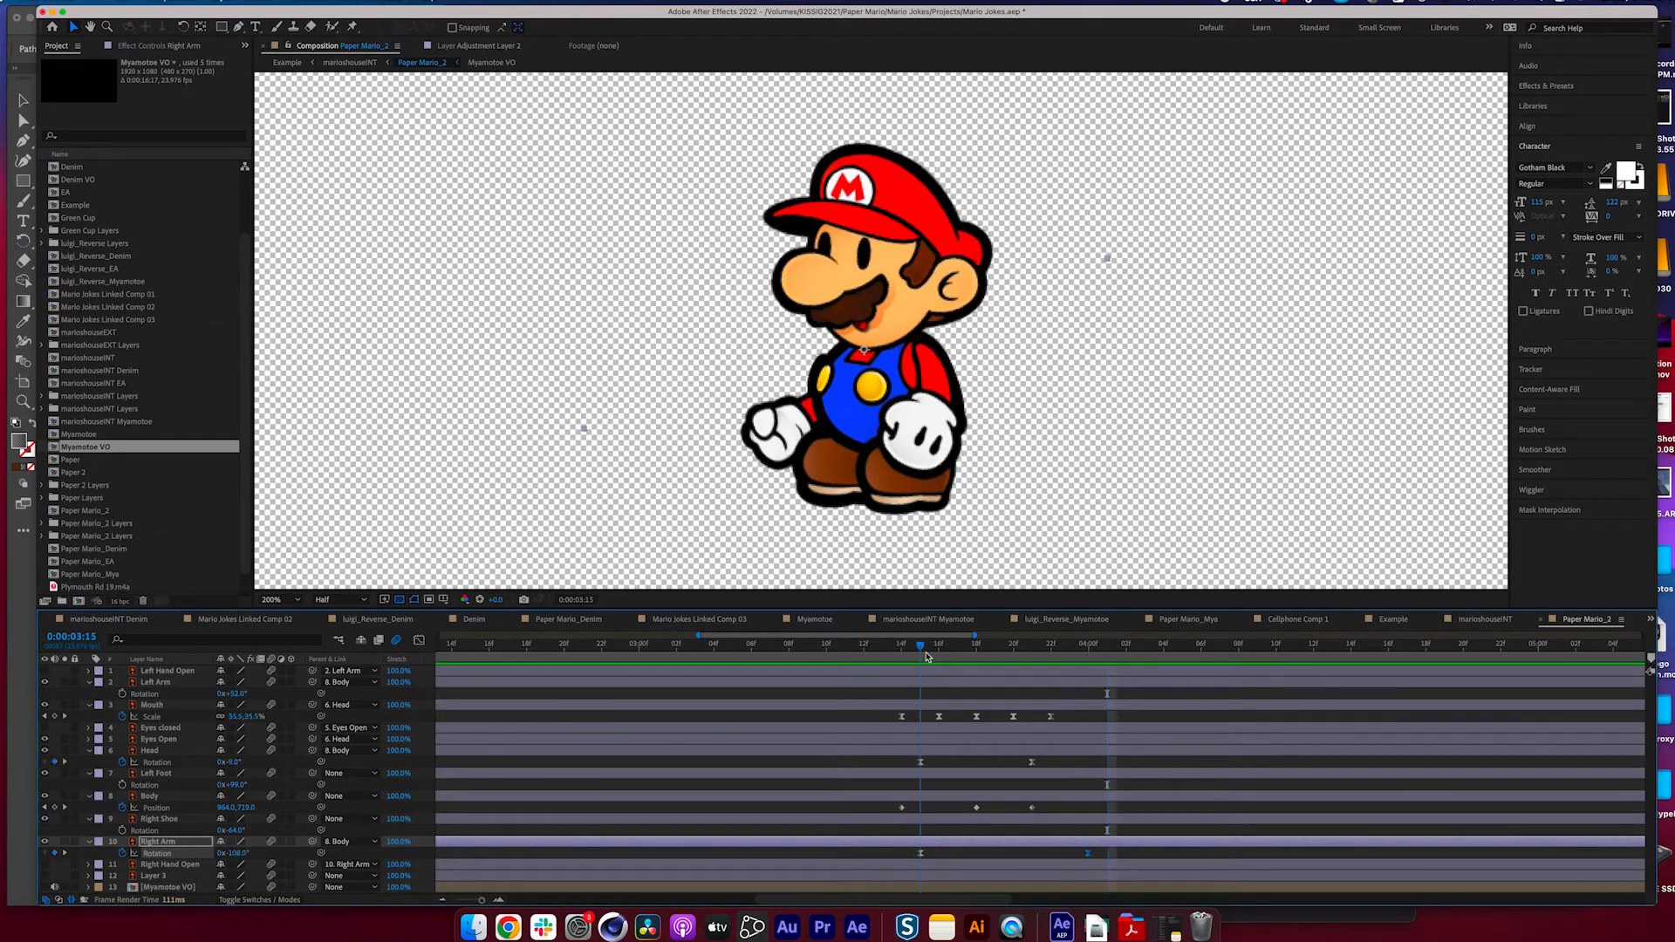
# - Keyframe the Left Arm's Rotation at 0:00:03:15 and set it to 288° at 0:00:04:00
pyautogui.click(181, 685)
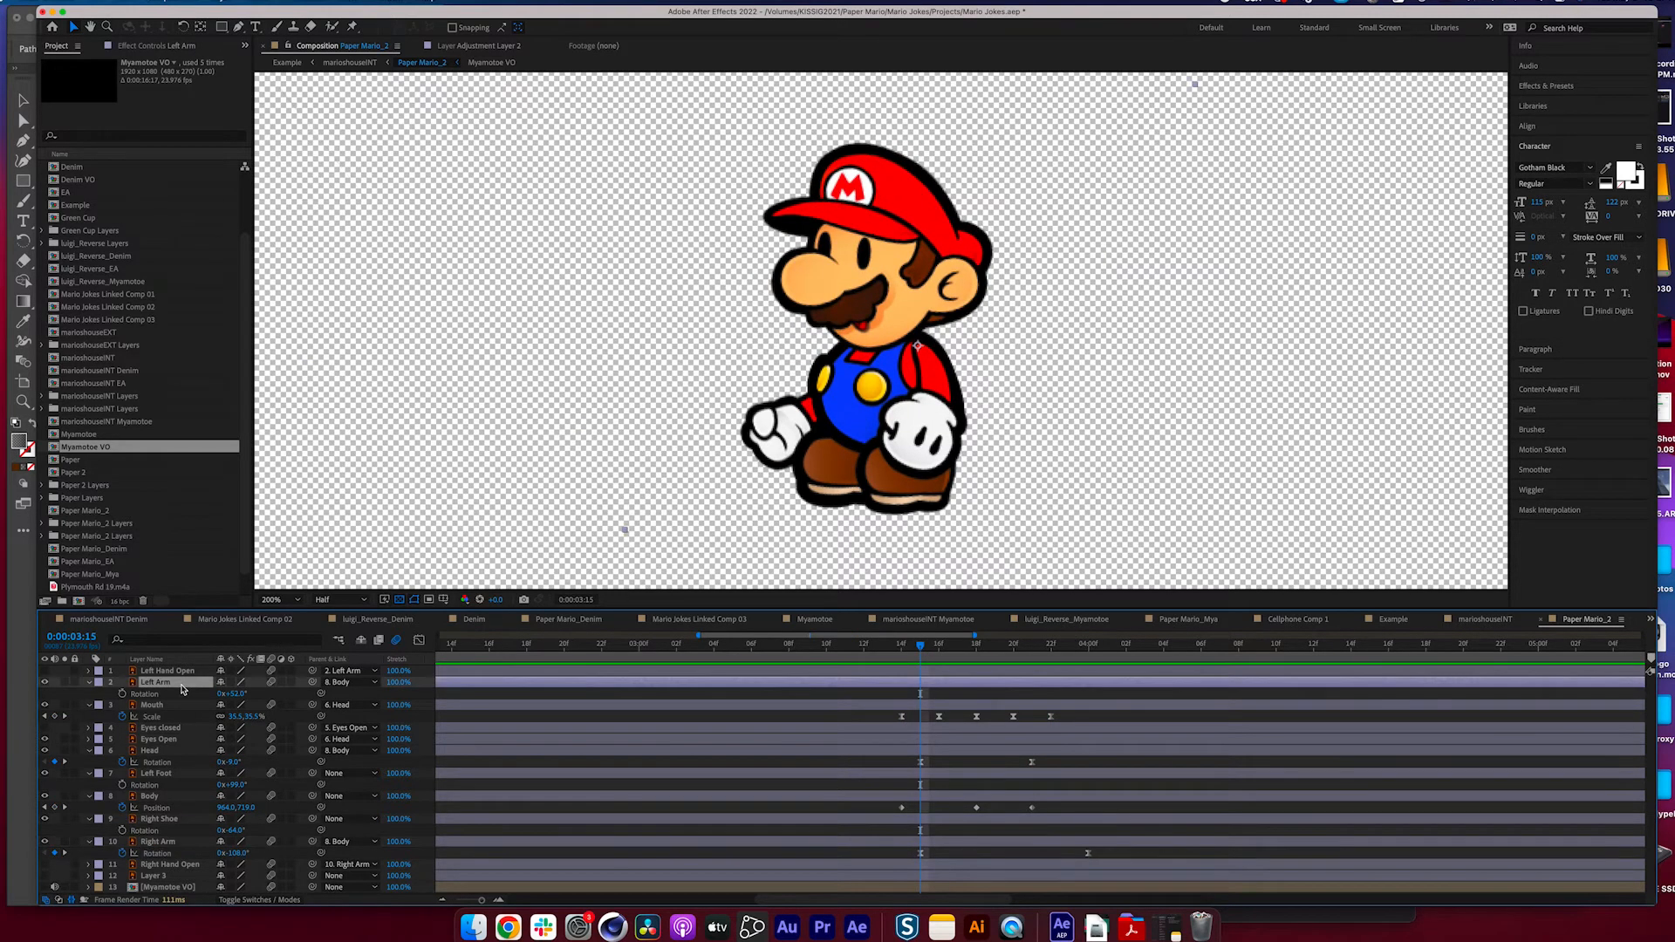
pyautogui.click(123, 694)
pyautogui.click(1088, 665)
pyautogui.moveTo(234, 694); pyautogui.dragTo(375, 675)
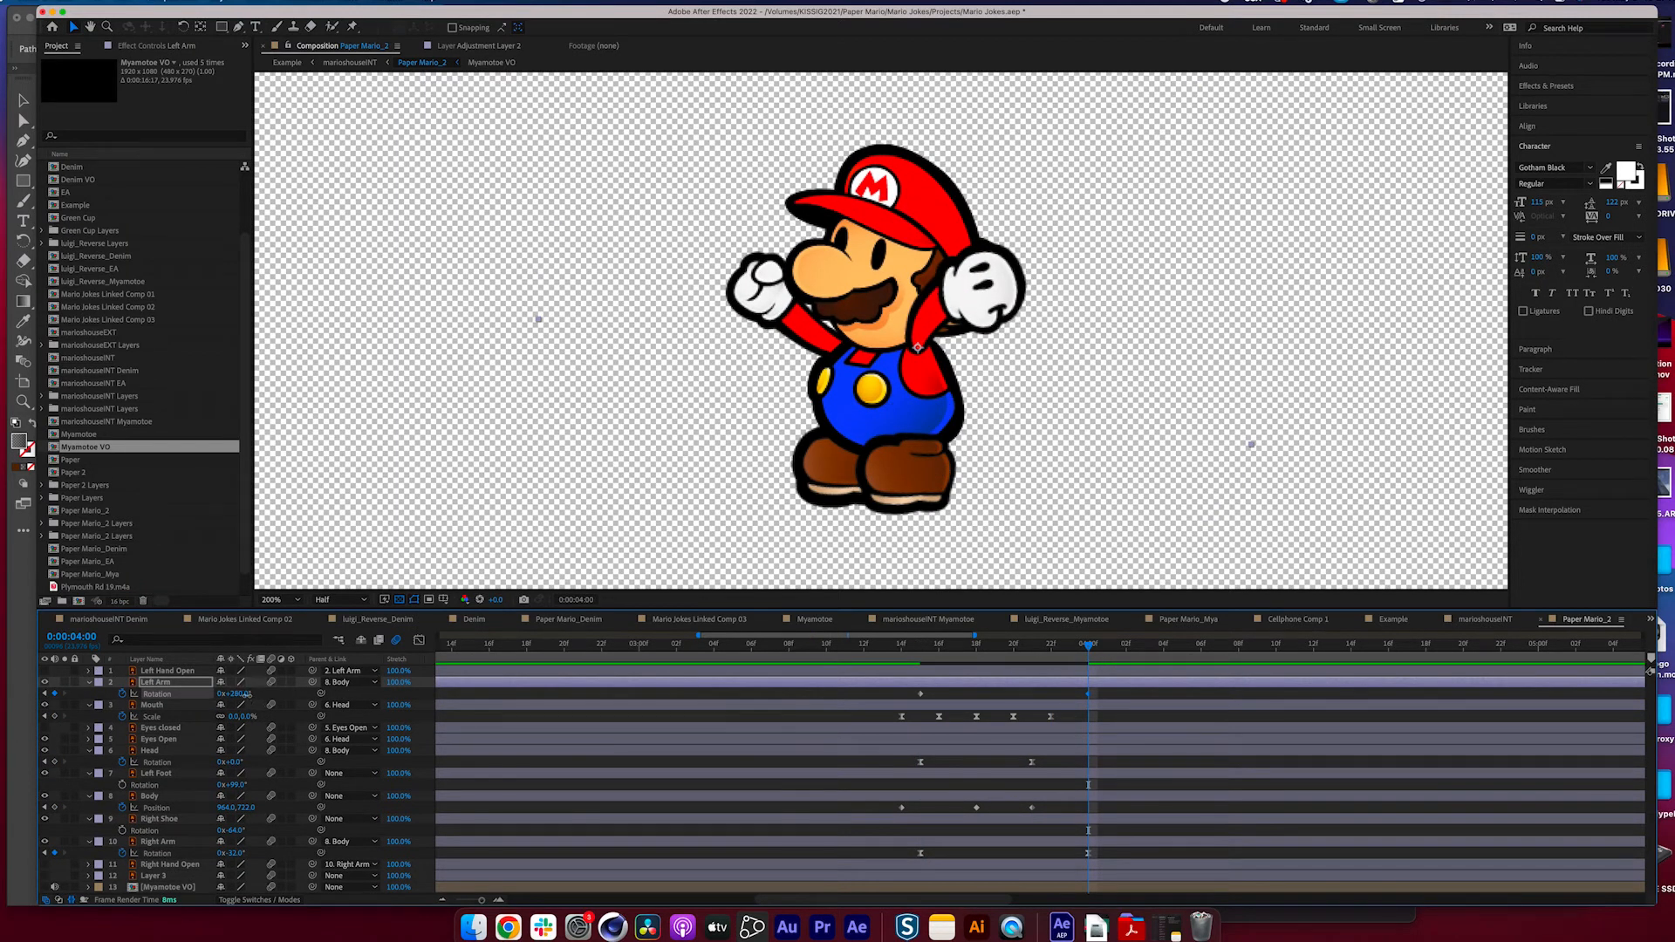
pyautogui.moveTo(247, 695); pyautogui.dragTo(254, 695)
# - Apply Easy Ease to the Left Arm's Rotation keyframes and preview the swing, stopping at 0:00:03:19
pyautogui.click(921, 694)
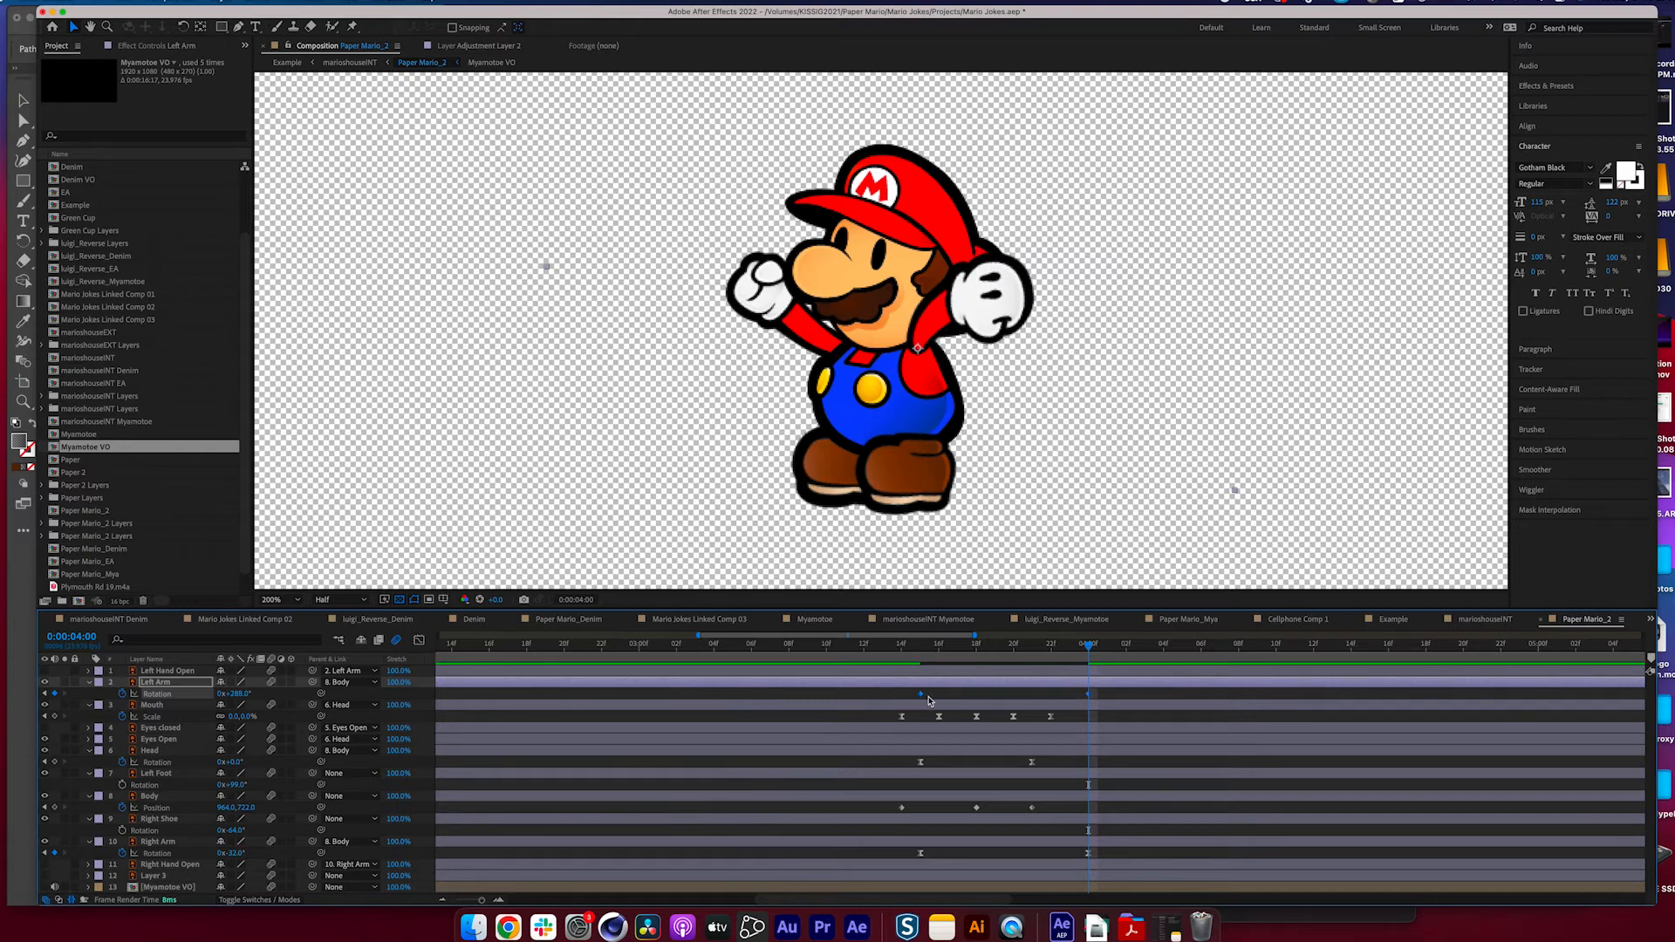
pyautogui.rightClick(922, 696)
pyautogui.moveTo(995, 870)
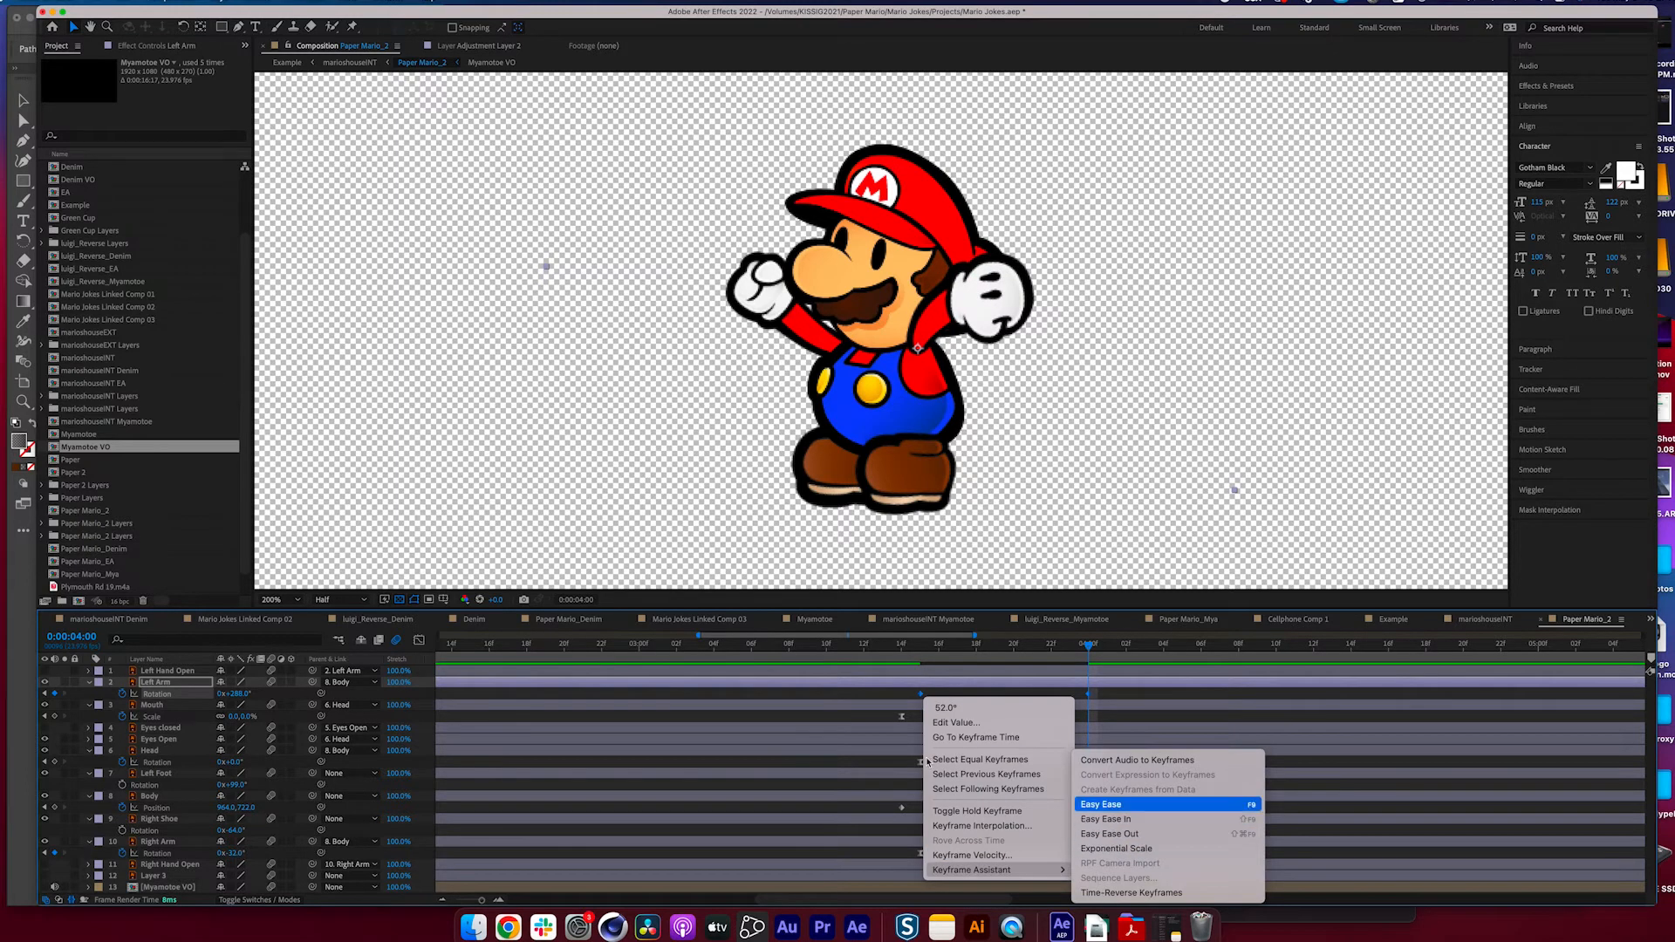
pyautogui.click(1102, 803)
pyautogui.press('space')
pyautogui.moveTo(938, 659); pyautogui.dragTo(995, 656)
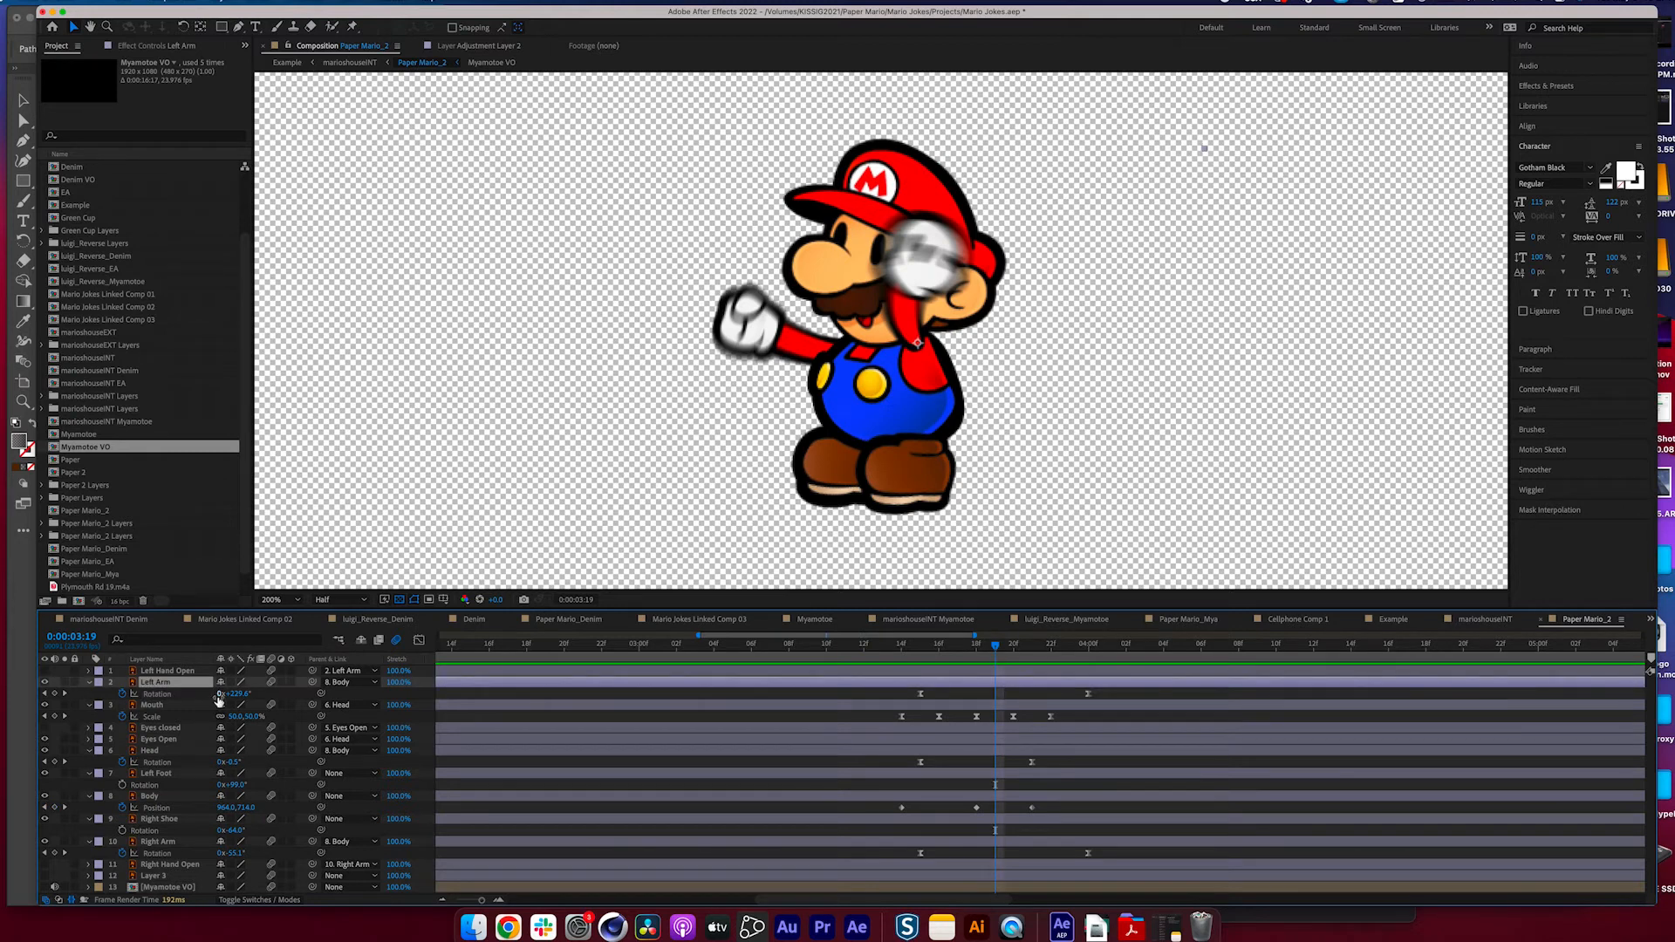
# - Show Left Hand Open, split it at 0:00:03:19, delete the part before the split and end Left Arm at that frame
pyautogui.click(957, 684)
pyautogui.click(973, 672)
pyautogui.click(44, 670)
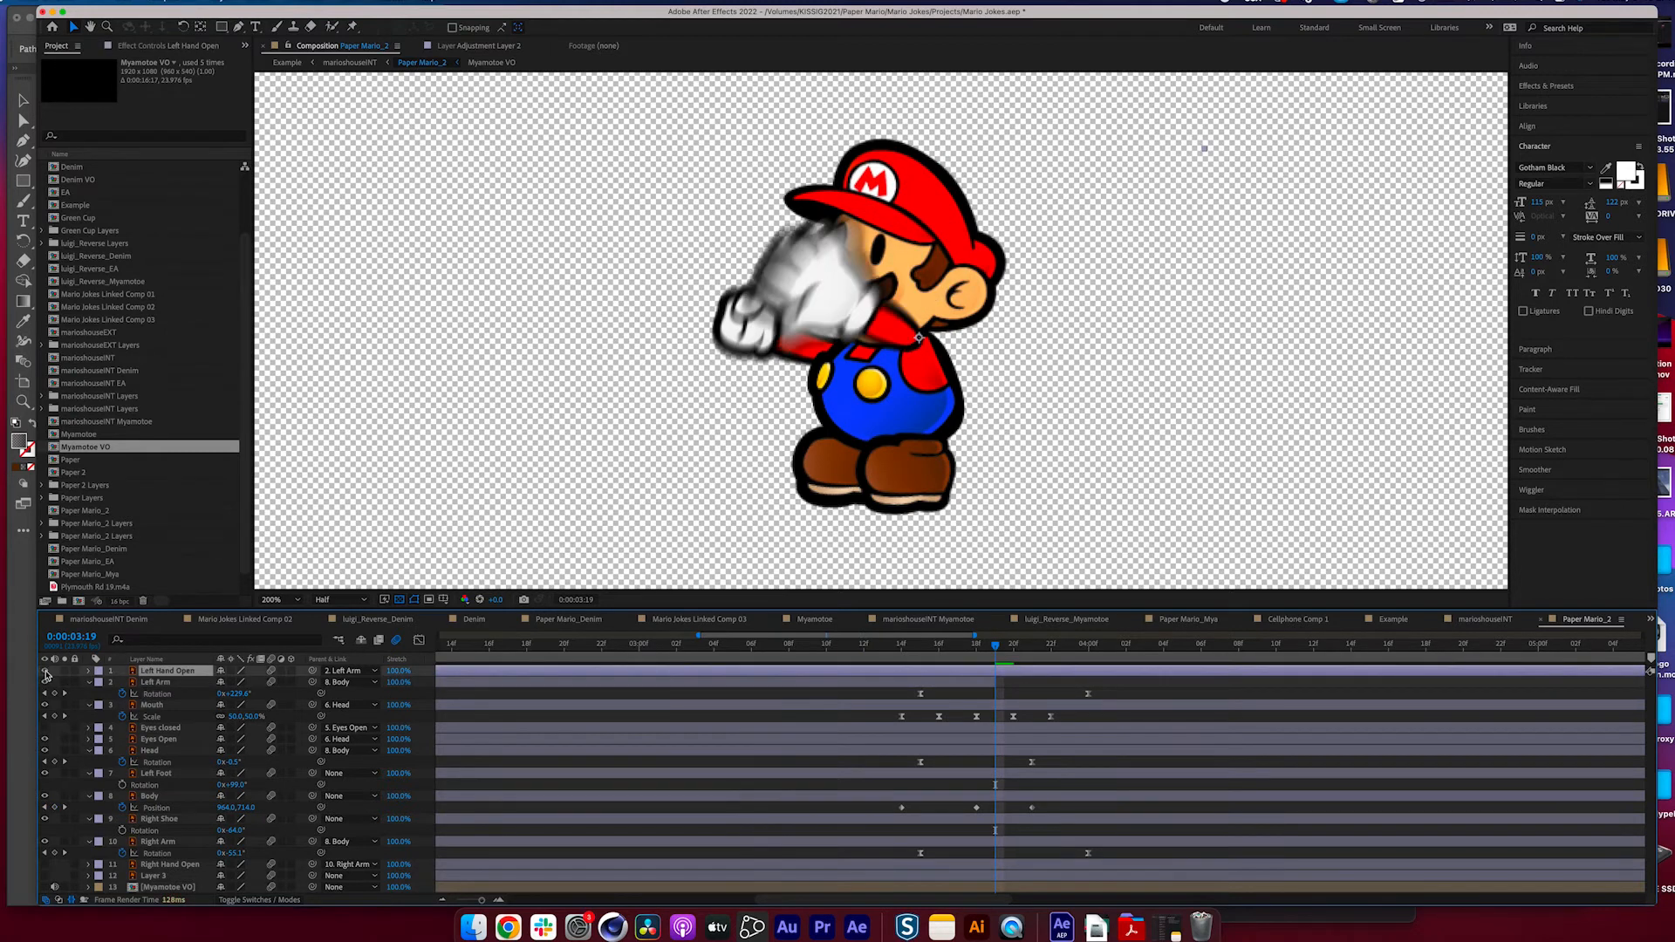
pyautogui.press('super+shift+d')
pyautogui.click(979, 688)
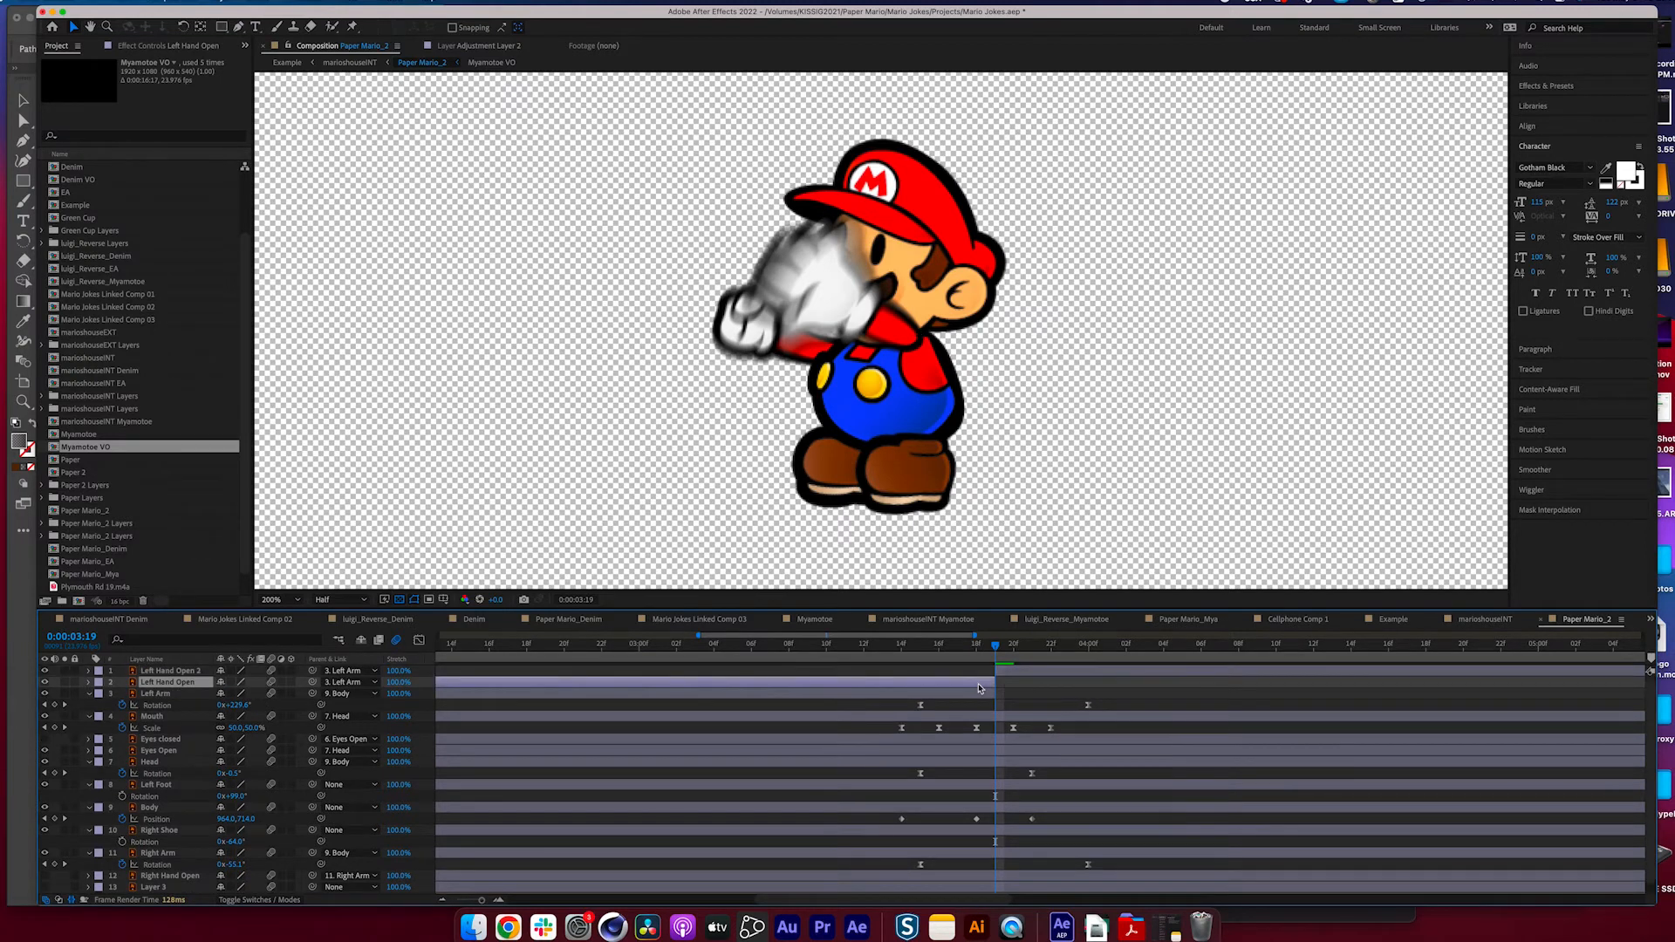
pyautogui.press('Delete')
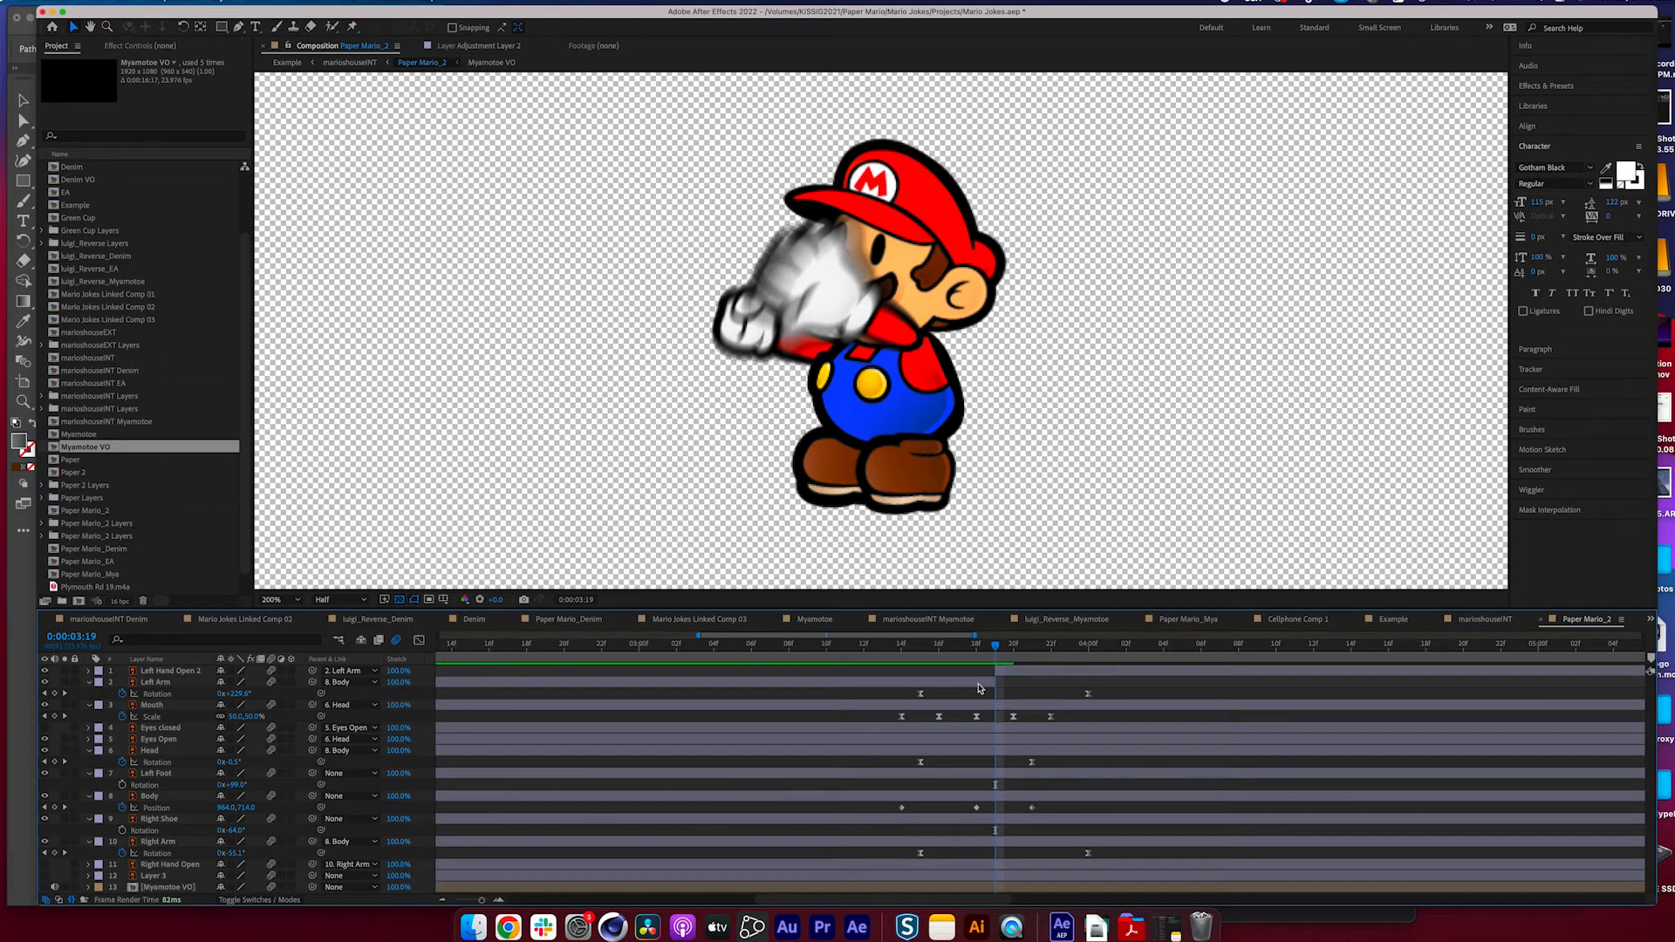
# - Set the Left Arm's Rotation at 0:00:04:00 to about 356° and play back the arm swing with the open hand
pyautogui.press('space')
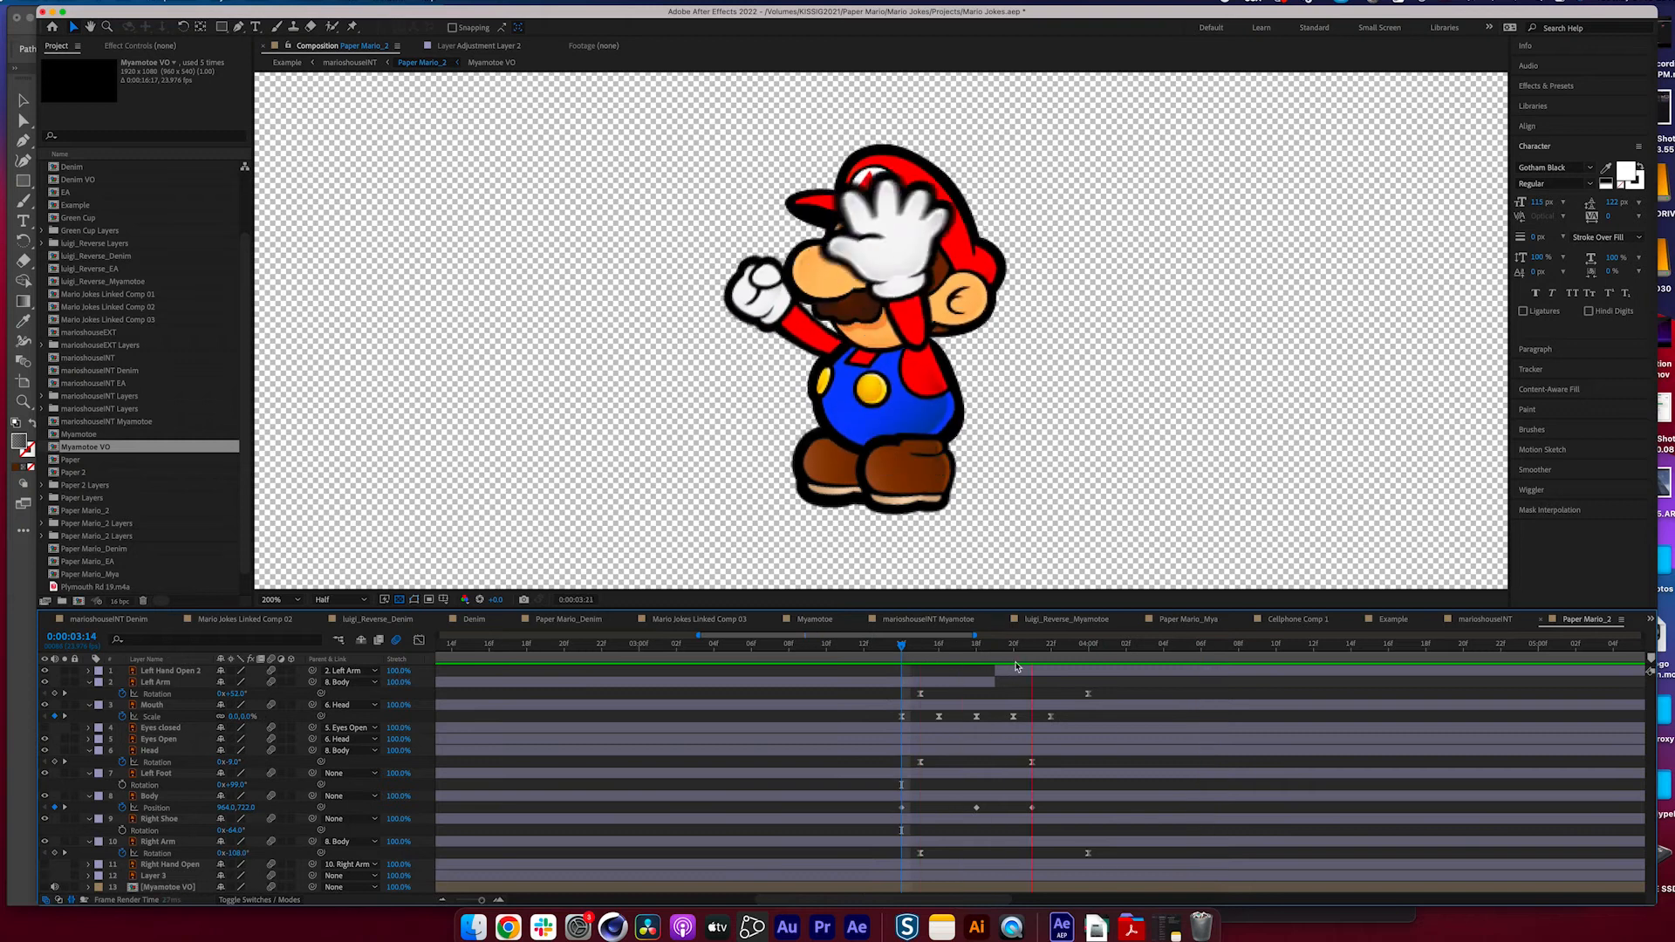
pyautogui.press('j')
pyautogui.moveTo(229, 694); pyautogui.dragTo(196, 694)
pyautogui.click(902, 645)
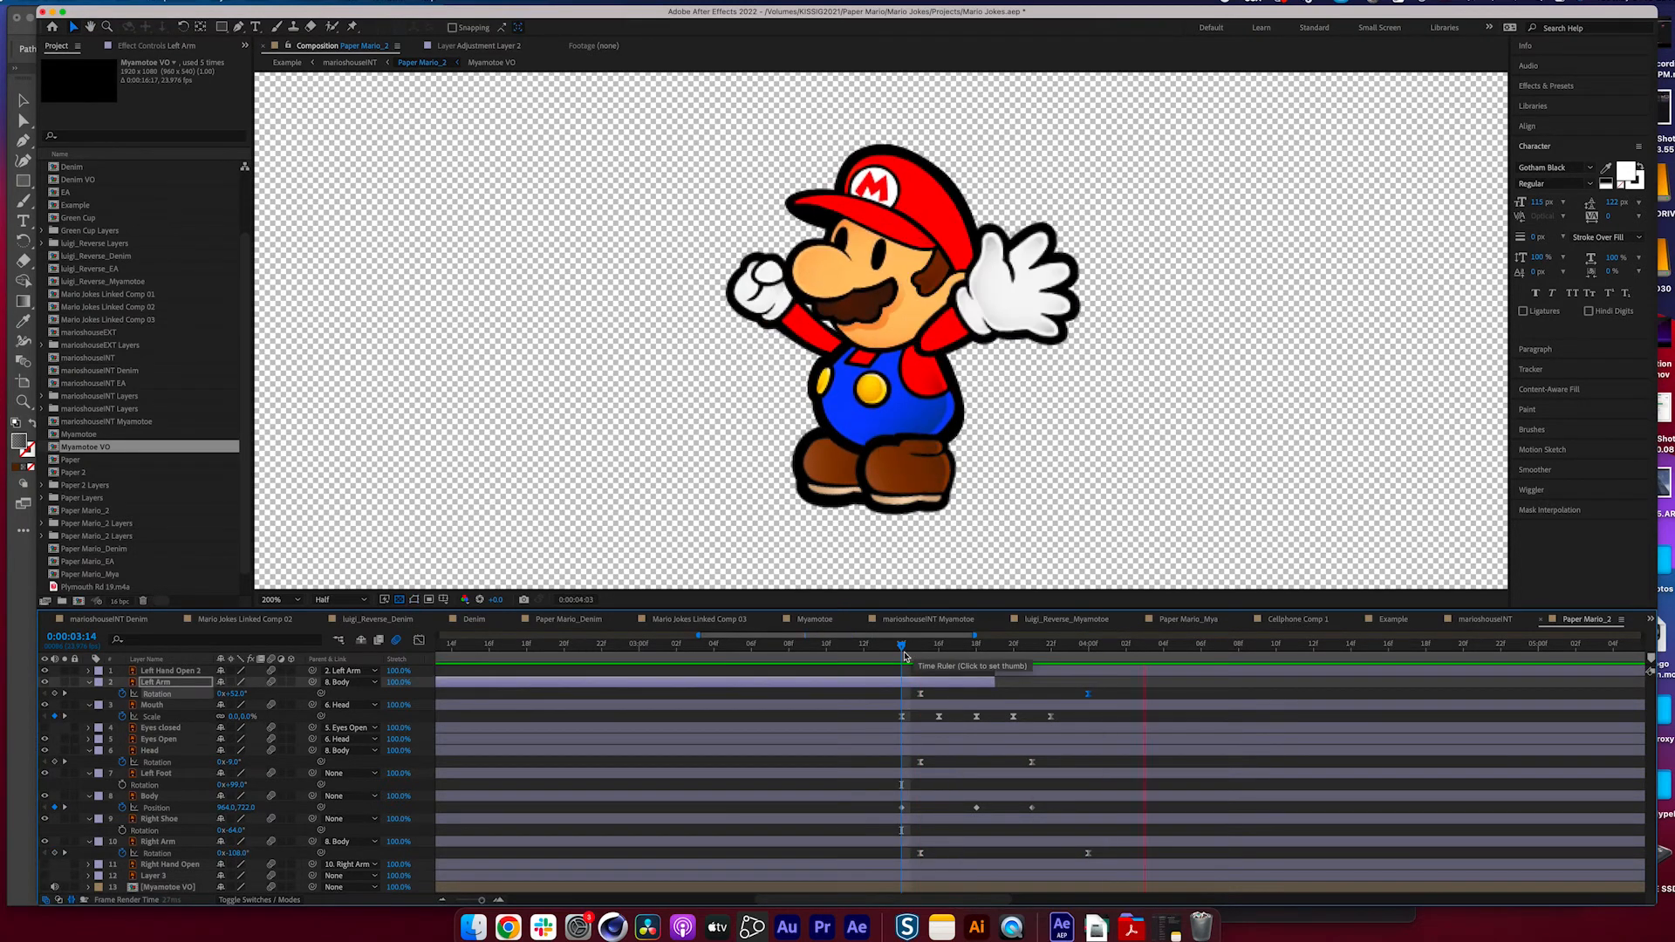
pyautogui.press('space')
pyautogui.press('space')
pyautogui.press('space')
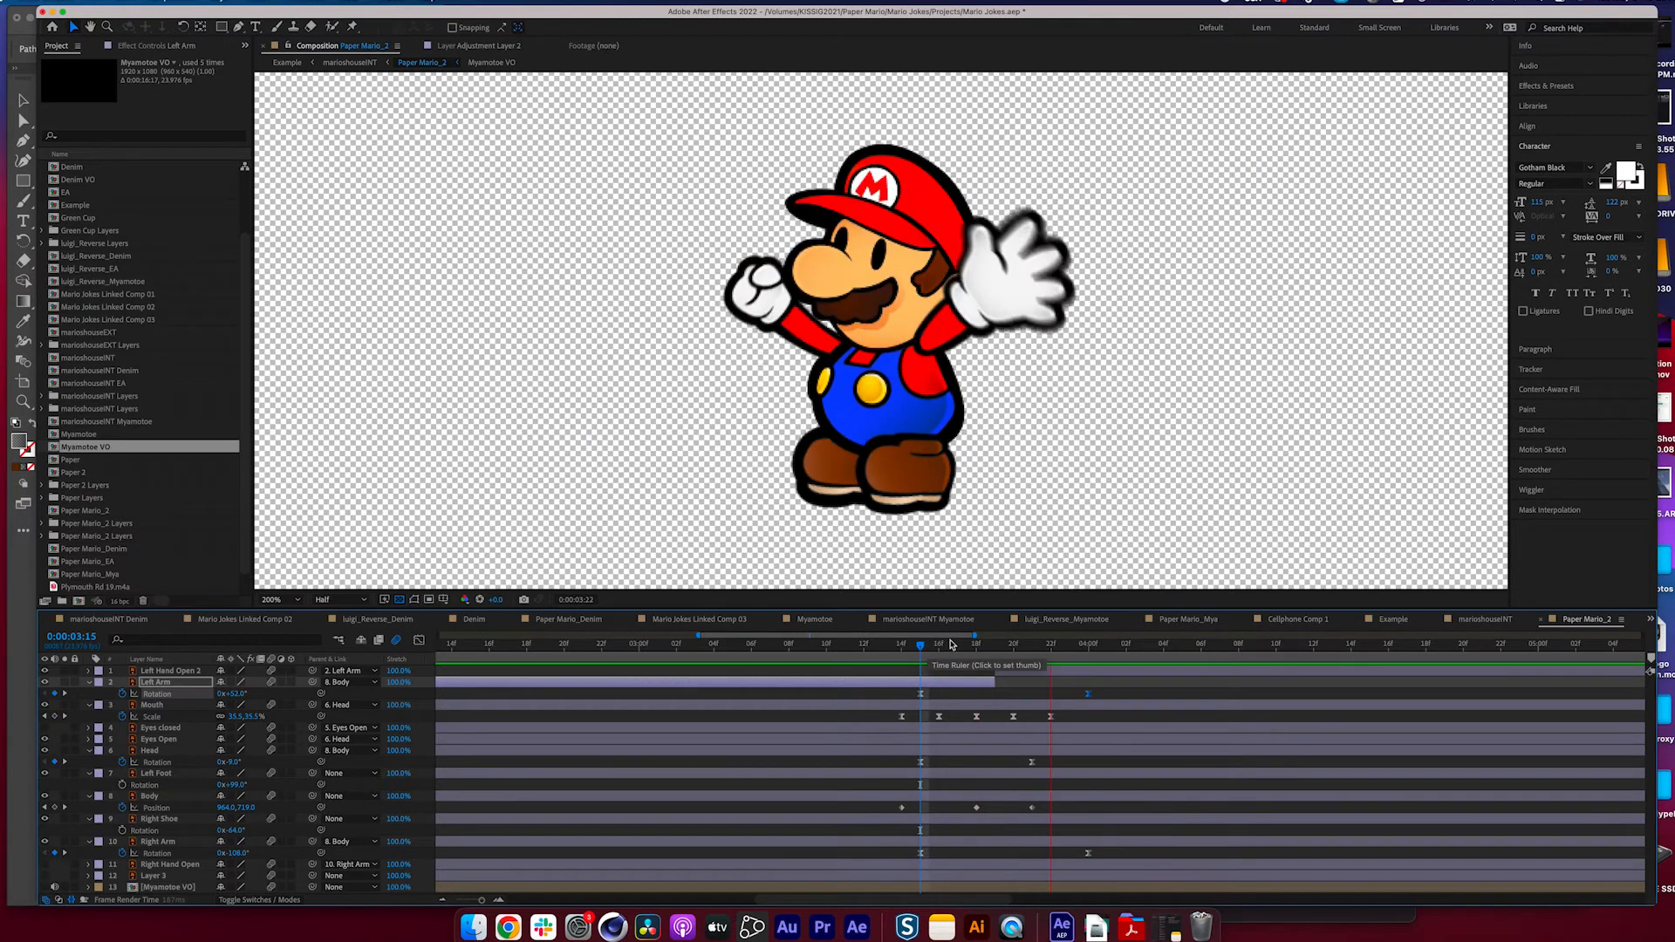
# - Switch from Right Arm to Right Hand Open at 0:00:03:19 and set the Right Arm's final Rotation to -11°
pyautogui.click(995, 647)
pyautogui.click(1014, 841)
pyautogui.press('super+shift+d')
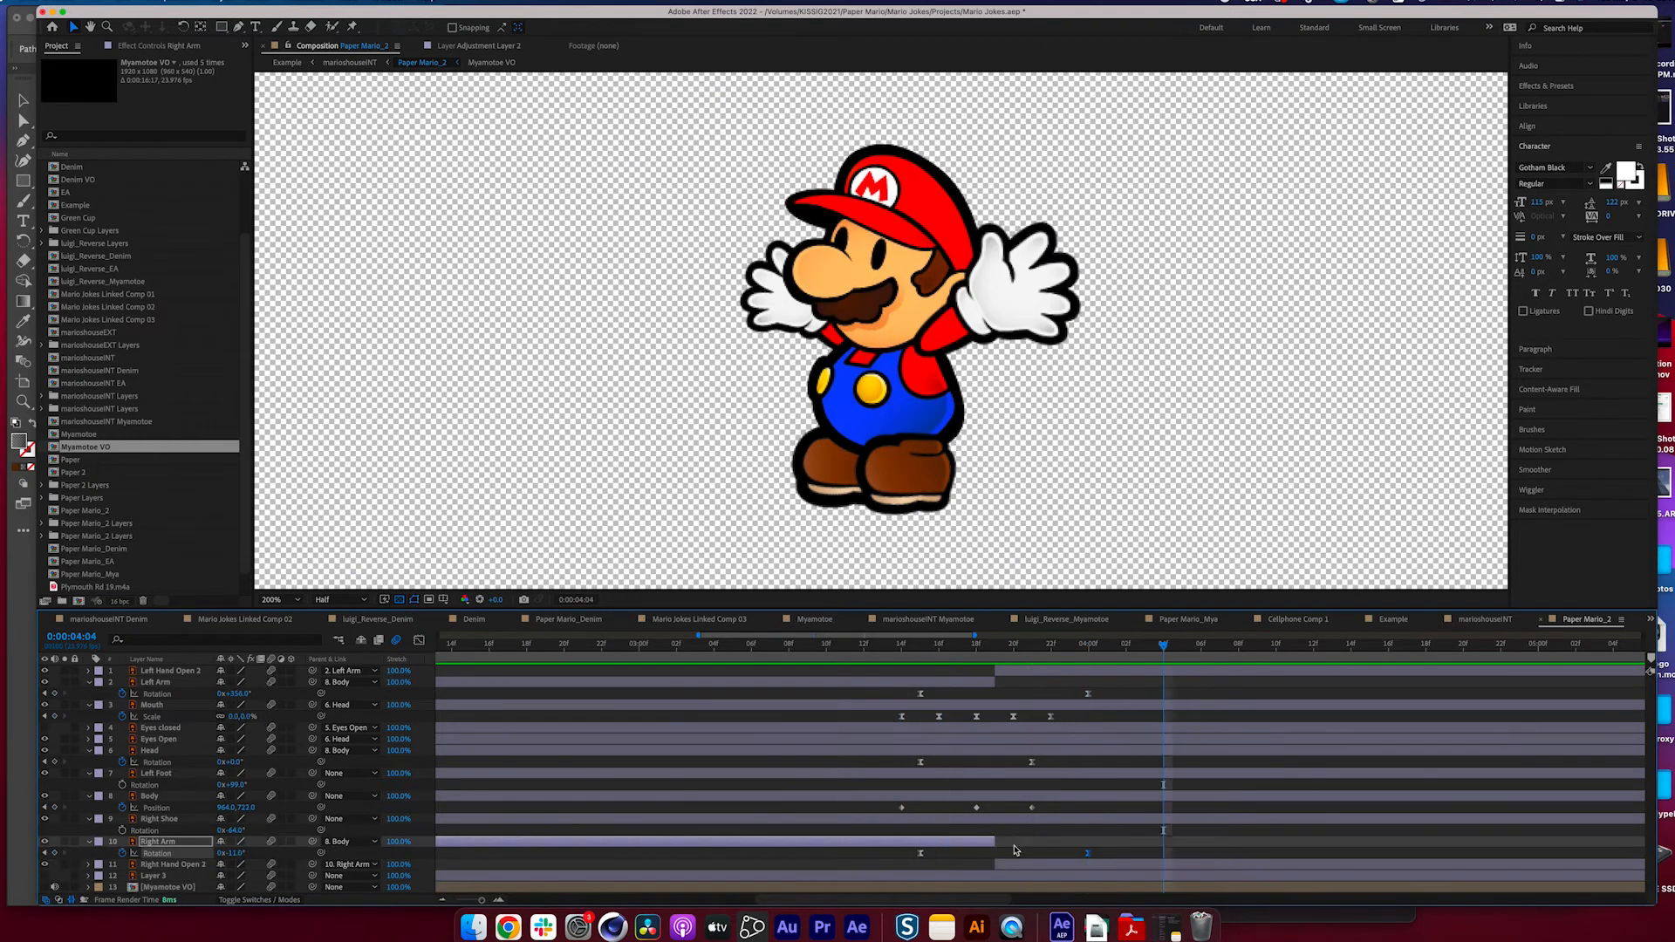
# - Scale Right Hand Open 2 to 119% and play back both arms from 0:00:03:14
pyautogui.click(171, 864)
pyautogui.press('s')
pyautogui.press('space')
pyautogui.moveTo(739, 635); pyautogui.dragTo(778, 643)
pyautogui.press('space')
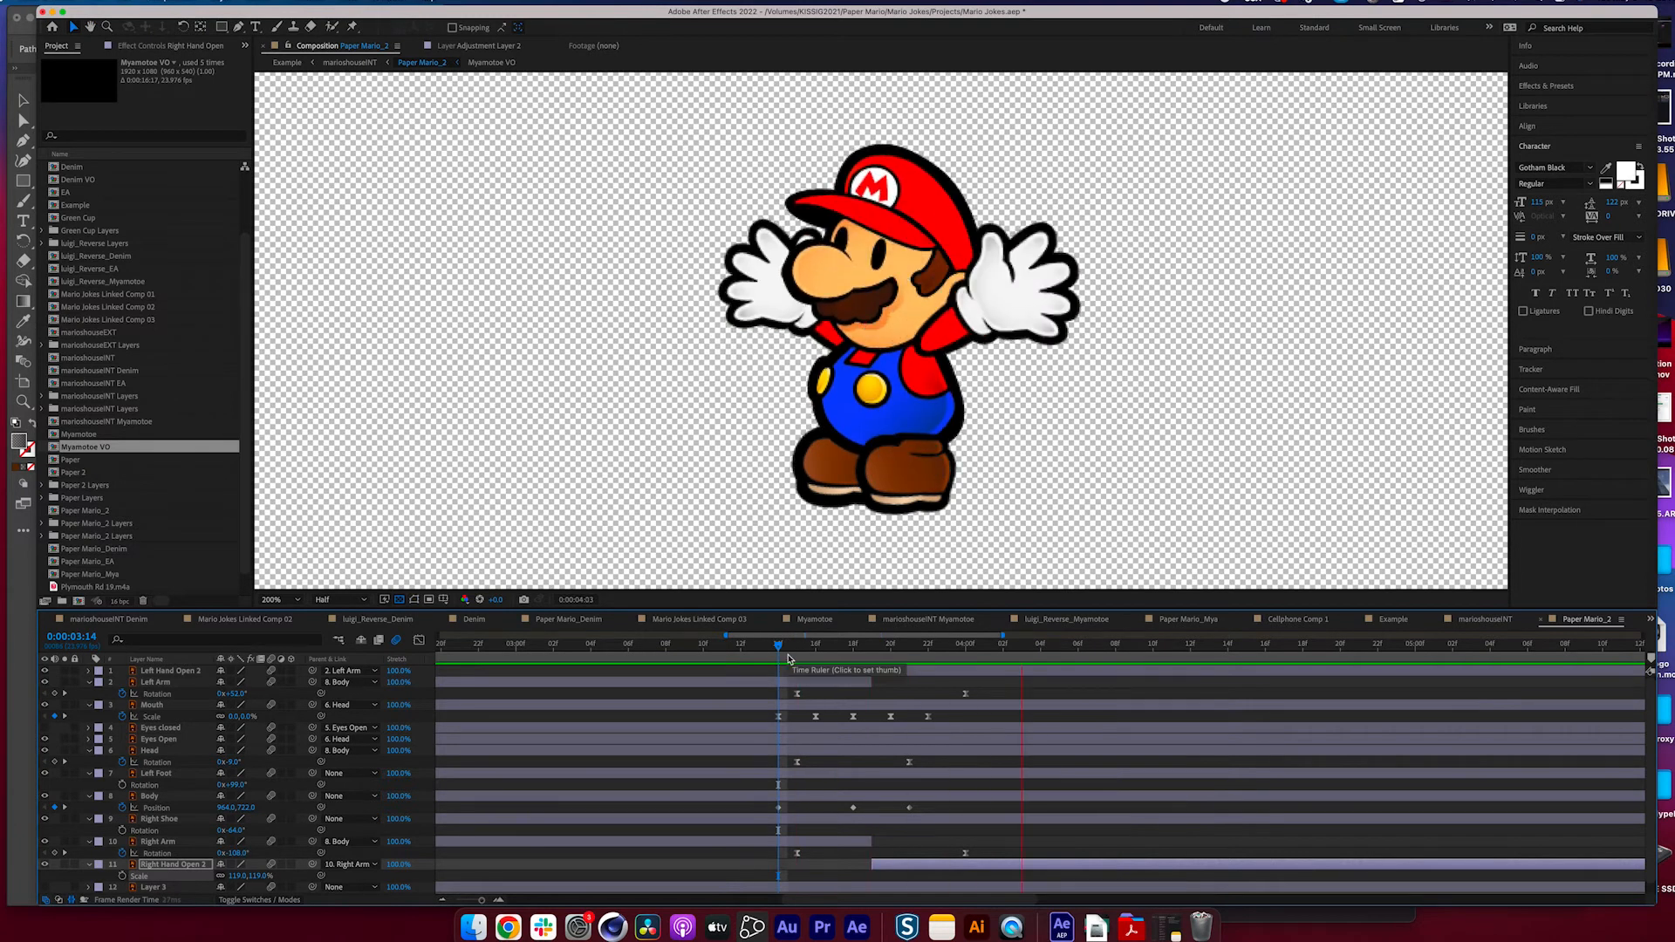
# - Replay the combined mouth, head, body and arm animation from 0:00:03:13
pyautogui.click(779, 647)
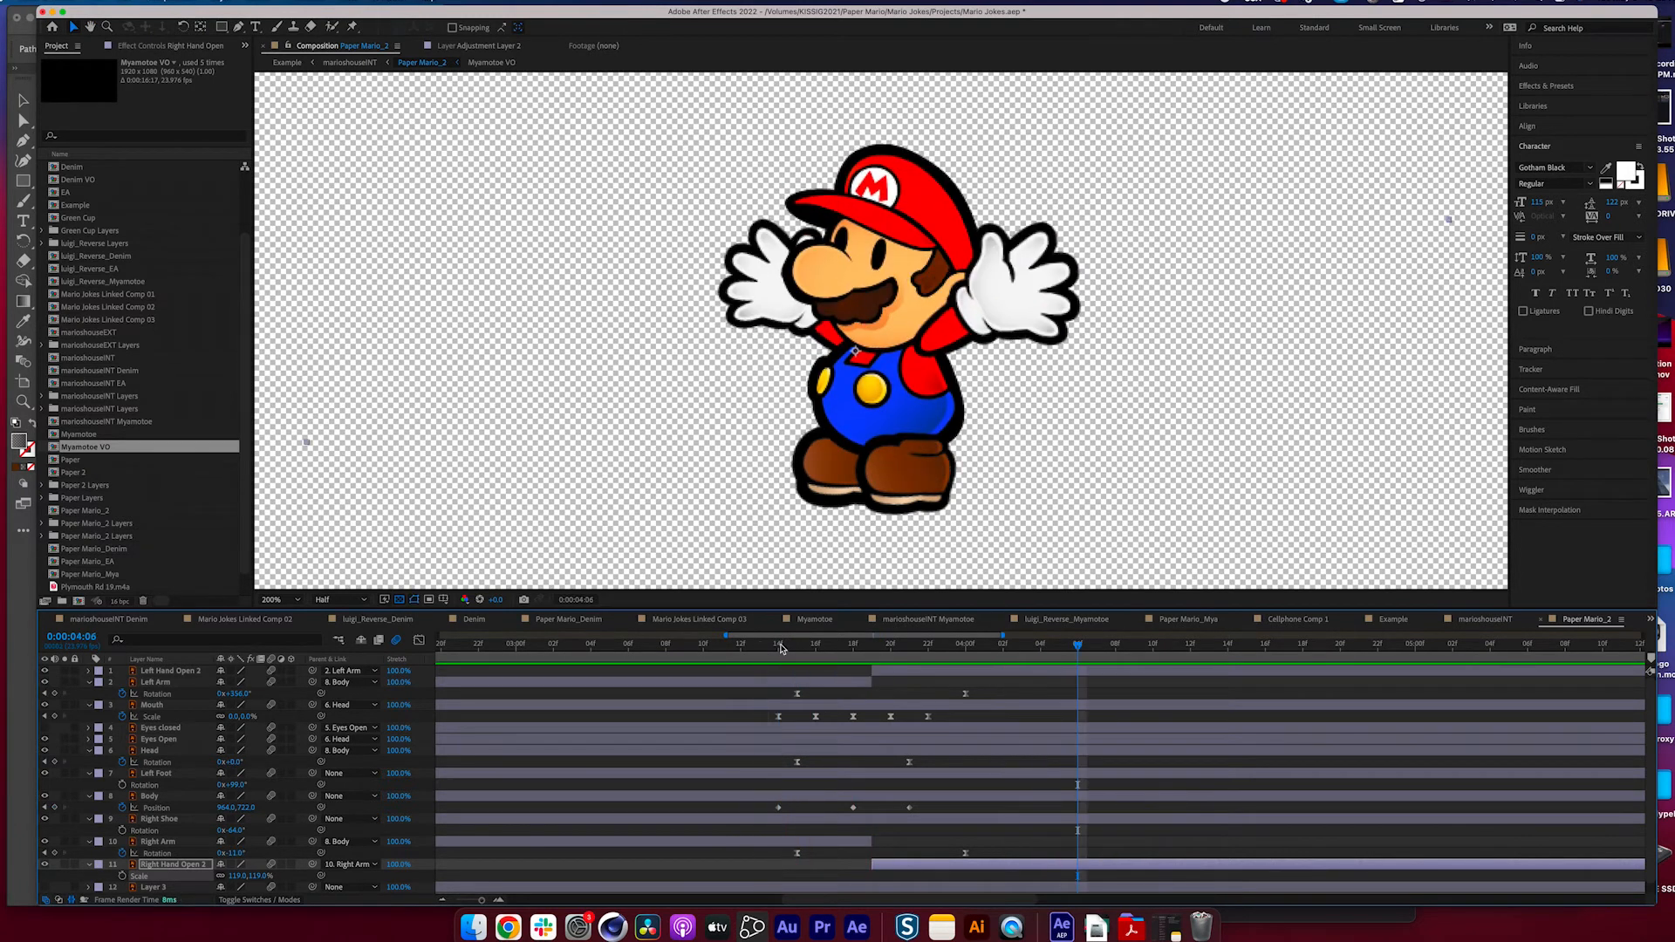
pyautogui.moveTo(779, 654); pyautogui.dragTo(761, 647)
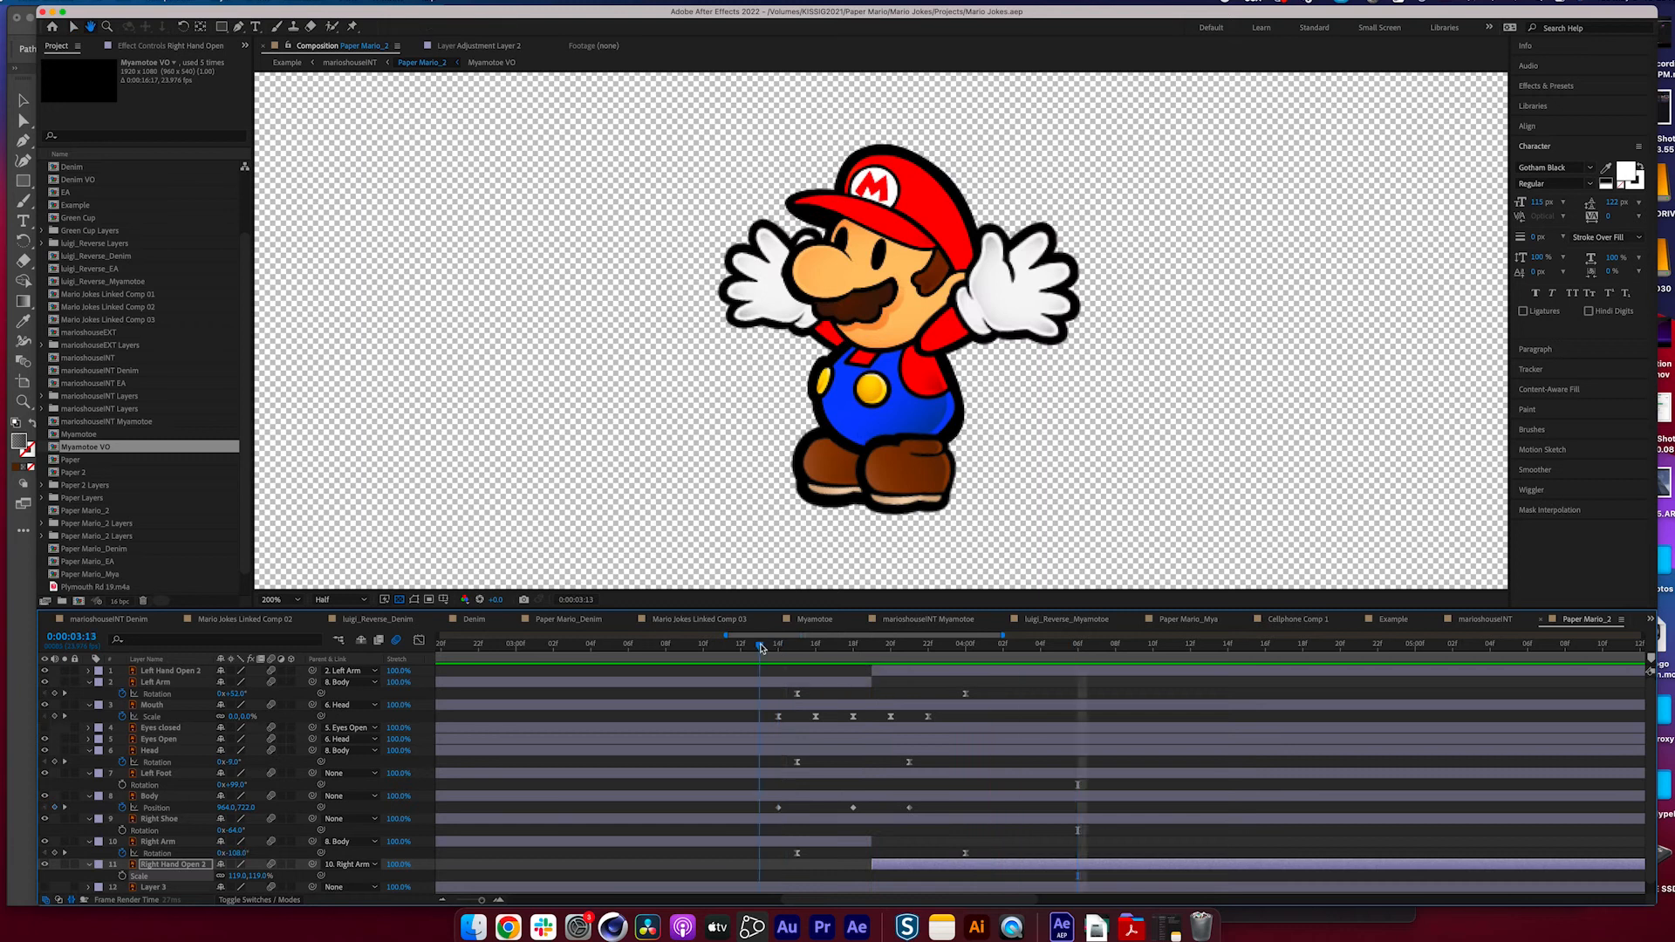
pyautogui.press('space')
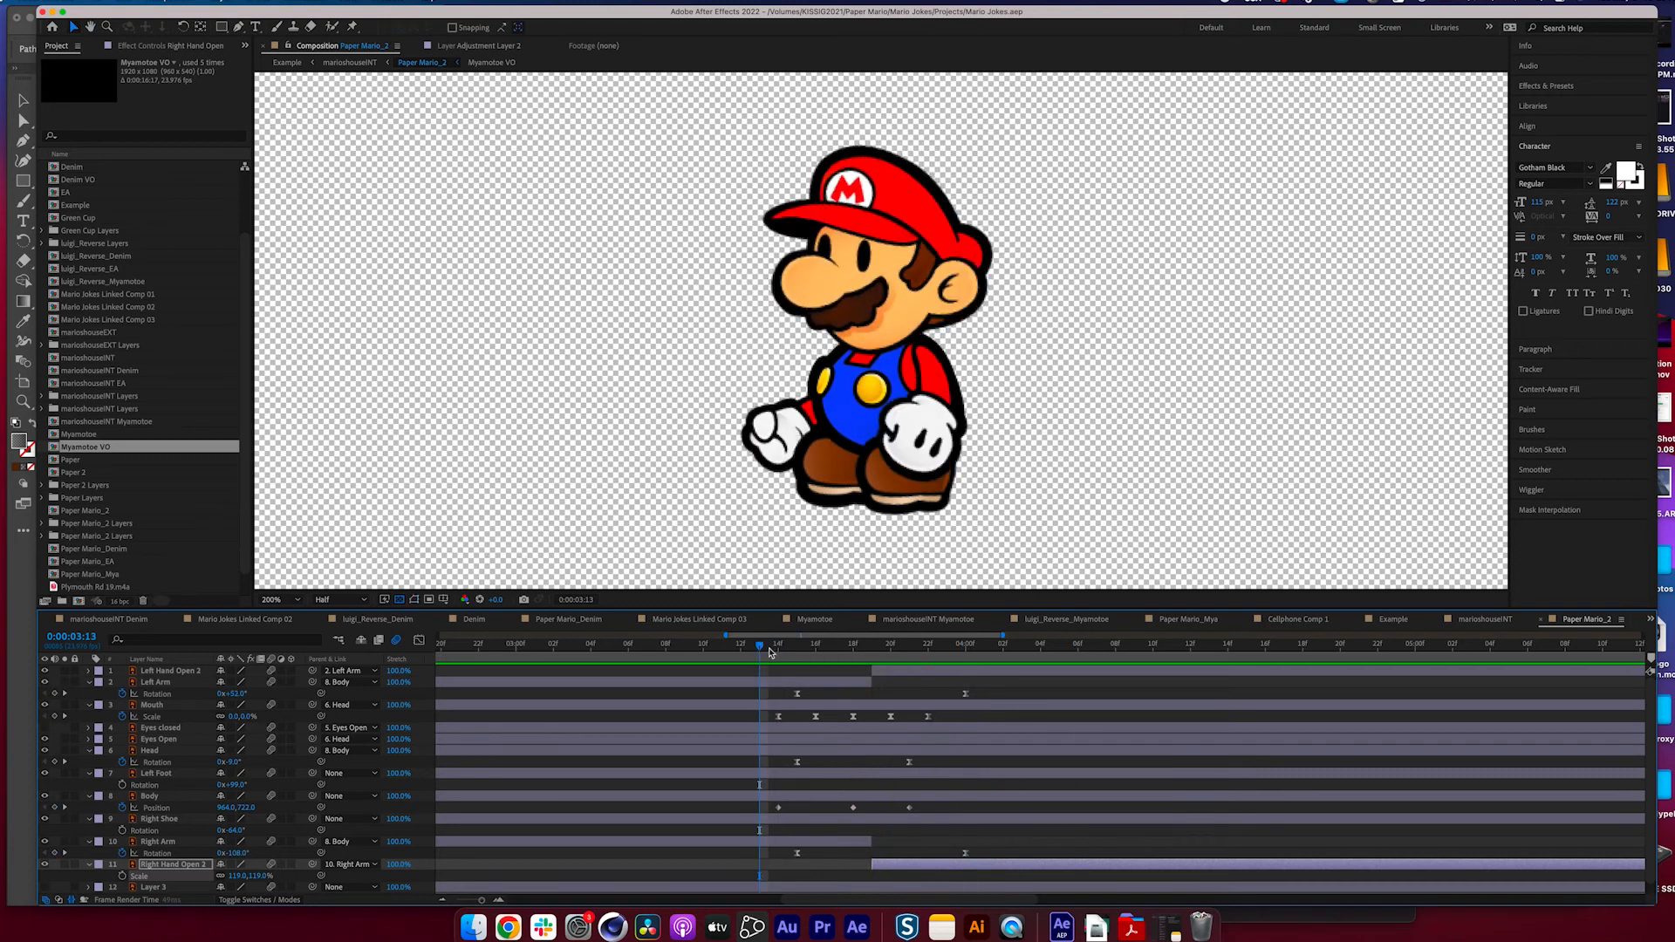
pyautogui.moveTo(771, 651)
pyautogui.mouseDown()
pyautogui.moveTo(744, 652)
pyautogui.moveTo(757, 659)
pyautogui.mouseUp()
pyautogui.press('space')
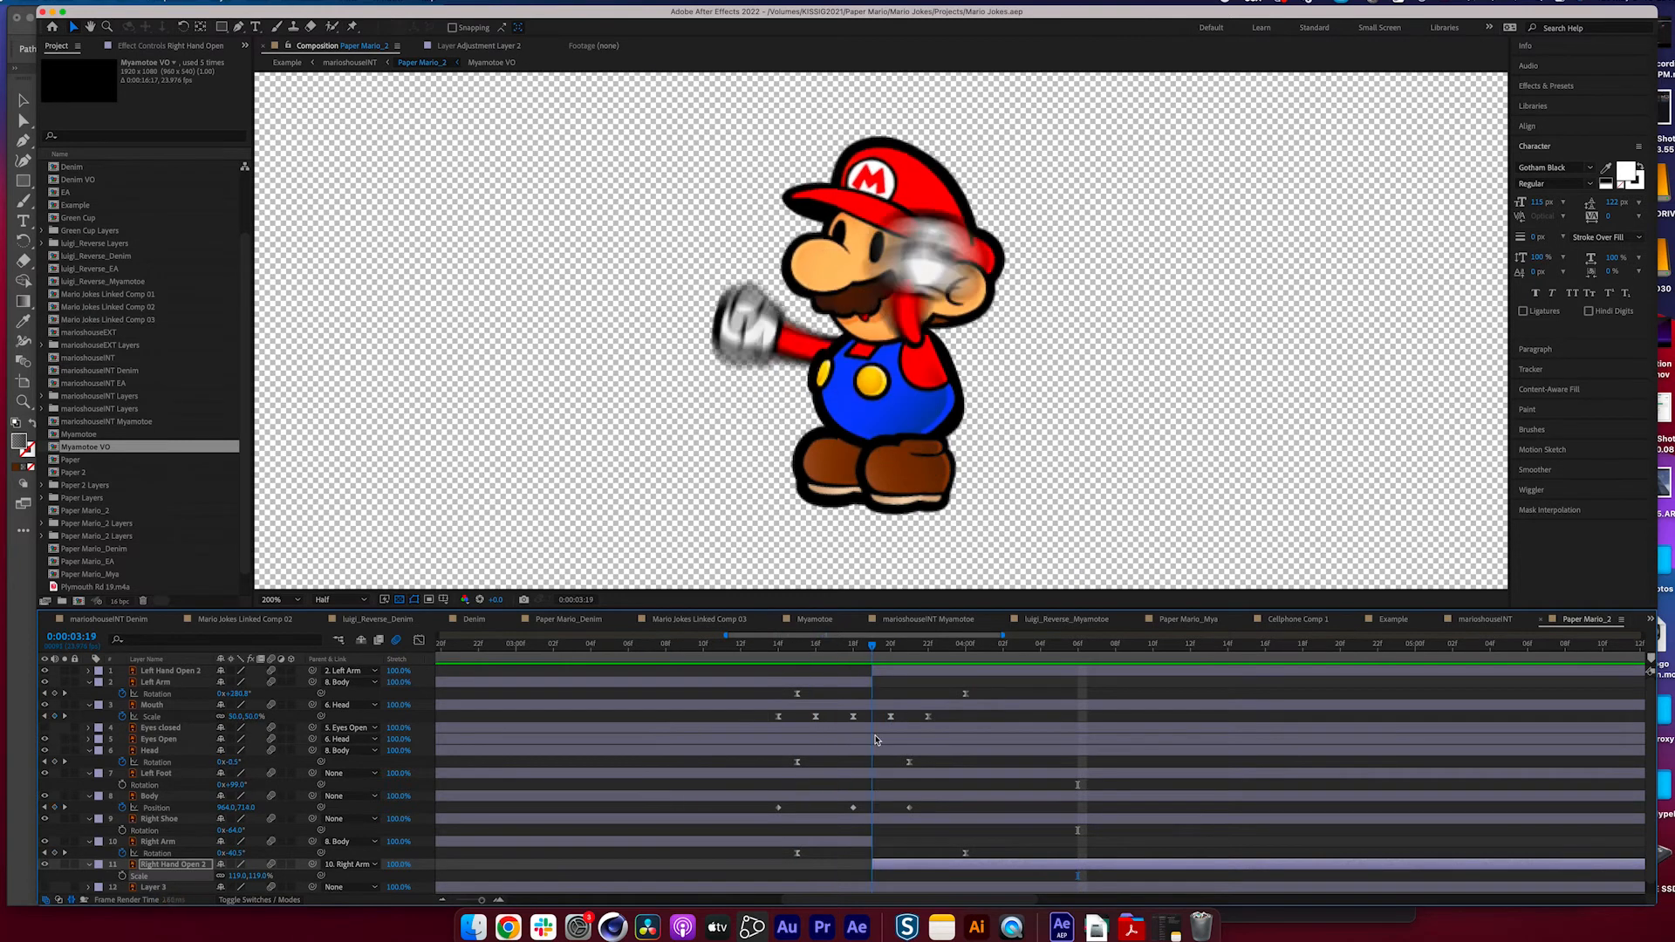
# - Split the Eyes Open and Eyes closed layers at 0:00:04:00 to start a blink
pyautogui.click(170, 740)
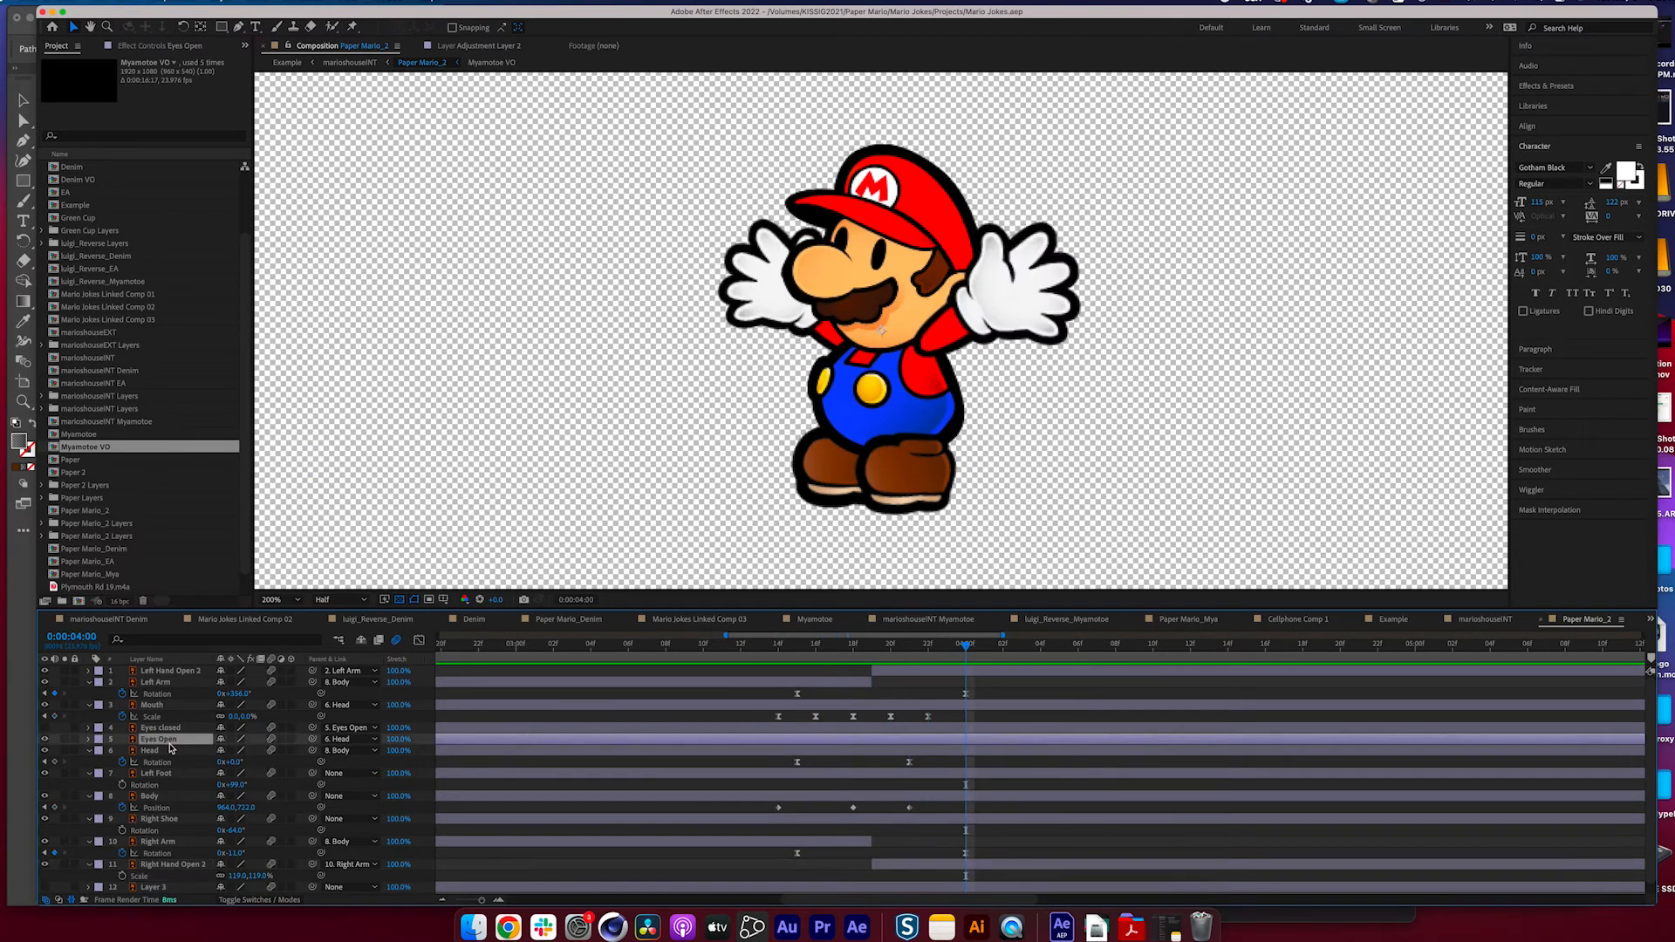
pyautogui.press('super+shift+d')
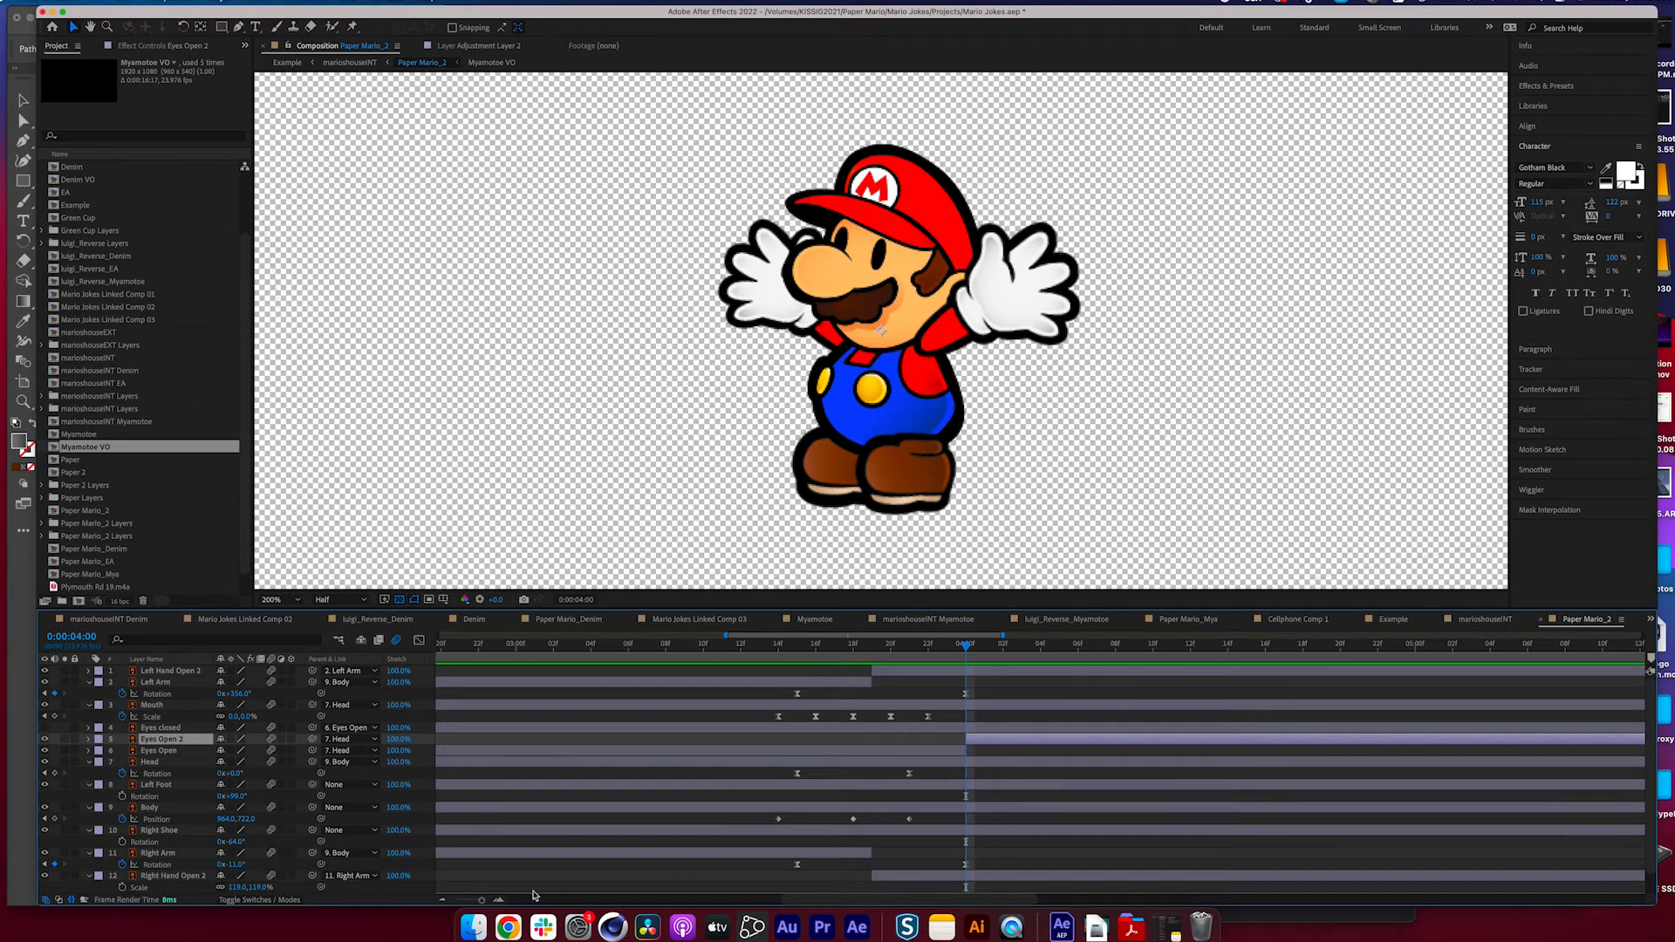
pyautogui.moveTo(467, 901); pyautogui.dragTo(488, 900)
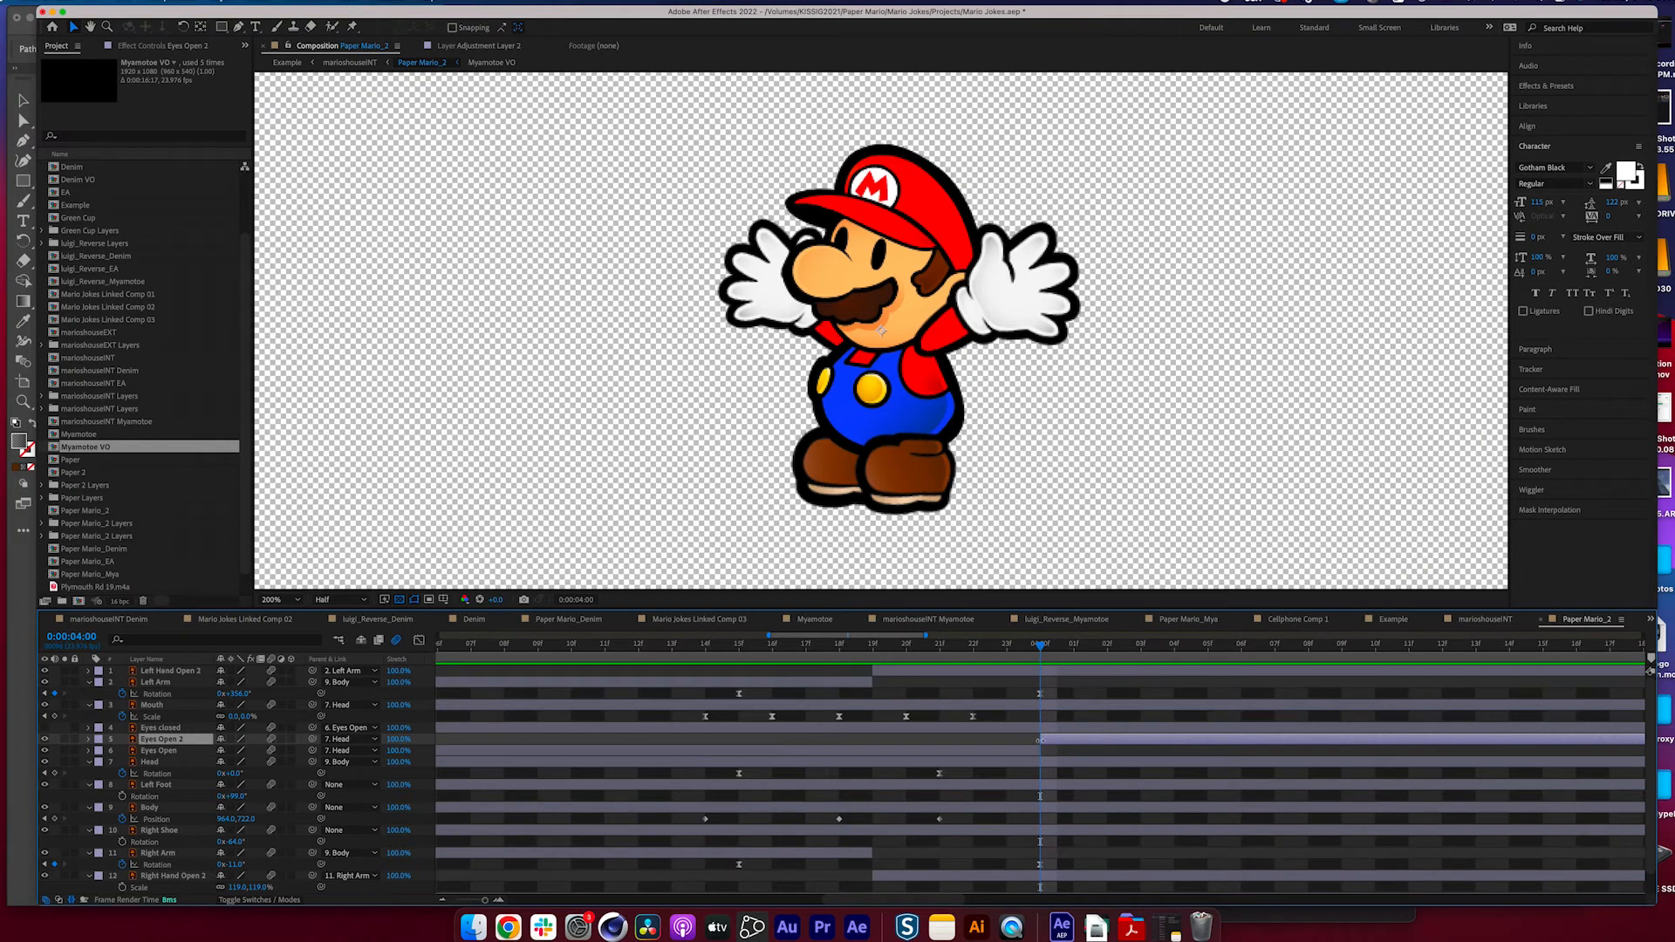
pyautogui.click(1082, 729)
pyautogui.press('super+shift+d')
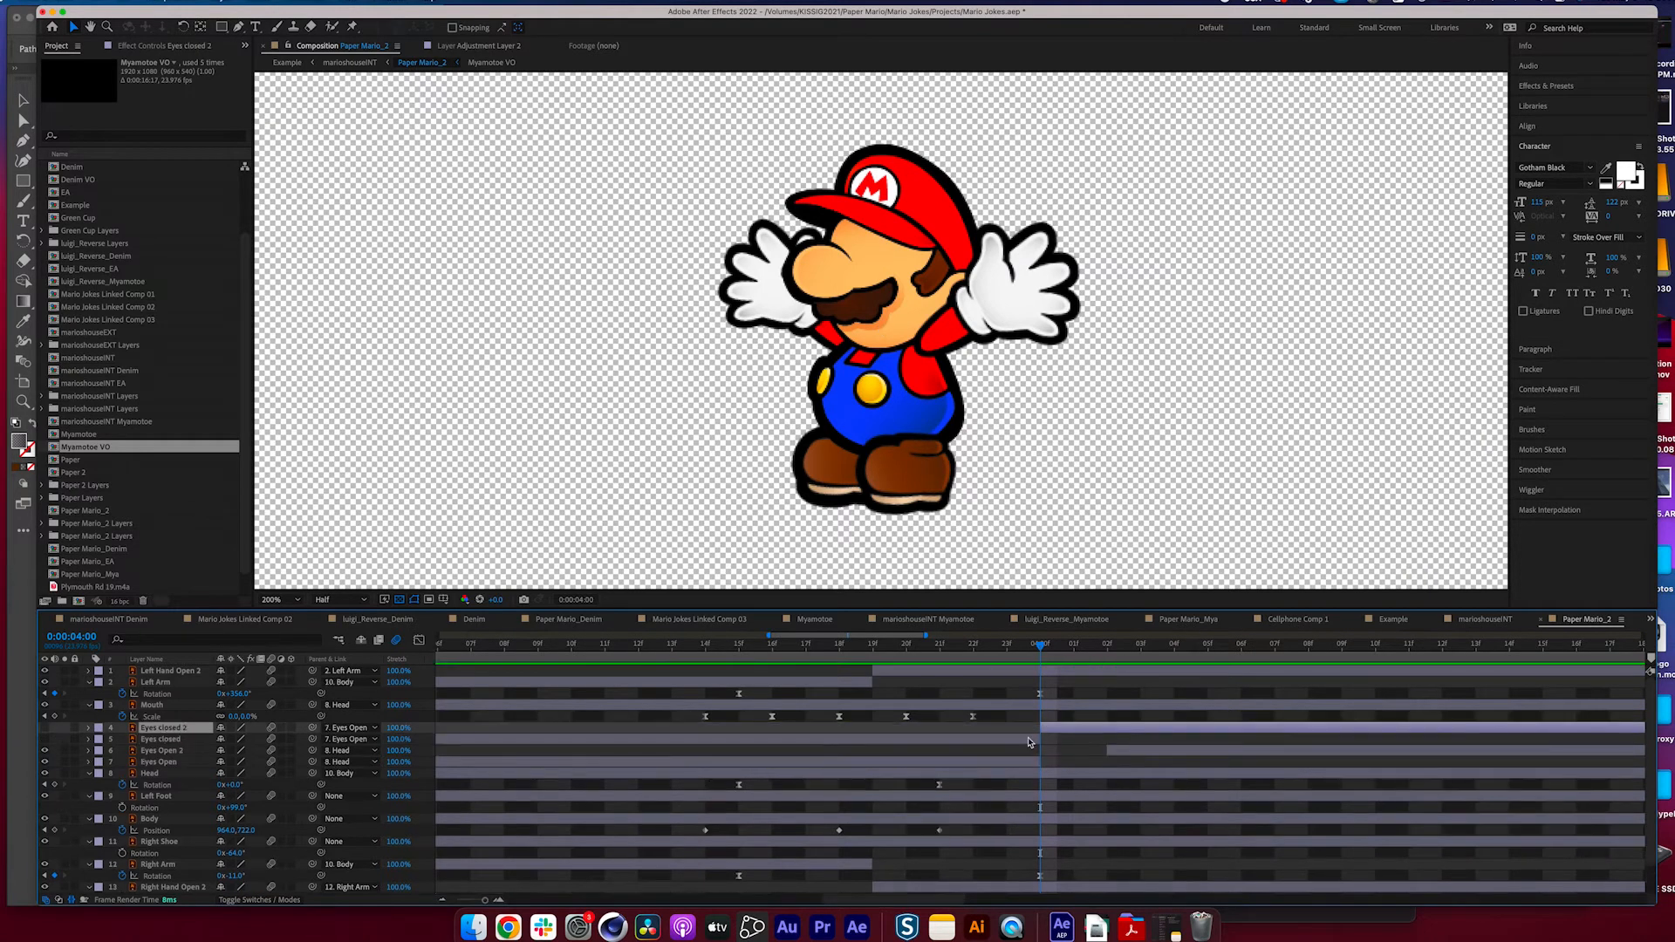
# - End Eyes closed 2 at 0:00:04:02 and delete the surplus closed-eye segment
pyautogui.press('pagedown')
pyautogui.press('pagedown')
pyautogui.press('super+shift+d')
pyautogui.press('Delete')
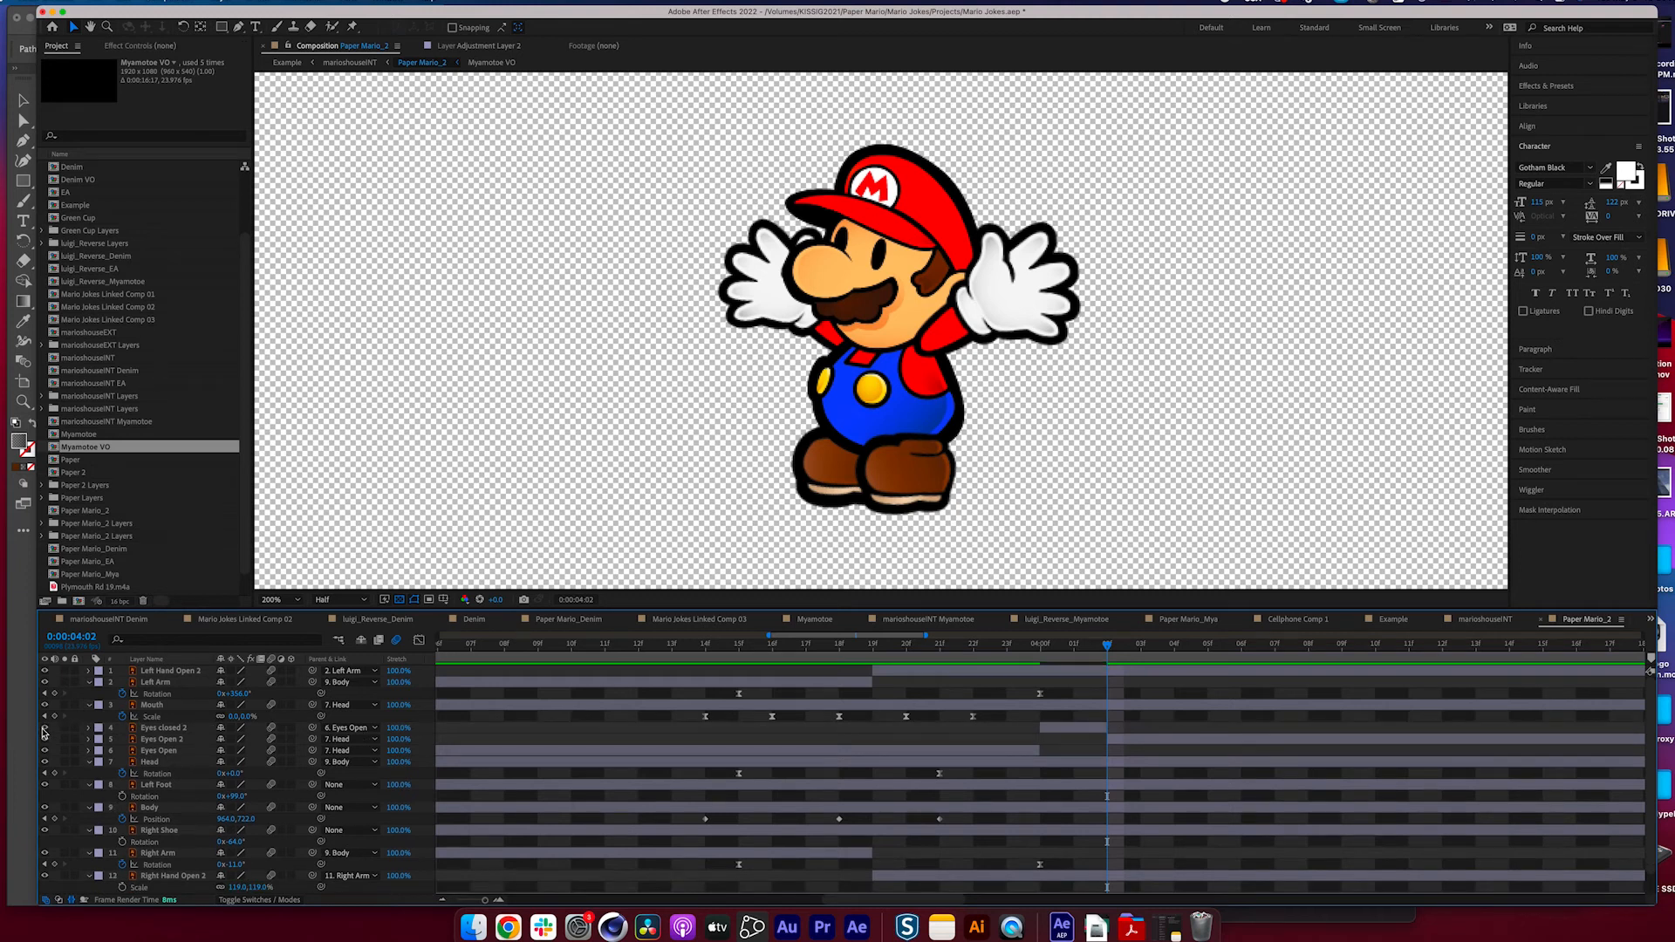
# - Play back the blink together with the arm and mouth animation from 0:00:03:13
pyautogui.press('space')
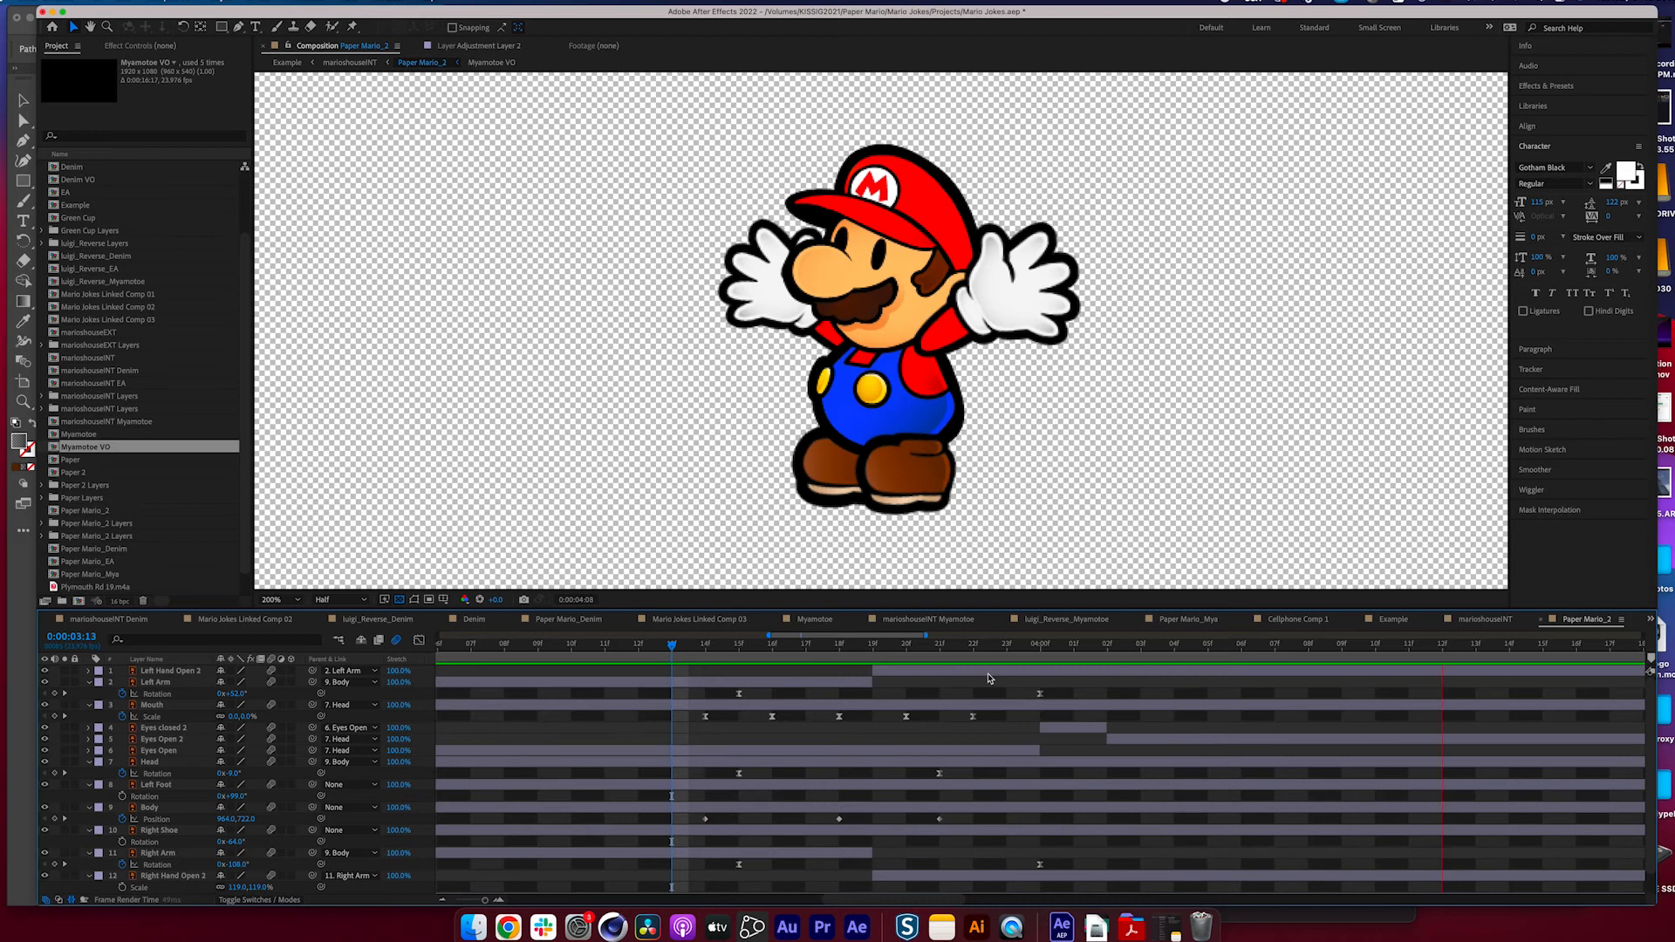
pyautogui.click(468, 899)
pyautogui.press('space')
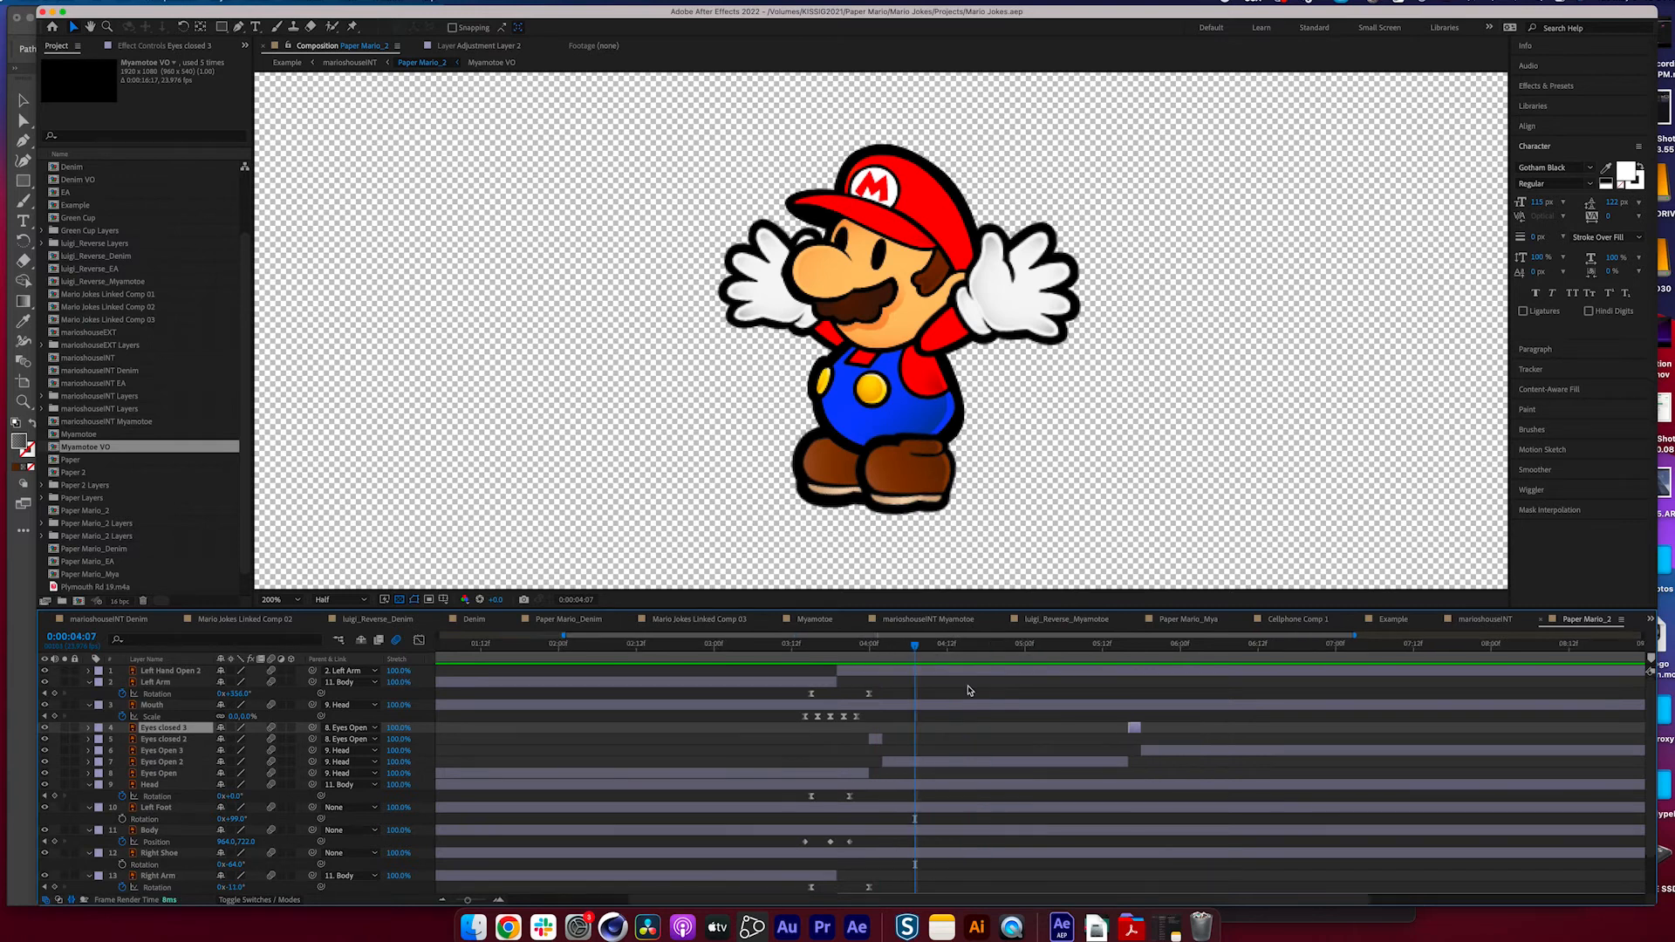
pyautogui.hscroll(3, 905, 646)
pyautogui.click(761, 650)
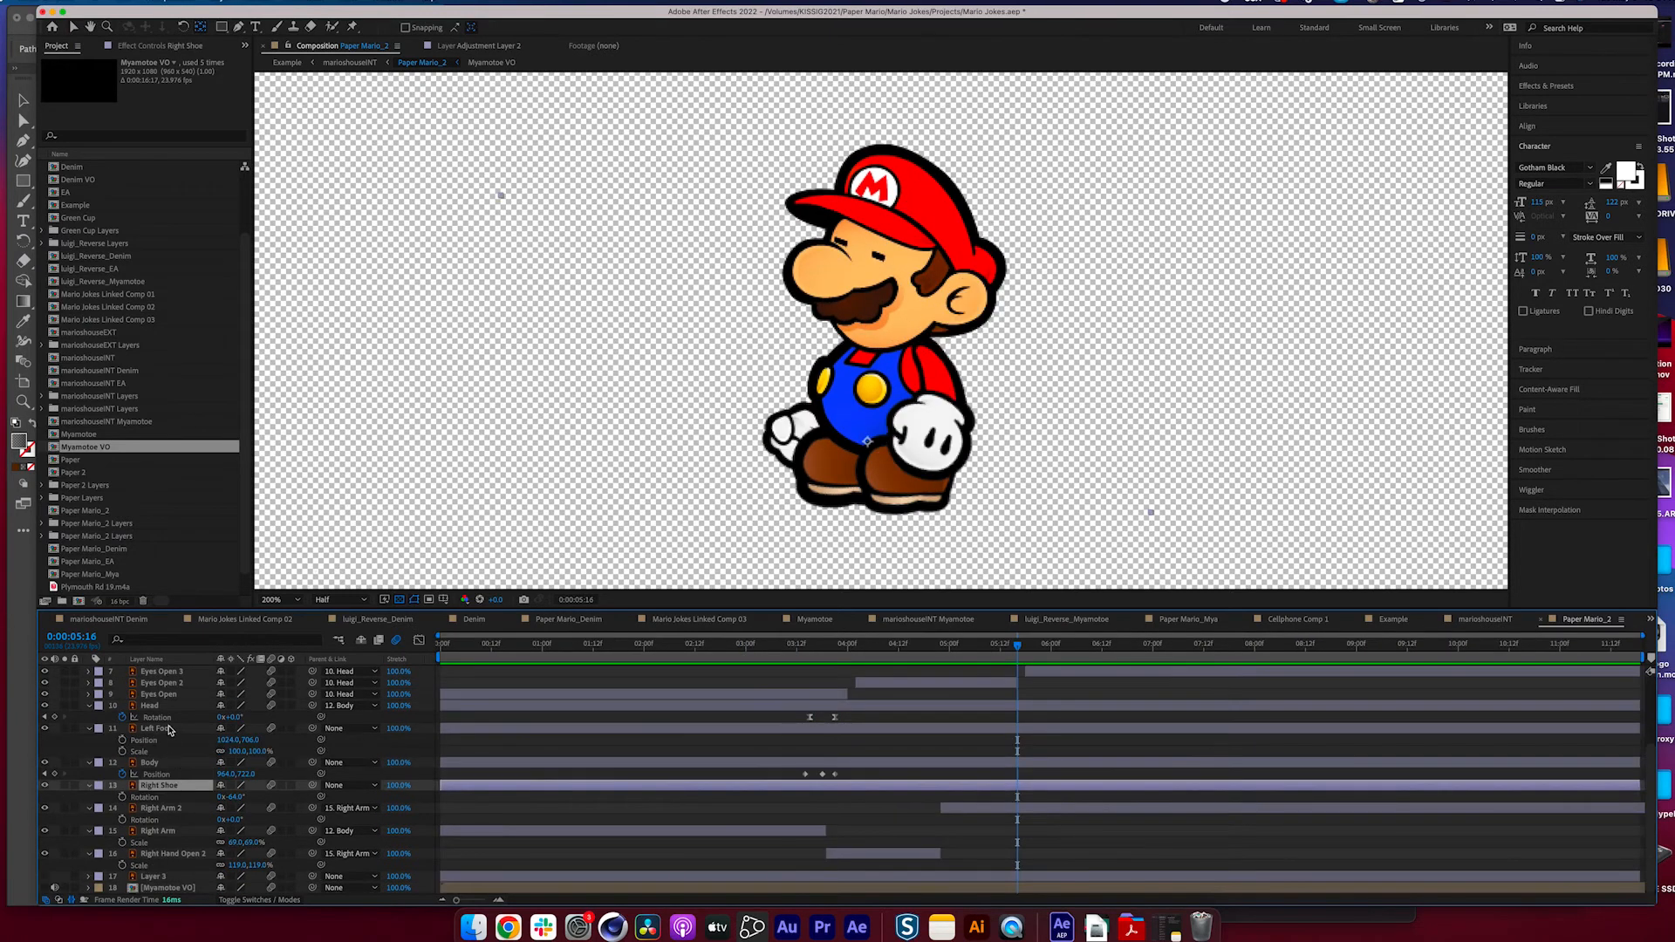
# - Keyframe the Left Foot's Position and Rotation at 0:00:05:20, then rotate it to about 23° at 0:00:06:08
pyautogui.click(170, 730)
pyautogui.scroll(1, 123, 765)
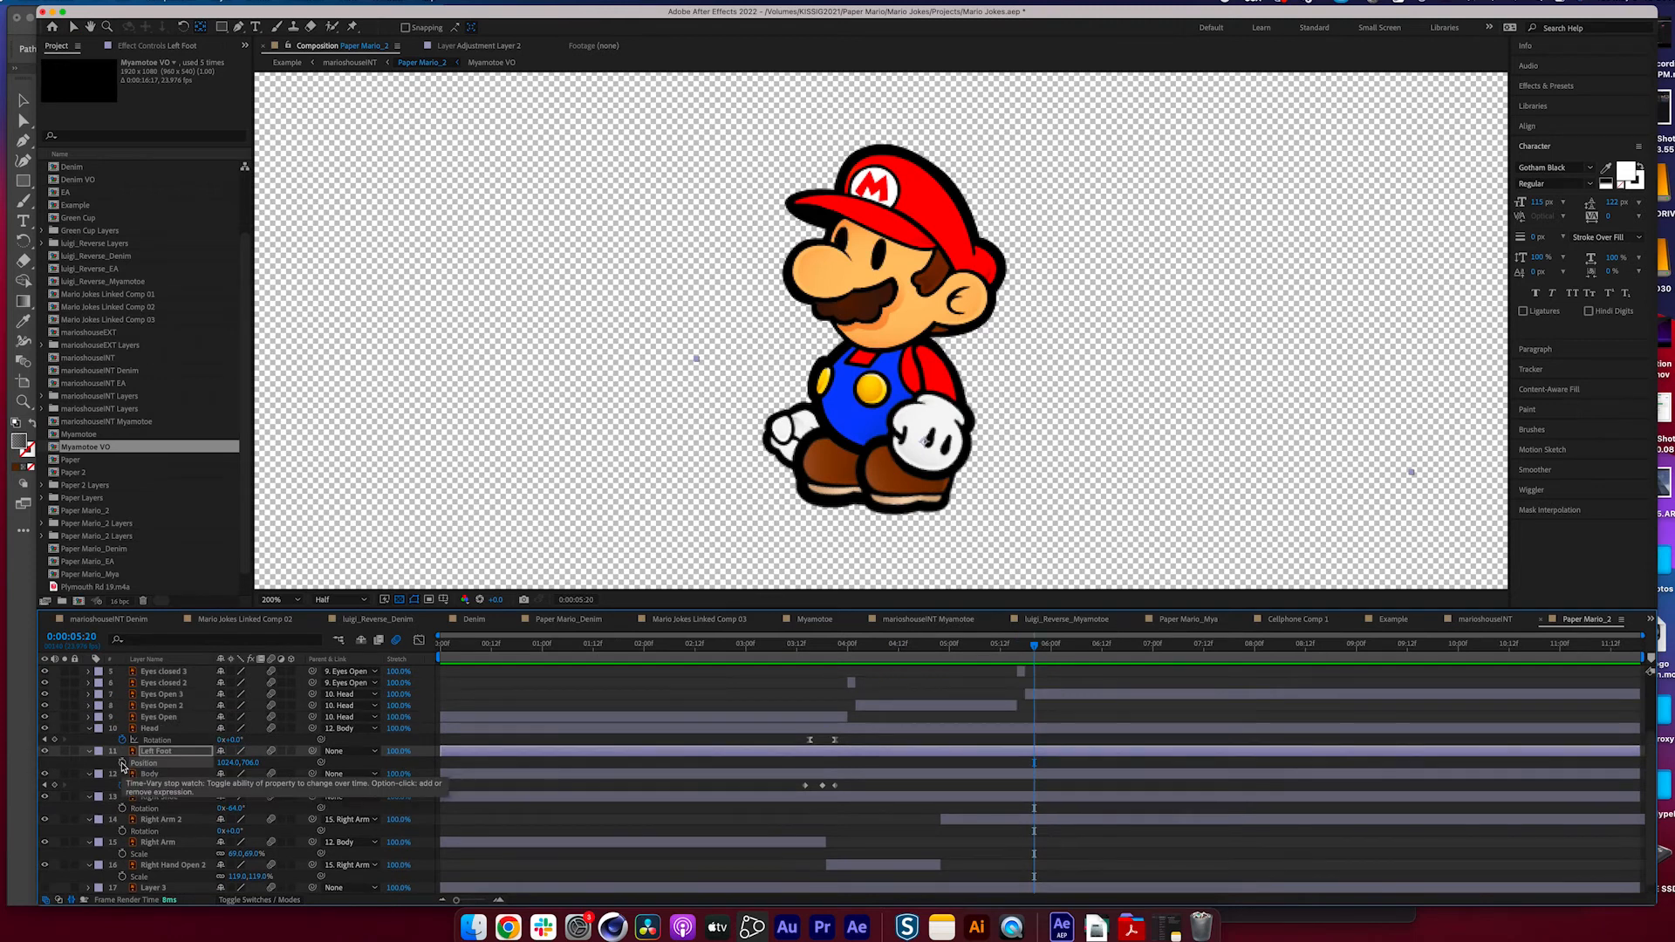
pyautogui.press('r')
pyautogui.click(123, 762)
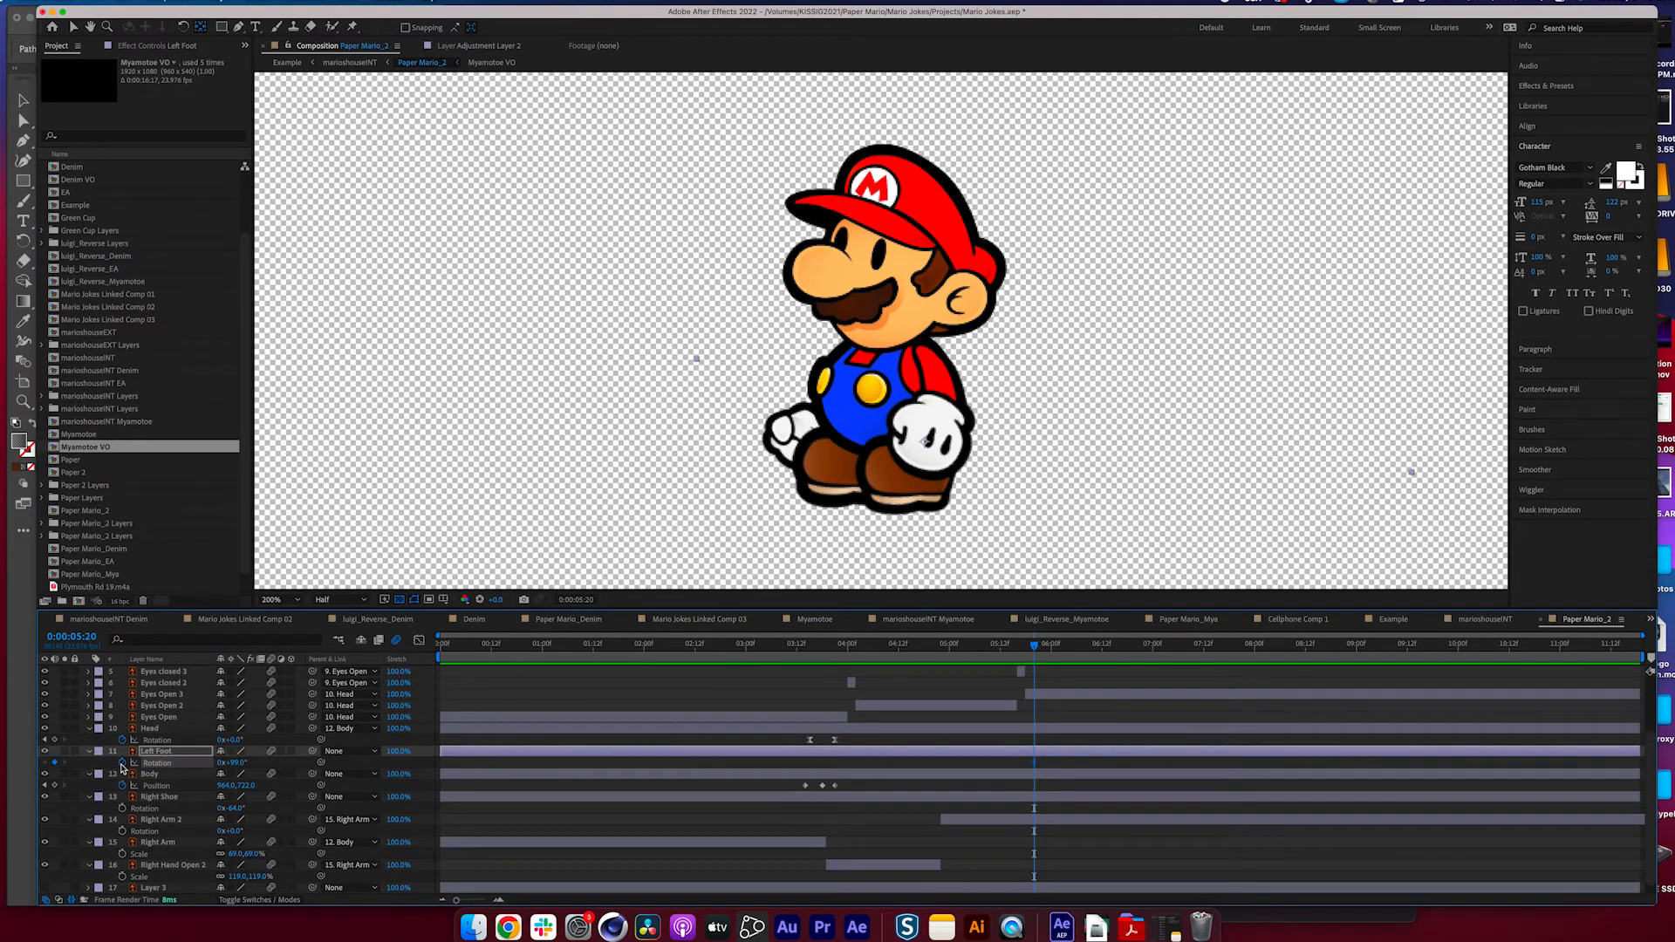
pyautogui.hotkey('alt', 'shift', 'p')
pyautogui.click(1049, 654)
pyautogui.moveTo(232, 774); pyautogui.dragTo(196, 791)
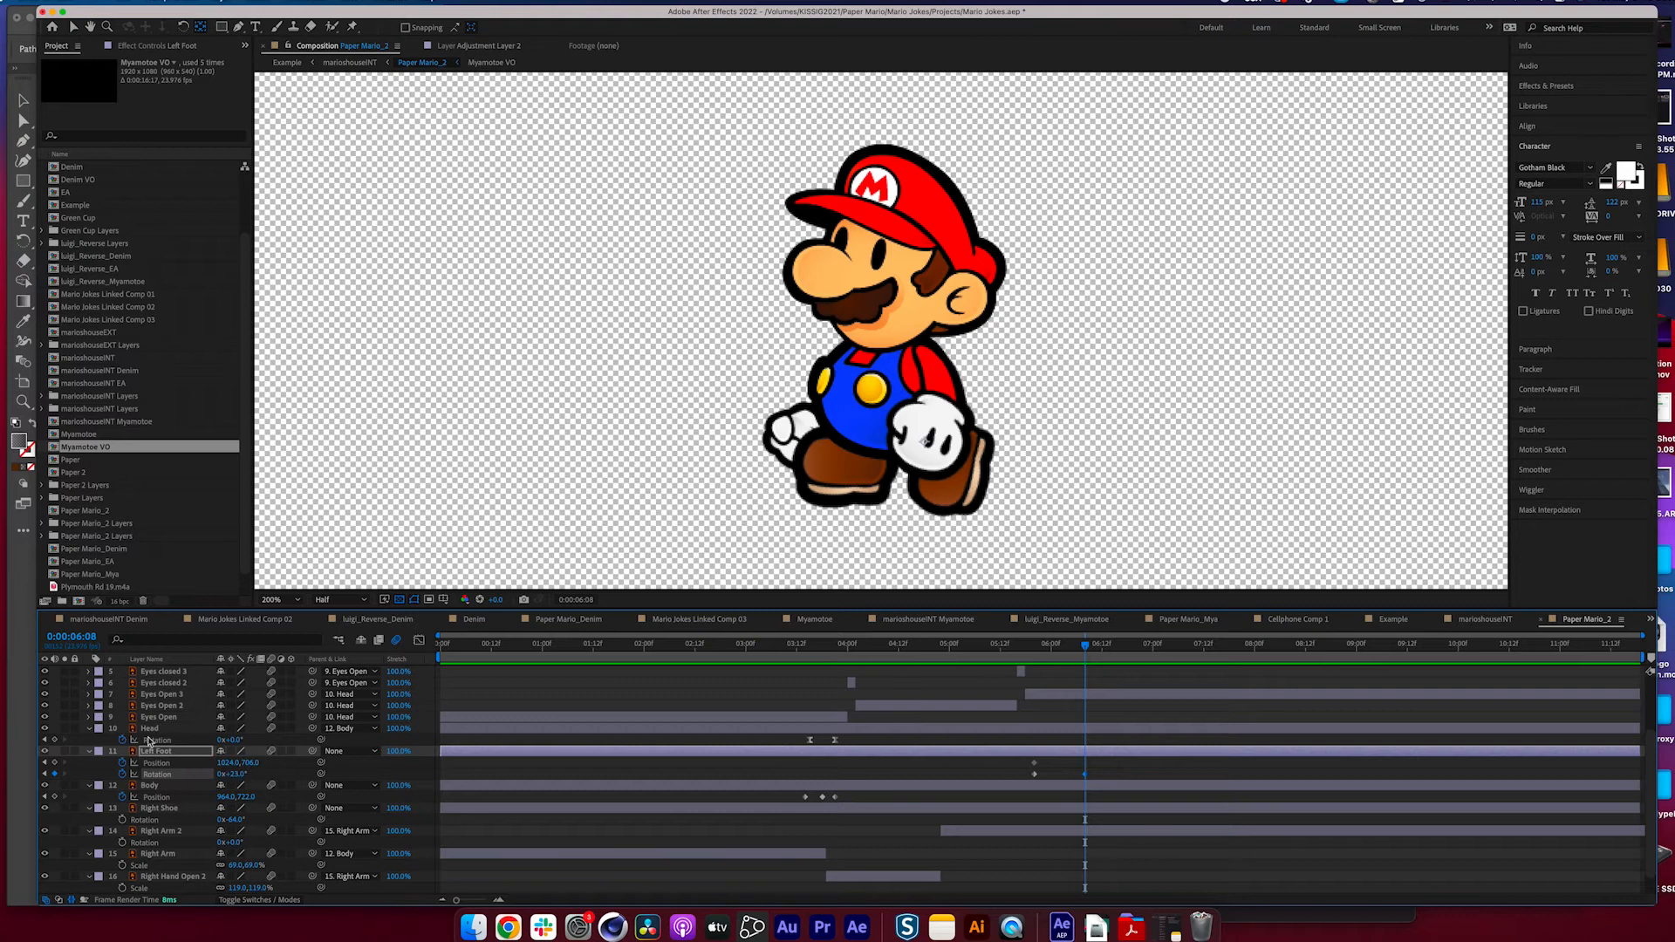
# - Hide the Left Arm 2 layer so it does not cover the feet
pyautogui.scroll(3, 209, 733)
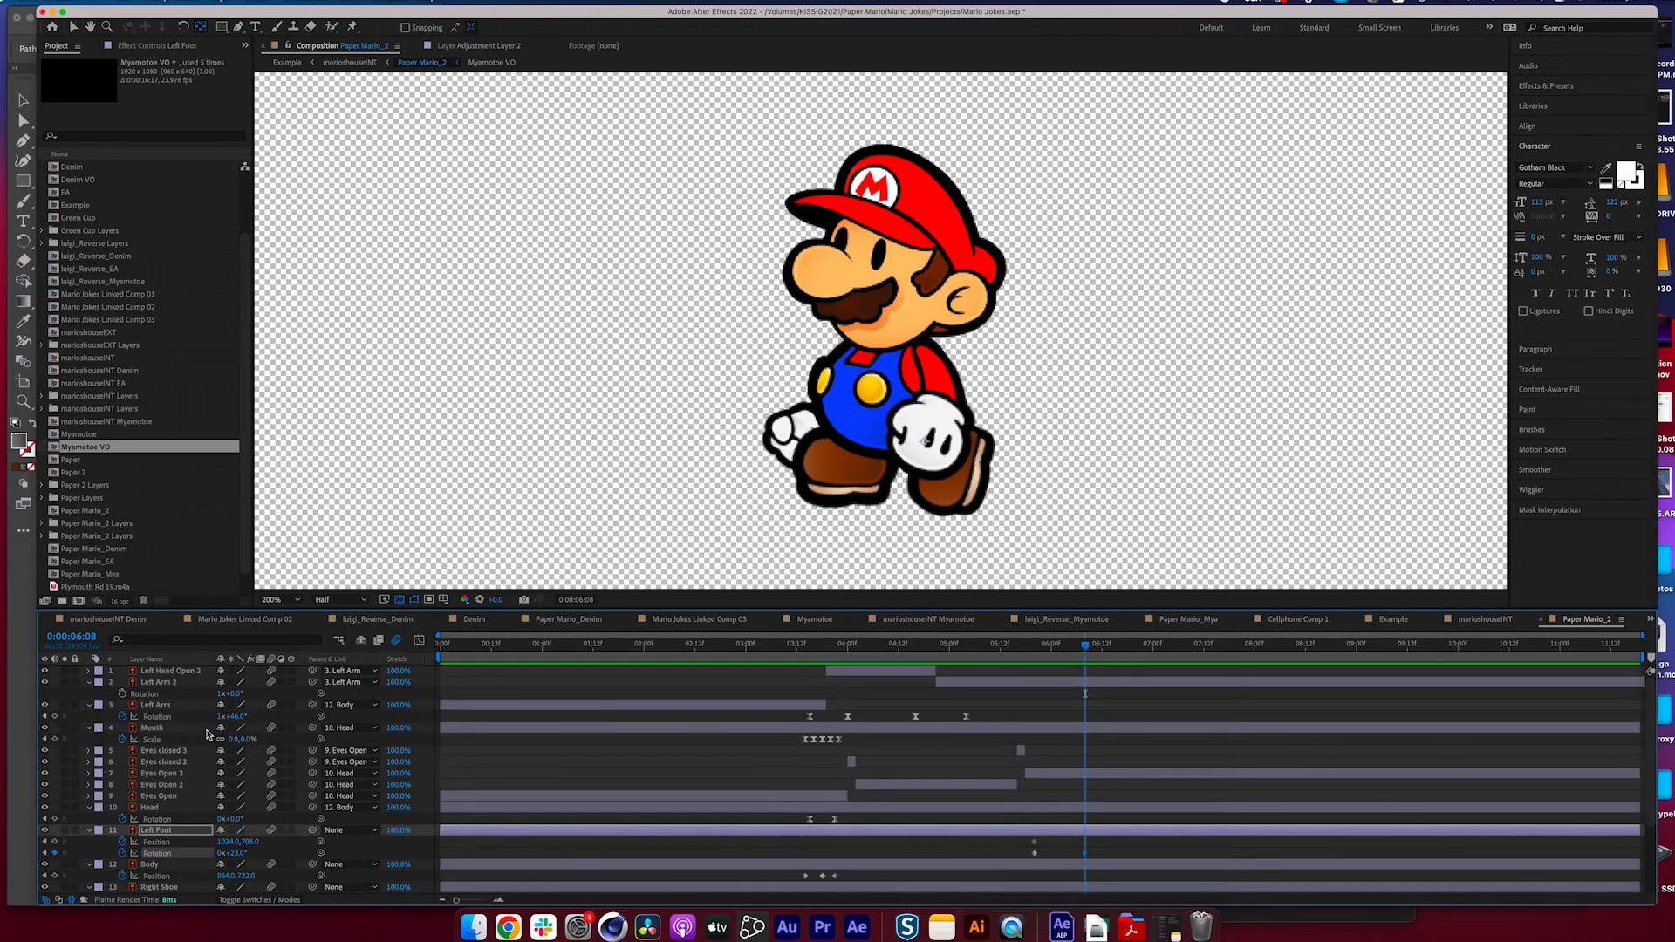
pyautogui.click(162, 705)
pyautogui.click(164, 685)
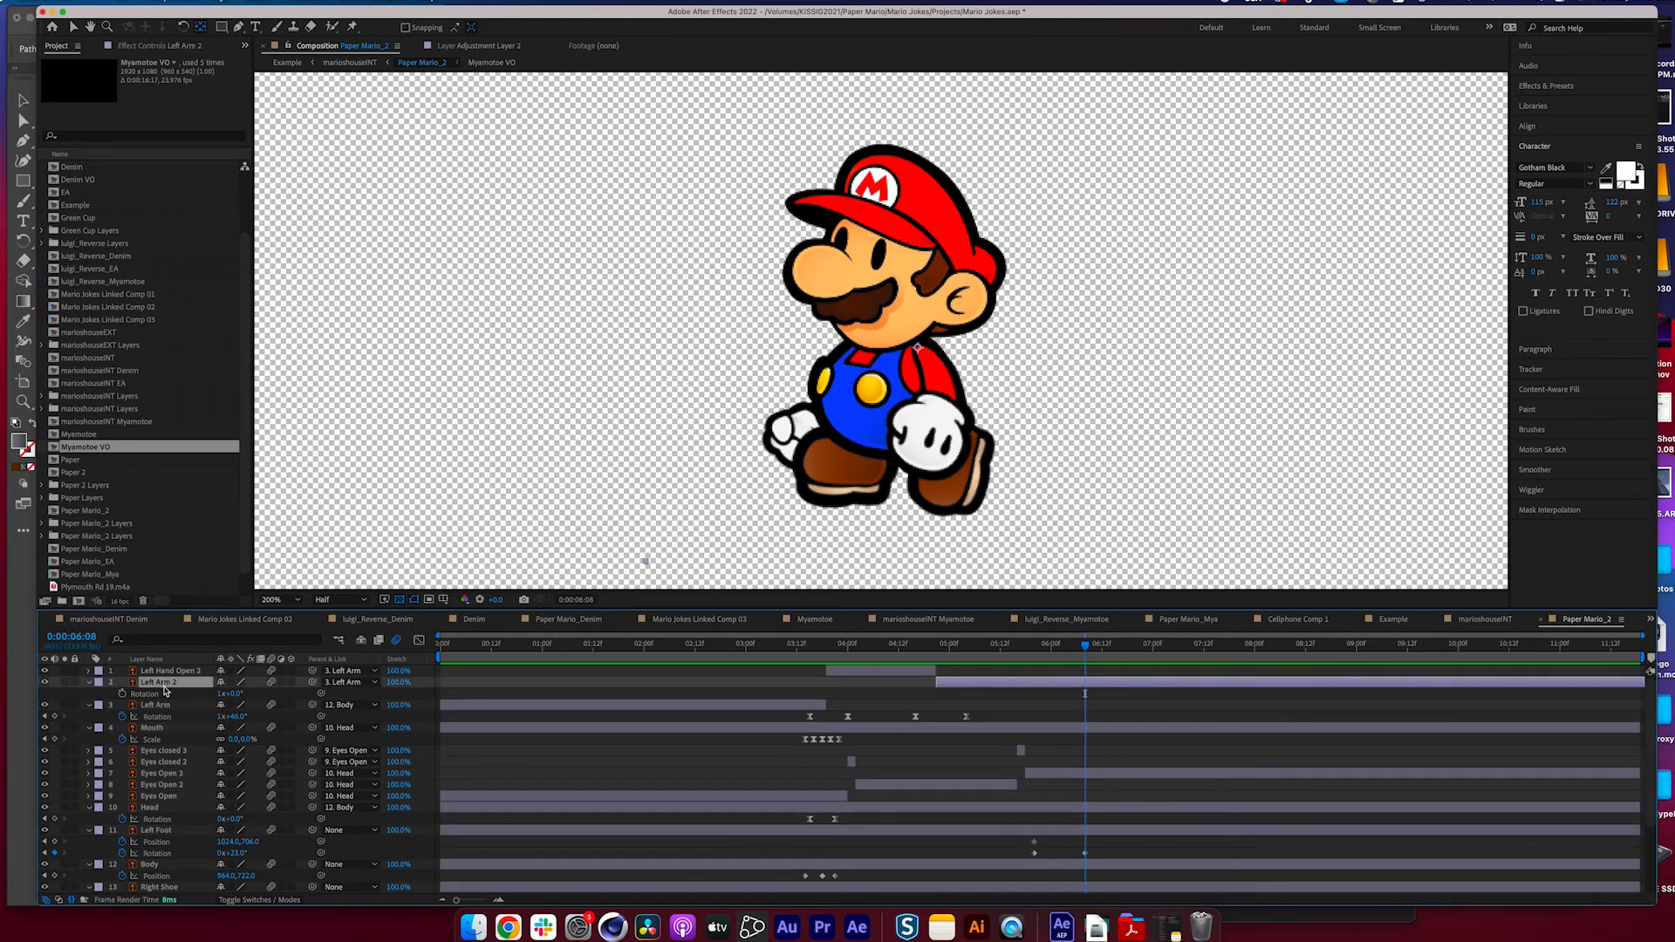
pyautogui.click(46, 684)
pyautogui.scroll(-4, 746, 776)
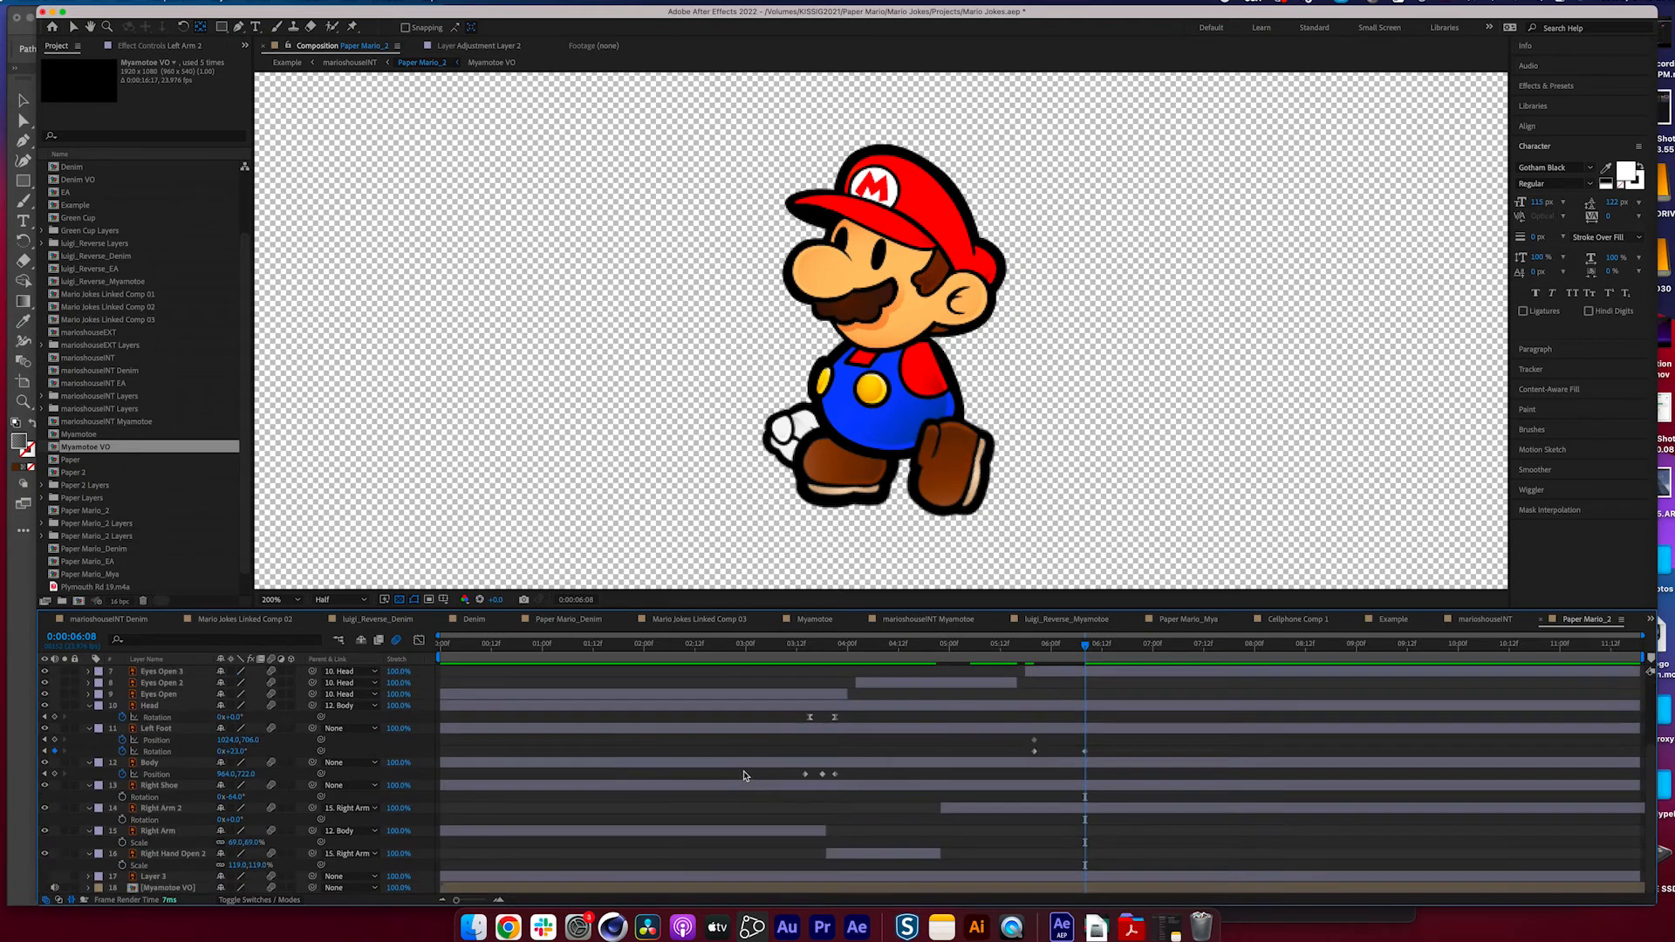
# - Set the Left Foot's Position to about 1040, 701 and Rotation to about 26° at 0:00:06:08, and scrub through the motion
pyautogui.click(182, 730)
pyautogui.moveTo(235, 752)
pyautogui.mouseDown()
pyautogui.moveTo(207, 740)
pyautogui.moveTo(248, 750)
pyautogui.moveTo(237, 740)
pyautogui.mouseUp()
pyautogui.hotkey('ctrl', 'z')
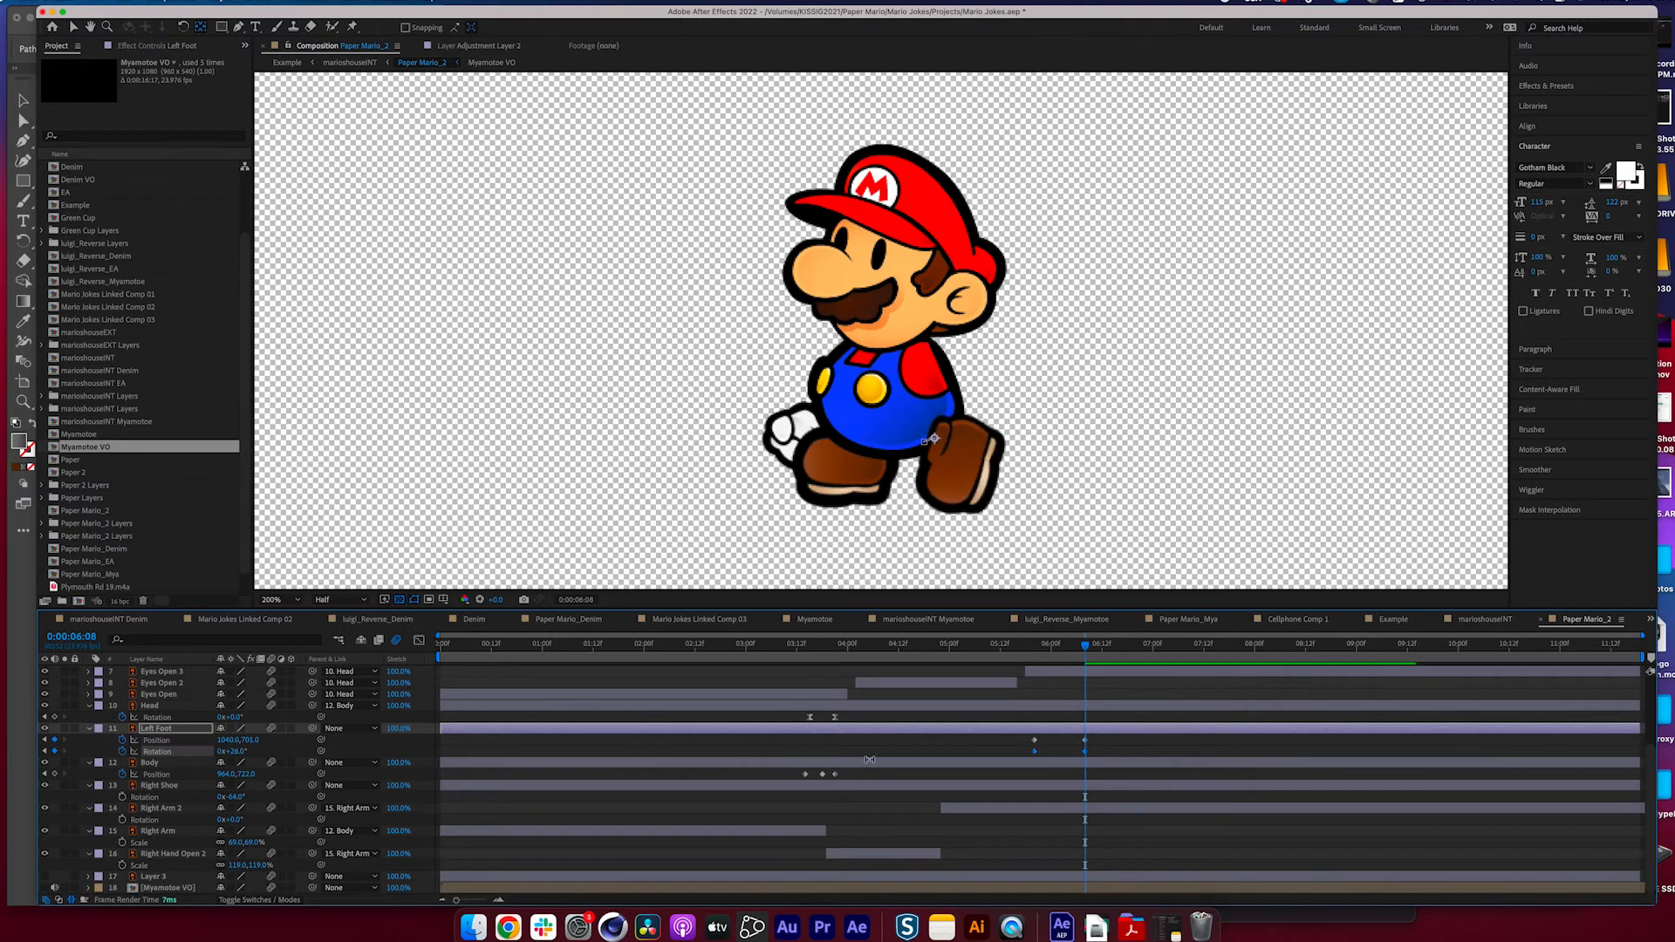
pyautogui.moveTo(1068, 646)
pyautogui.mouseDown()
pyautogui.moveTo(1031, 645)
pyautogui.moveTo(1087, 662)
pyautogui.mouseUp()
# - Add starting Position and Rotation keyframes to the Right Shoe at 0:00:05:20
pyautogui.click(46, 740)
pyautogui.click(123, 797)
pyautogui.hotkey('alt', 'shift', 'p')
pyautogui.press('k')
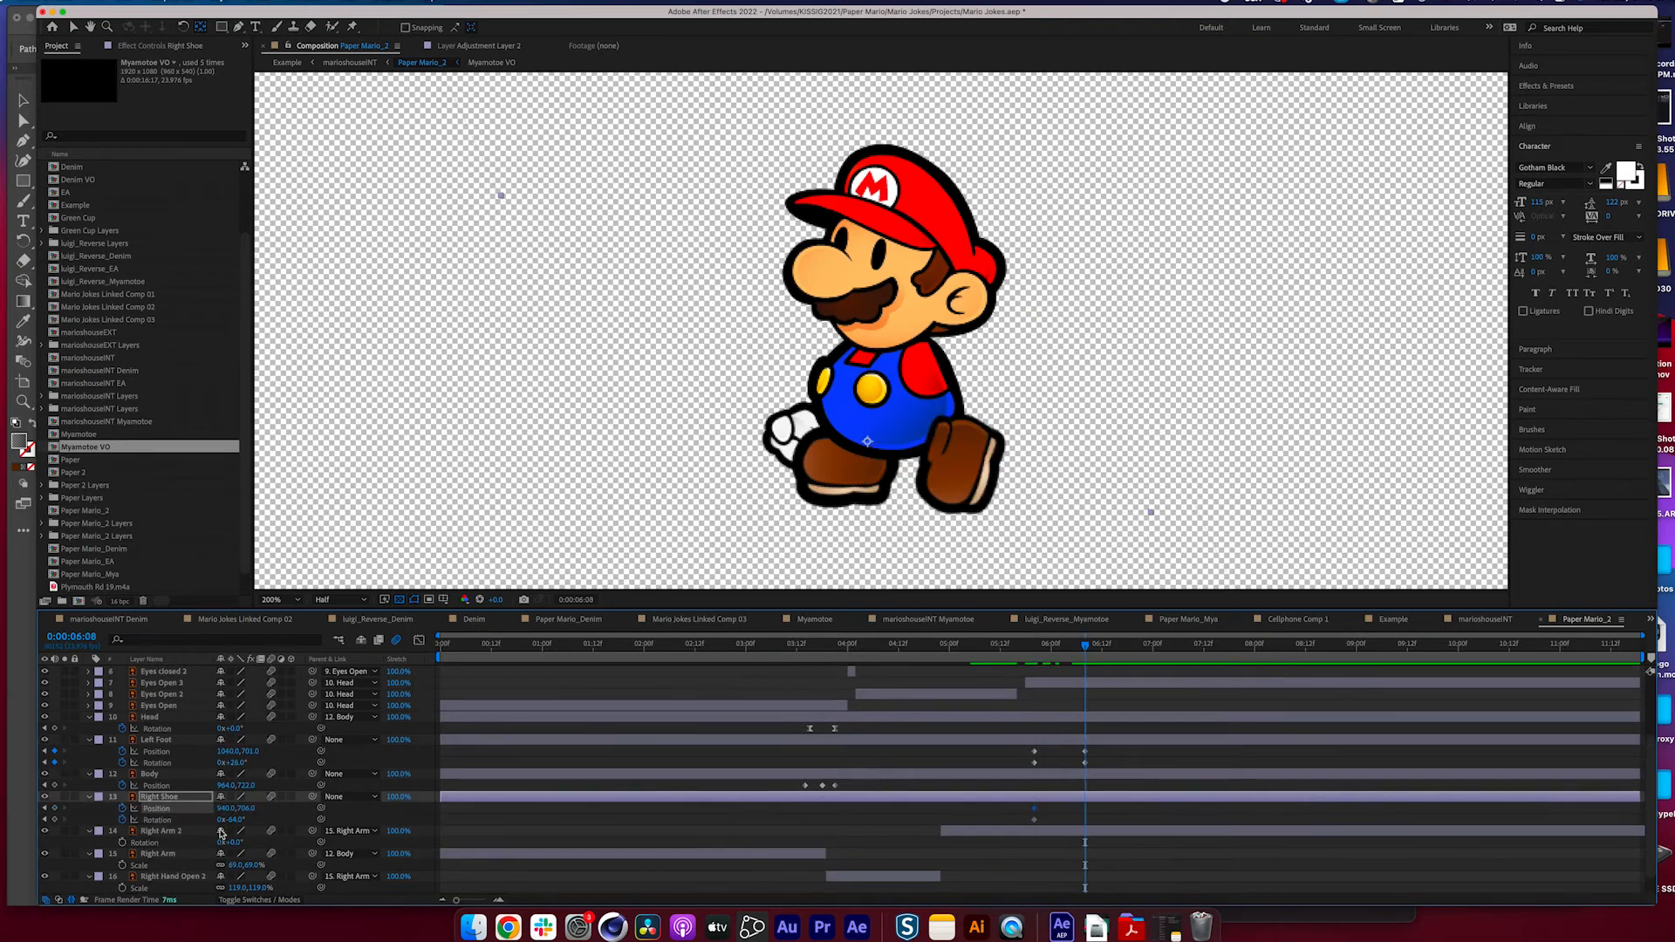
# - Rotate the Right Shoe to about -10° and move it forward to about 875, 710 at 0:00:06:08
pyautogui.moveTo(232, 820); pyautogui.dragTo(262, 820)
pyautogui.press('v')
pyautogui.moveTo(826, 454); pyautogui.dragTo(783, 456)
pyautogui.moveTo(232, 820); pyautogui.dragTo(237, 820)
pyautogui.moveTo(1033, 645); pyautogui.dragTo(1145, 646)
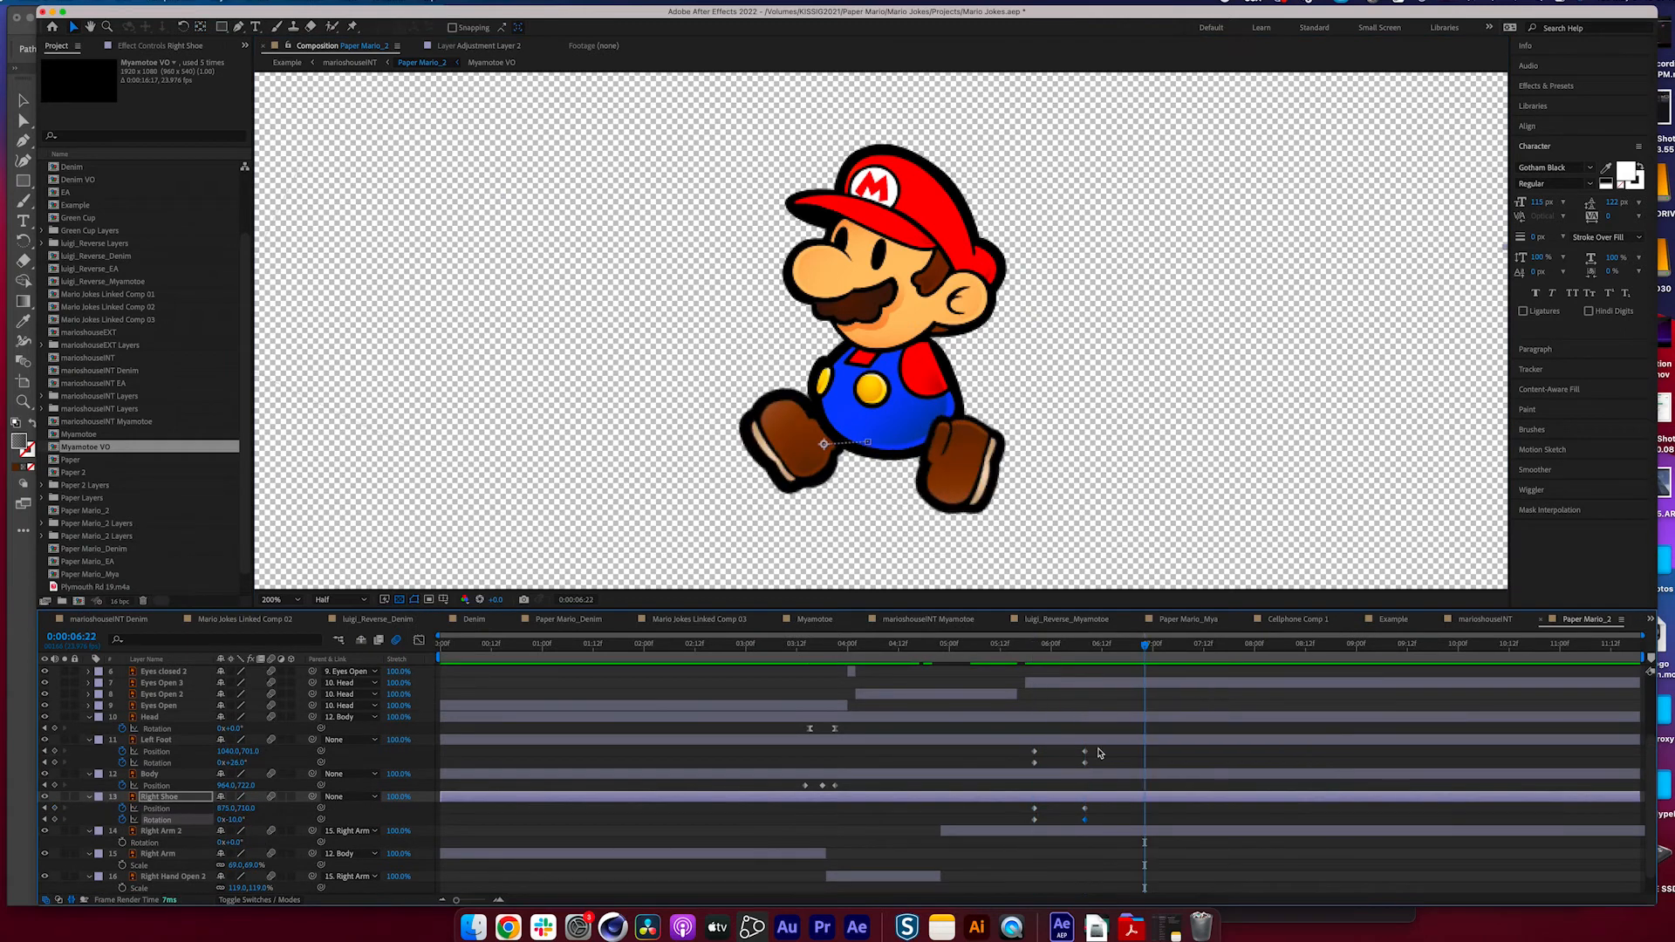
# - Shift the second keyframes of both feet slightly earlier and apply Easy Ease to the Left Foot's keyframes
pyautogui.moveTo(1100, 745); pyautogui.dragTo(1077, 812)
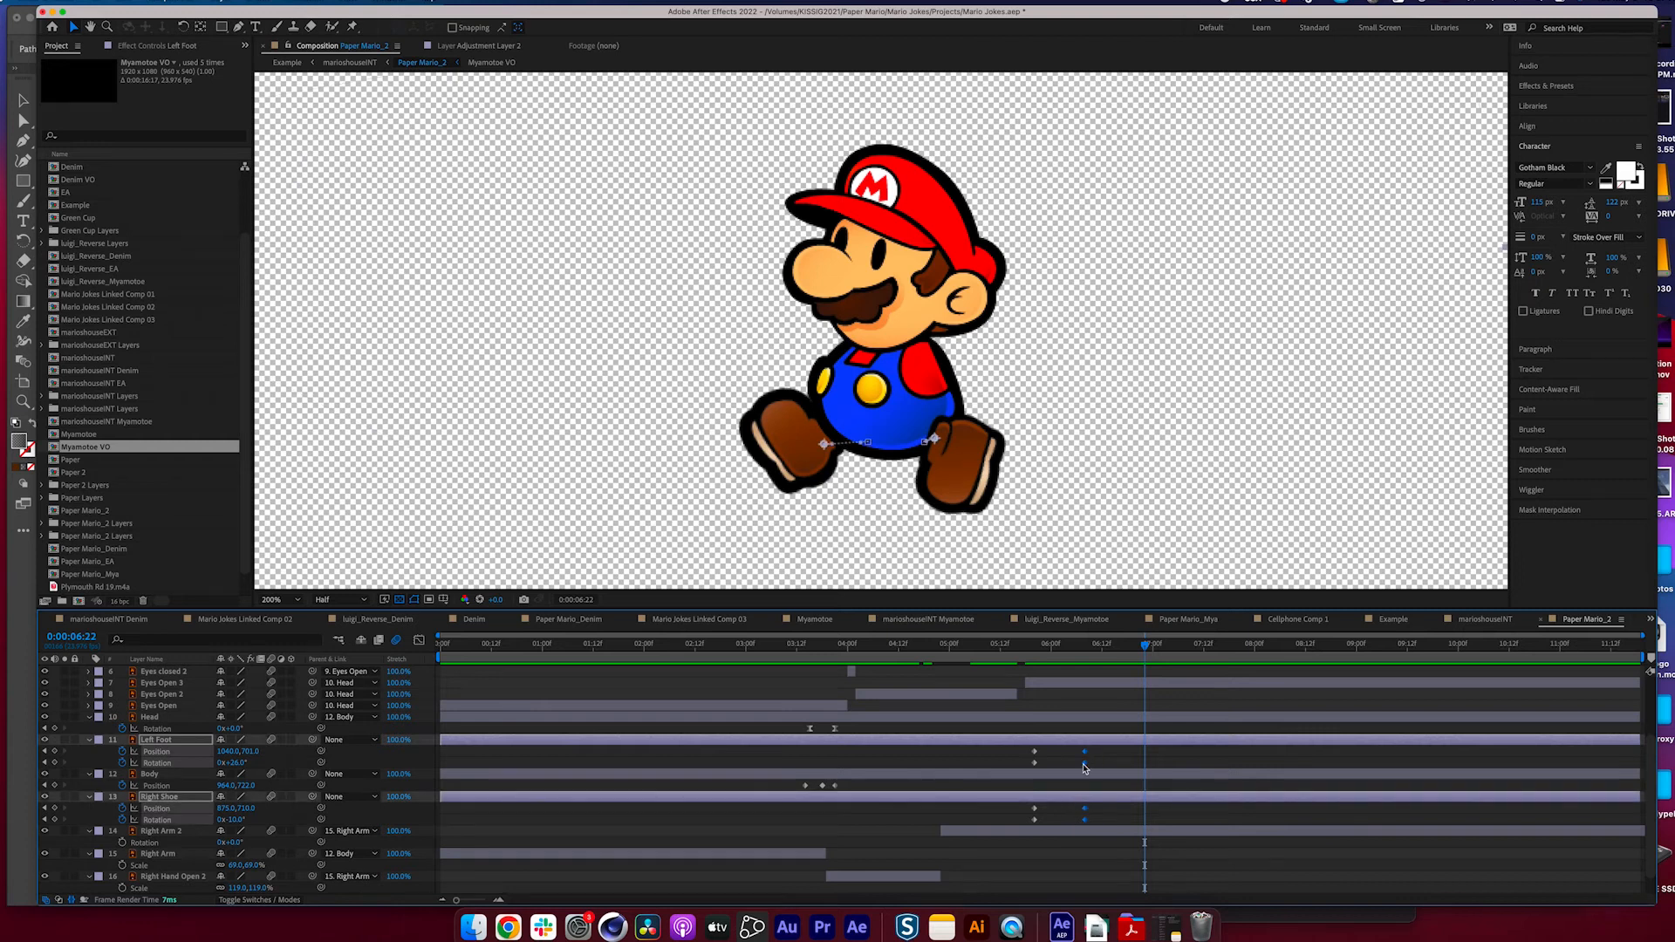
pyautogui.click(1034, 763)
pyautogui.rightClick(1034, 763)
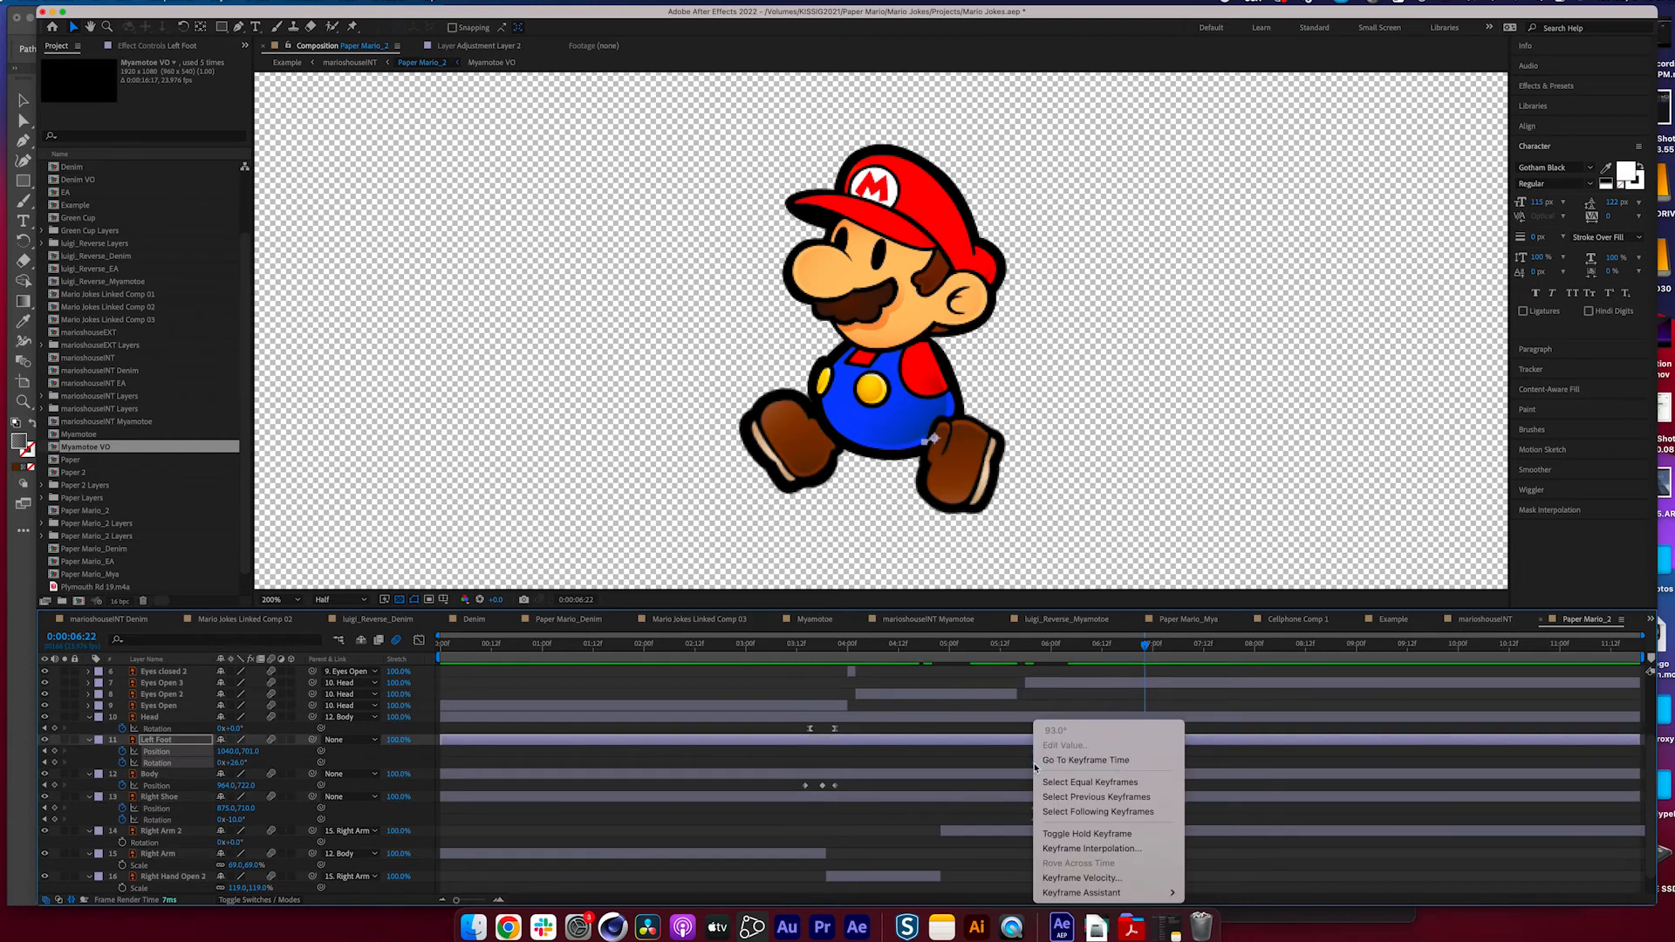
pyautogui.click(1033, 769)
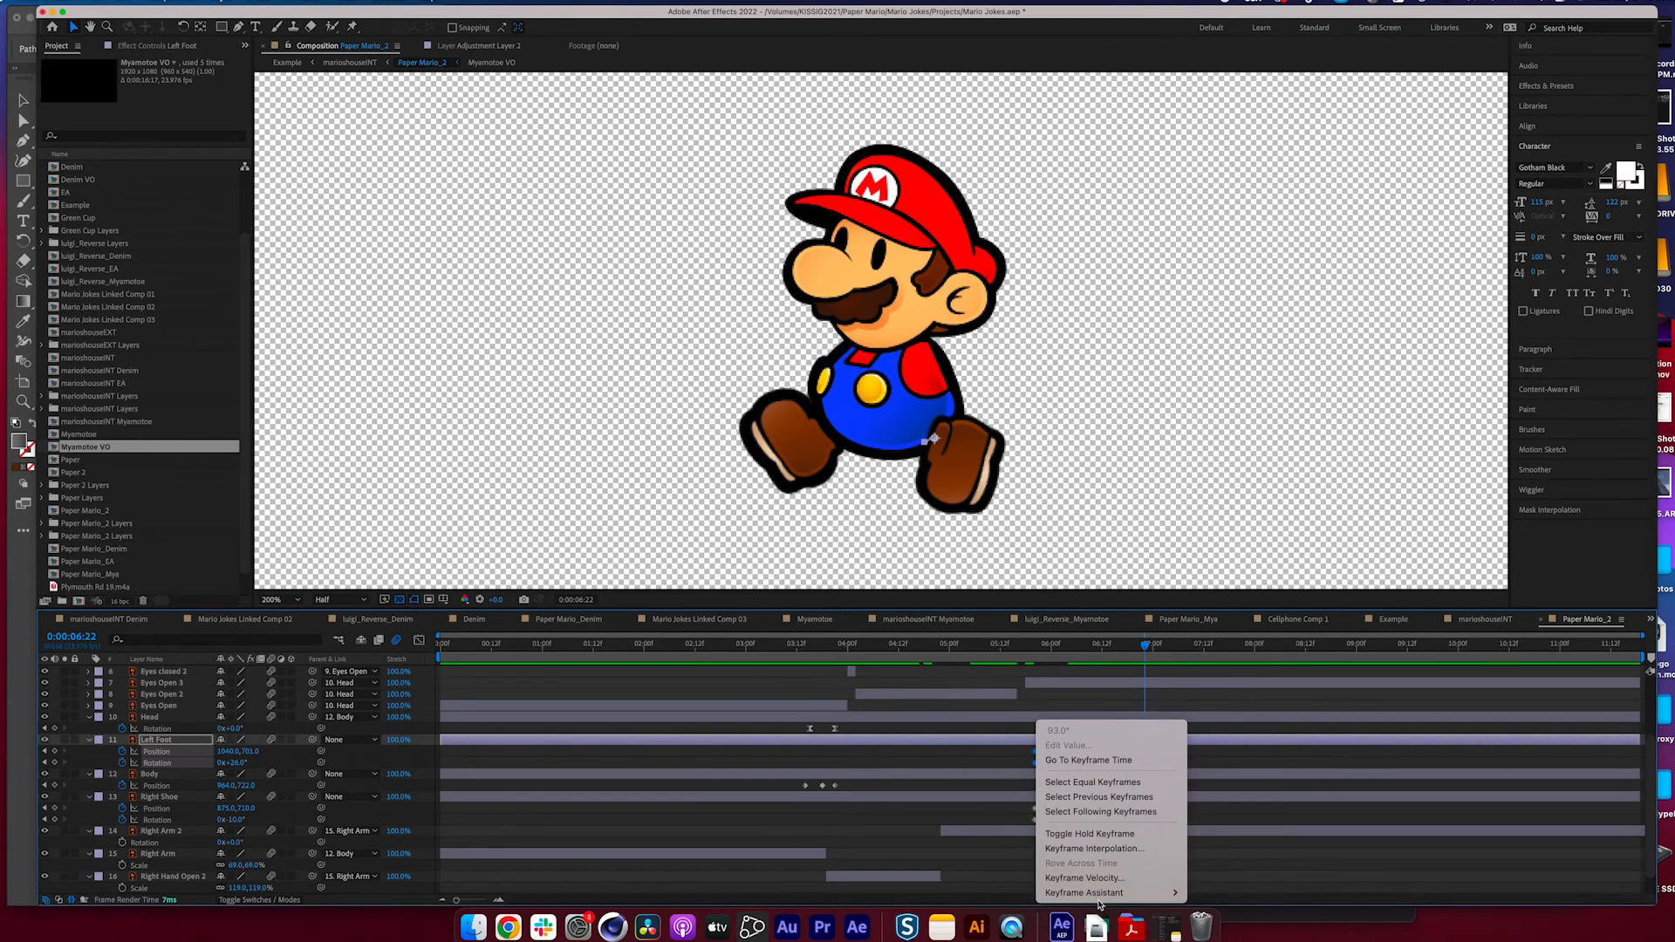
pyautogui.moveTo(1091, 893)
pyautogui.click(1216, 805)
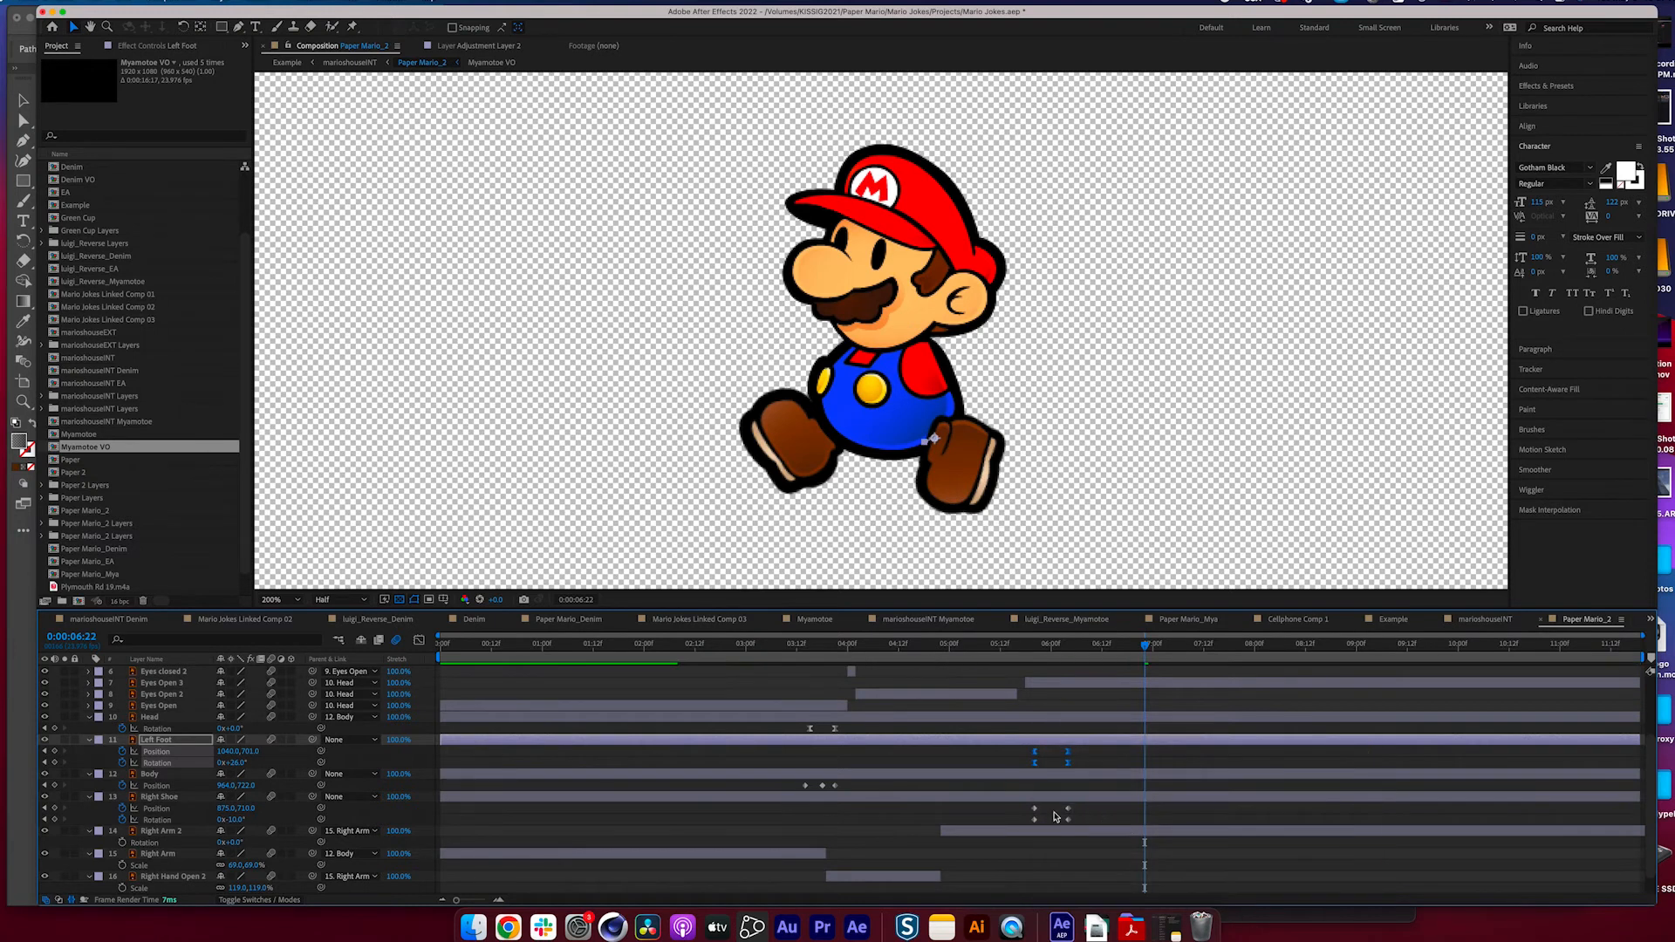
# - Apply Easy Ease to the Right Shoe's Position and Rotation keyframes
pyautogui.moveTo(1101, 805); pyautogui.dragTo(1015, 830)
pyautogui.rightClick(1038, 813)
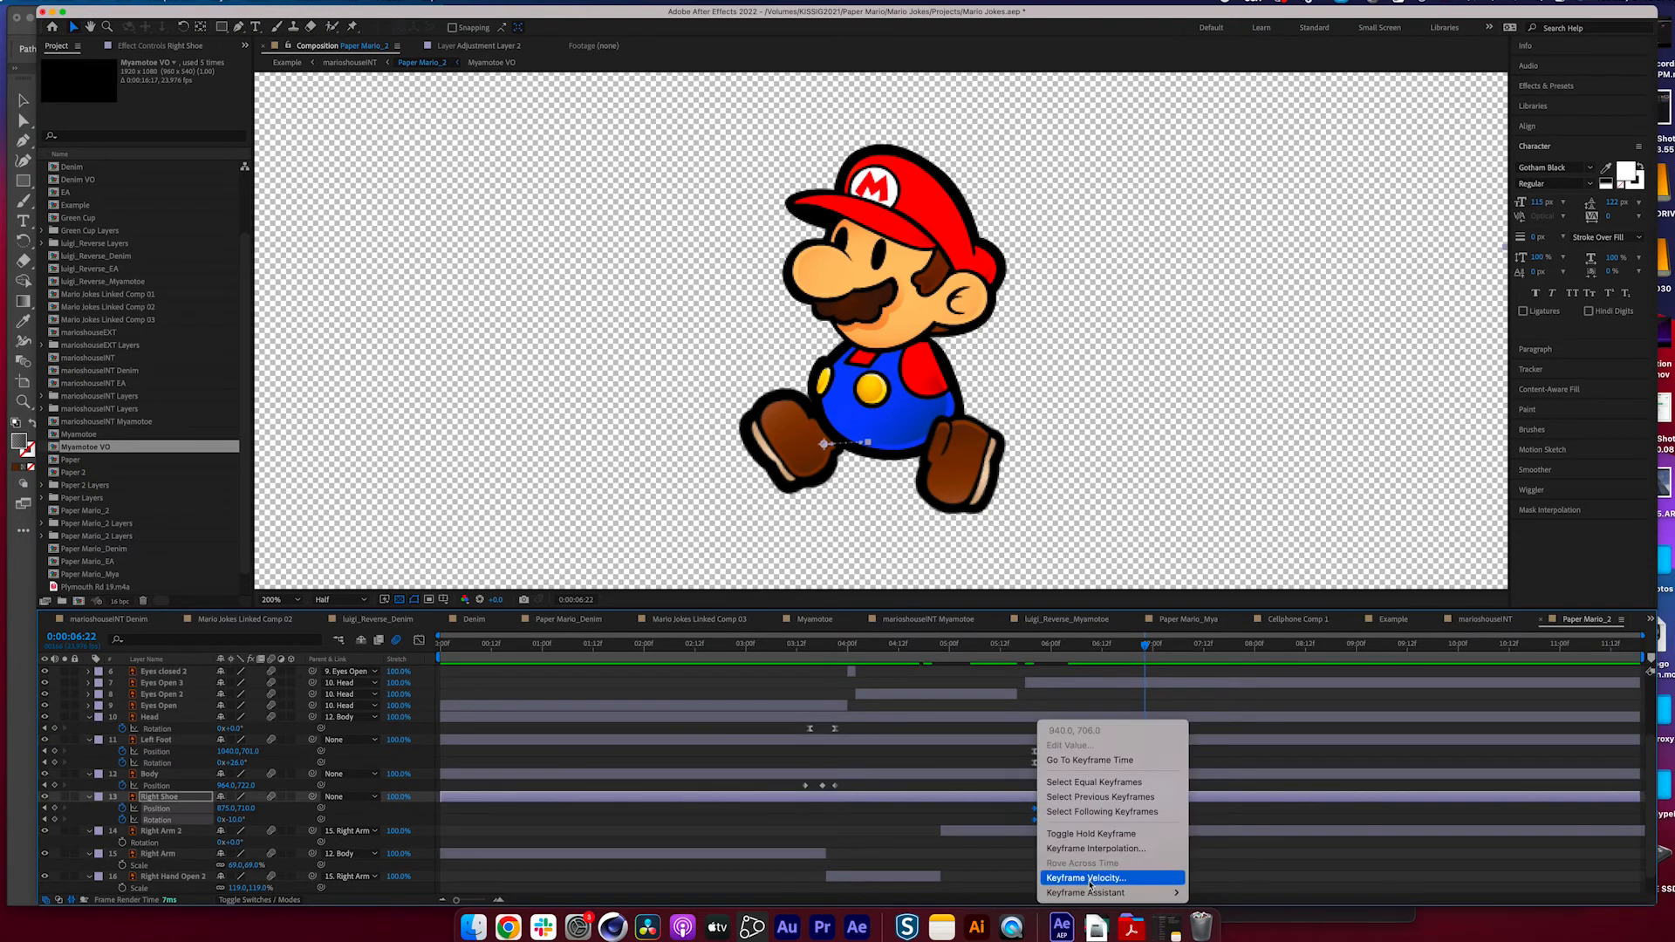
pyautogui.moveTo(1091, 892)
pyautogui.click(1231, 805)
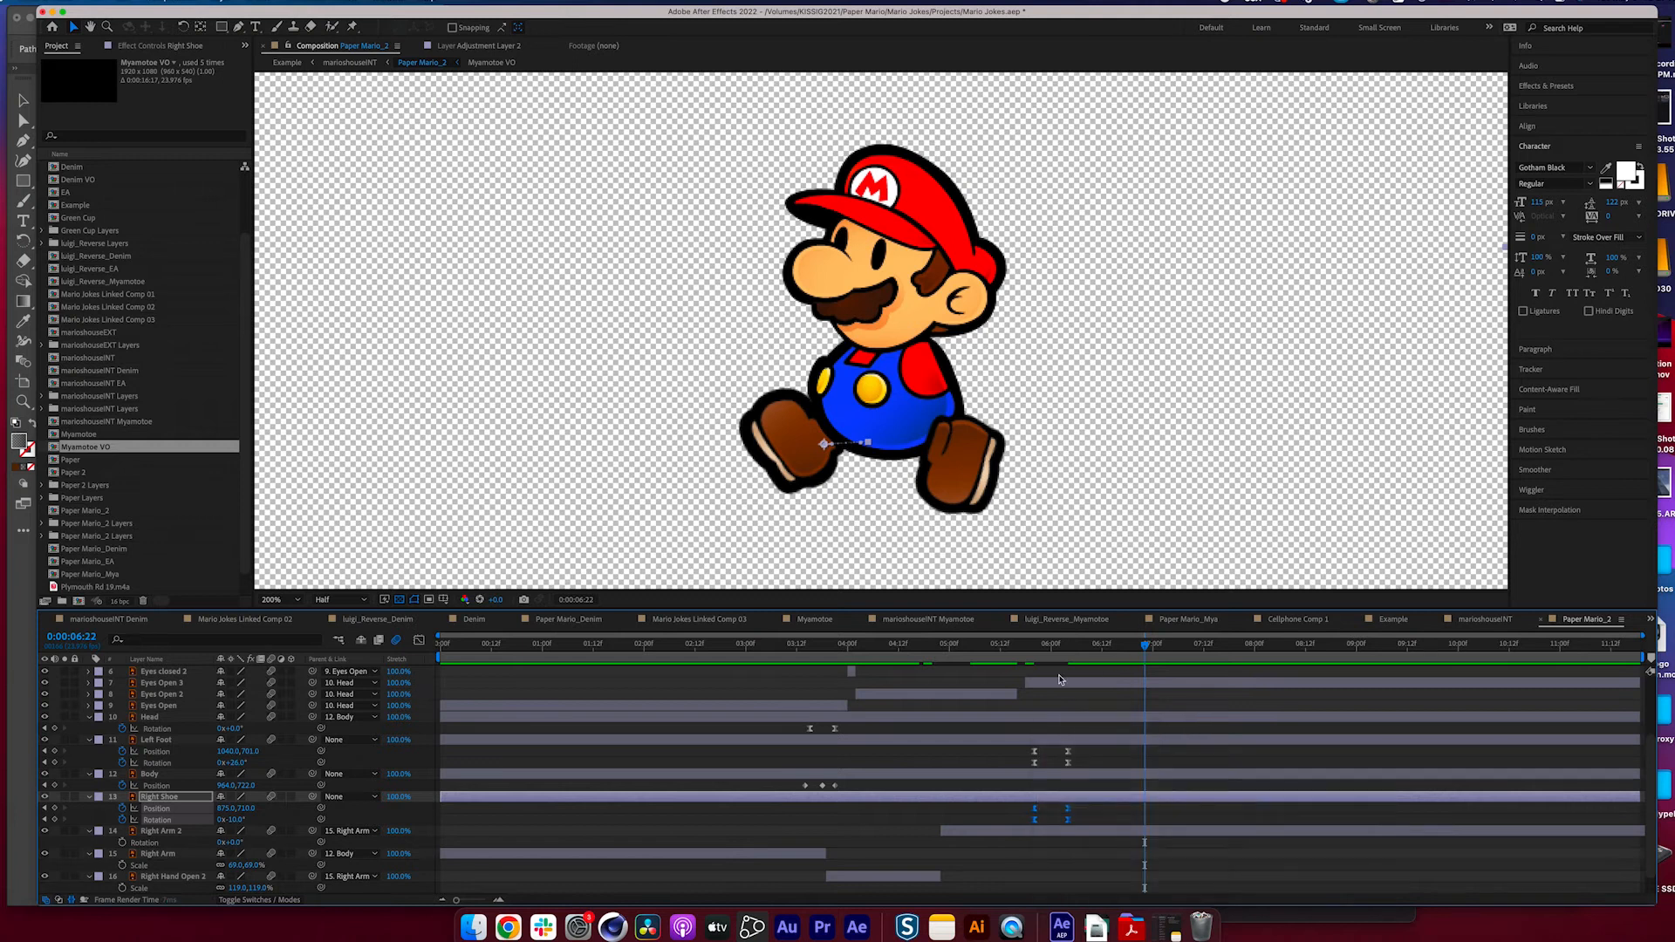
# - Play back the first stride and move both feet's second keyframes a little closer to the starting ones
pyautogui.click(1027, 648)
pyautogui.press('space')
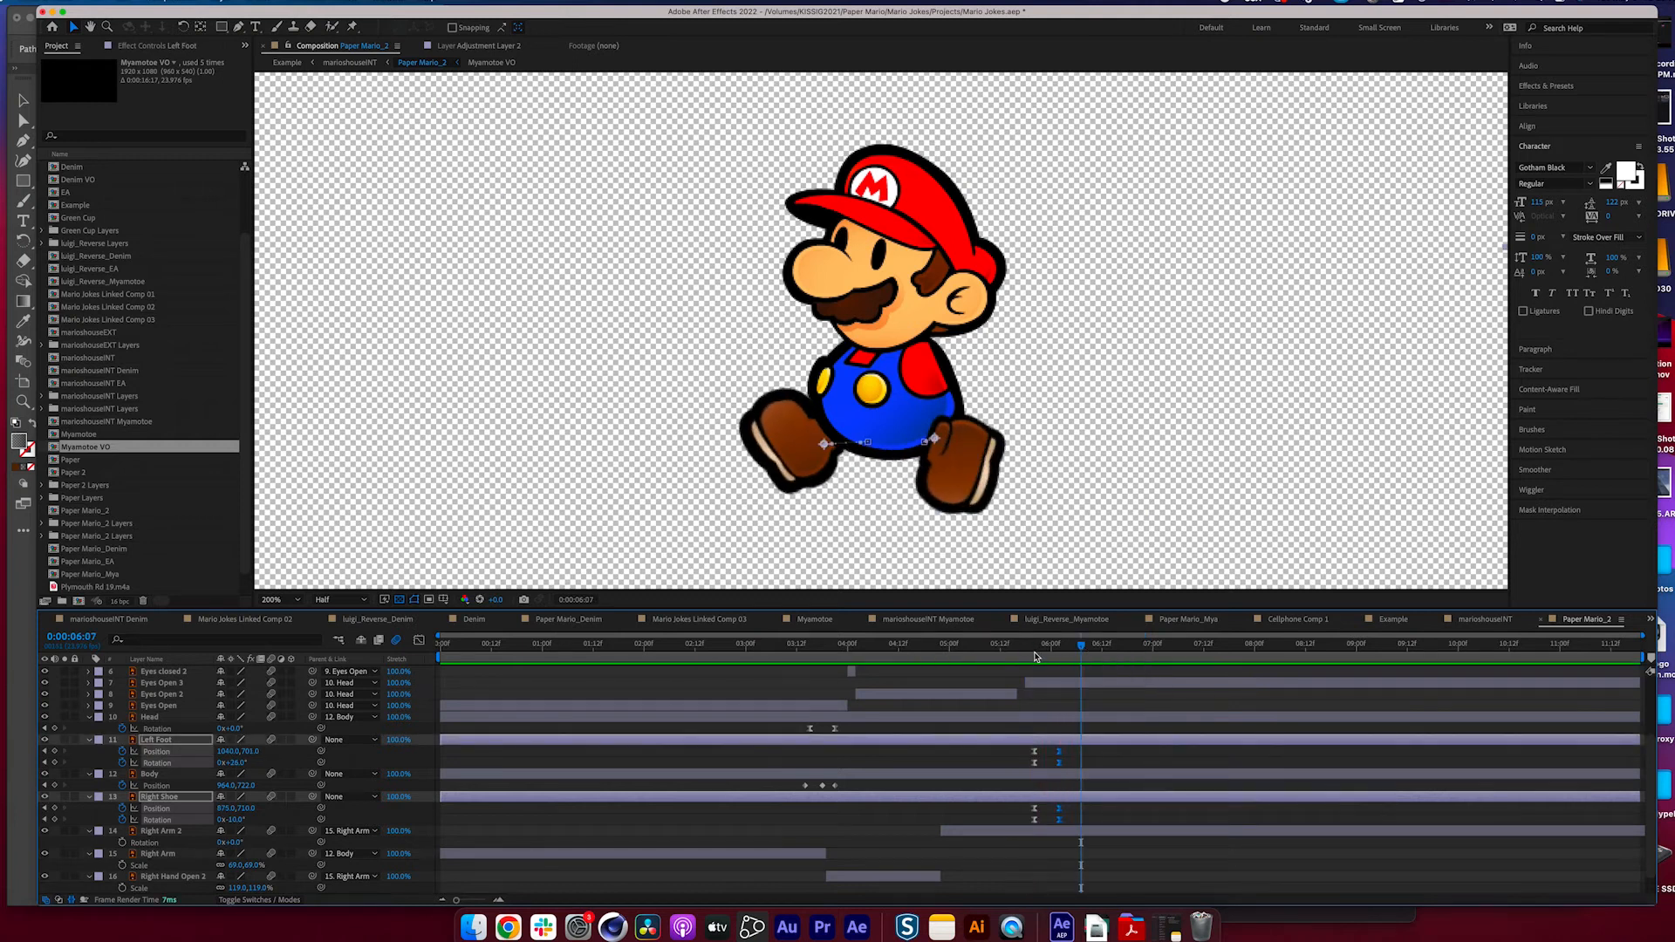
pyautogui.click(1034, 653)
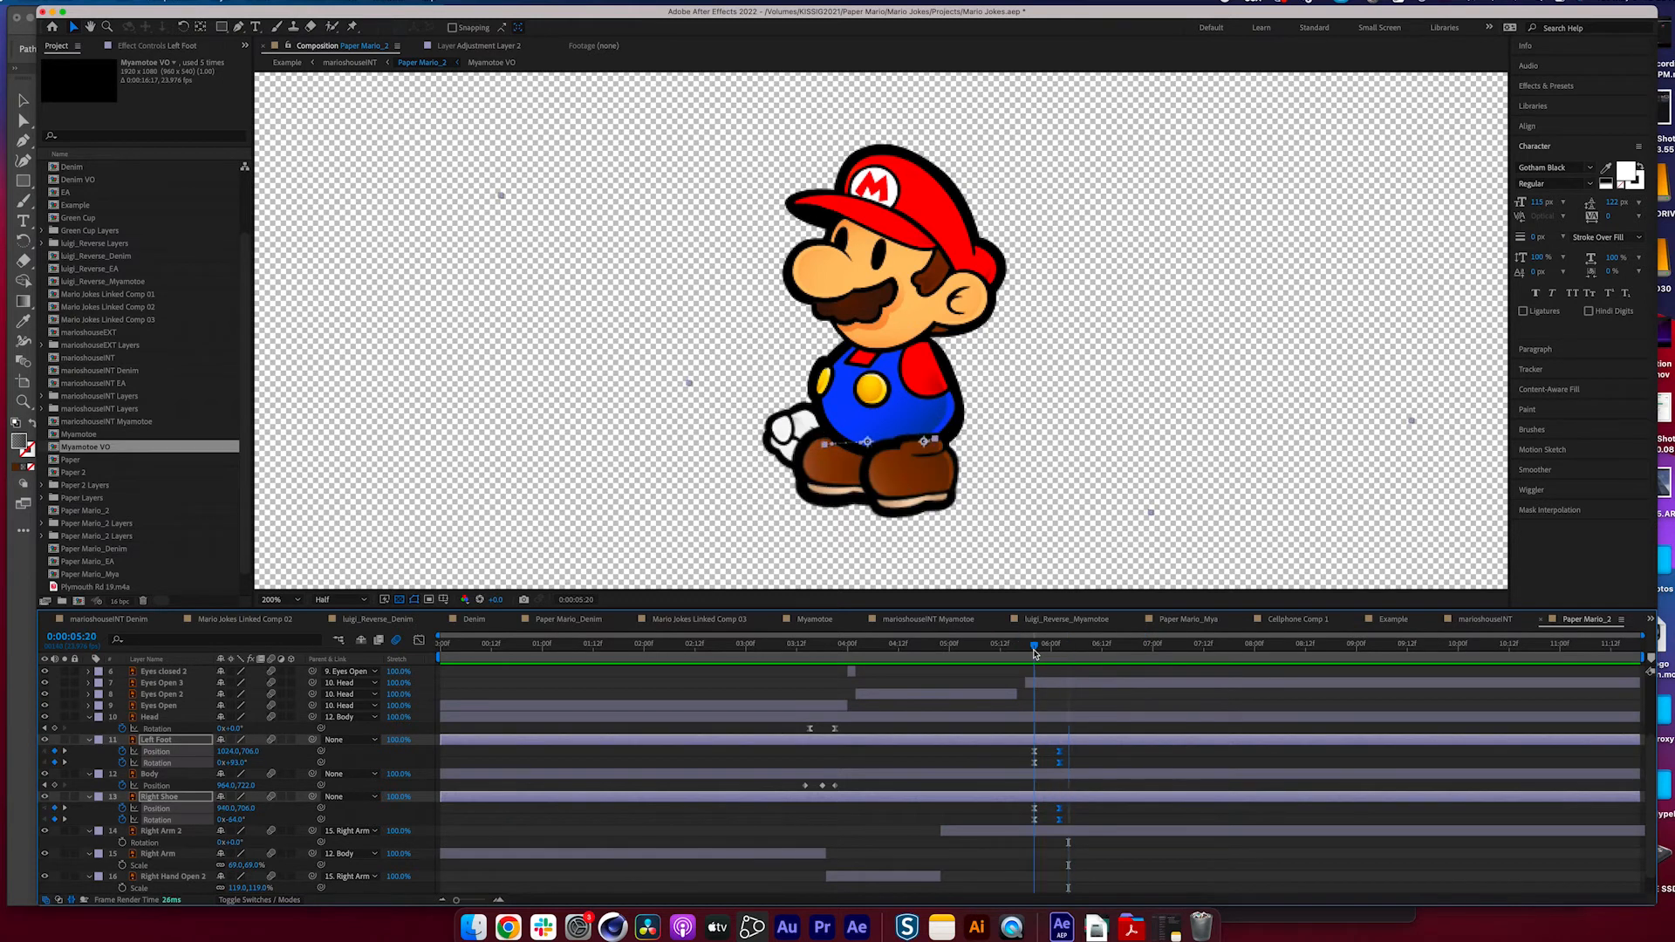
pyautogui.moveTo(1034, 654); pyautogui.dragTo(1087, 656)
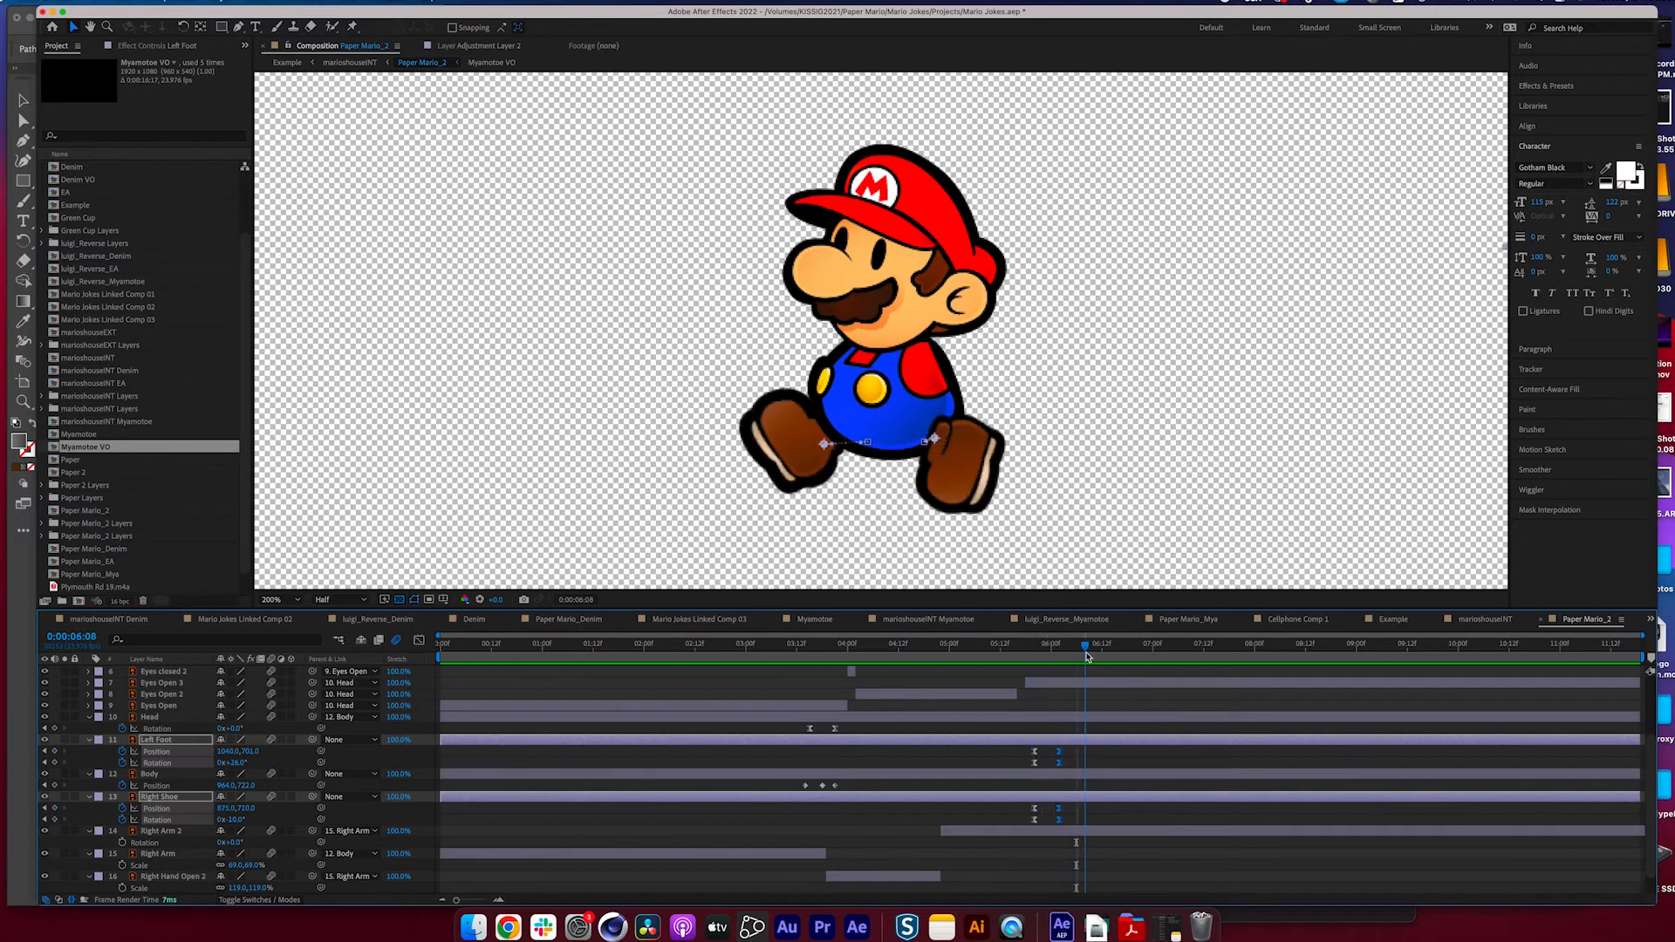
pyautogui.click(1113, 811)
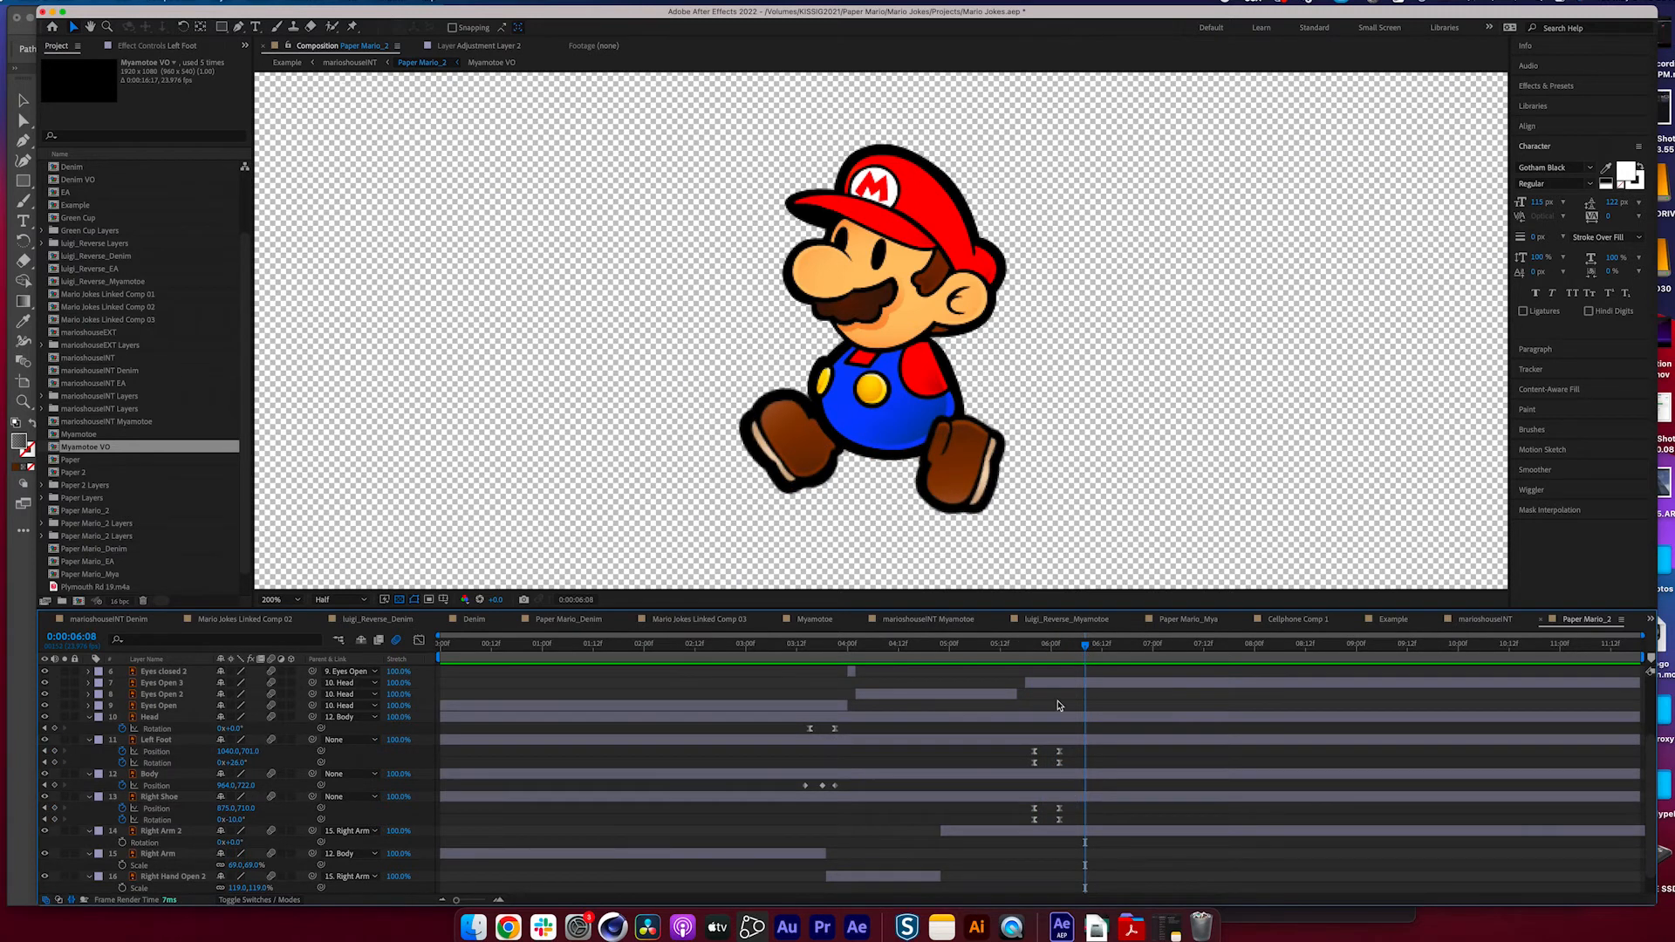
# - At 0:00:06:08, swing the Left Foot forward to about 878, 697 with a Rotation of about 133°
pyautogui.moveTo(1051, 656); pyautogui.dragTo(1088, 650)
pyautogui.click(154, 740)
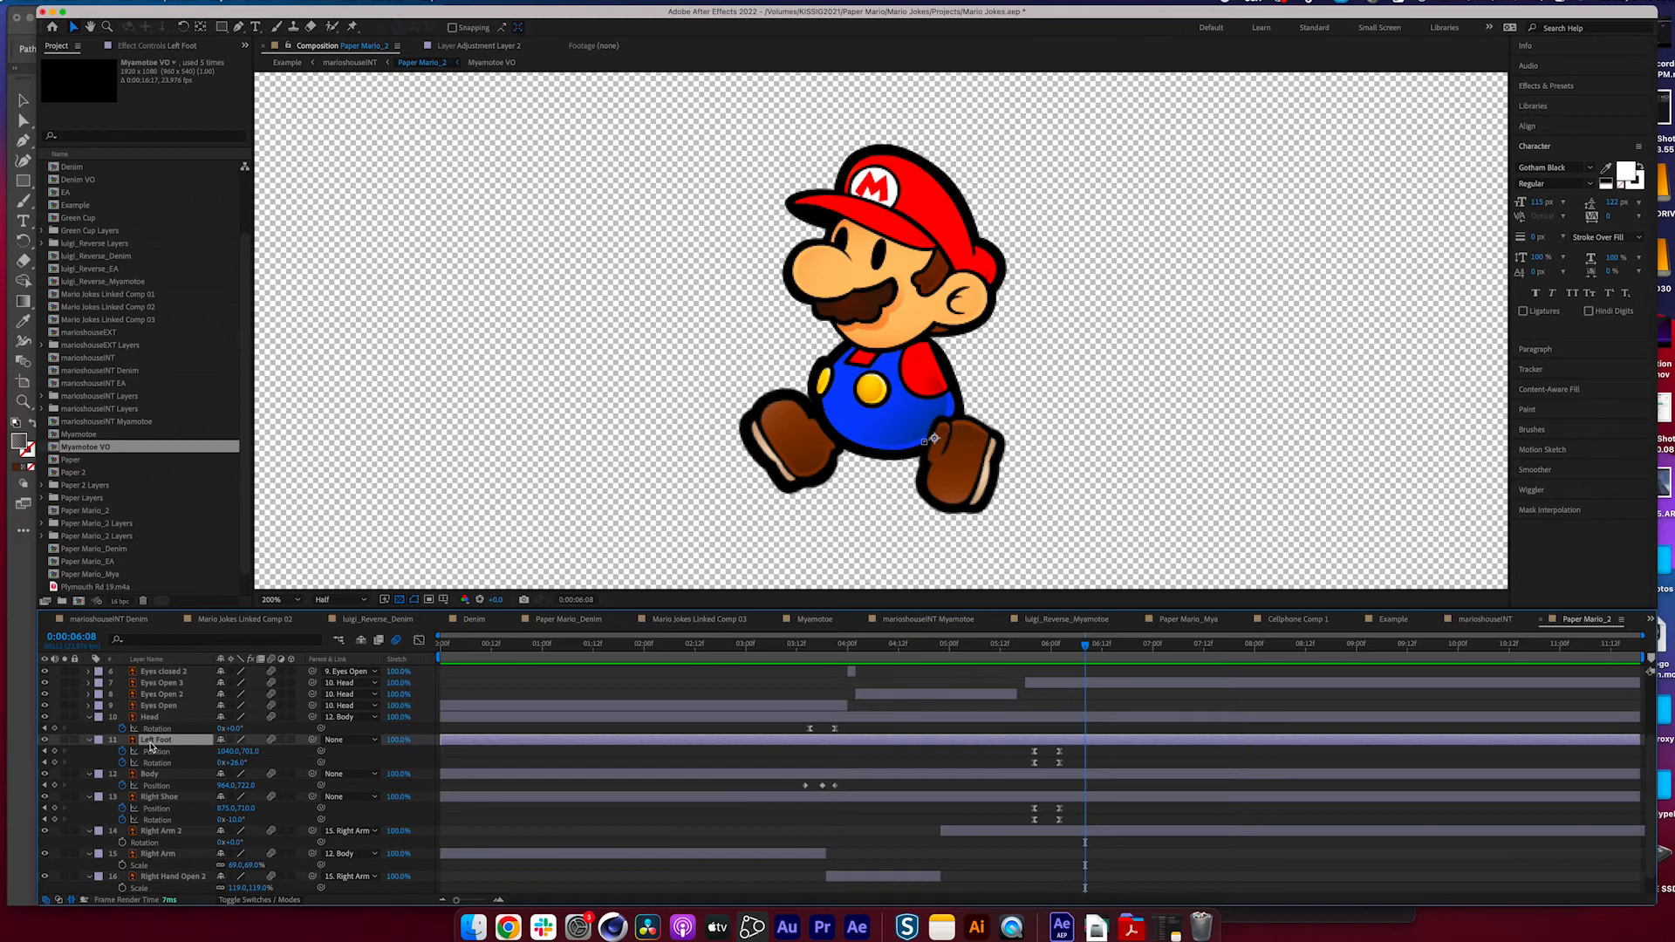
pyautogui.moveTo(237, 764); pyautogui.dragTo(322, 764)
pyautogui.moveTo(910, 478); pyautogui.dragTo(794, 461)
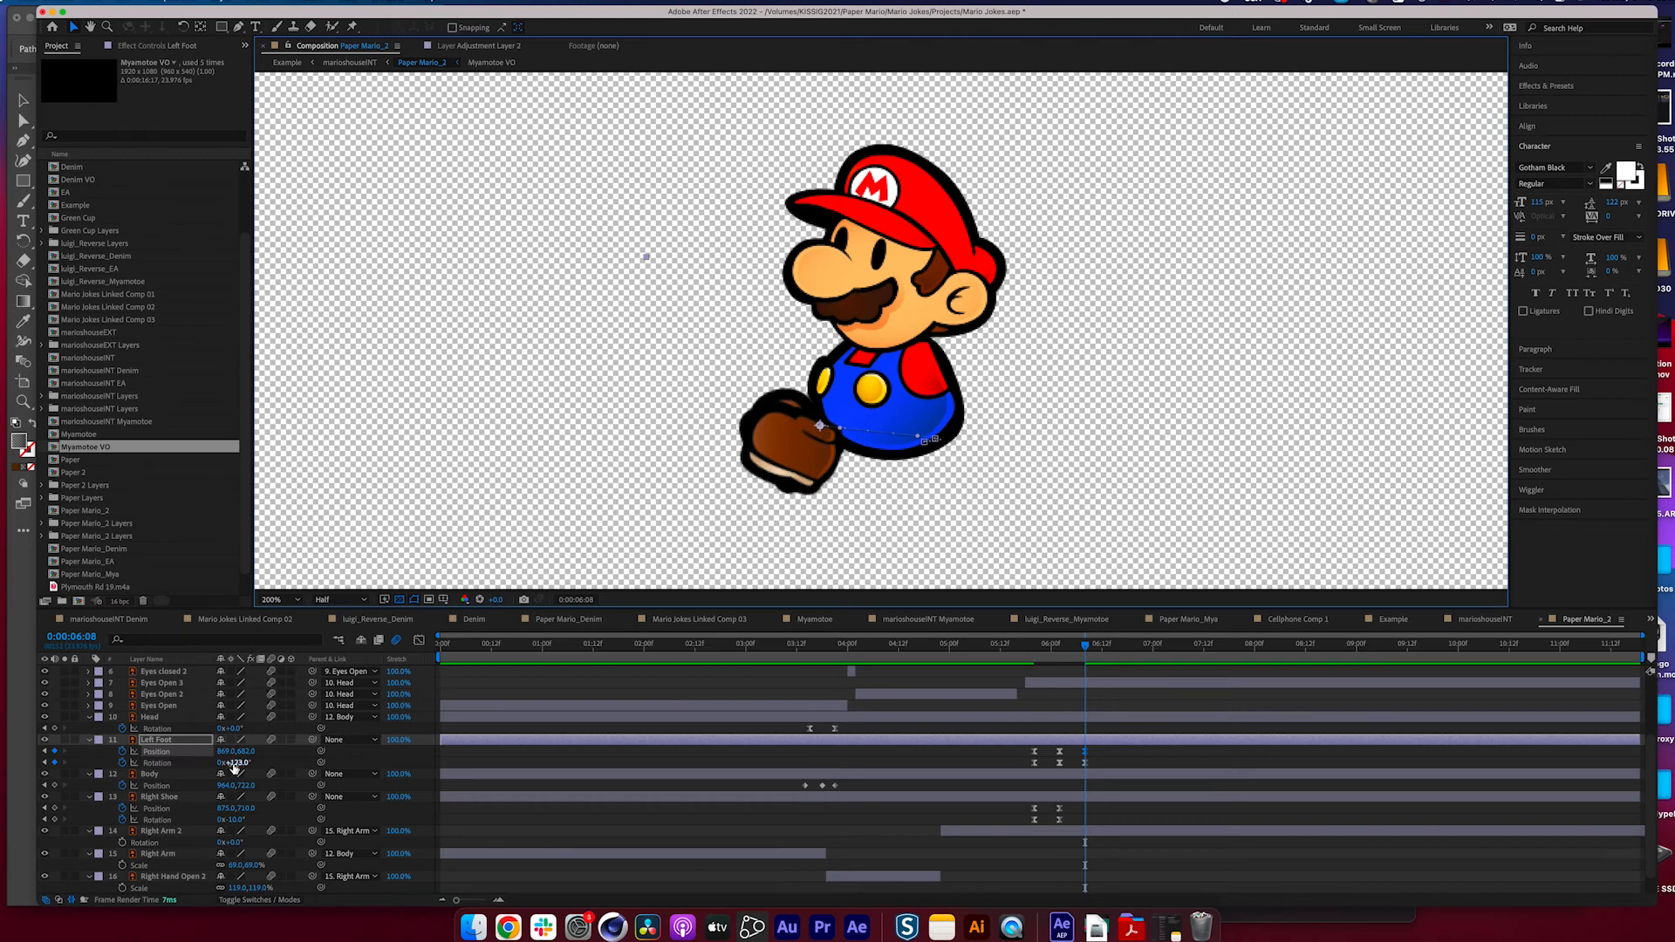
pyautogui.moveTo(234, 763); pyautogui.dragTo(257, 764)
# - At 0:00:06:08, swing the Right Shoe back to about 1067, 686 with a Rotation of about -138° and play back the stride
pyautogui.click(163, 798)
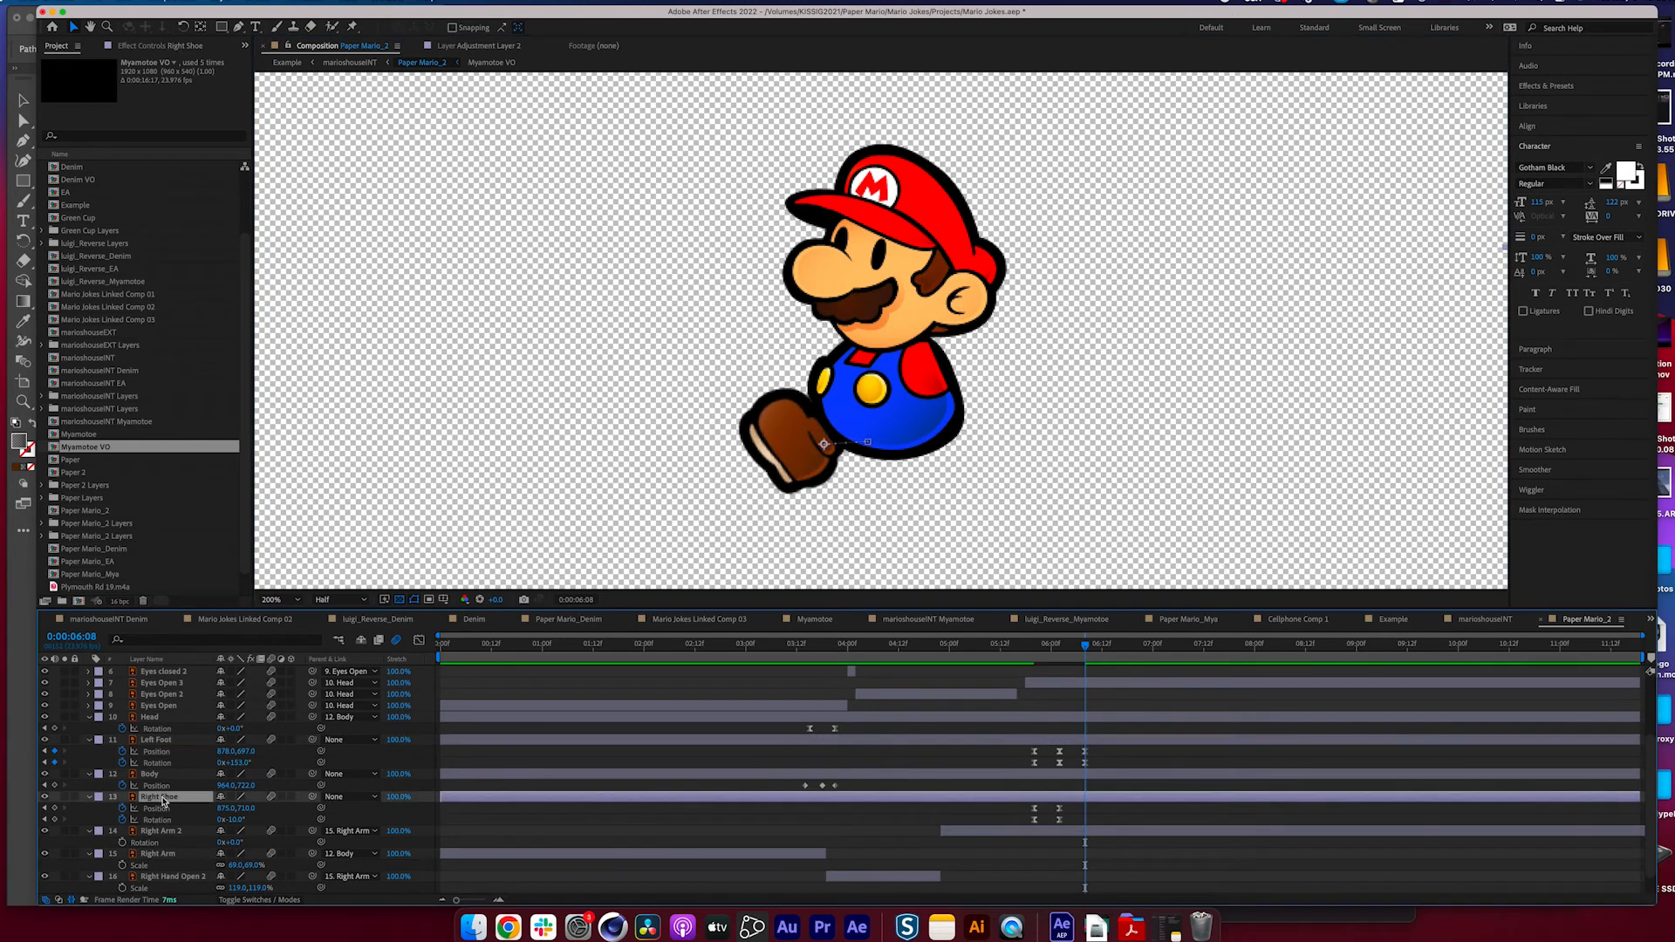
pyautogui.moveTo(234, 821); pyautogui.dragTo(122, 820)
pyautogui.moveTo(825, 503); pyautogui.dragTo(953, 487)
pyautogui.click(1036, 646)
pyautogui.press('space')
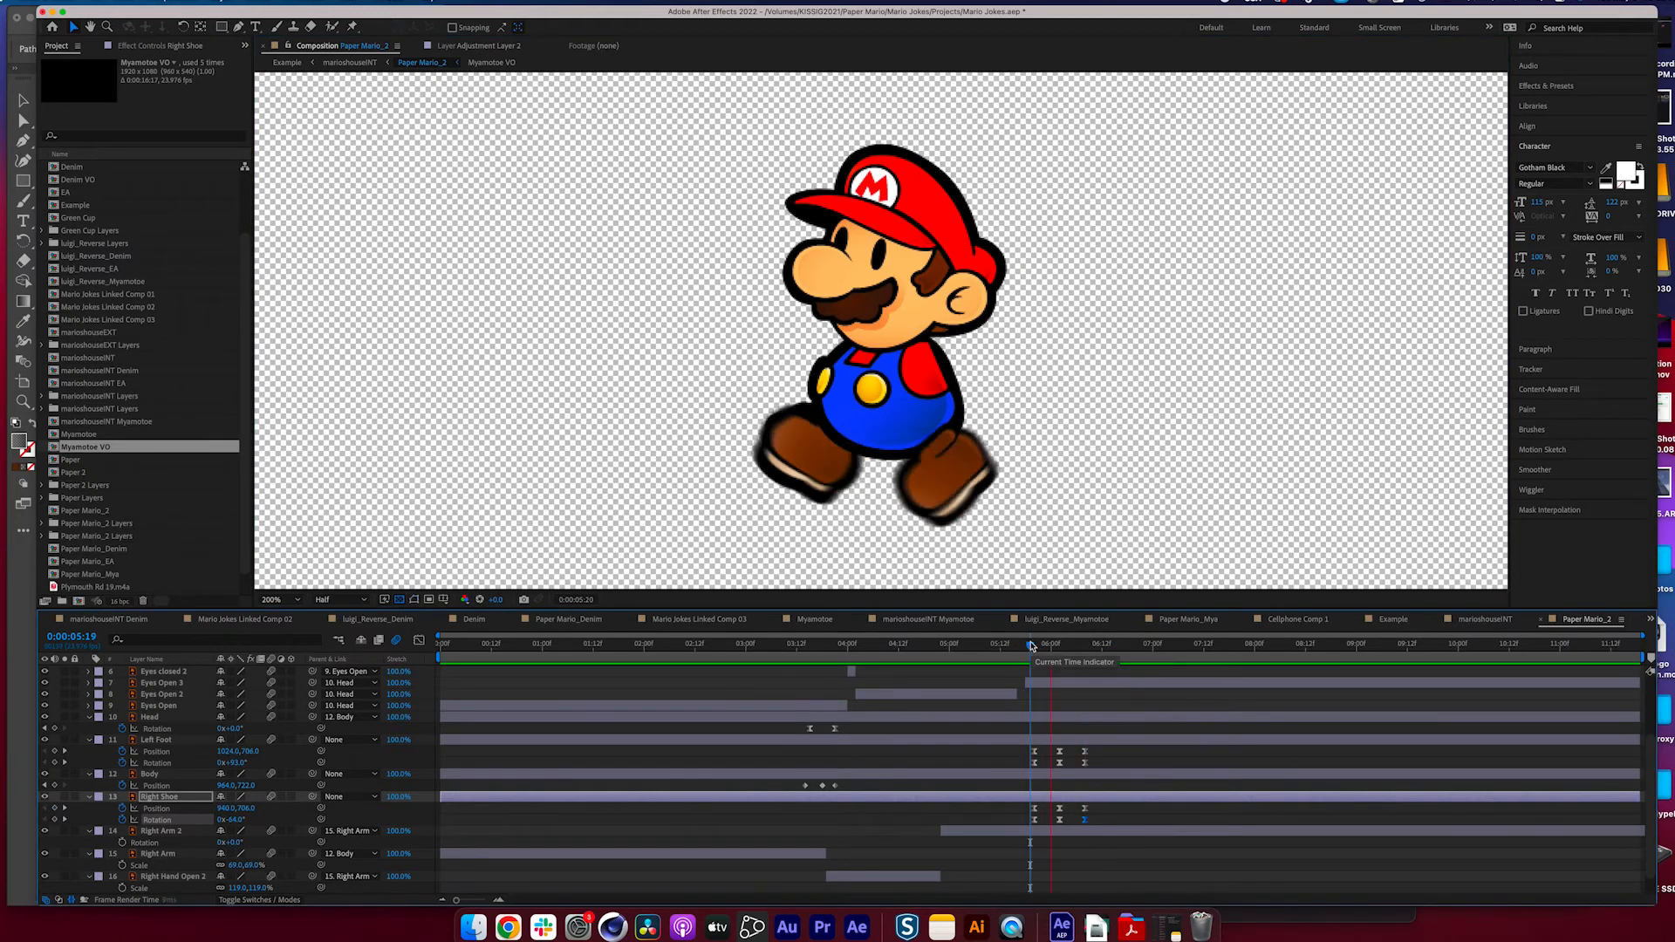
pyautogui.moveTo(1032, 645); pyautogui.dragTo(1086, 657)
# - Copy the second Position and Rotation keyframes of the Left Foot and Right Shoe to 0:00:06:15
pyautogui.moveTo(1073, 748); pyautogui.dragTo(1053, 773)
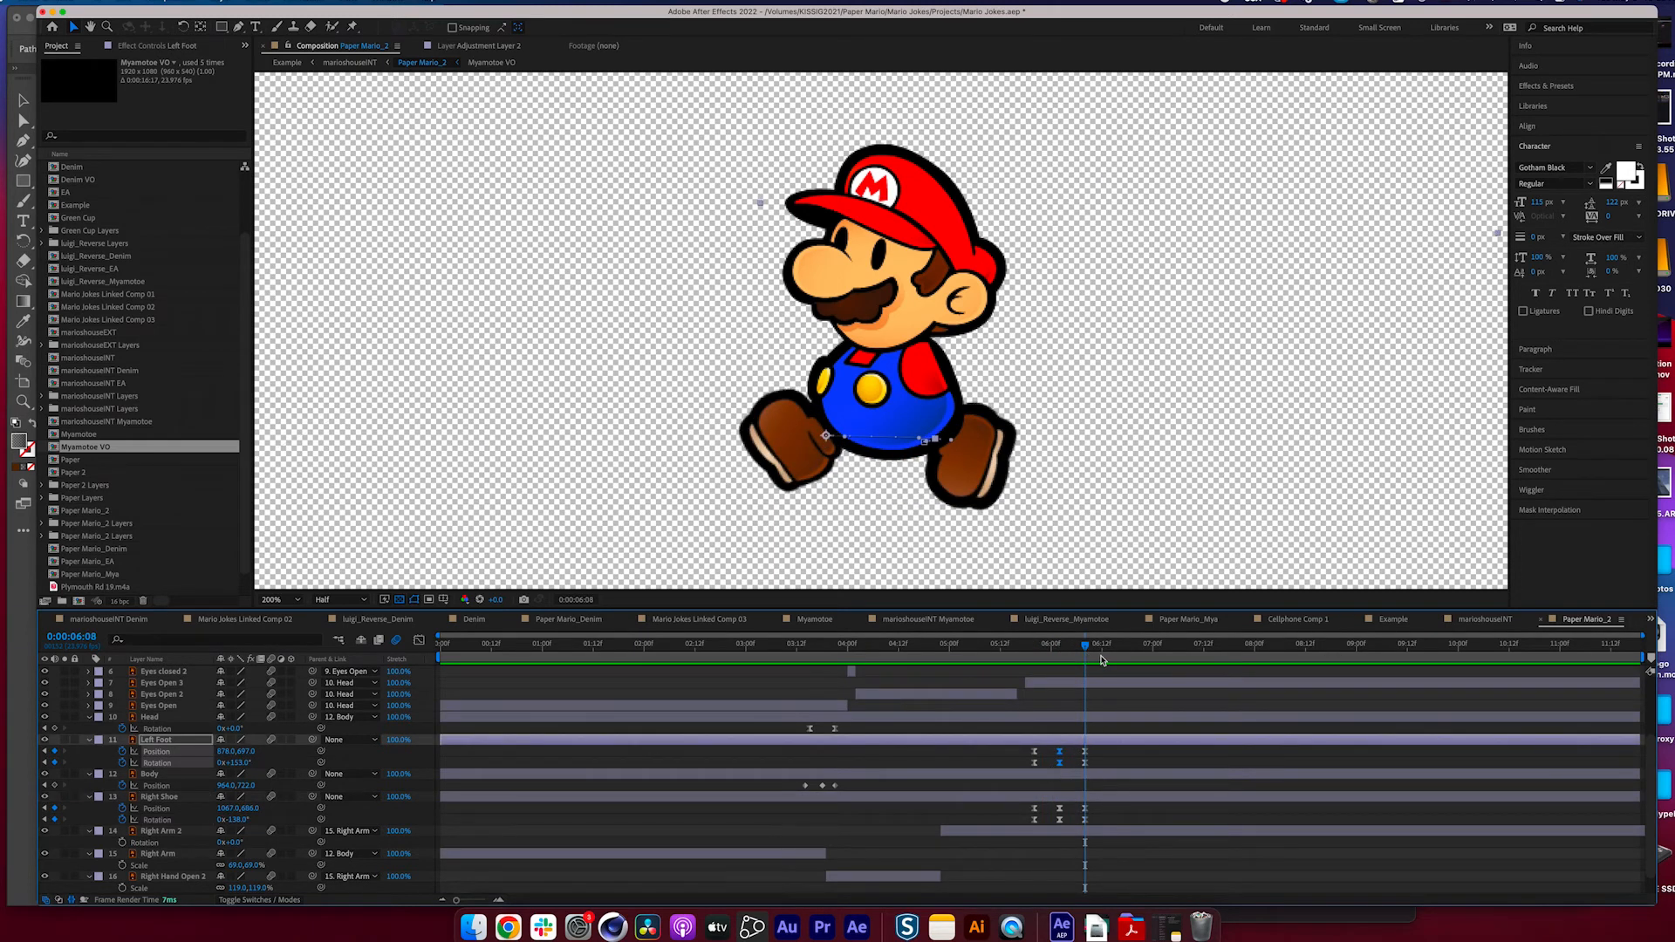
pyautogui.press('super+v')
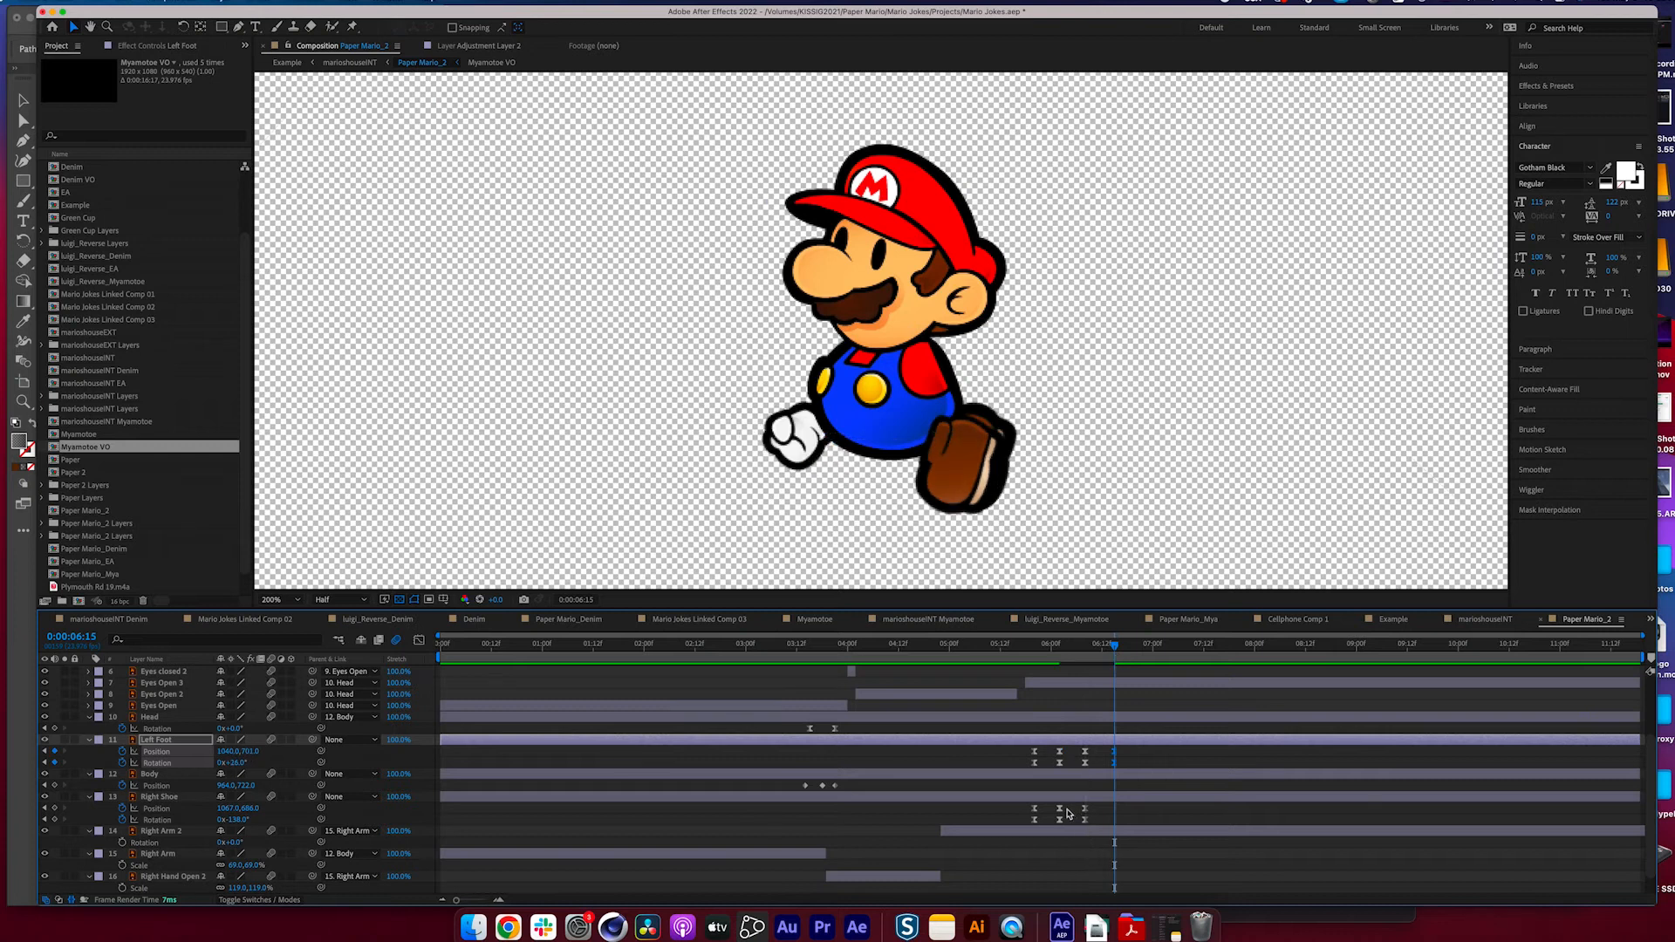
pyautogui.moveTo(1072, 812); pyautogui.dragTo(1057, 829)
pyautogui.press('super+v')
# - Move the last keyframes of both feet slightly earlier and scrub through the walk cycle
pyautogui.click(1074, 646)
pyautogui.moveTo(1076, 662); pyautogui.dragTo(1116, 660)
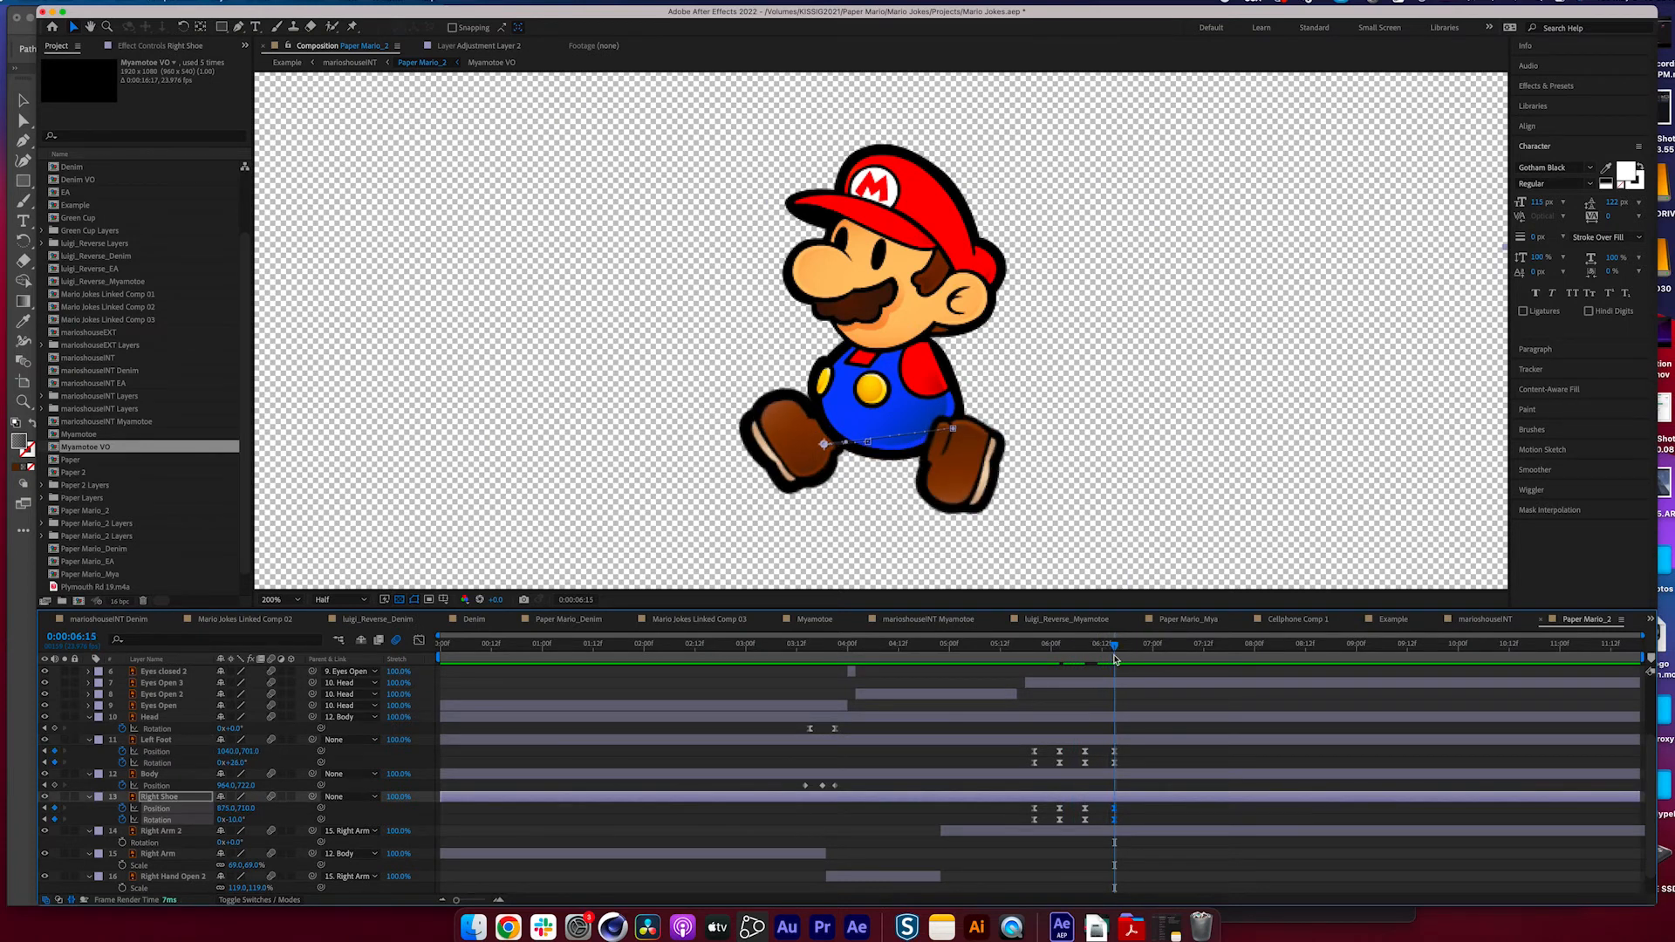
pyautogui.moveTo(1134, 752); pyautogui.dragTo(1112, 817)
pyautogui.moveTo(1057, 661)
pyautogui.mouseDown()
pyautogui.moveTo(1036, 664)
pyautogui.moveTo(1115, 668)
pyautogui.moveTo(1060, 665)
pyautogui.mouseUp()
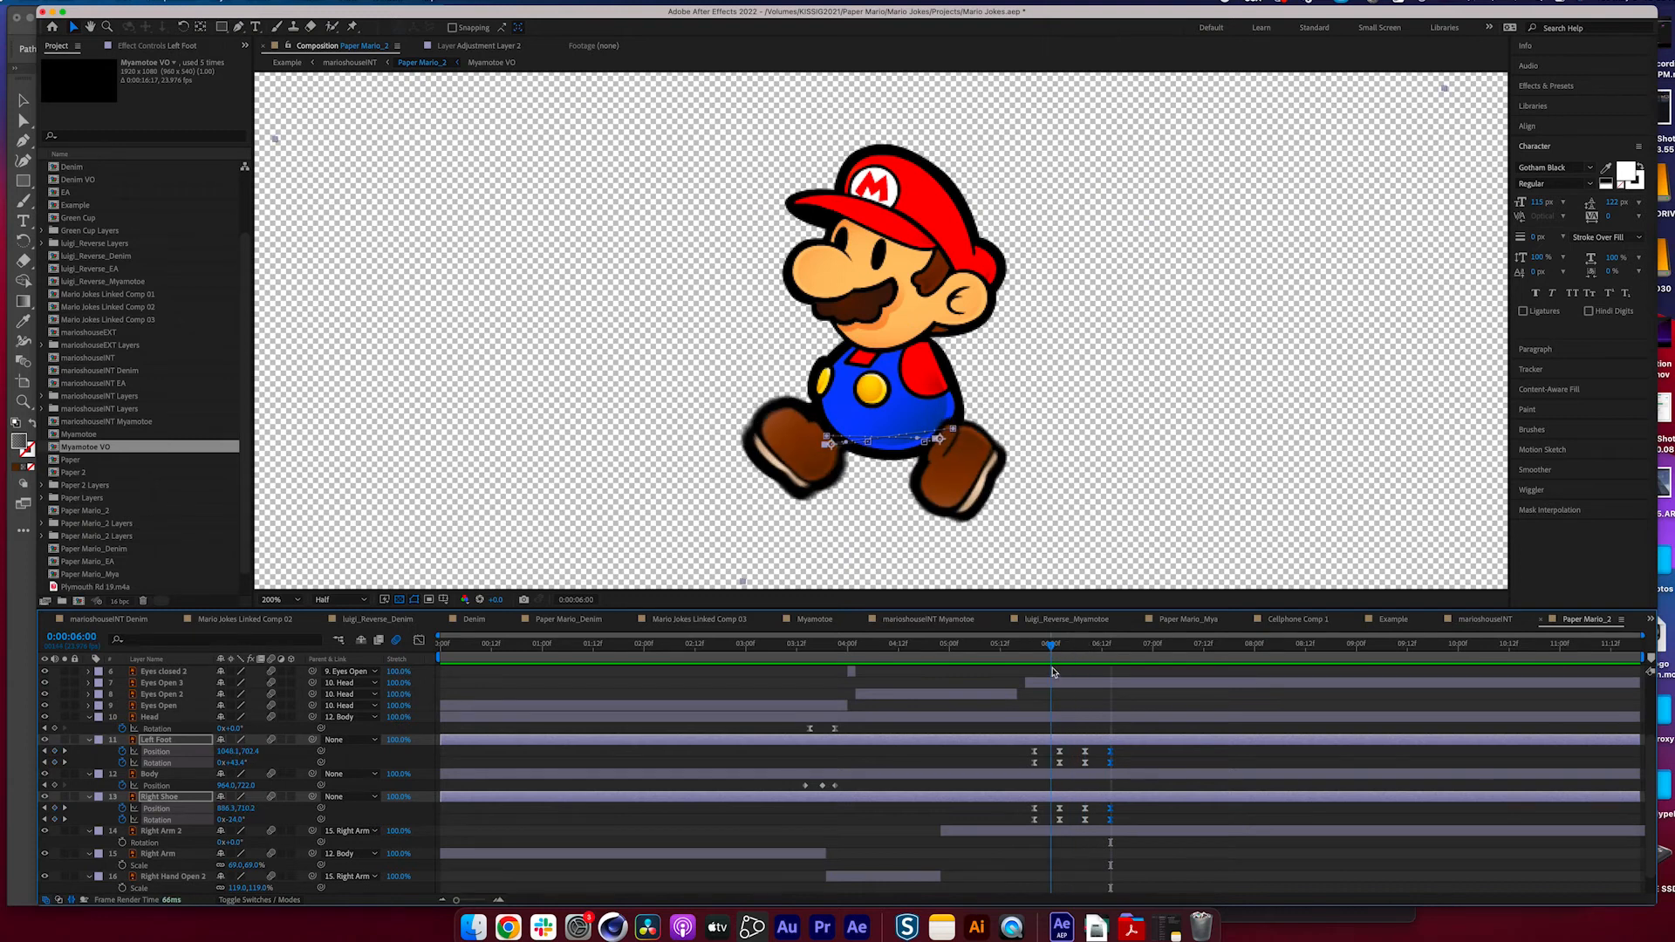
# - Make the Left Arm 2 layer visible and scrub through the stride up to 0:00:06:14
pyautogui.scroll(3, 1059, 694)
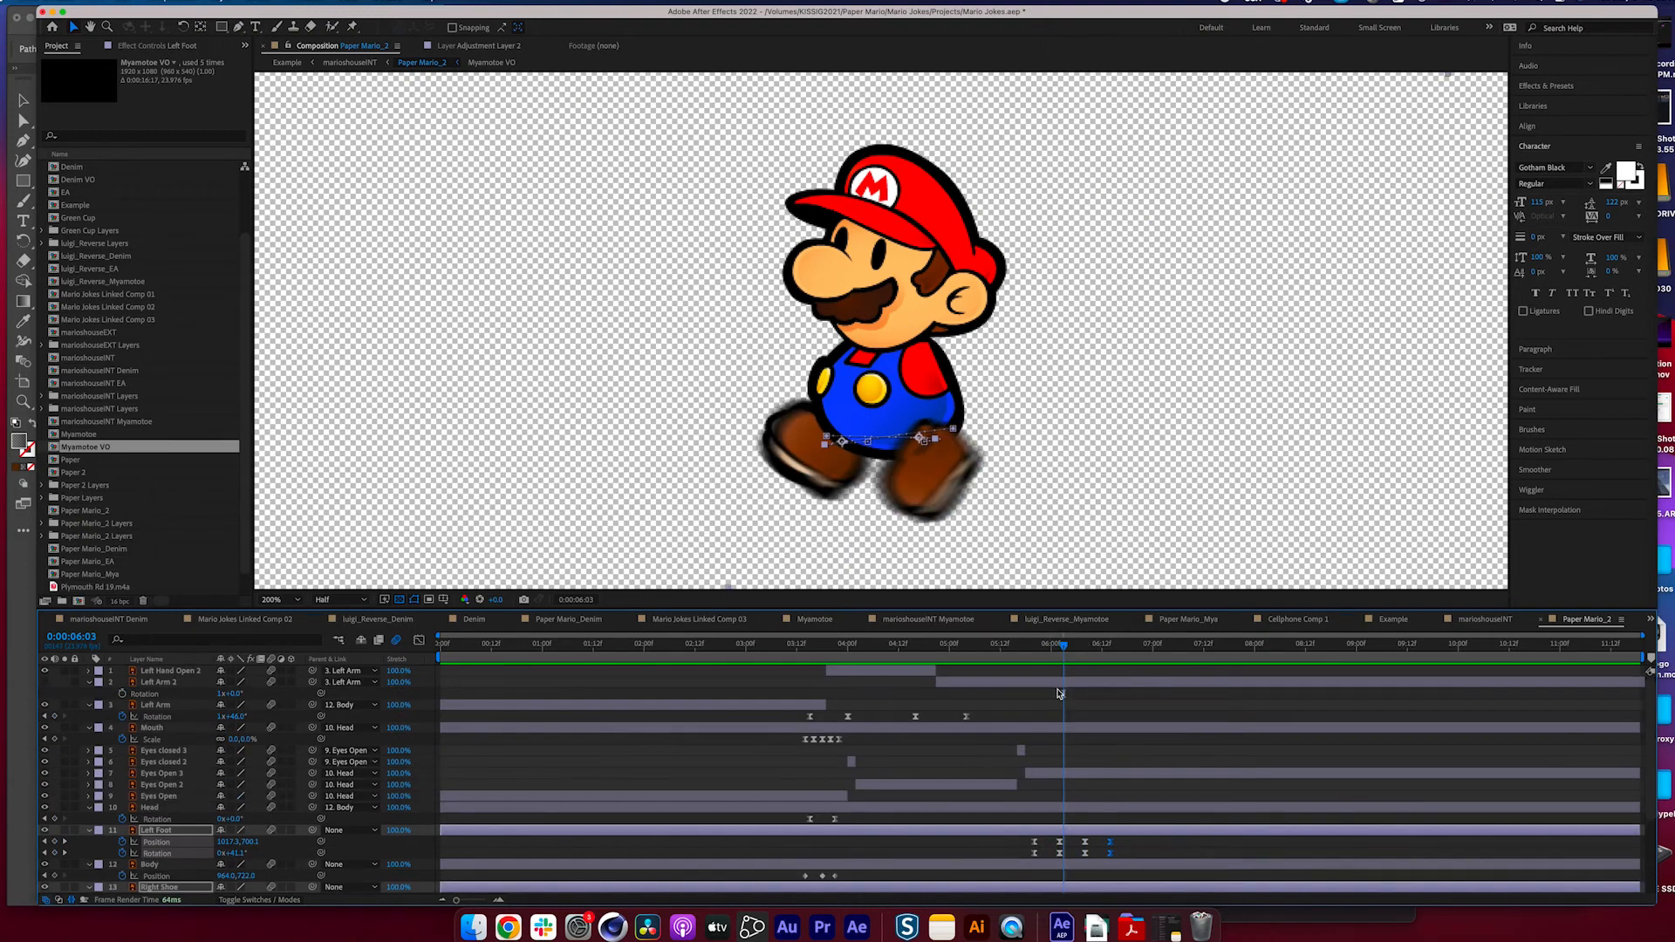
pyautogui.click(44, 682)
pyautogui.scroll(-5, 1018, 748)
pyautogui.moveTo(1032, 657); pyautogui.dragTo(1111, 659)
# - Copy the Left Foot's last three Position and Rotation keyframe pairs and paste them repeatedly from 0:00:06:14 onward
pyautogui.moveTo(1140, 727); pyautogui.dragTo(1051, 748)
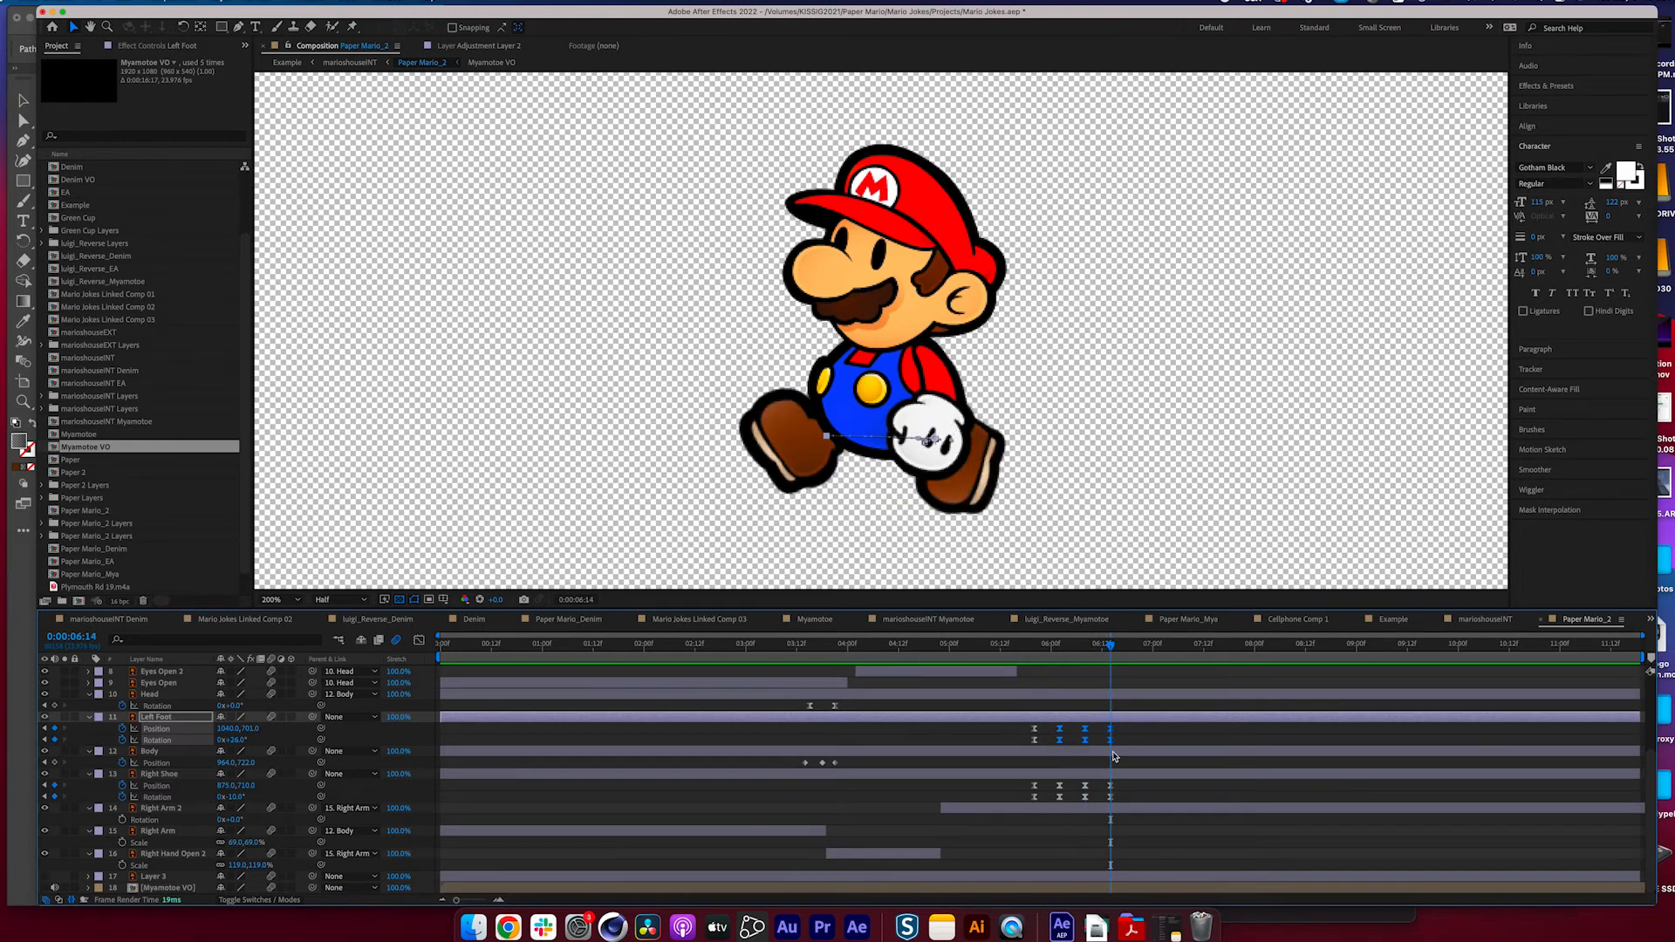
pyautogui.press('cmd+v')
pyautogui.moveTo(1171, 651); pyautogui.dragTo(1164, 664)
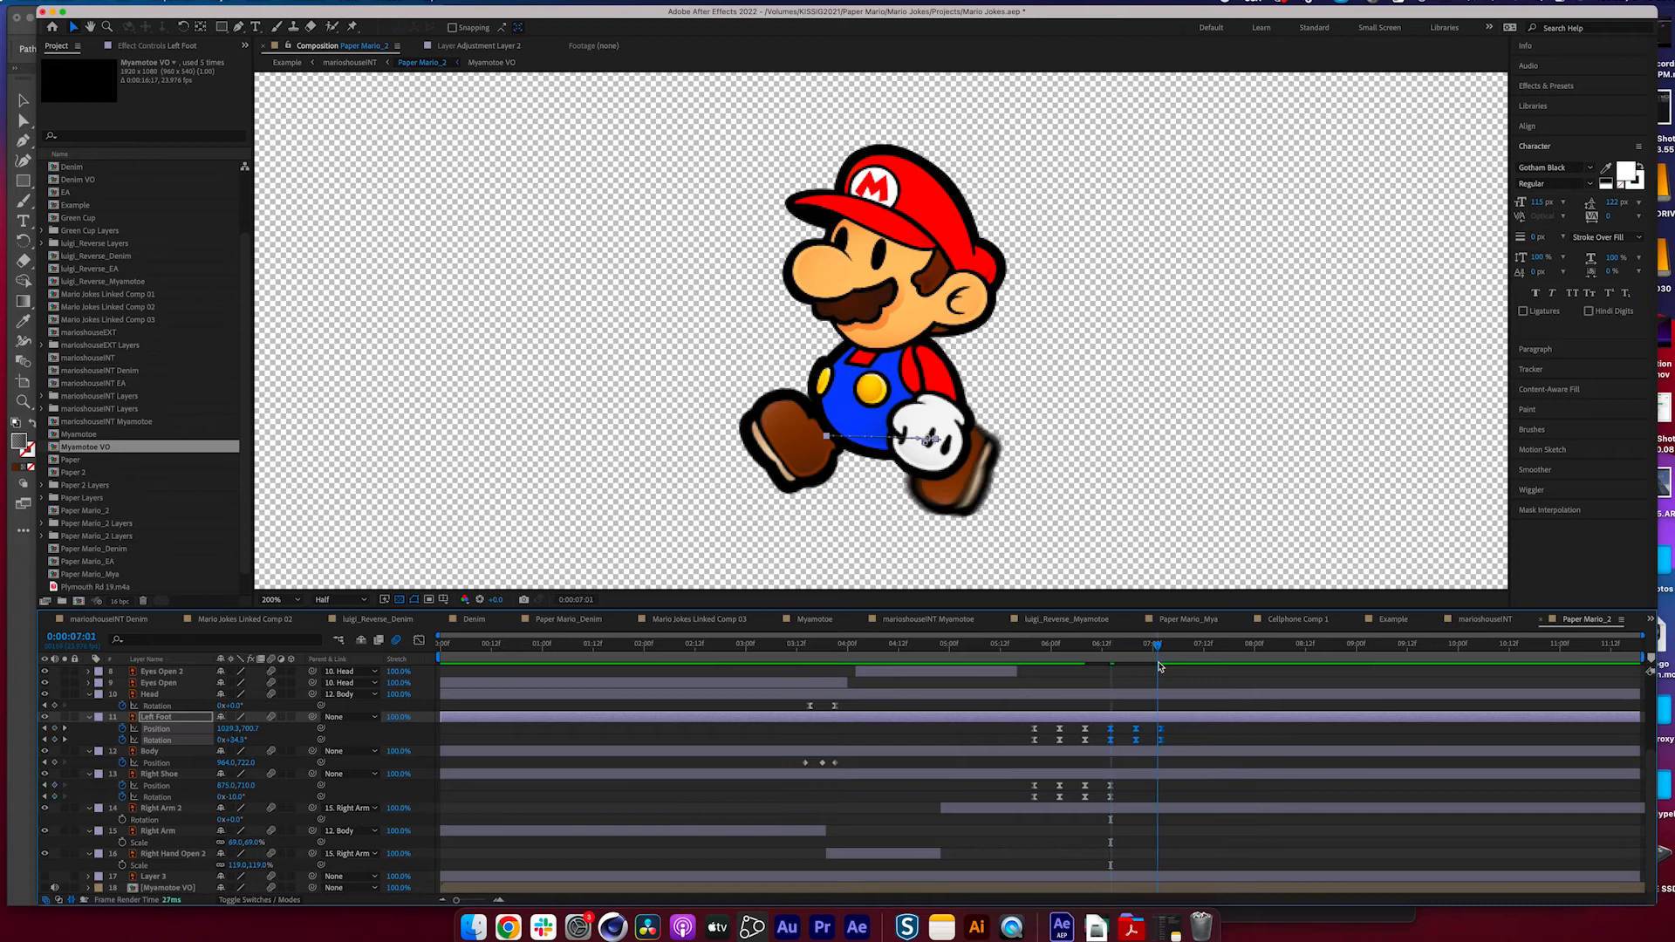
pyautogui.press('super+v')
# - Copy the Right Shoe's last three Position and Rotation keyframe pairs and paste them repeatedly from 0:00:06:14 through 0:00:08:14
pyautogui.moveTo(1167, 663); pyautogui.dragTo(1110, 651)
pyautogui.press('super+v')
pyautogui.moveTo(1133, 785); pyautogui.dragTo(1096, 799)
pyautogui.press('super+c')
pyautogui.press('super+v')
pyautogui.press('super+v')
pyautogui.moveTo(1110, 652); pyautogui.dragTo(1264, 653)
pyautogui.press('super+v')
pyautogui.moveTo(1264, 653); pyautogui.dragTo(1024, 650)
pyautogui.click(1297, 650)
pyautogui.click(1315, 649)
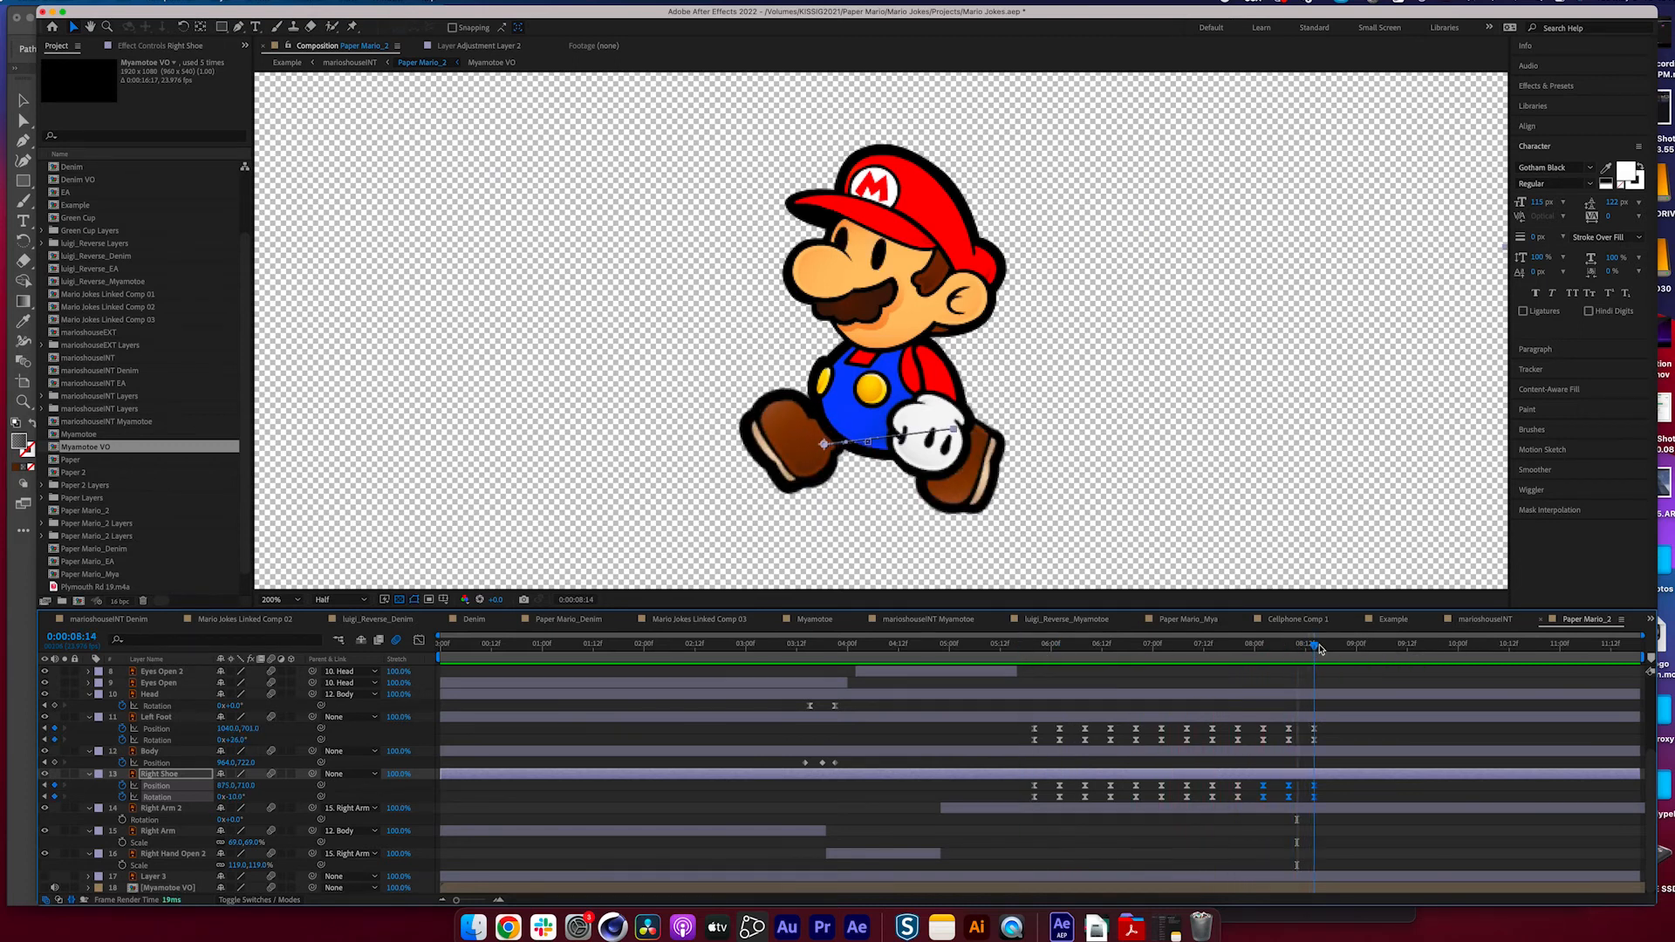
# - Paste the first Position and Rotation keyframes of the Left Foot and Right Shoe at 0:00:08:20 and play back the walk
pyautogui.moveTo(1338, 646); pyautogui.dragTo(1342, 646)
pyautogui.moveTo(1048, 732); pyautogui.dragTo(1028, 745)
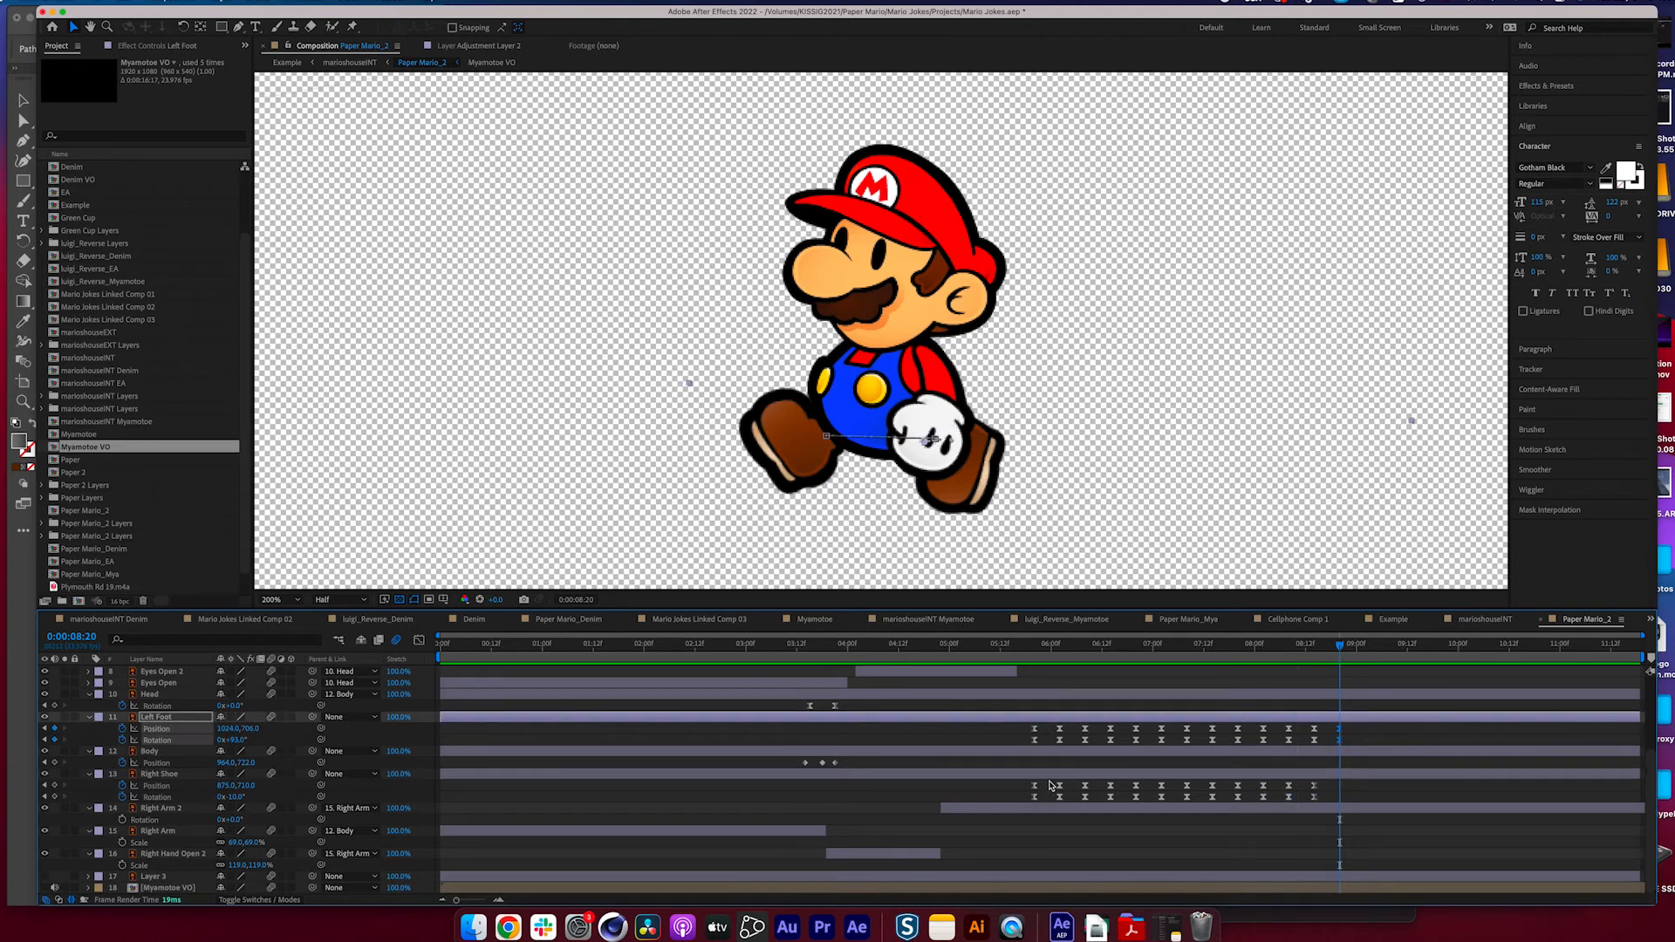
pyautogui.press('cmd+v')
pyautogui.moveTo(1049, 786); pyautogui.dragTo(1023, 801)
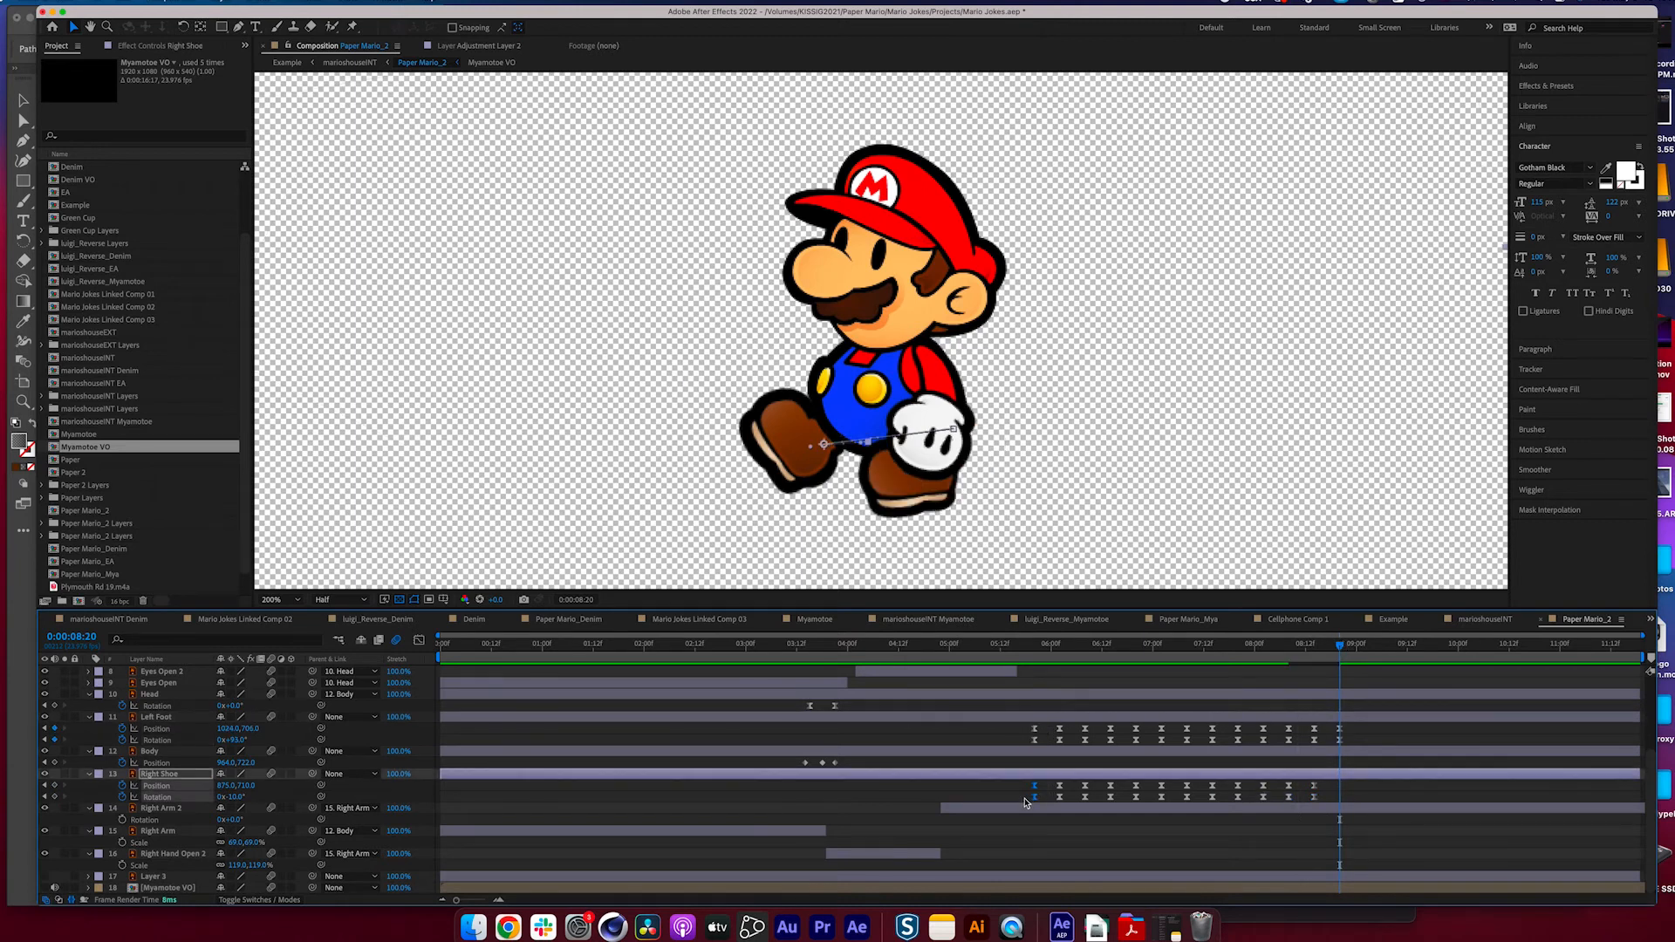
pyautogui.press('cmd+v')
pyautogui.click(1036, 647)
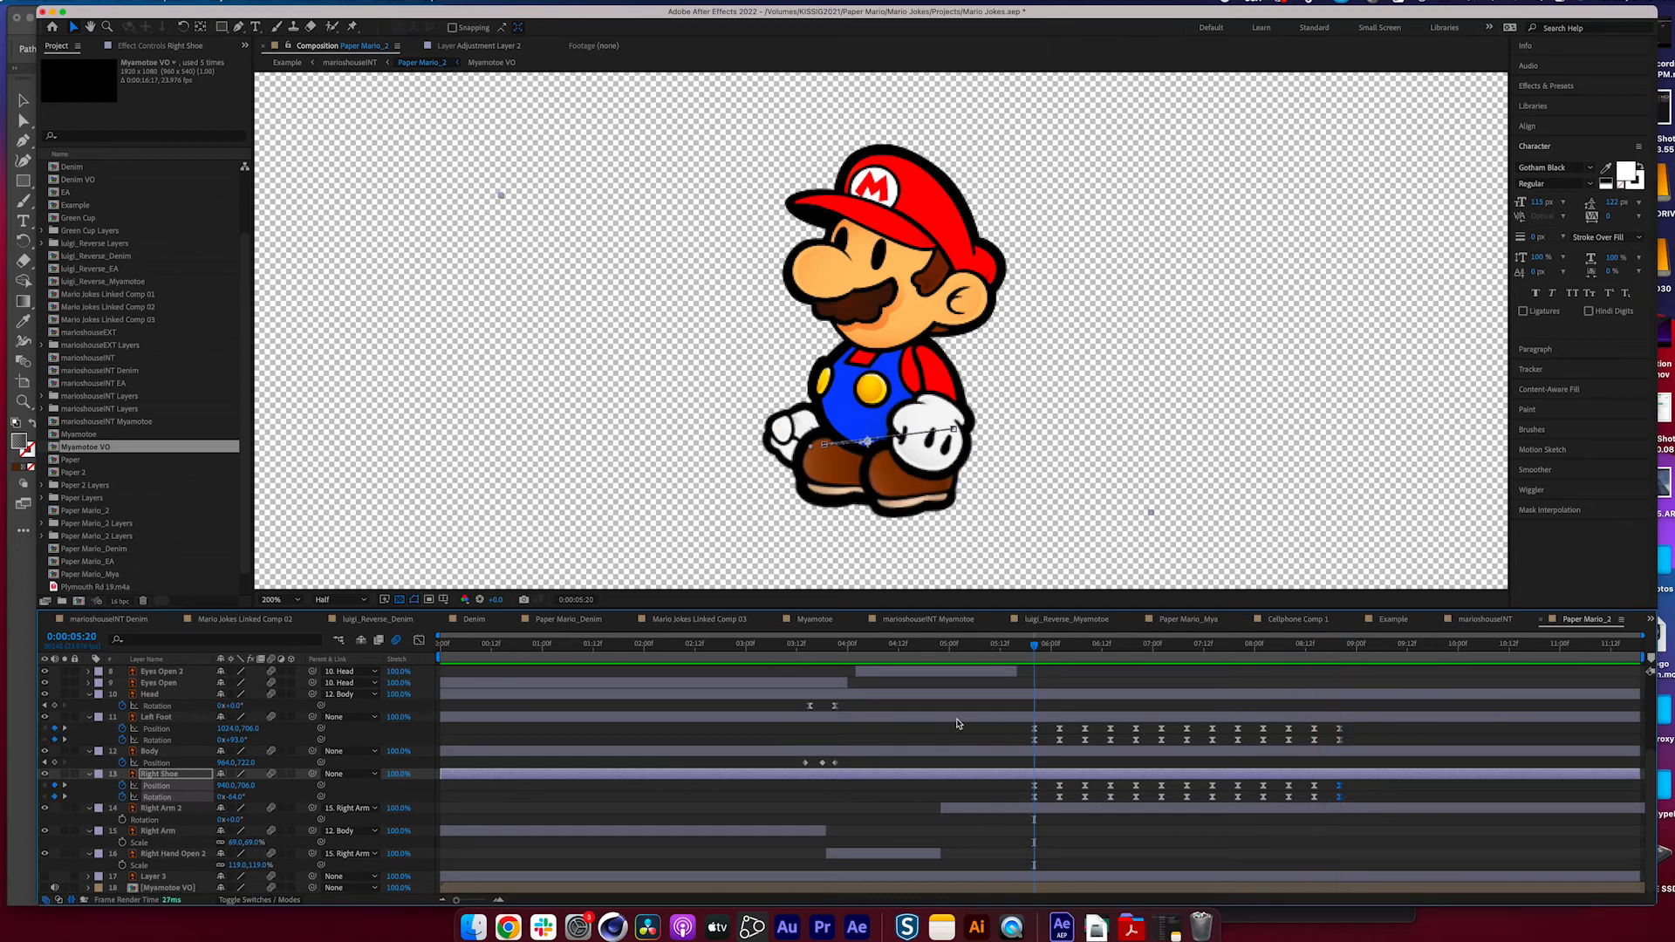
pyautogui.press('space')
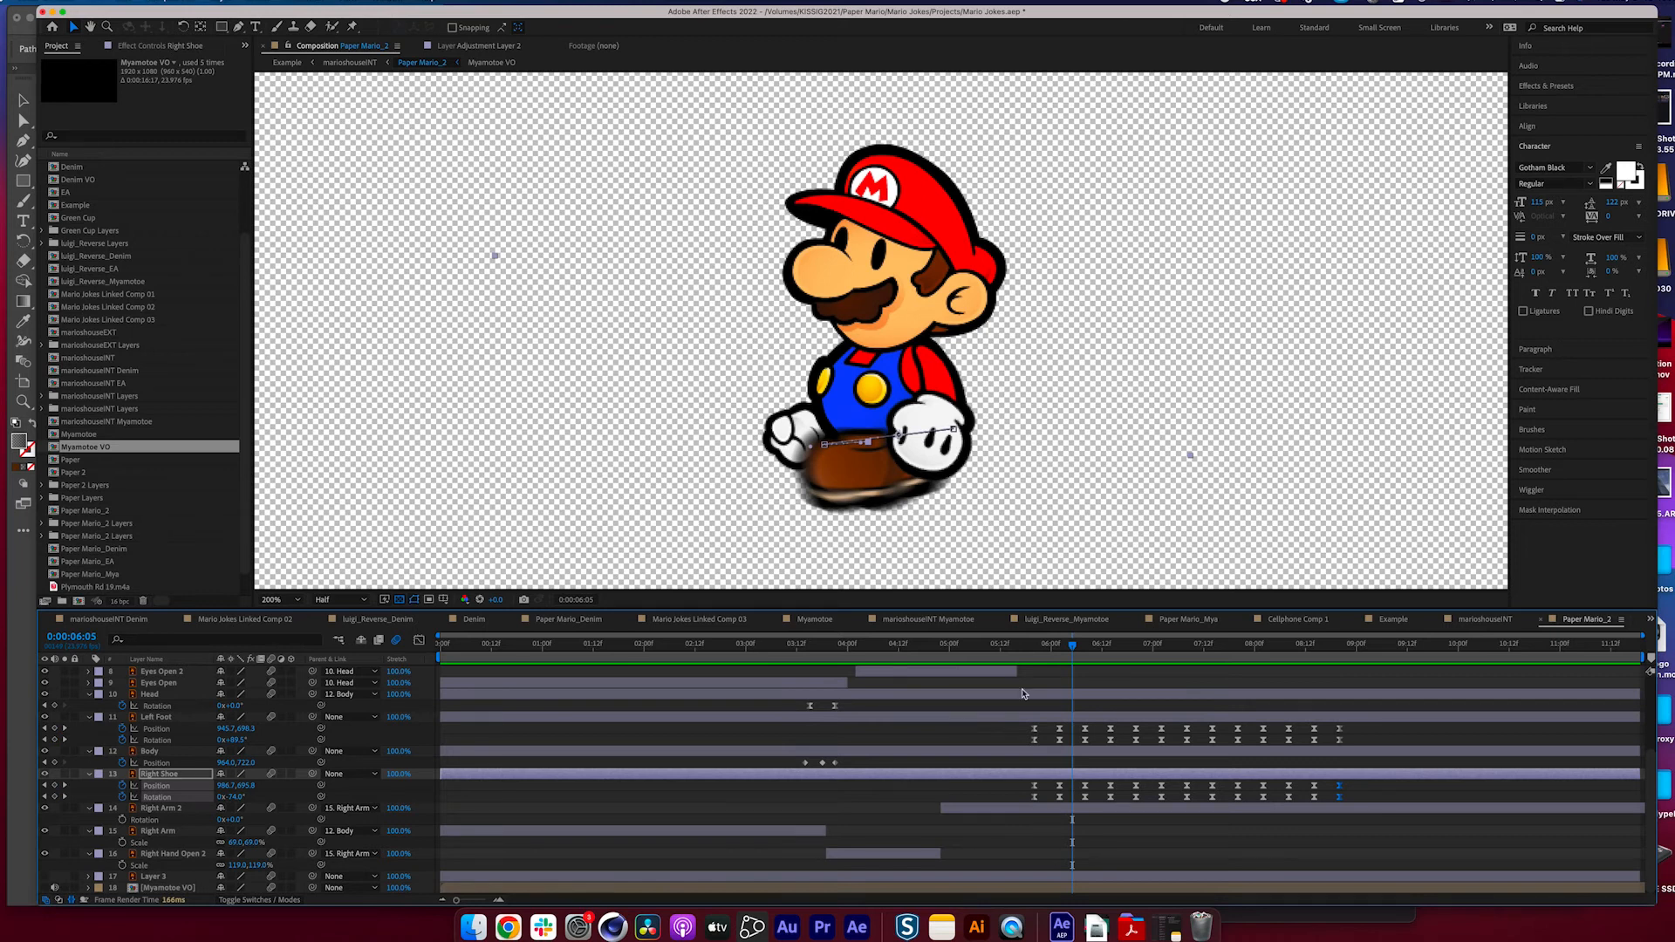
# - Keyframe the Body's Position at 0:00:05:20 and raise it to about 964, 702 at 0:00:05:23
pyautogui.click(153, 751)
pyautogui.moveTo(1048, 653)
pyautogui.mouseDown()
pyautogui.moveTo(1035, 663)
pyautogui.moveTo(1050, 656)
pyautogui.mouseUp()
pyautogui.hotkey('alt', 'shift', 'p')
pyautogui.moveTo(248, 764); pyautogui.dragTo(229, 764)
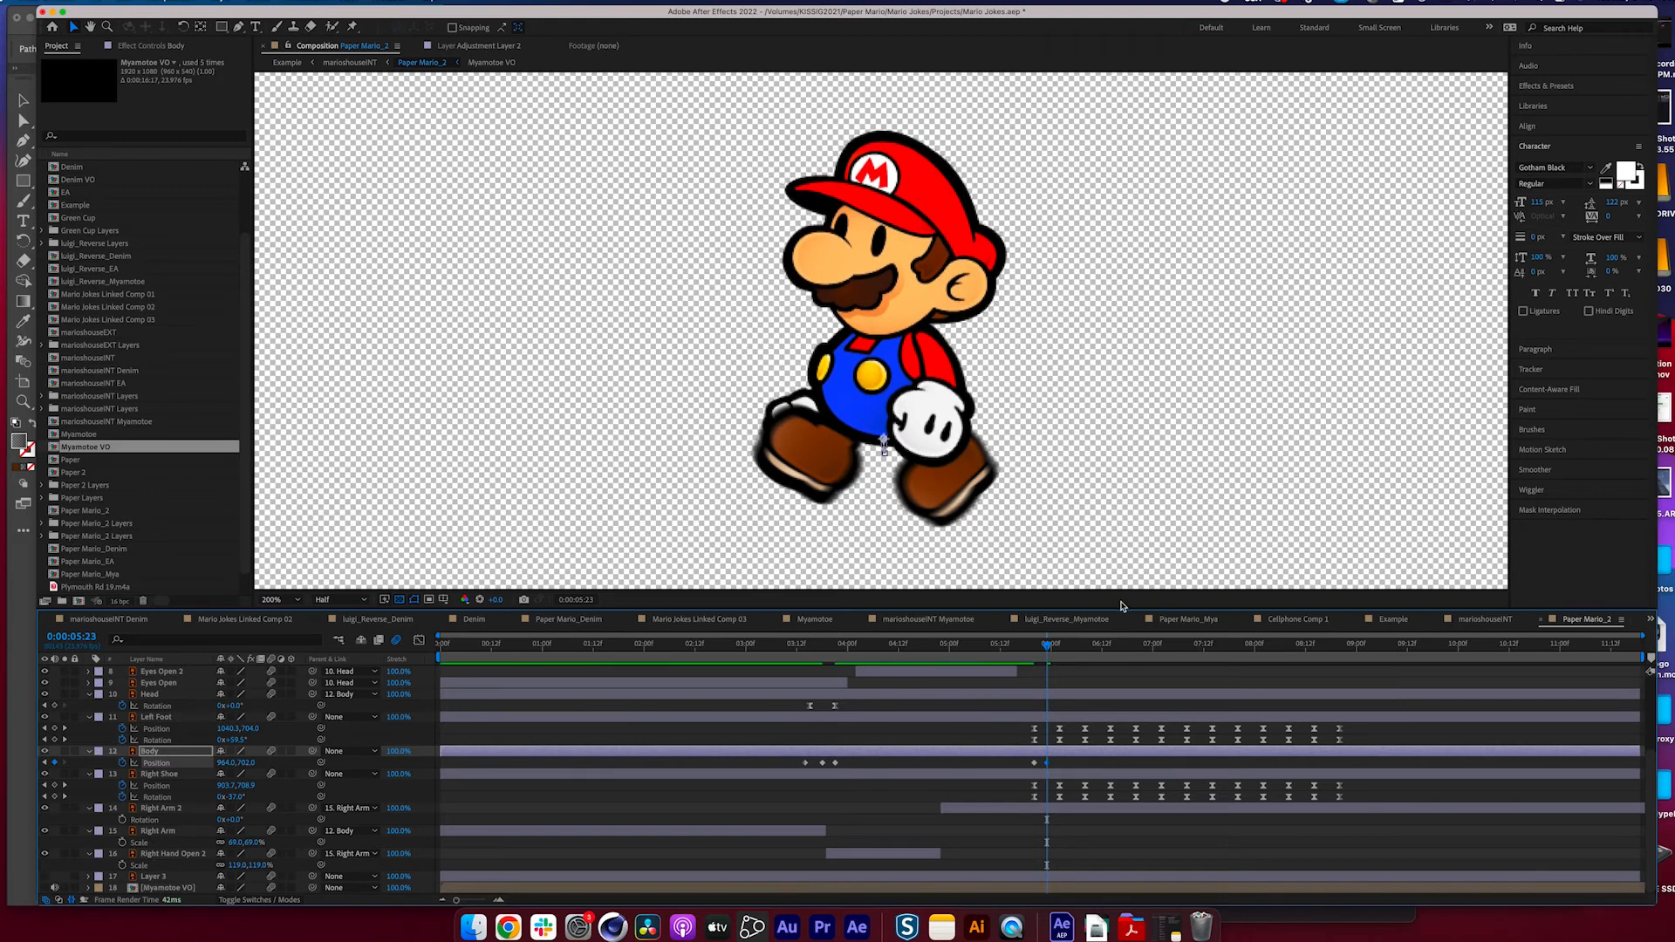
# - Bring the Body back to 964, 722 at 0:00:06:02 and paste a copy of the three bounce keyframes there
pyautogui.moveTo(1066, 656); pyautogui.dragTo(1060, 656)
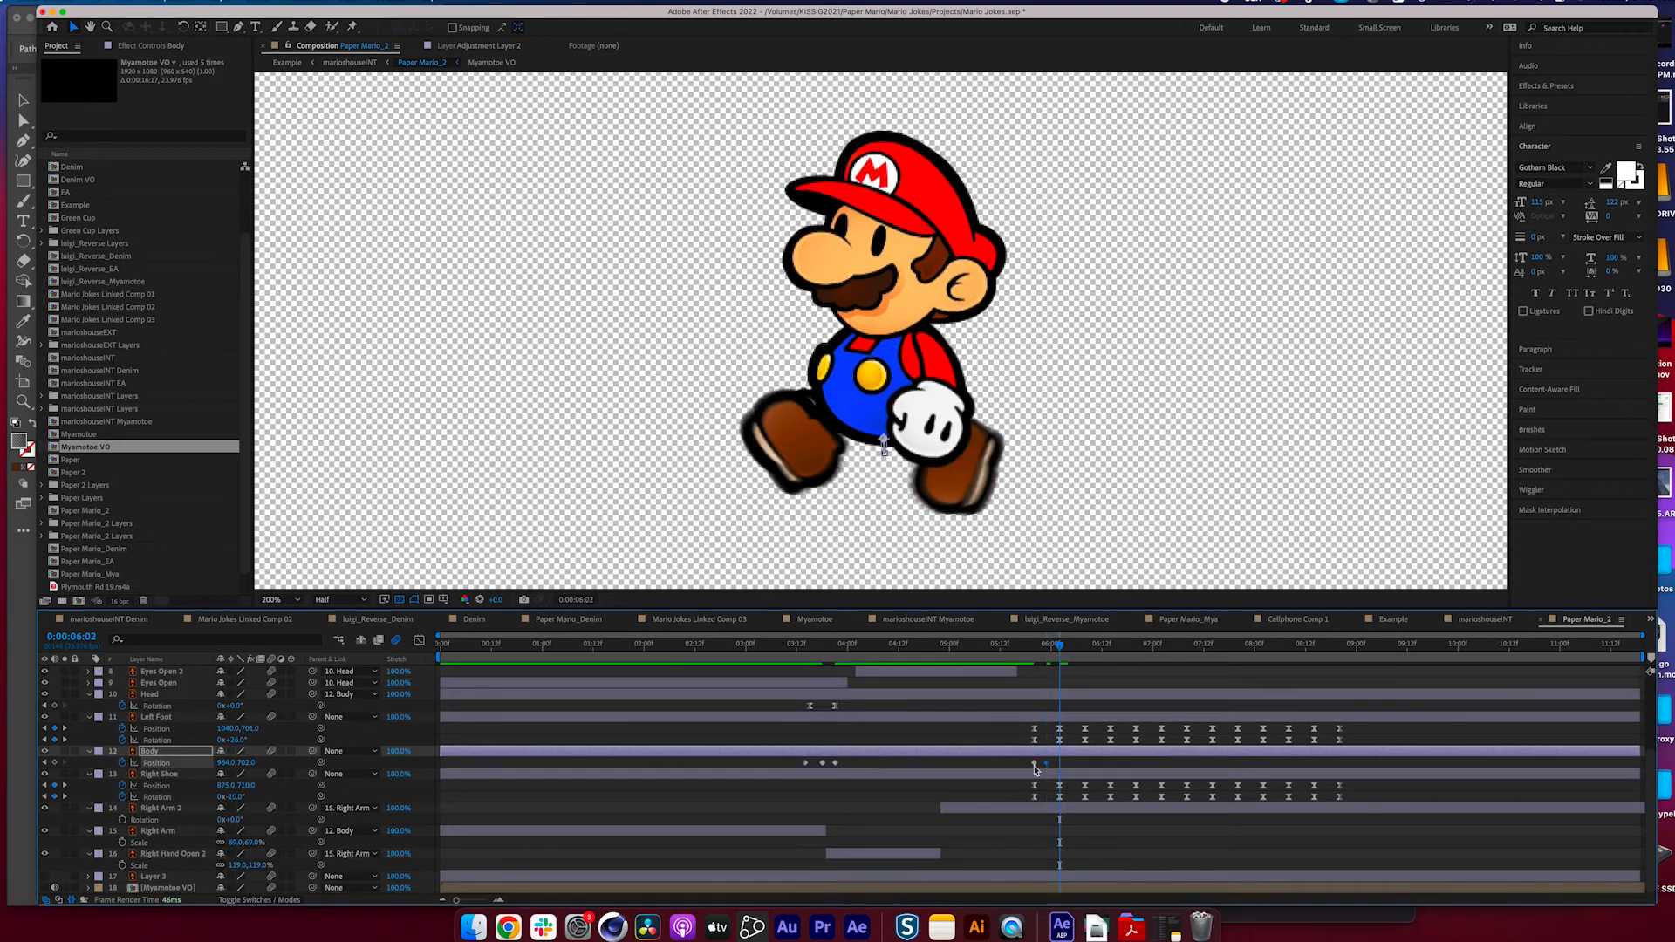
pyautogui.press('super+z')
pyautogui.moveTo(1082, 759); pyautogui.dragTo(1022, 772)
pyautogui.press('super+c')
pyautogui.press('super+v')
pyautogui.press('super+b')
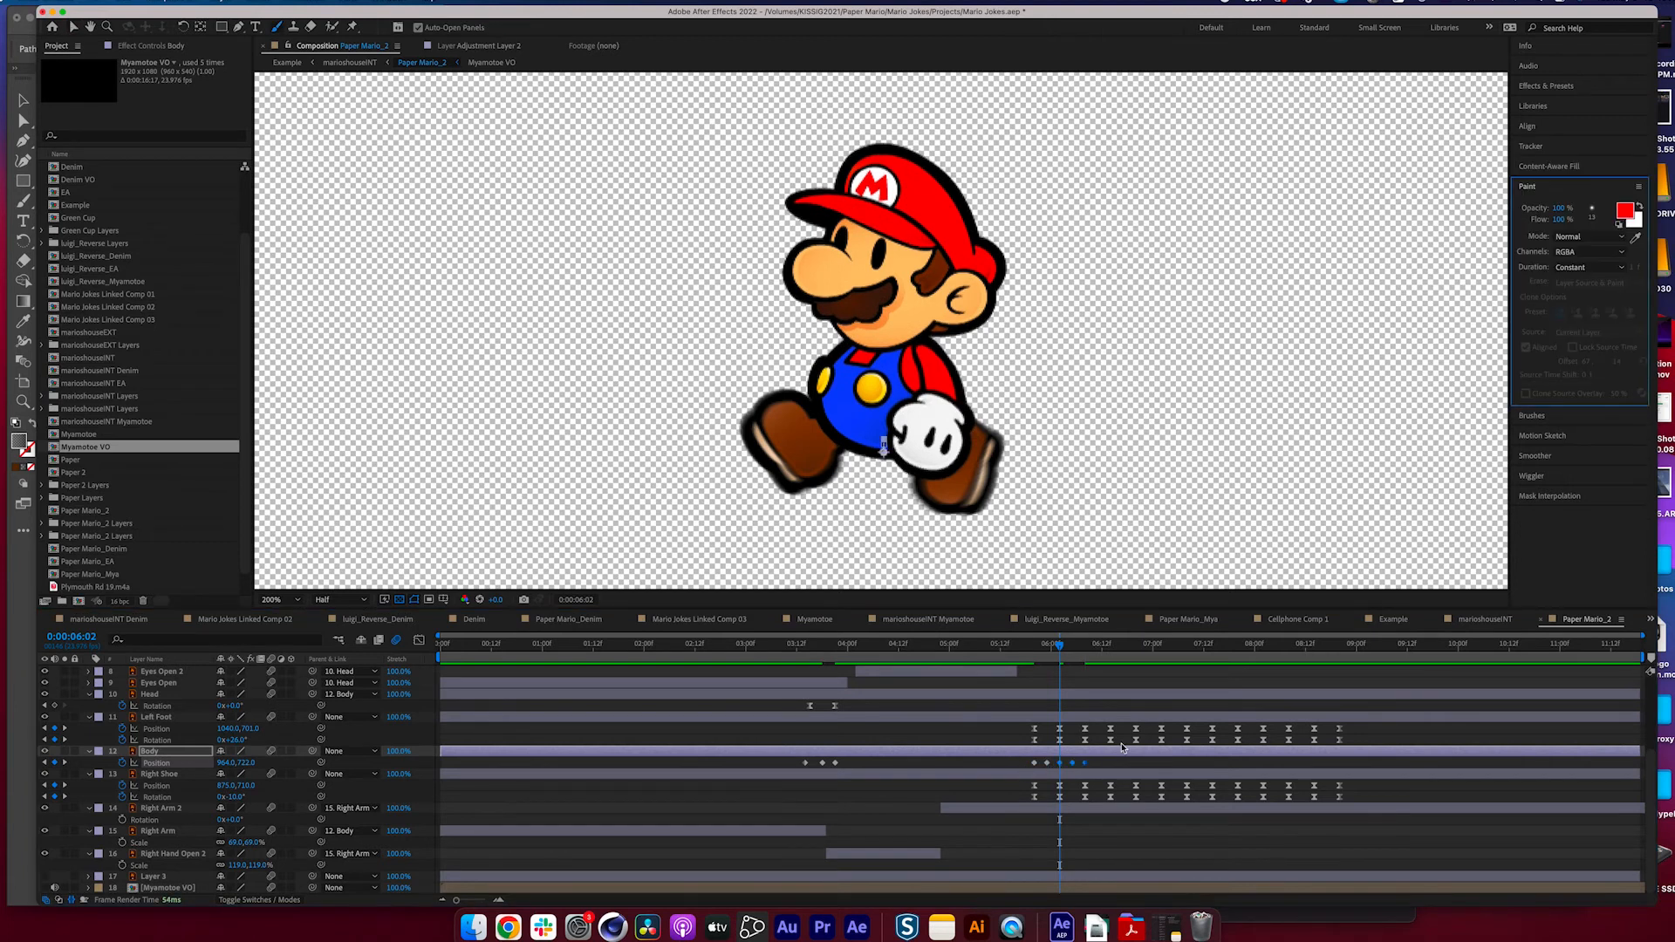
# - Paste the Body's bounce Position keyframes repeatedly, end to end, along the walk cycle up to 0:00:08:20
pyautogui.click(1031, 659)
pyautogui.moveTo(1035, 657); pyautogui.dragTo(1086, 658)
pyautogui.press('super+v')
pyautogui.click(1110, 656)
pyautogui.press('super+v')
pyautogui.moveTo(1113, 656); pyautogui.dragTo(1136, 655)
pyautogui.press('super+v')
pyautogui.click(1169, 656)
pyautogui.press('super+v')
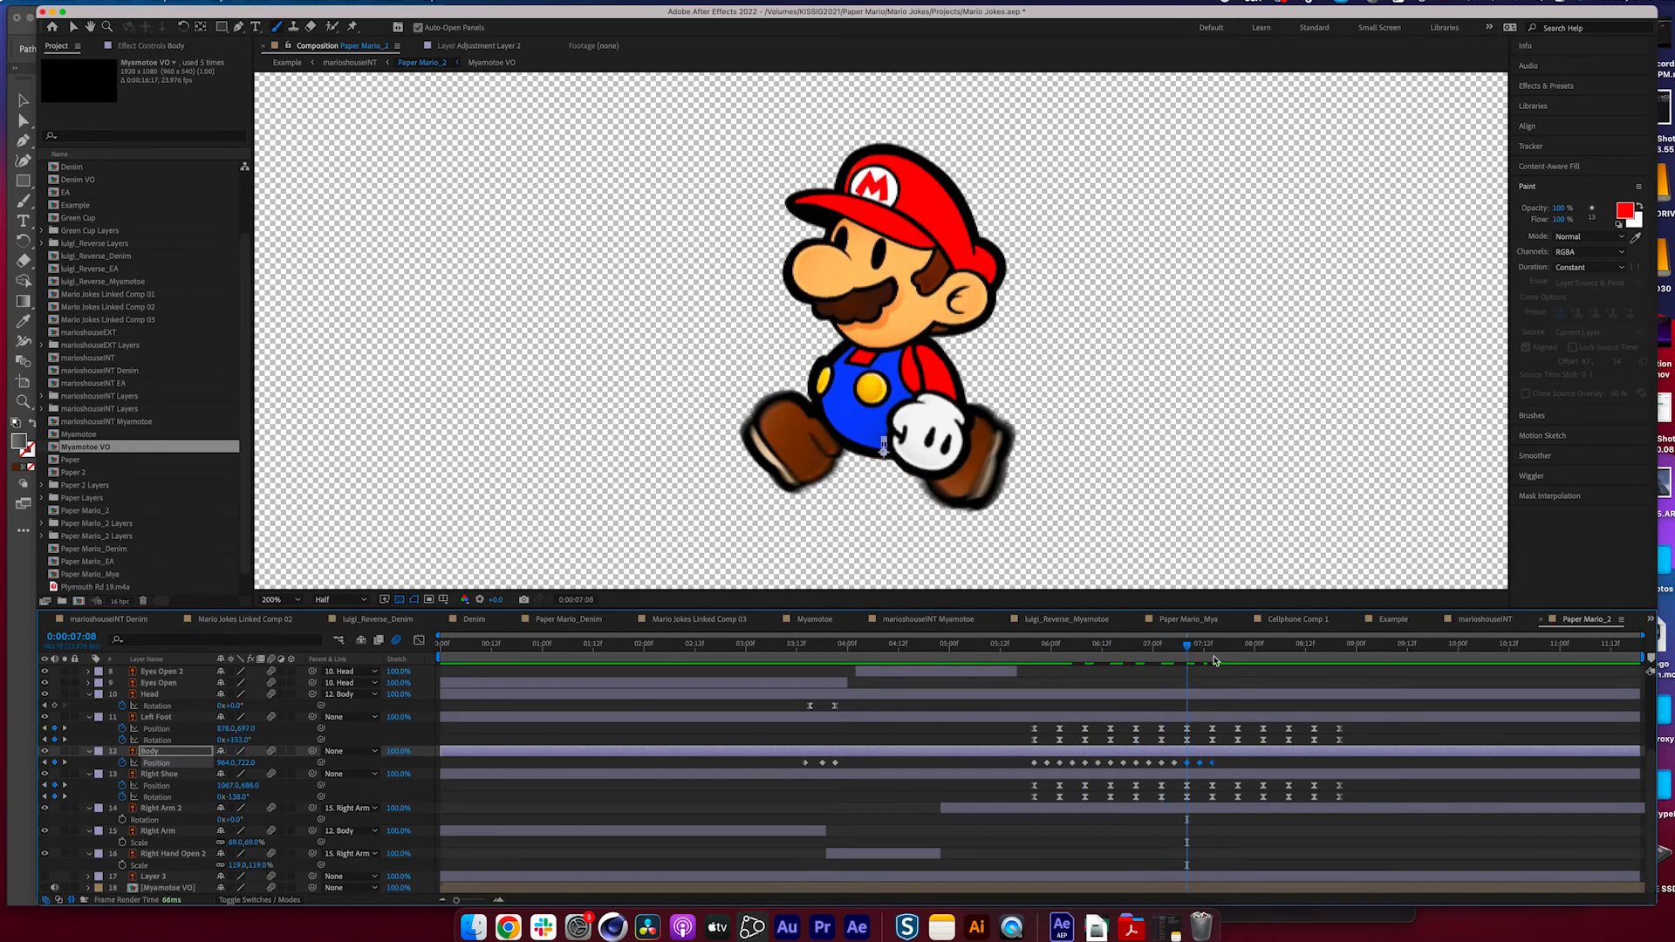
# - Play back the bouncing walk cycle several times from just before 0:00:05:20
pyautogui.moveTo(1053, 652); pyautogui.dragTo(1027, 647)
pyautogui.press('space')
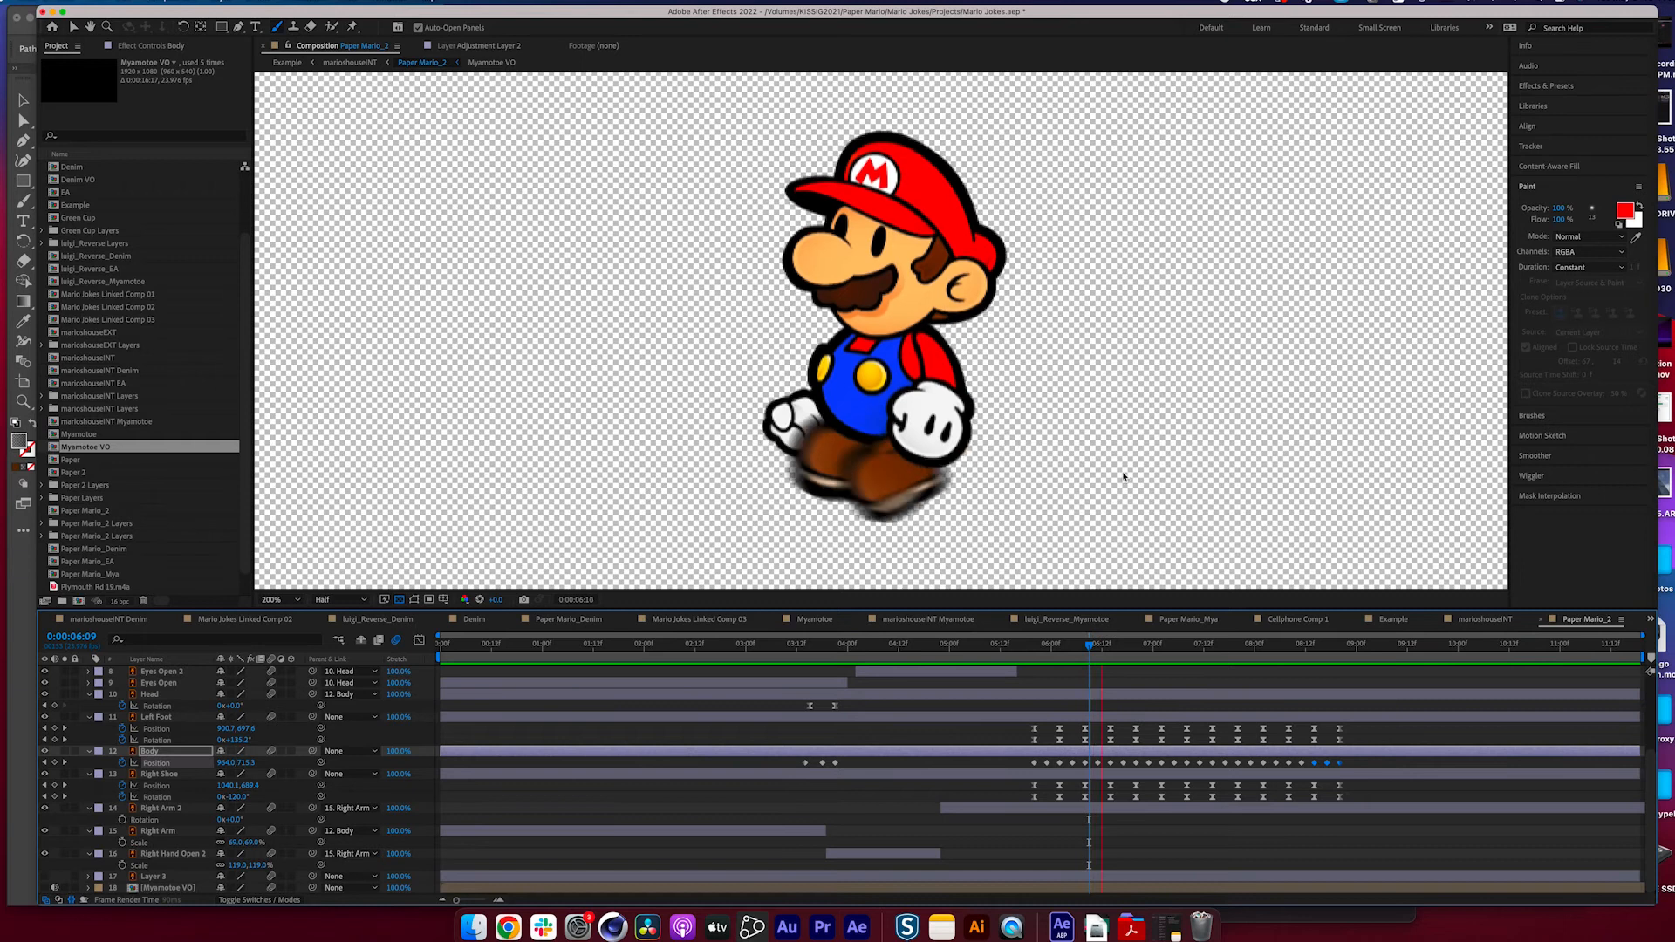
pyautogui.click(1025, 654)
pyautogui.press('space')
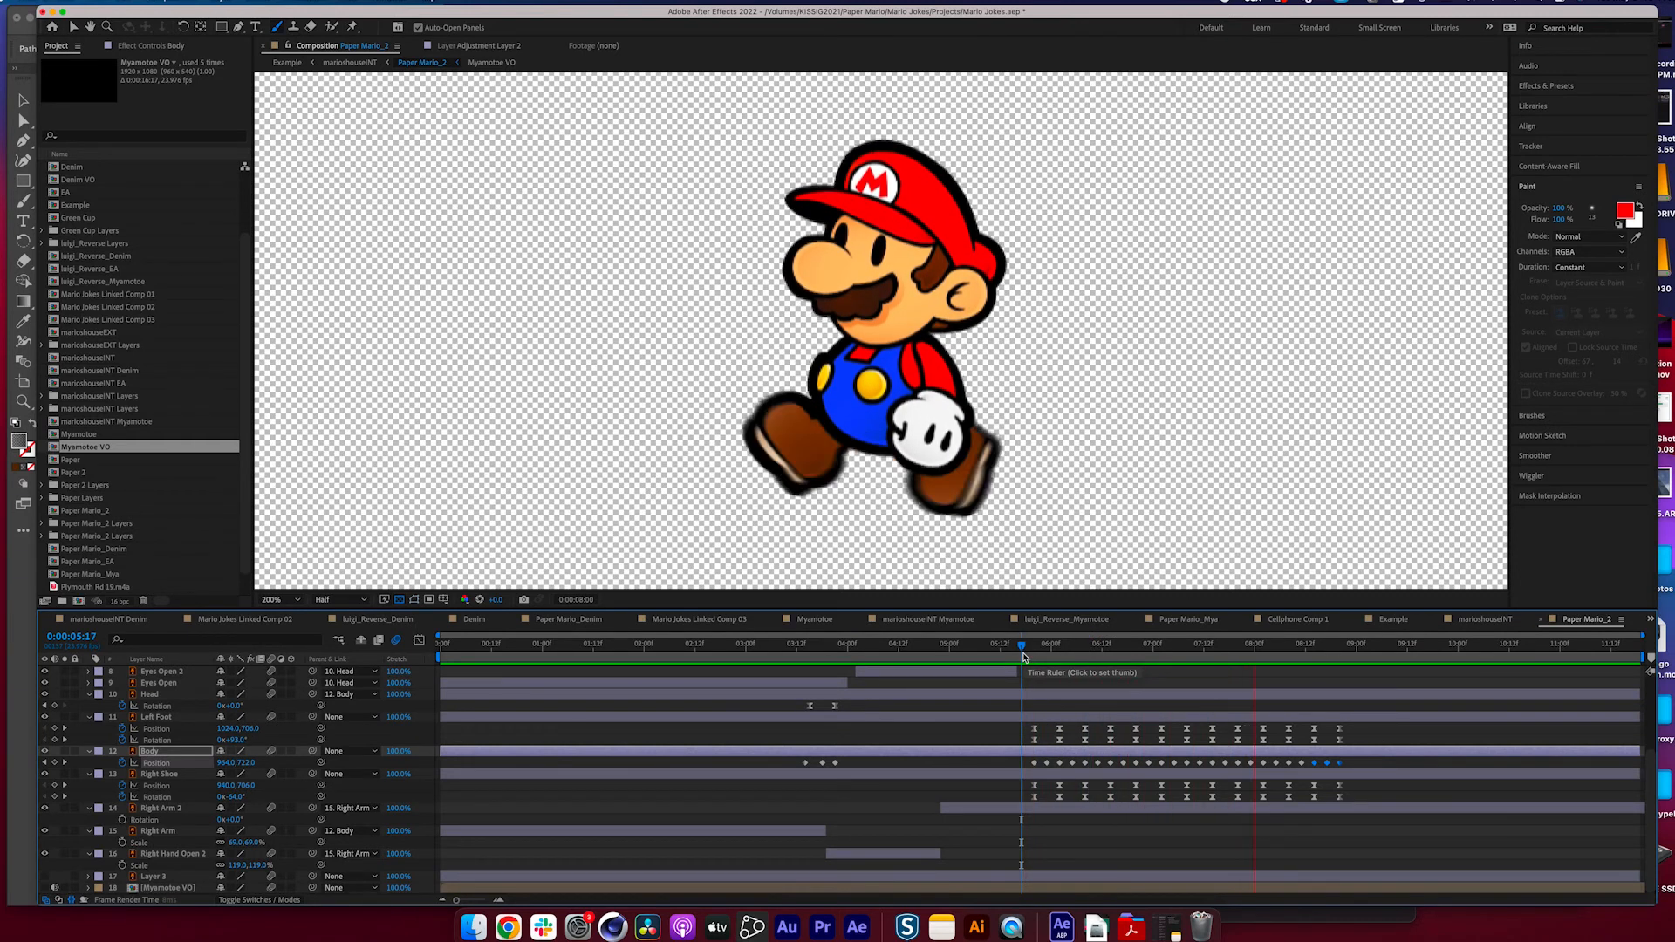
pyautogui.click(1014, 660)
pyautogui.press('space')
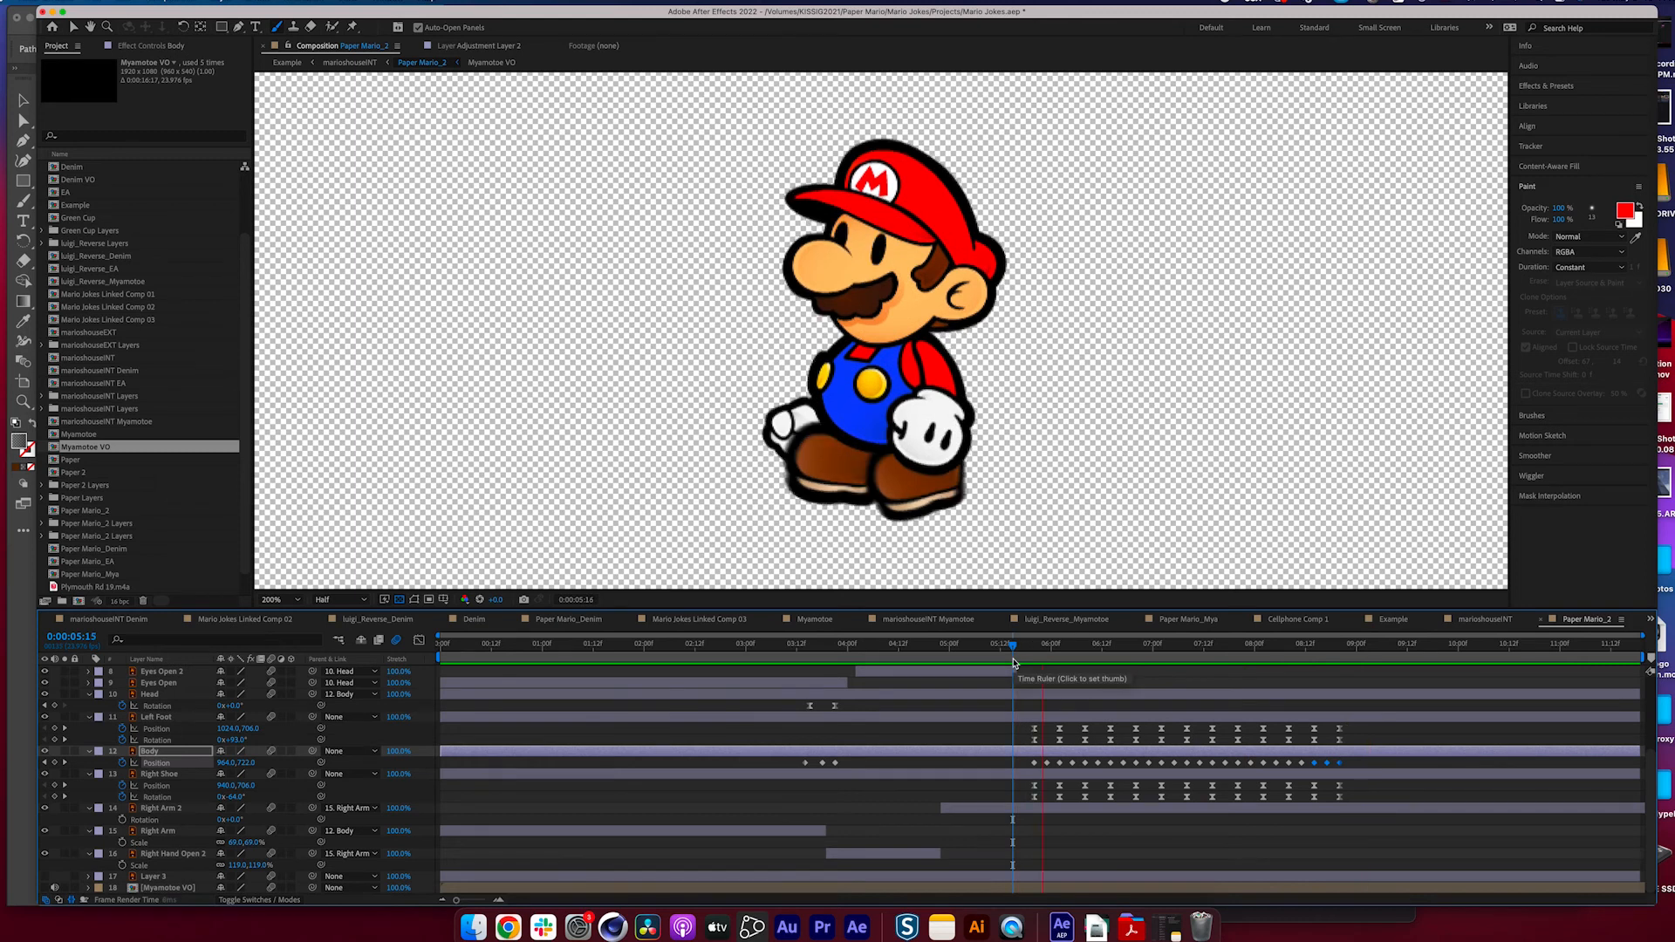
# - In the marioshouseINT composition, scale the Paper Mario_2 layer to about 111% and reposition it in front of the chair beside the table
pyautogui.click(1483, 620)
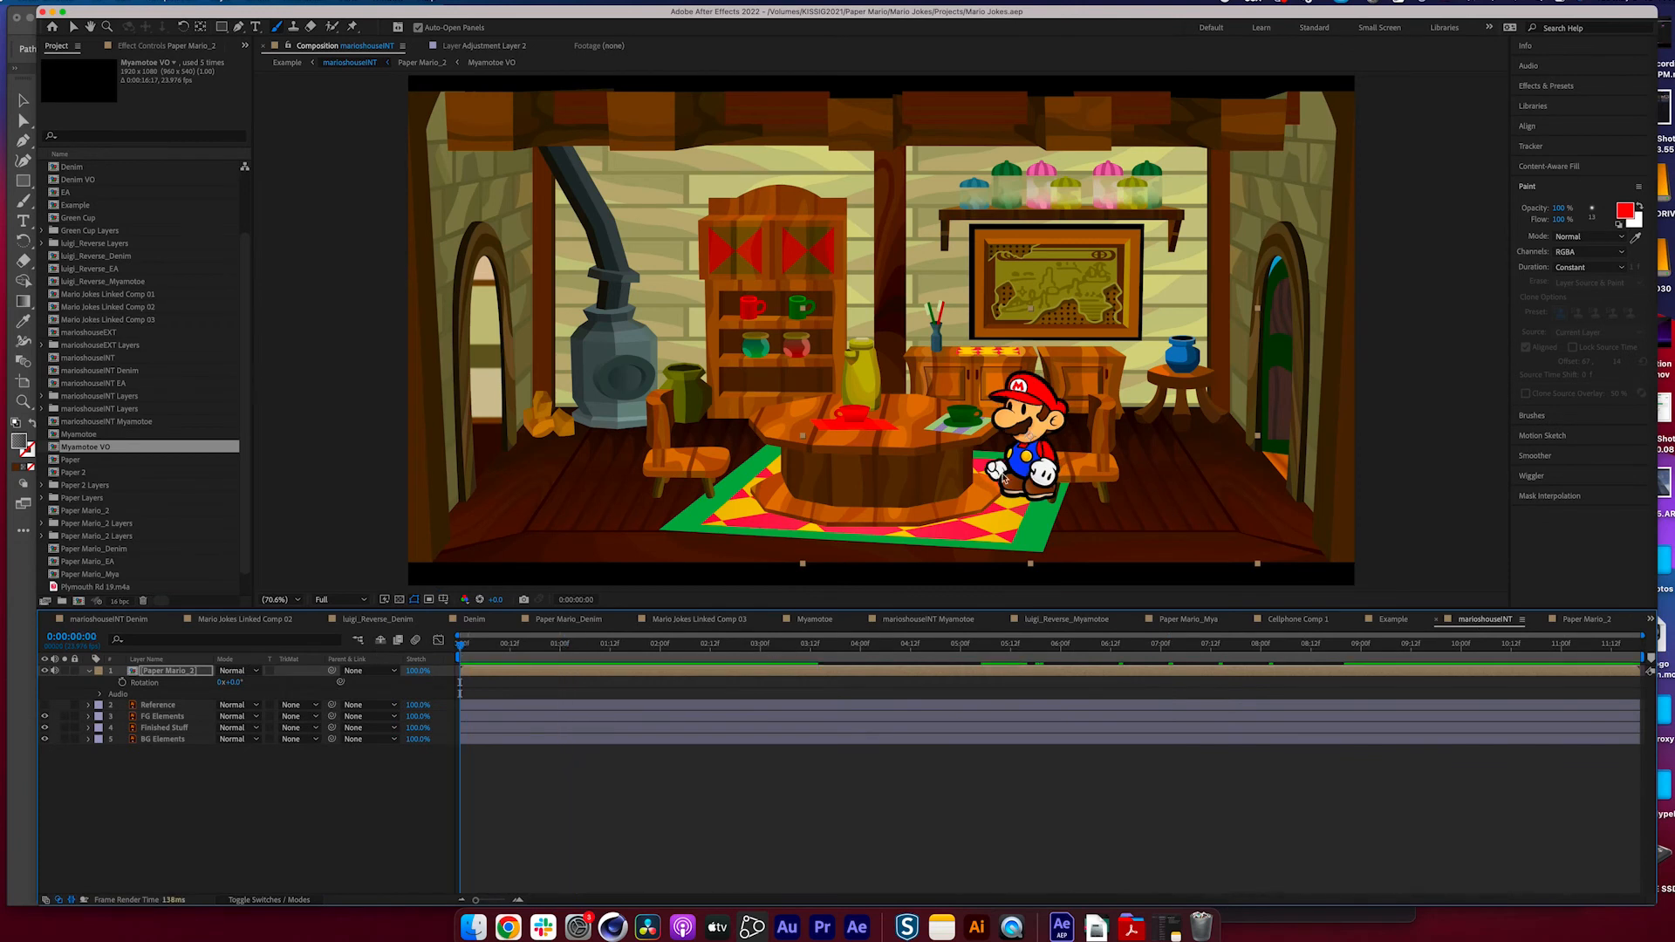
pyautogui.press('s')
pyautogui.moveTo(235, 681)
pyautogui.mouseDown()
pyautogui.moveTo(249, 682)
pyautogui.moveTo(230, 709)
pyautogui.mouseUp()
pyautogui.moveTo(1058, 458); pyautogui.dragTo(1078, 463)
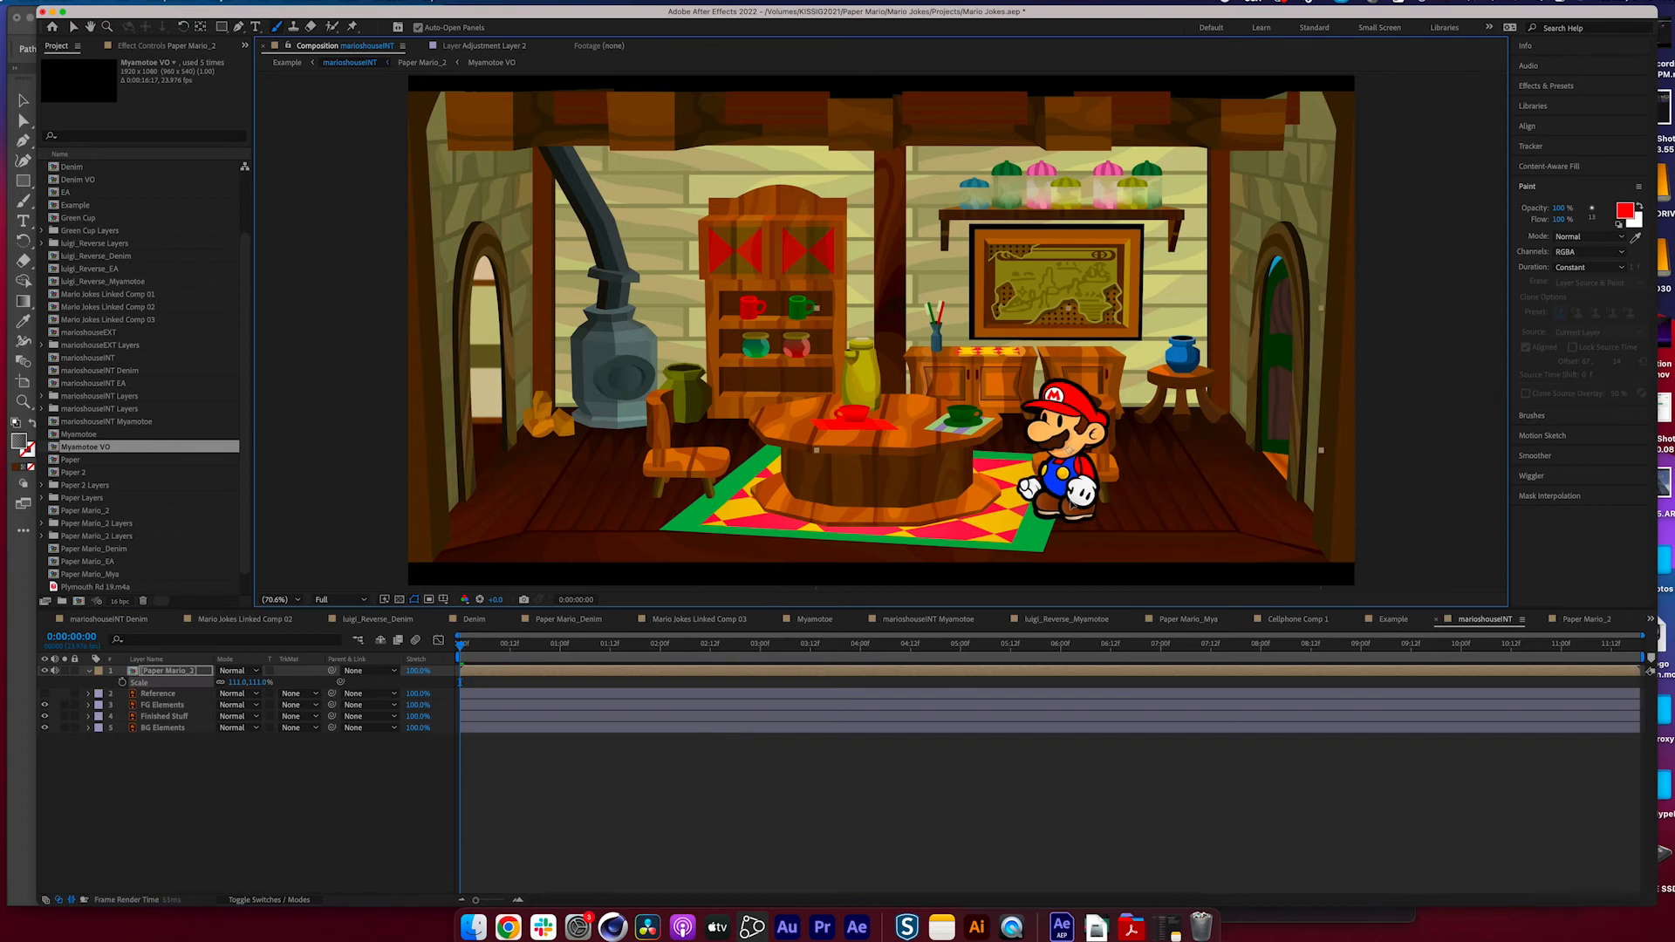
# - Add the luigi_Reverse_Myamotoe composition to the scene, over the empty chair across the table from Mario
pyautogui.scroll(2, 140, 349)
pyautogui.moveTo(103, 358); pyautogui.dragTo(708, 429)
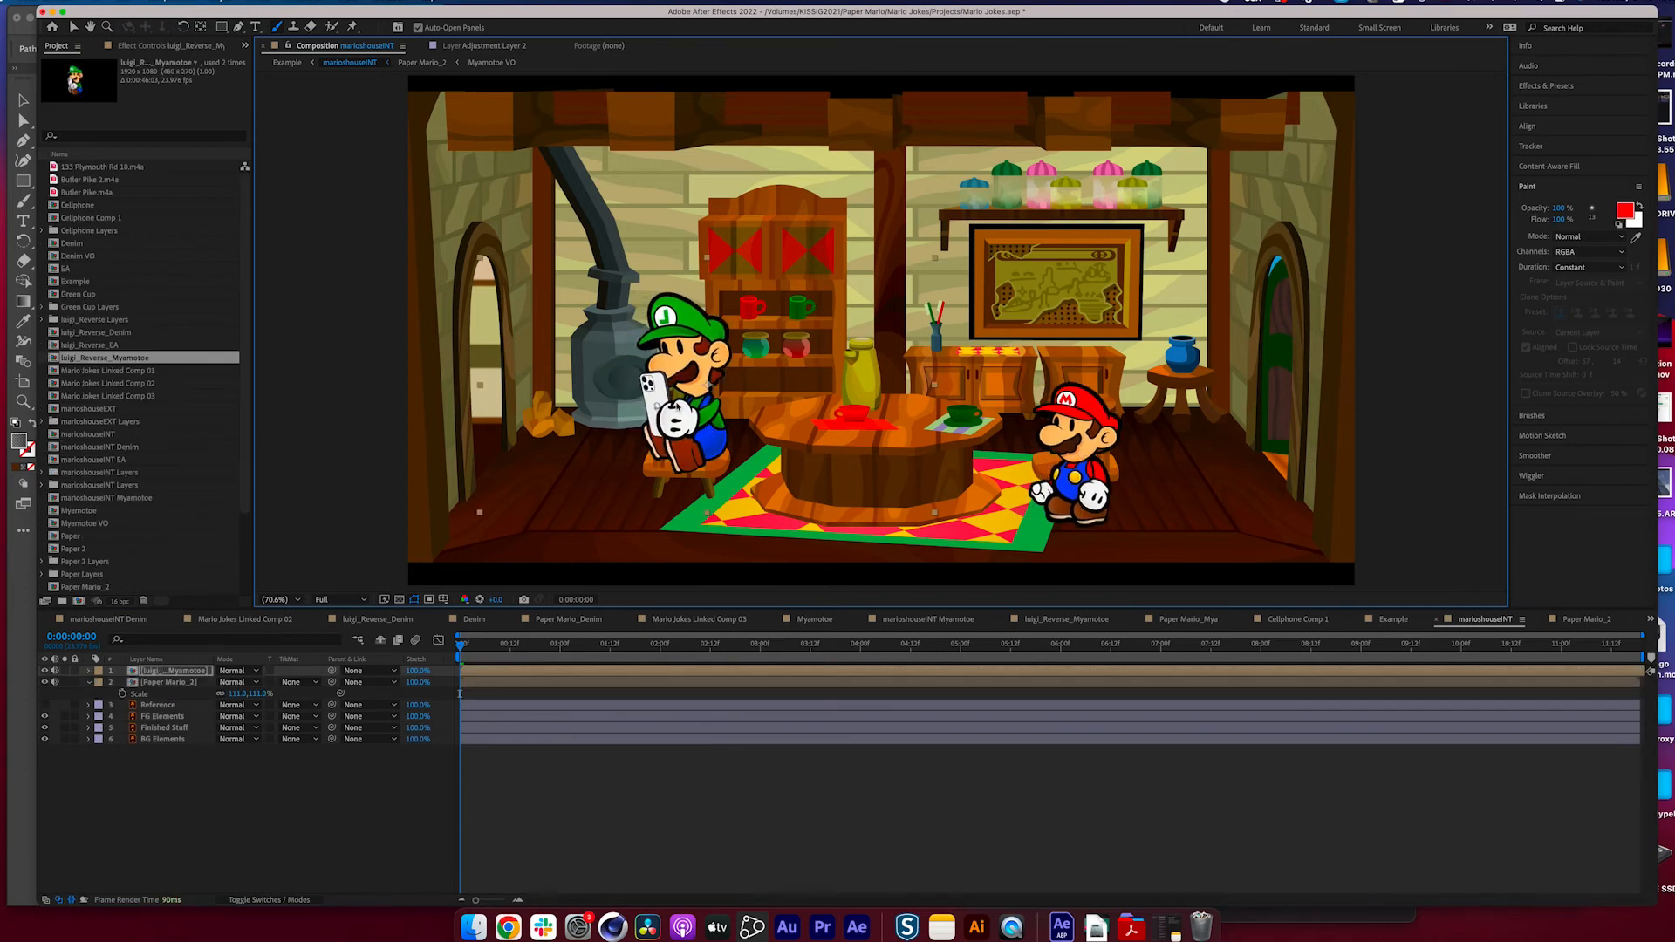
pyautogui.scroll(2, 678, 406)
pyautogui.scroll(-1, 431, 564)
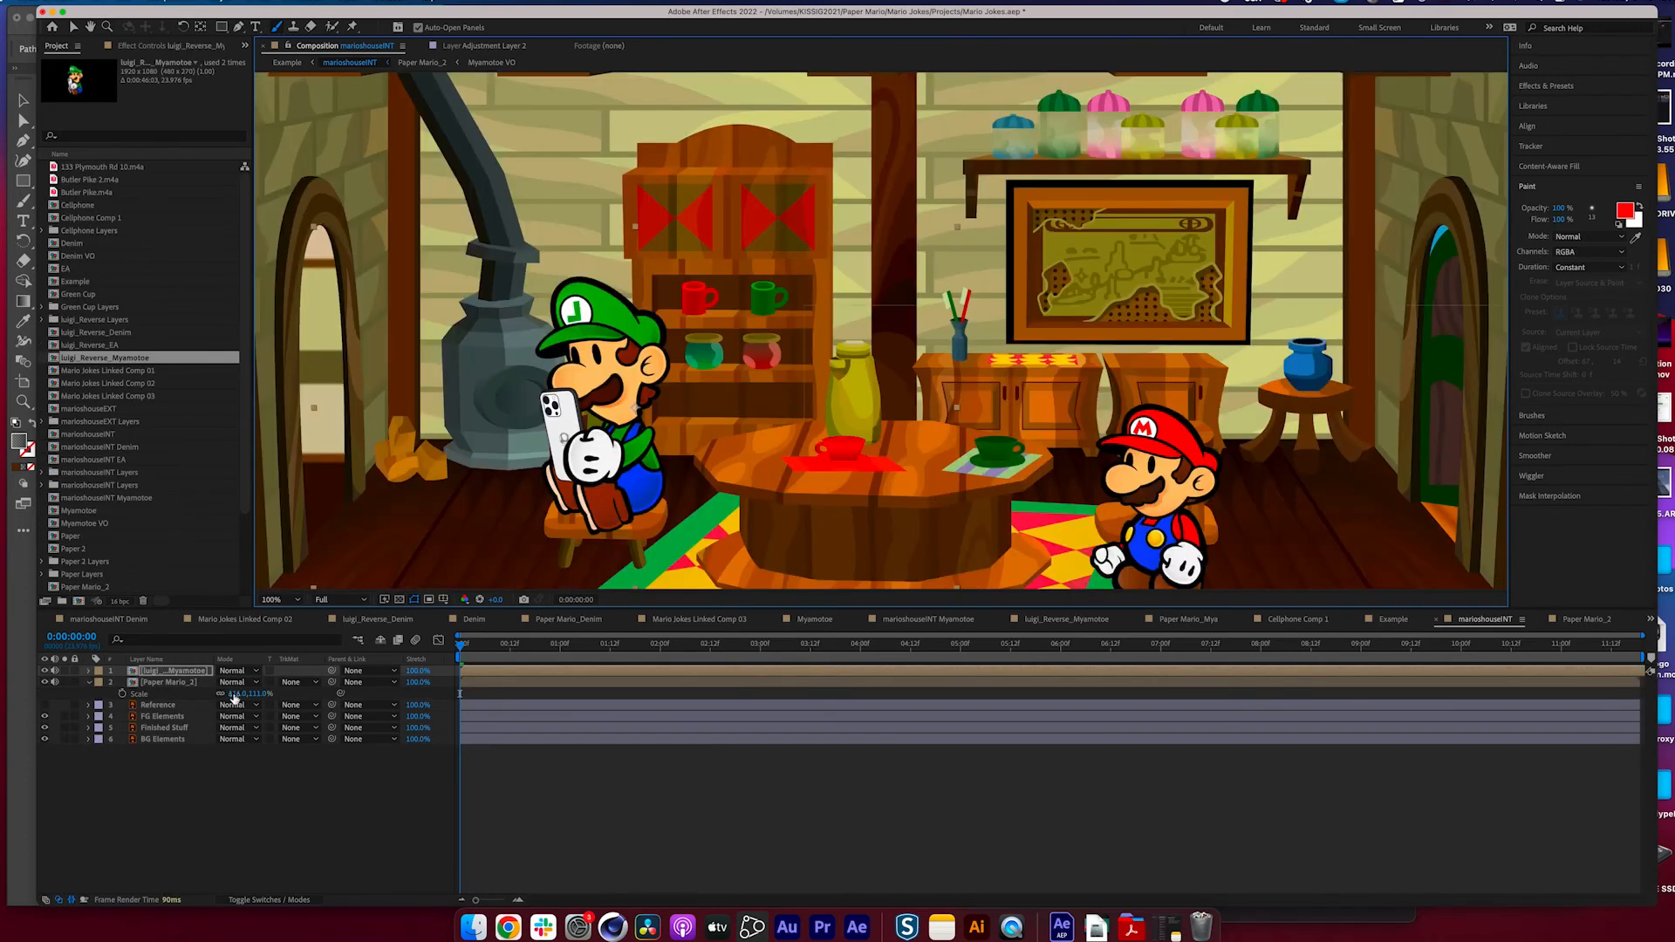
# - Make the Luigi layer 3D, set its Y Rotation to 180°, and scale it to about 82% so he sits on the chair
pyautogui.click(274, 893)
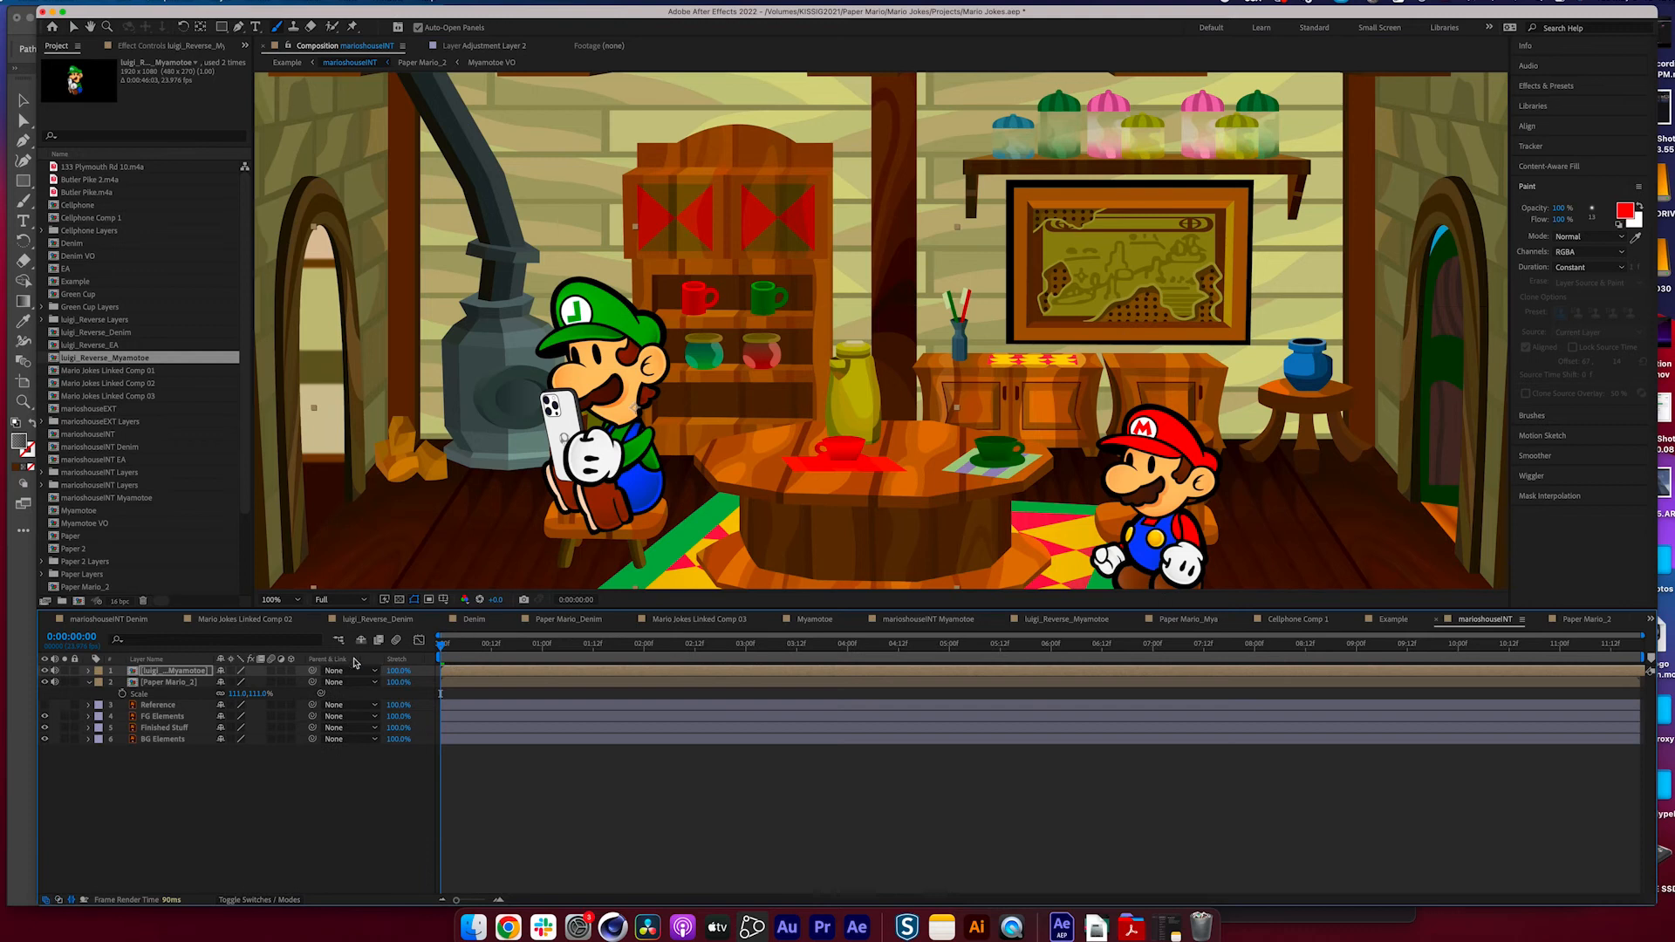
pyautogui.click(292, 671)
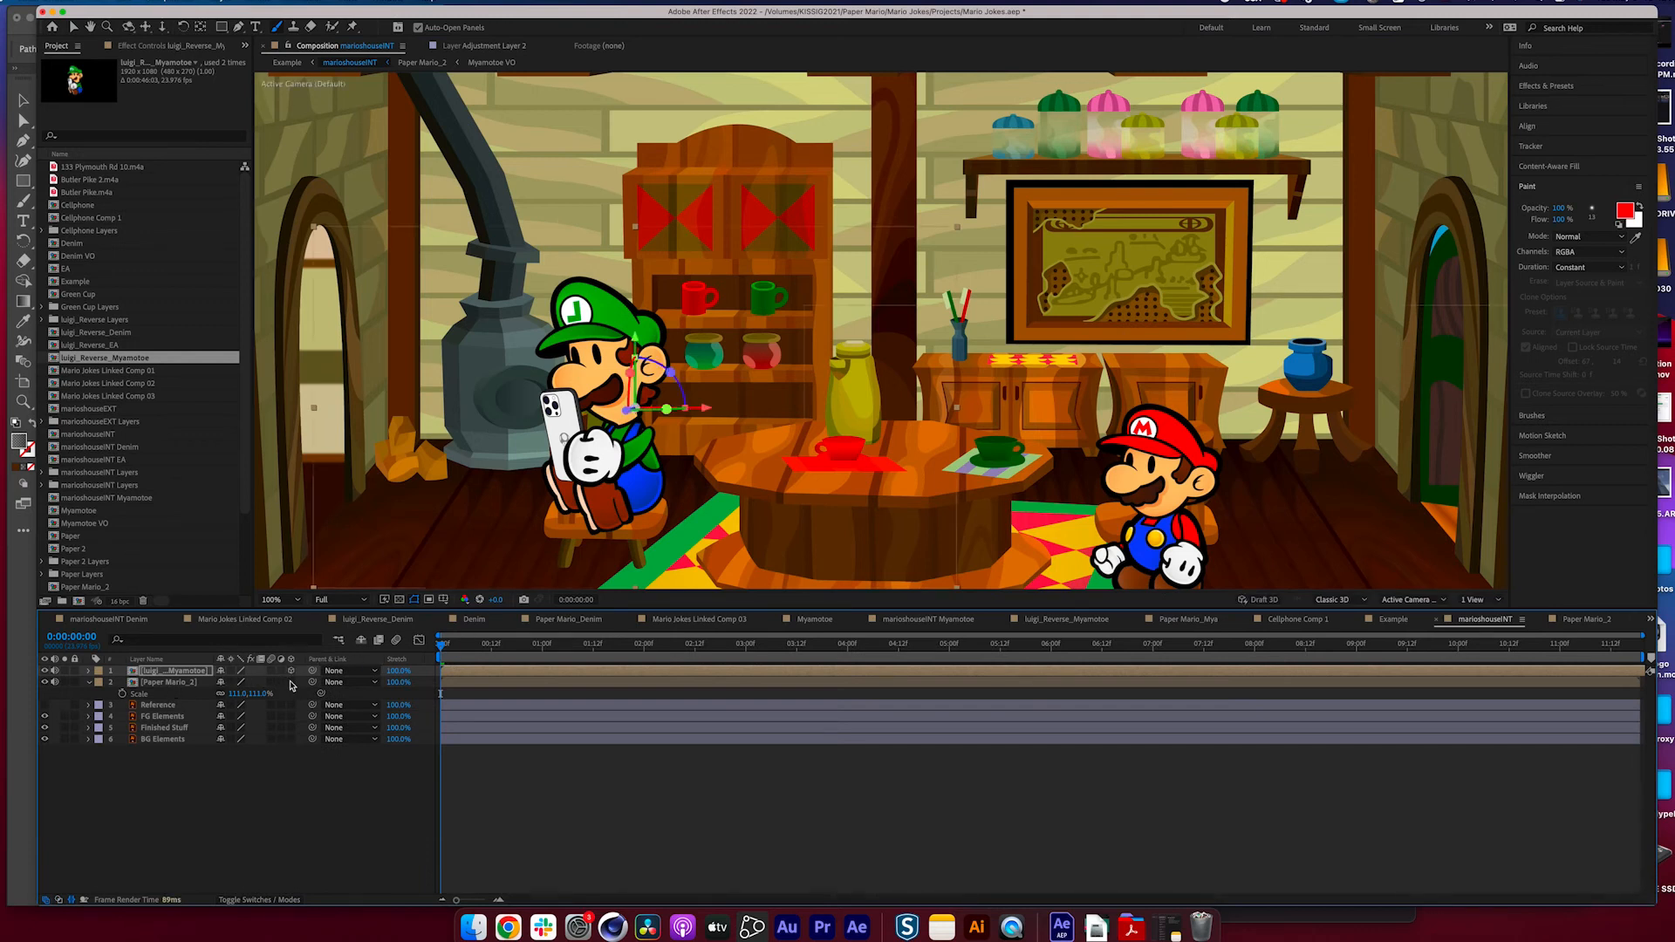
pyautogui.press('r')
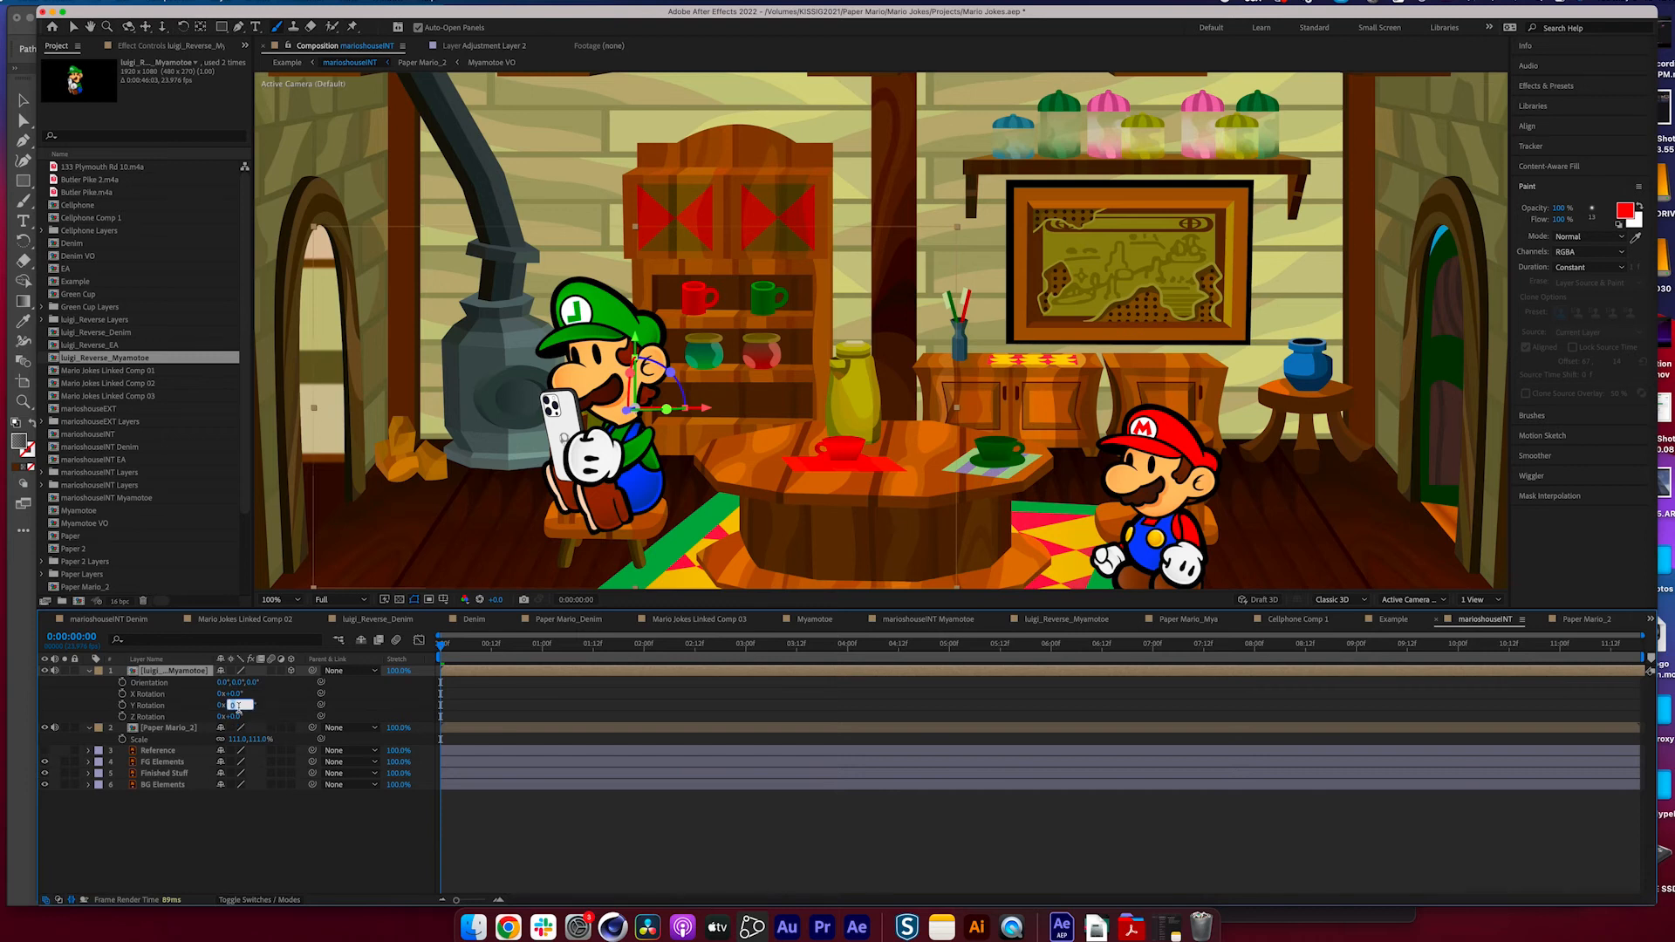
pyautogui.write('180')
pyautogui.press('Return')
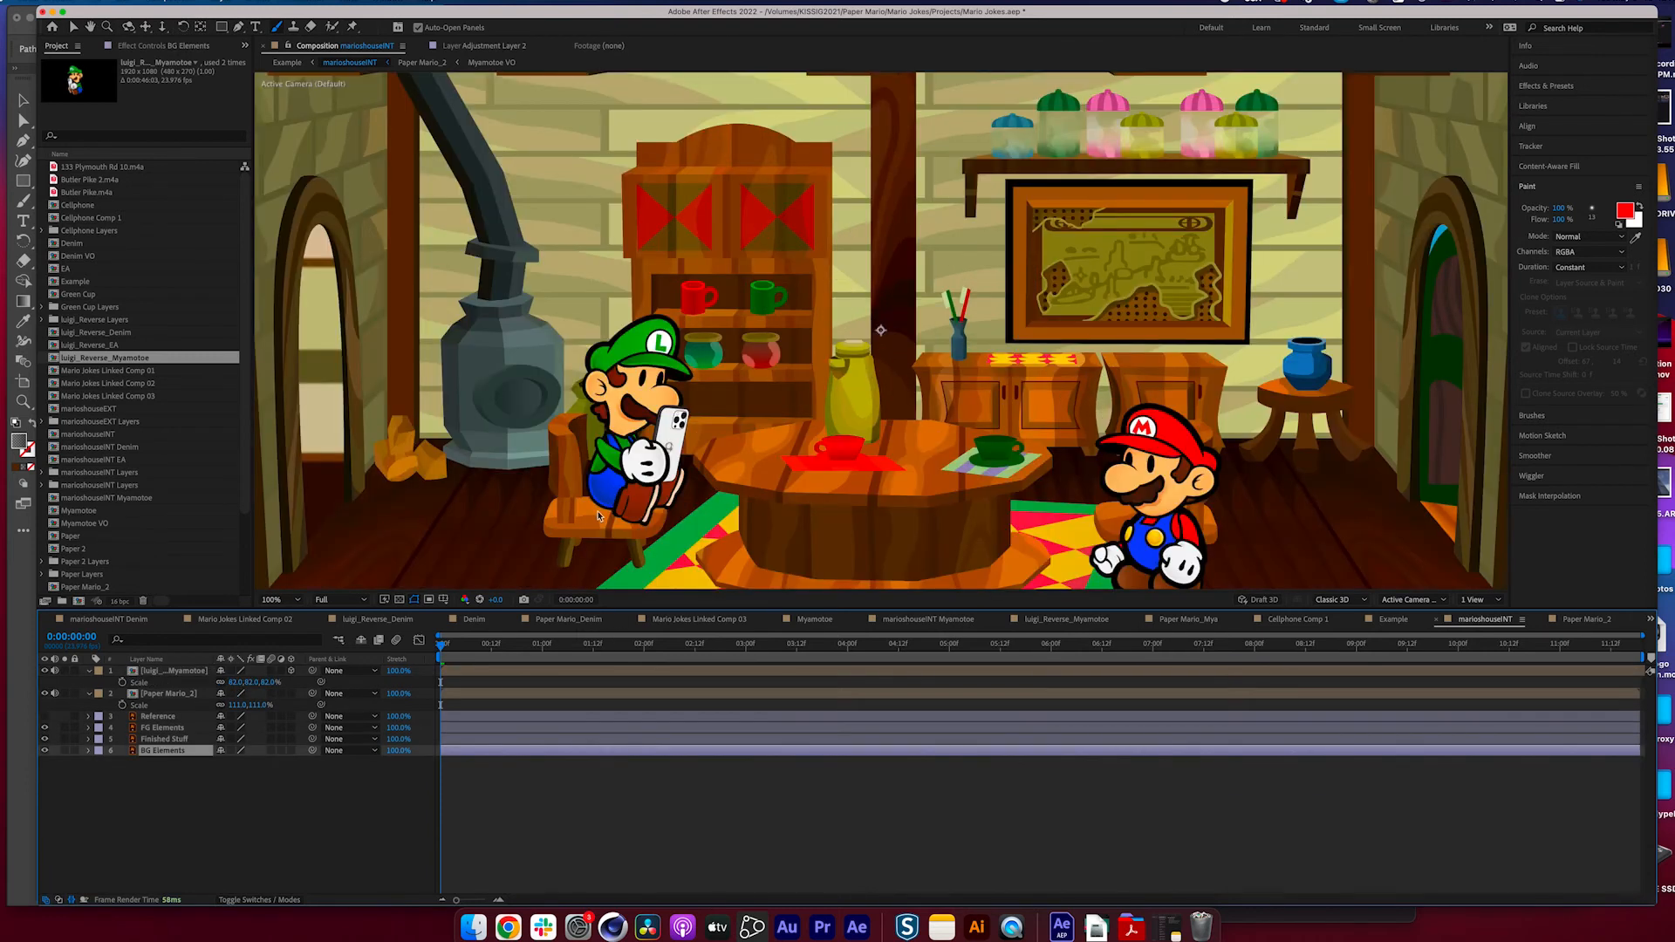
pyautogui.moveTo(251, 682); pyautogui.dragTo(260, 686)
# - Set the preview resolution to Quarter and play back the scene with both characters
pyautogui.press('super+alt+shift+j')
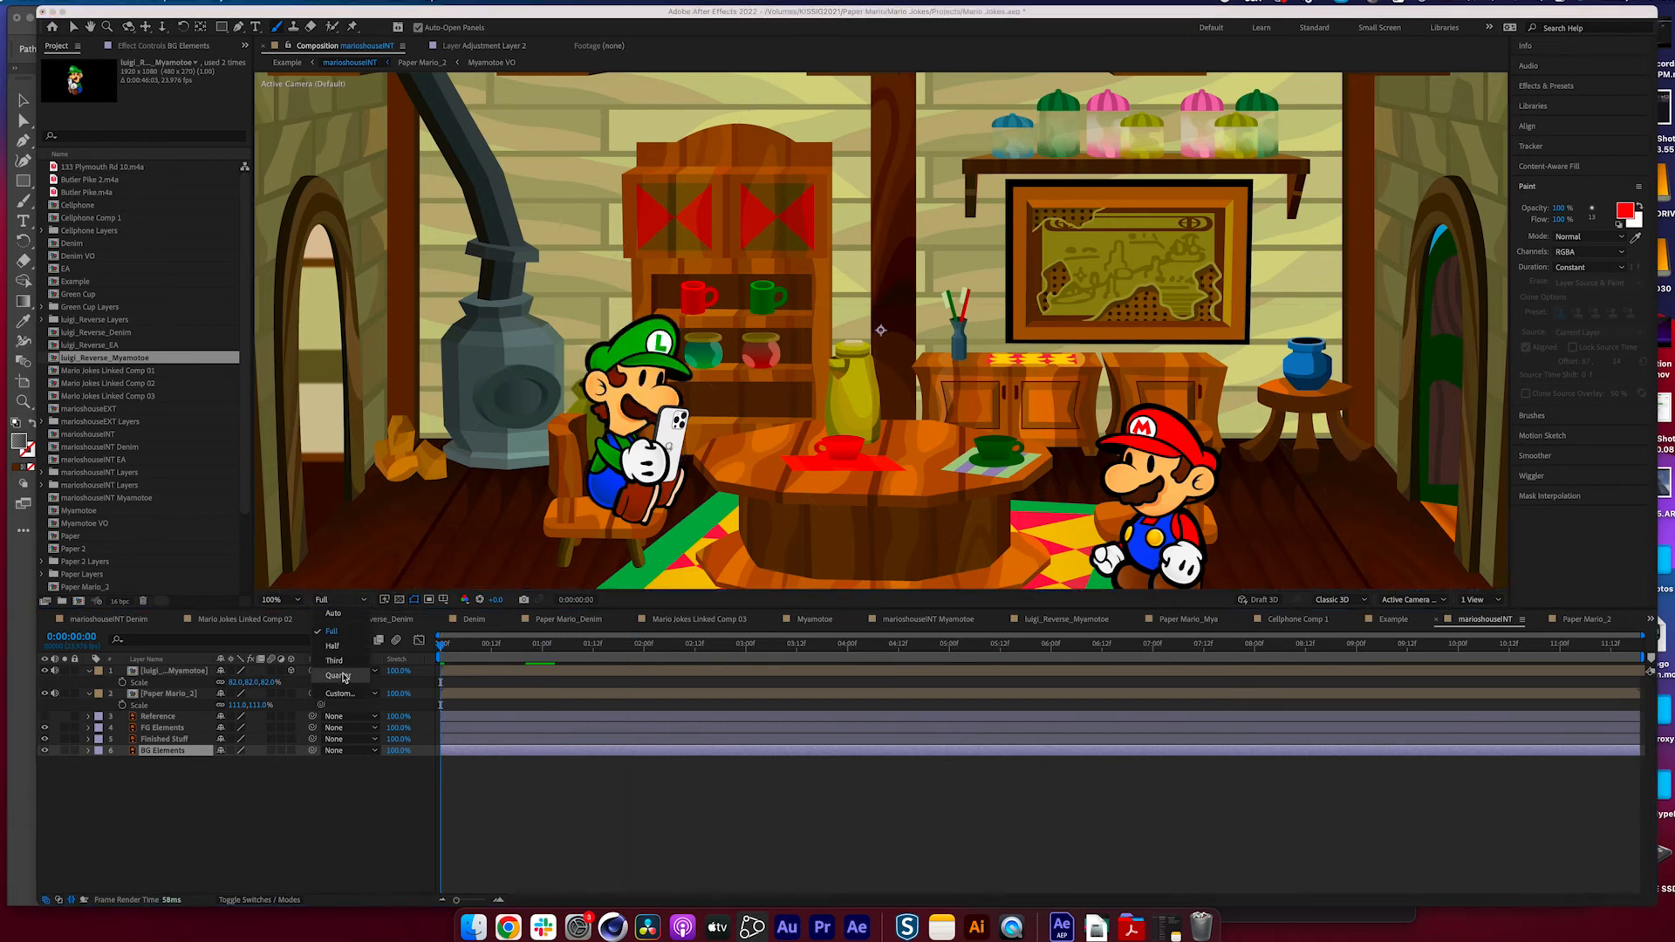
pyautogui.press('space')
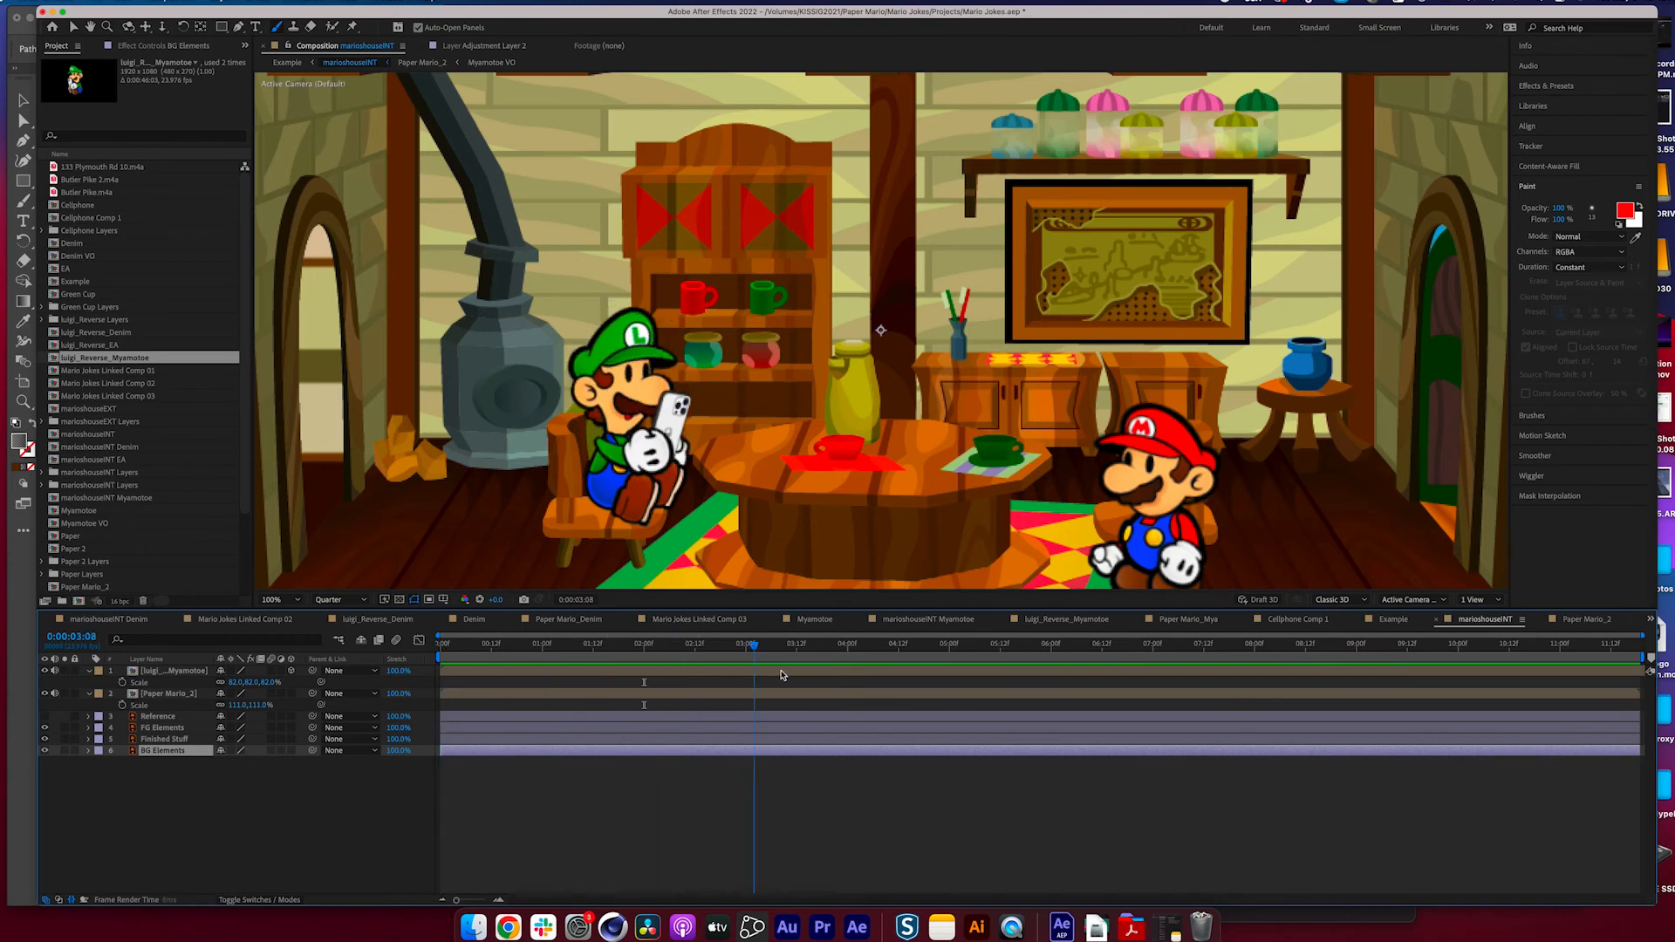
pyautogui.click(574, 647)
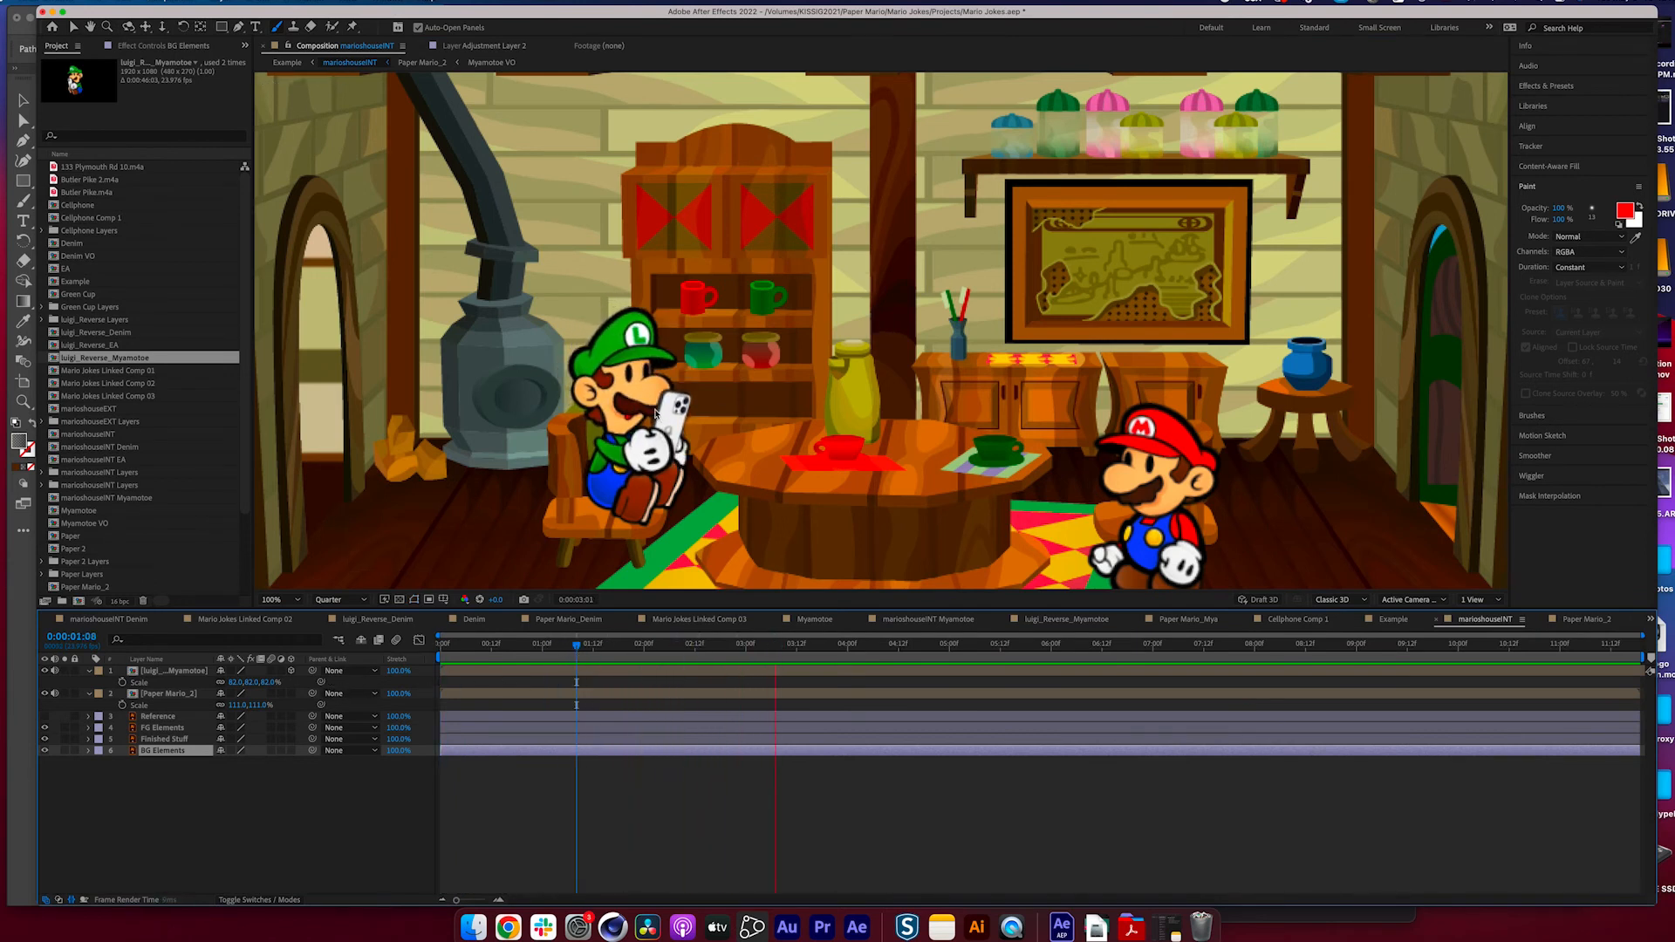
pyautogui.press('space')
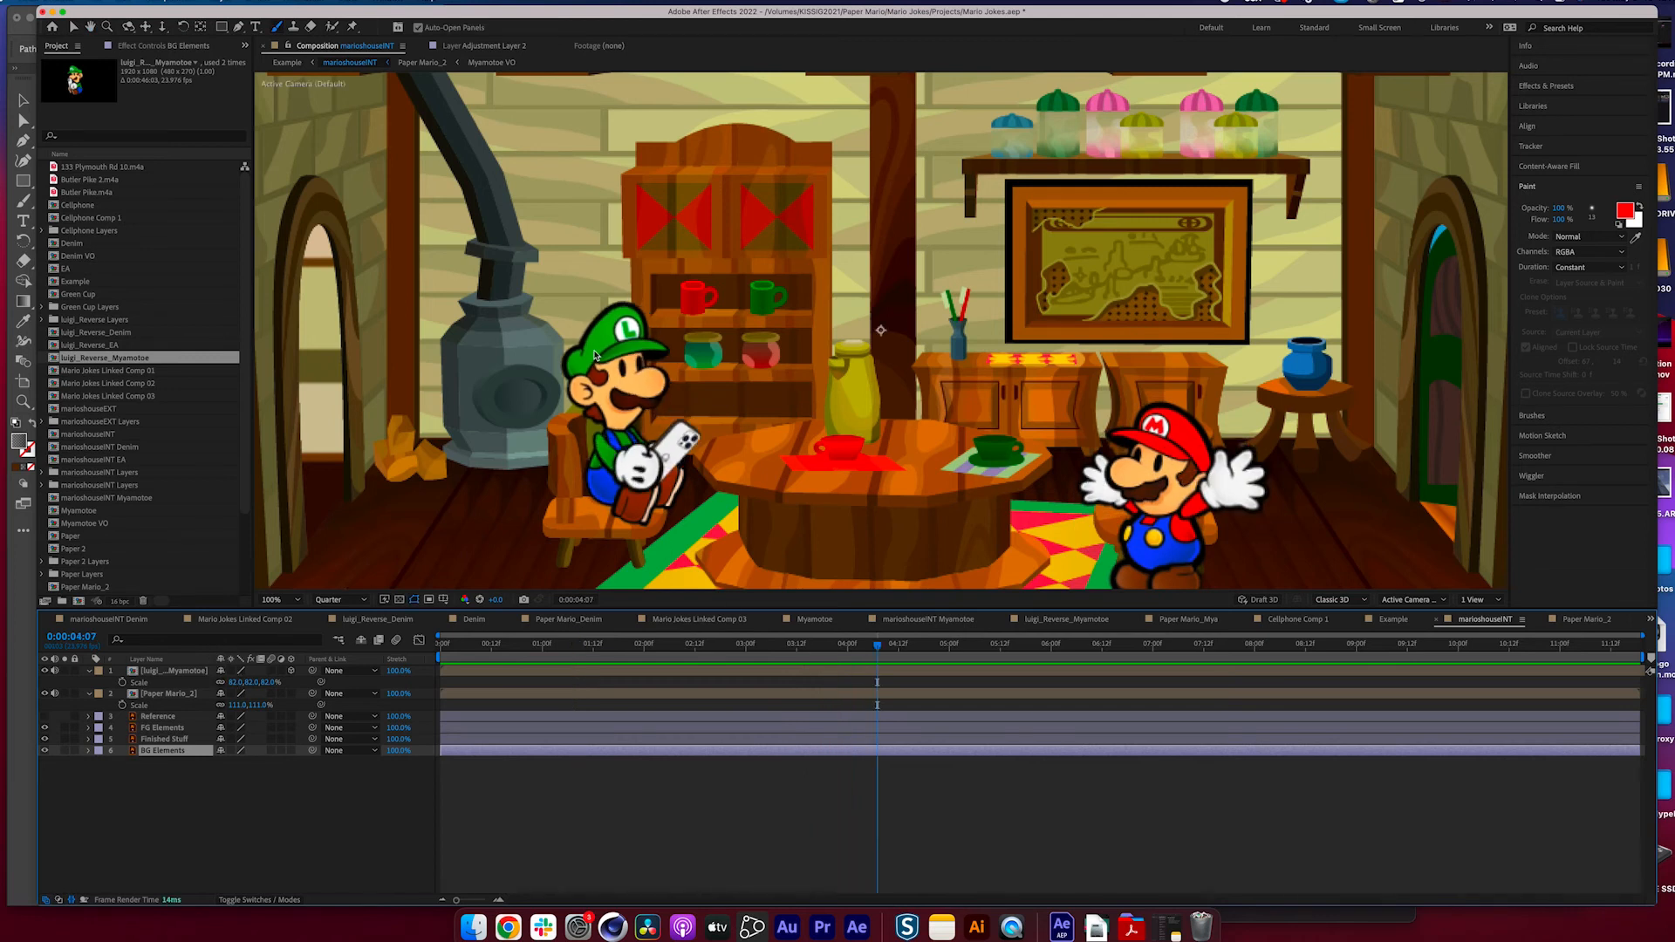
# - Set a starting Position keyframe for the Paper Mario_2 layer at 0:00:05:20
pyautogui.click(178, 695)
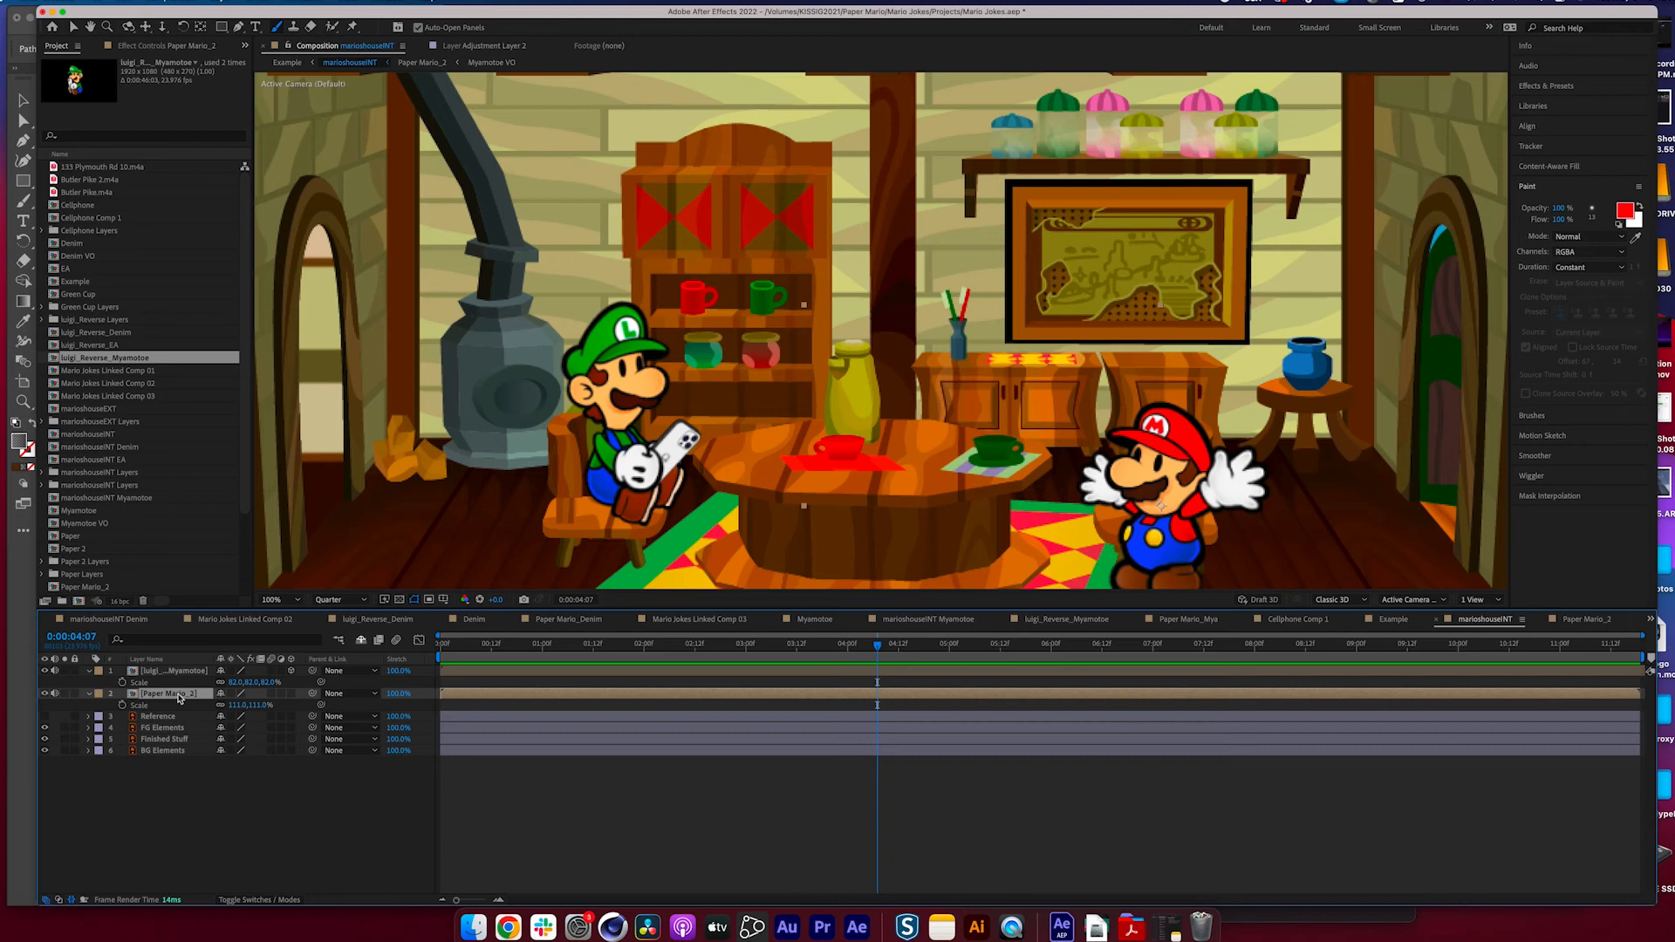
pyautogui.click(122, 705)
pyautogui.moveTo(1183, 645); pyautogui.dragTo(1034, 691)
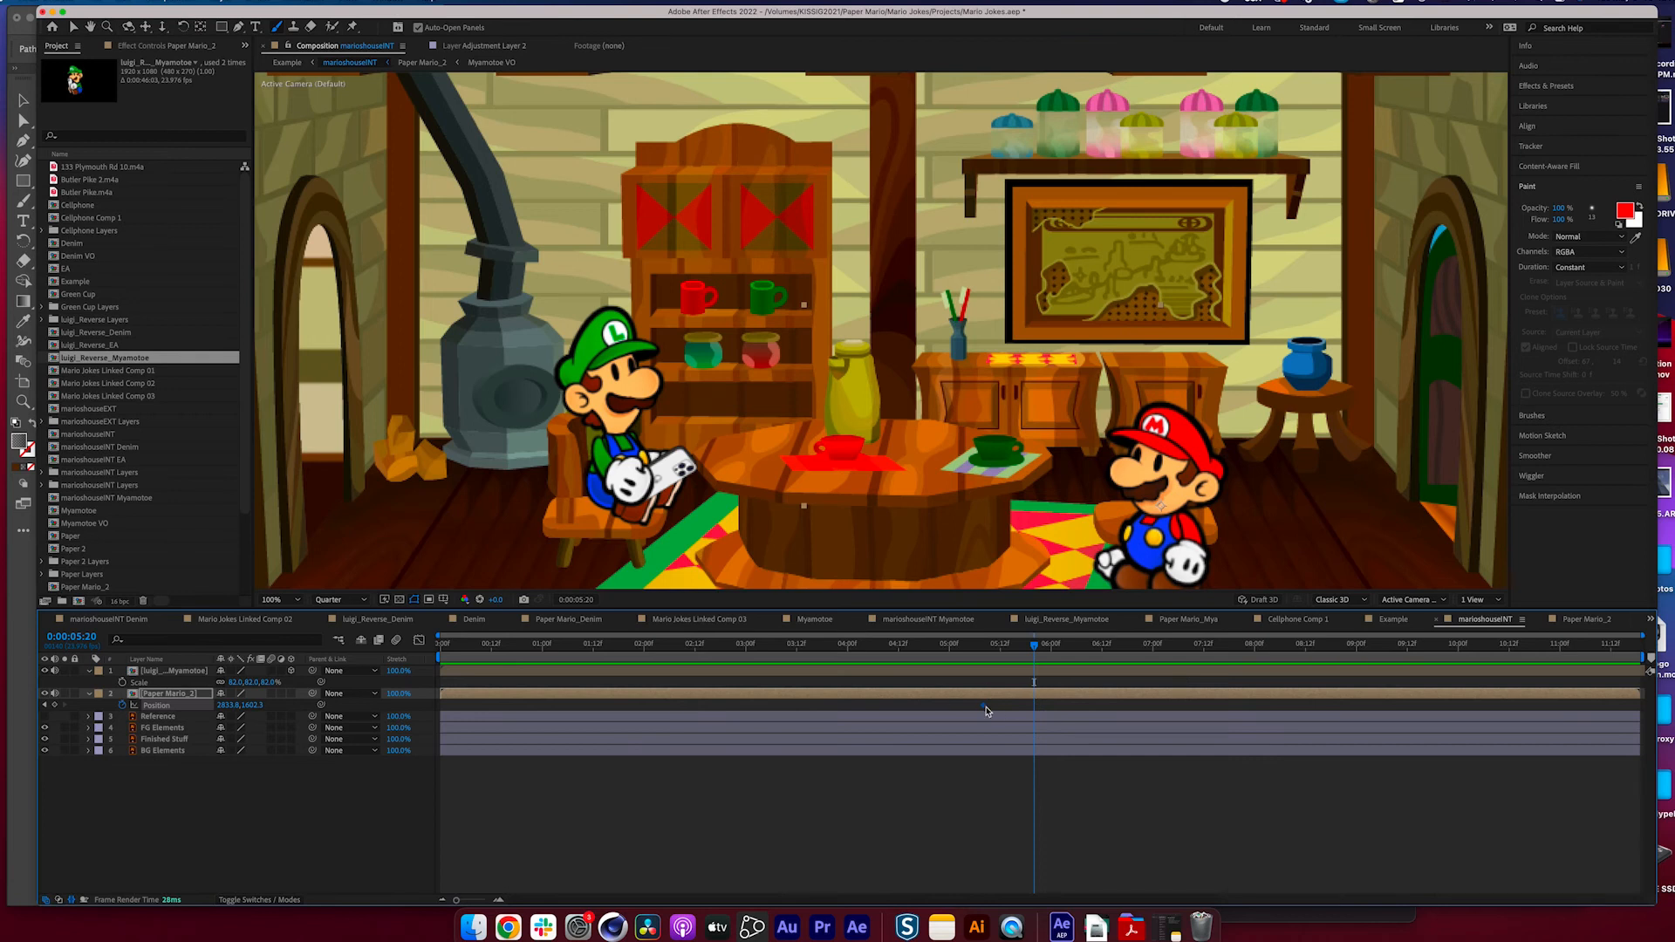
pyautogui.press('h')
pyautogui.moveTo(1007, 519); pyautogui.dragTo(967, 470)
pyautogui.click(73, 26)
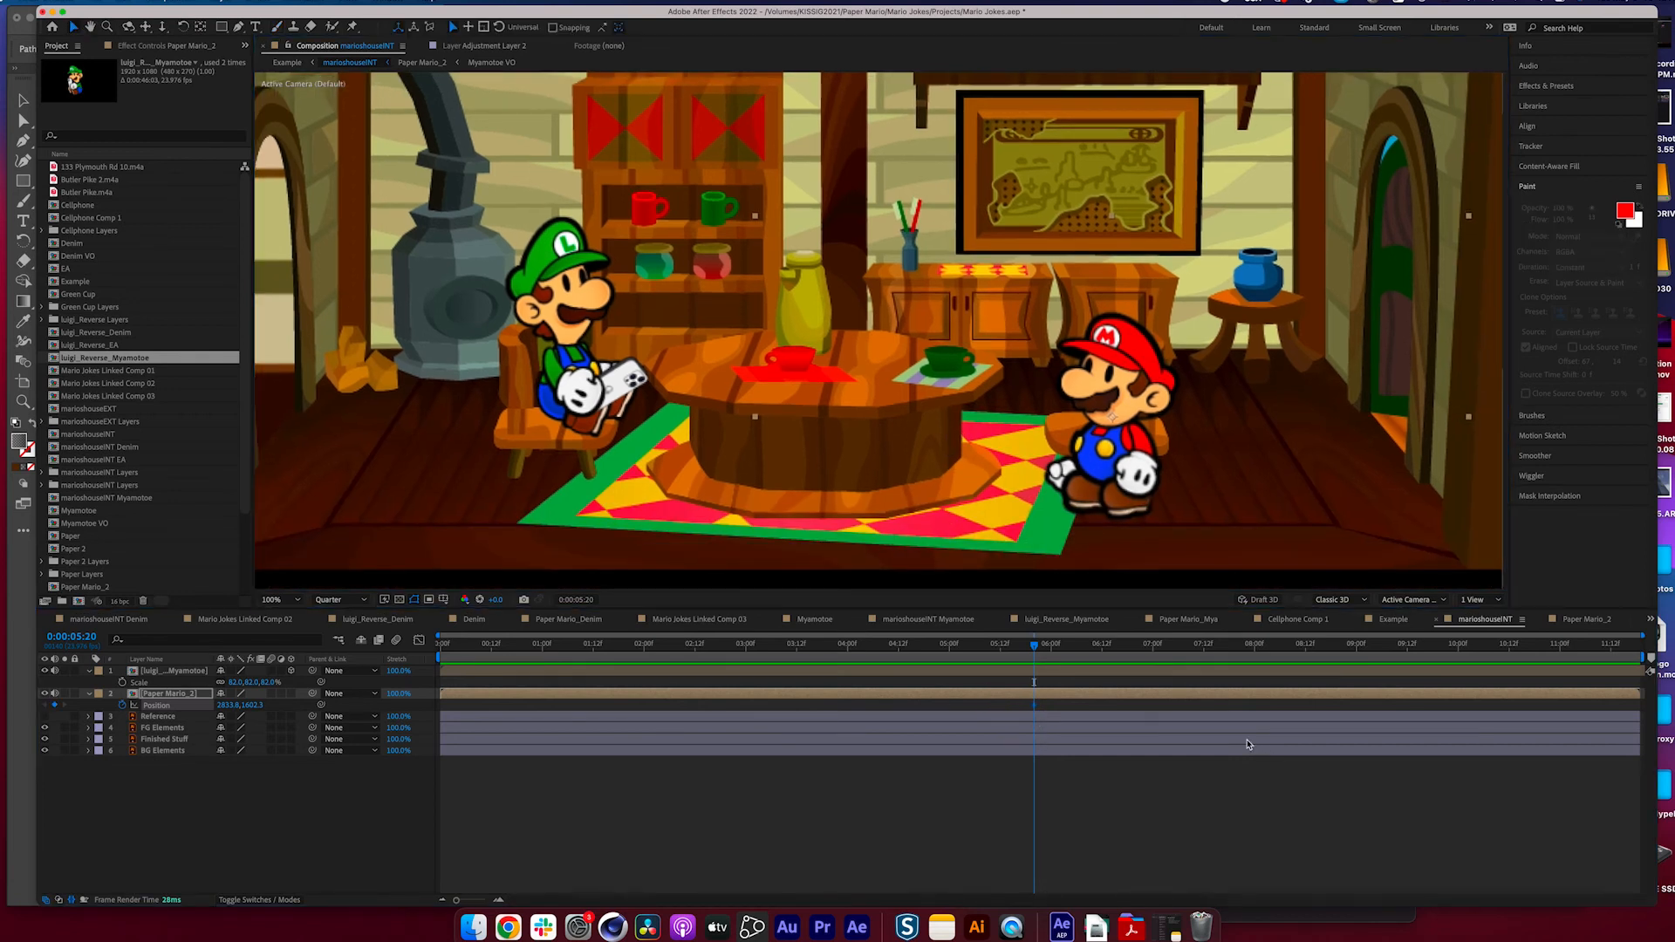
# - At 0:00:08:20, move Paper Mario_2 horizontally across the table toward Luigi and play back the walk
pyautogui.moveTo(1041, 652); pyautogui.dragTo(1344, 674)
pyautogui.moveTo(232, 709); pyautogui.dragTo(150, 707)
pyautogui.press('j')
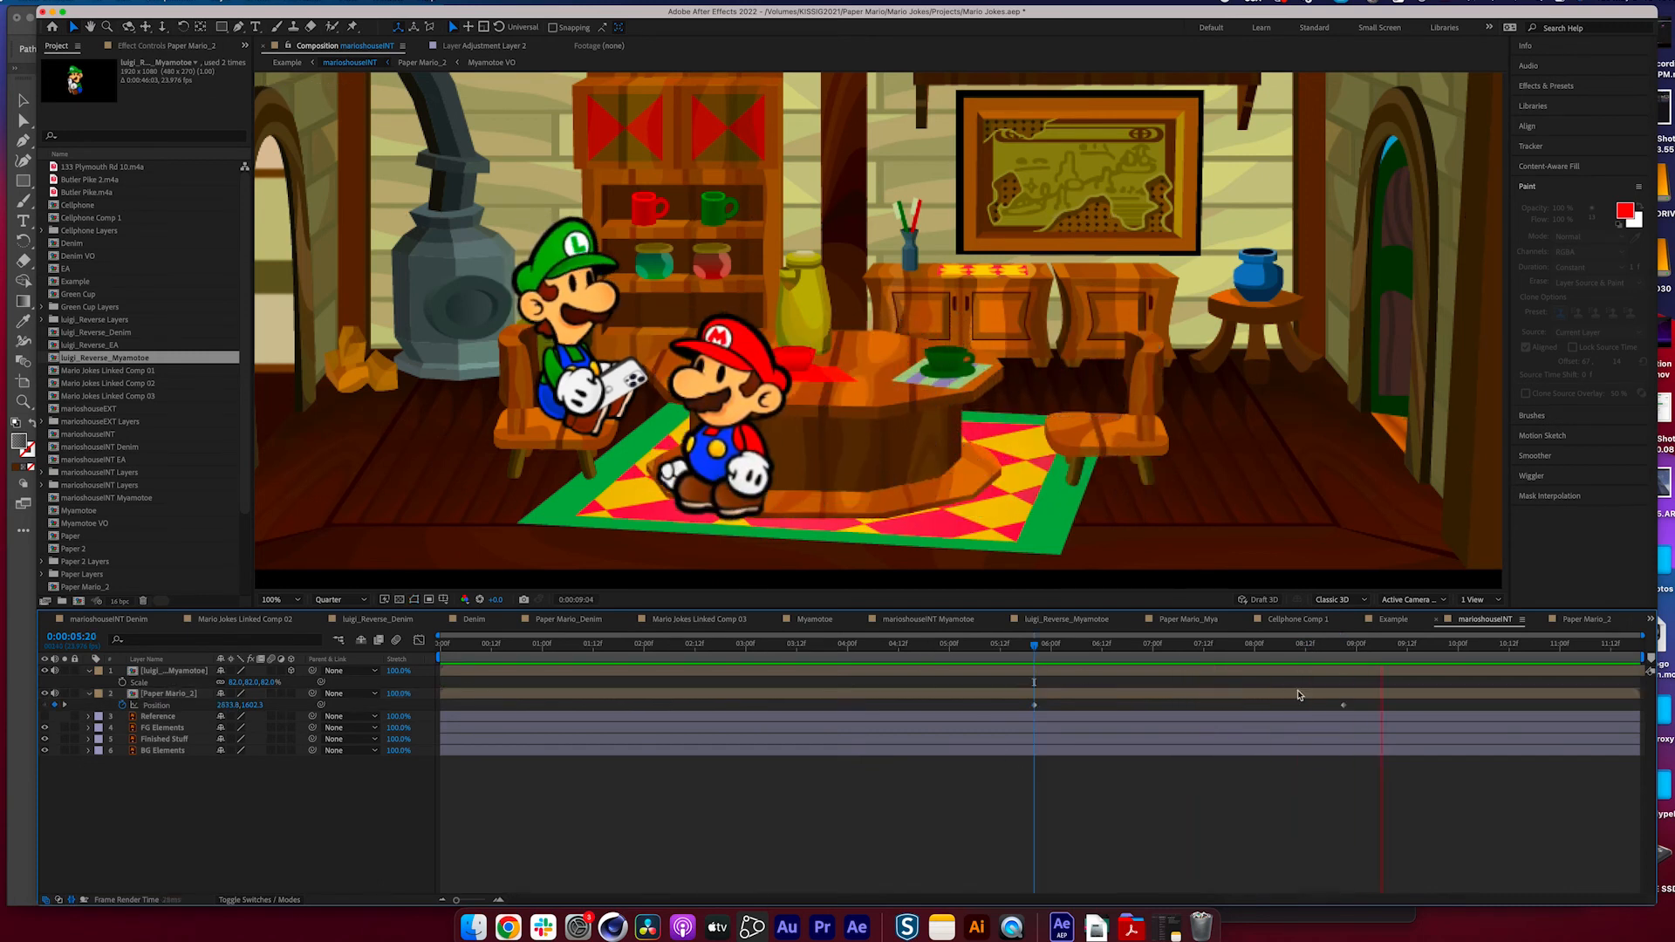
pyautogui.moveTo(1153, 652); pyautogui.dragTo(1008, 655)
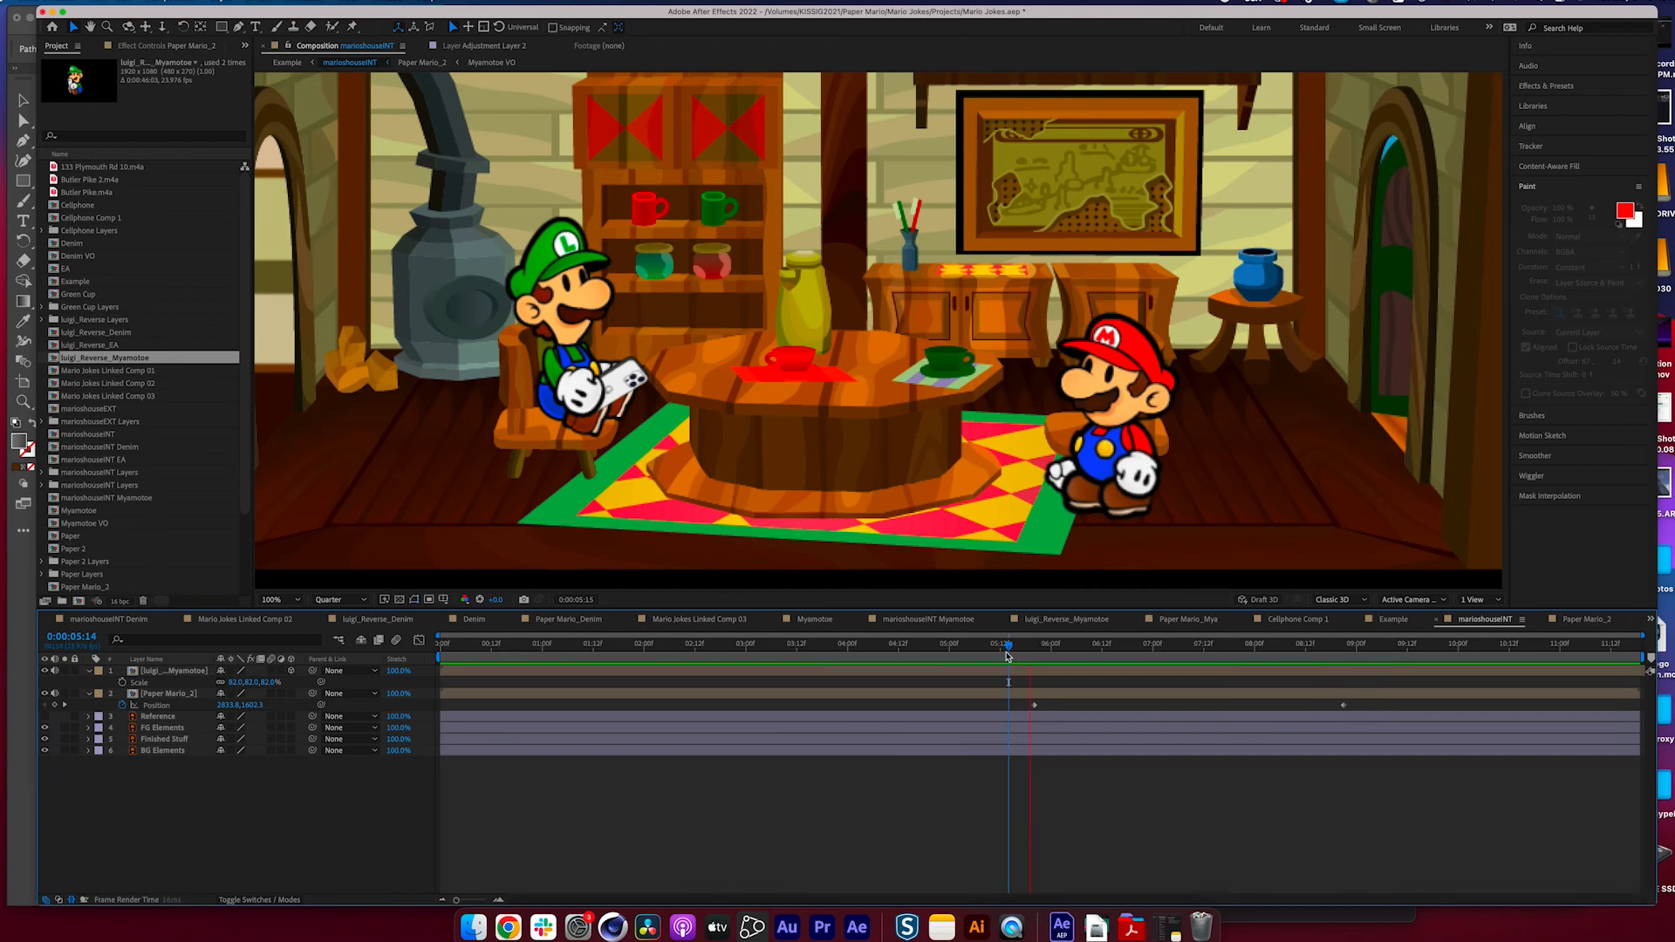
pyautogui.scroll(-2, 752, 521)
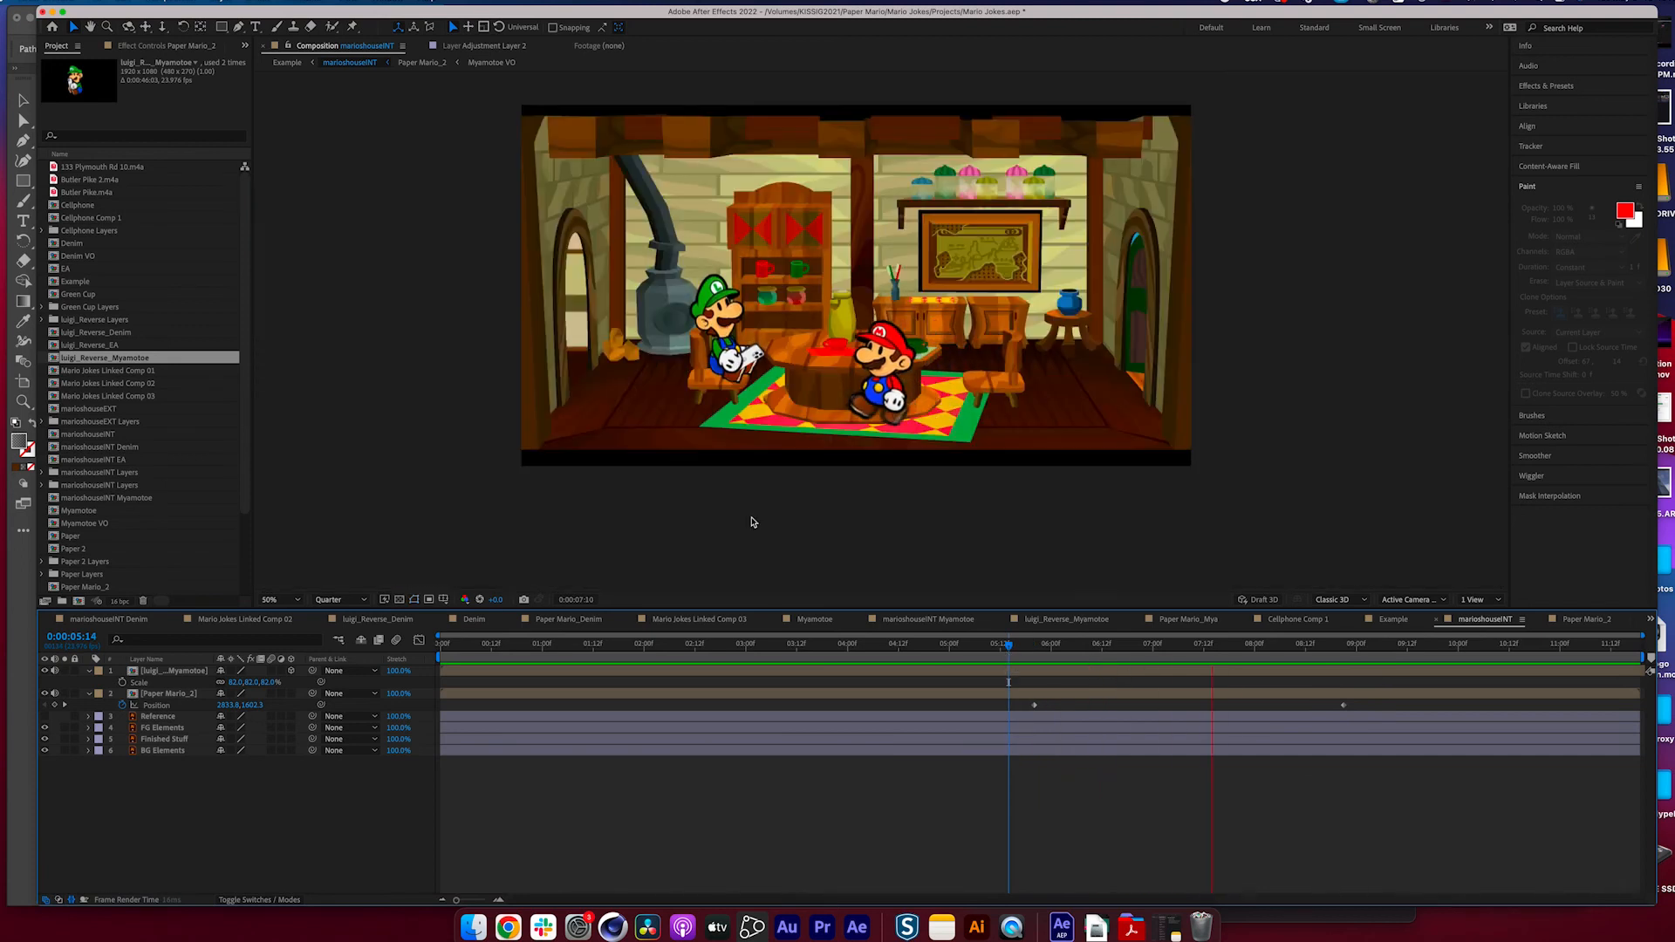
pyautogui.press('space')
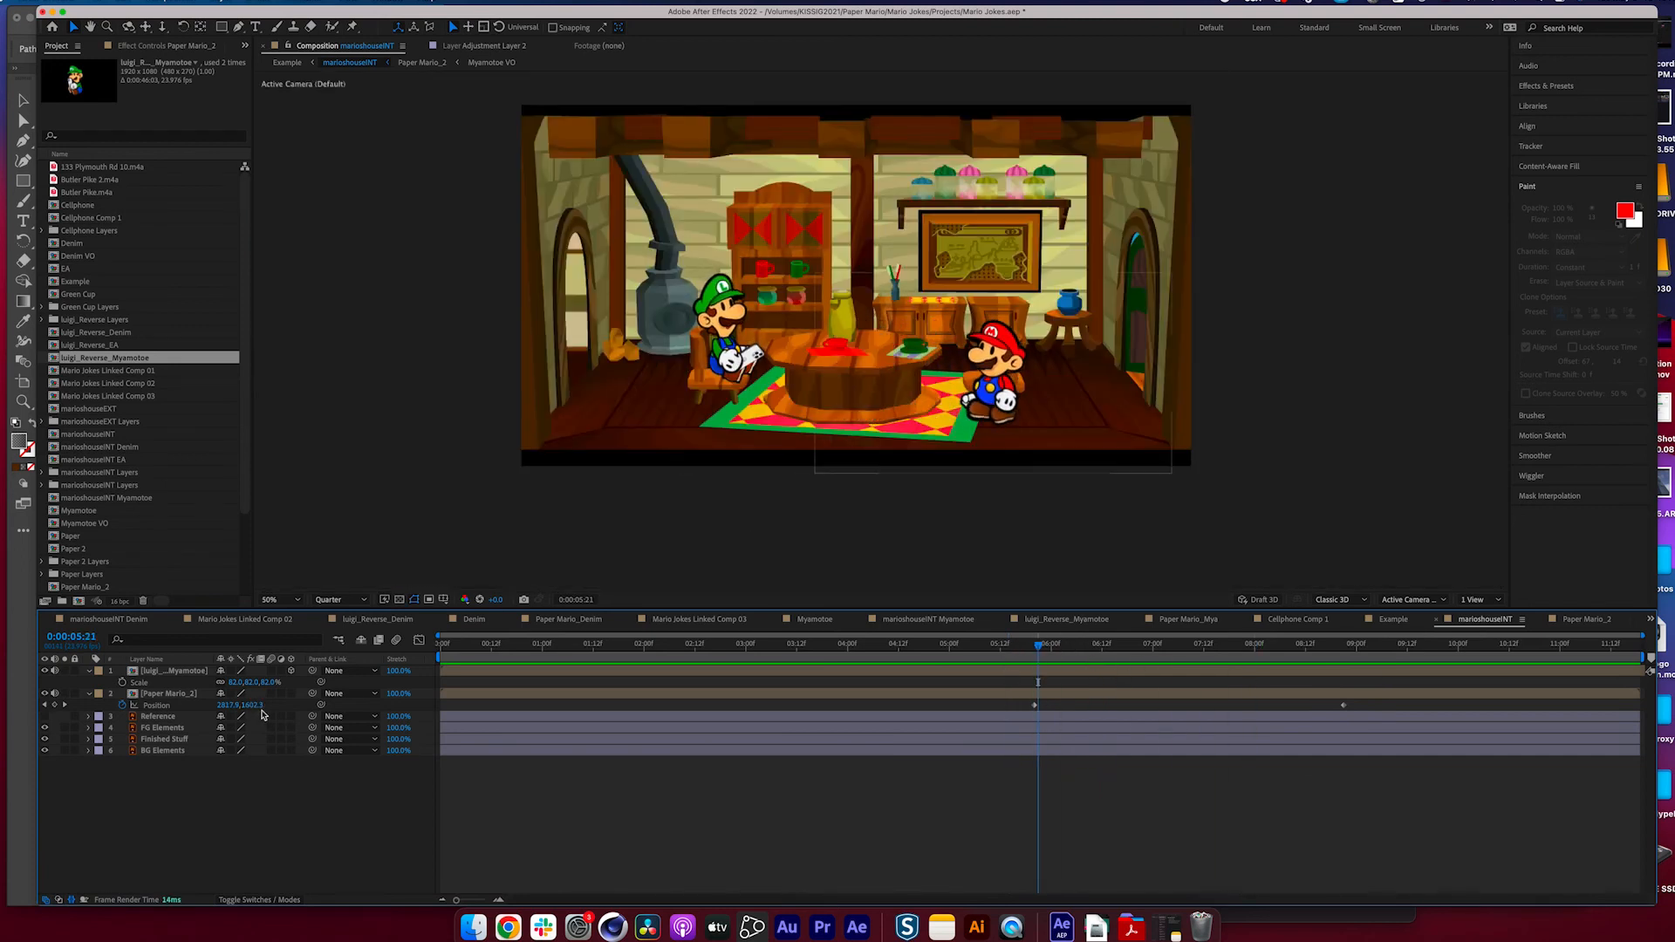
# - Shift Paper Mario_2's starting Position at 0:00:05:20 farther away from Luigi and play back the longer walk
pyautogui.click(42, 705)
pyautogui.moveTo(229, 705); pyautogui.dragTo(478, 701)
pyautogui.press('space')
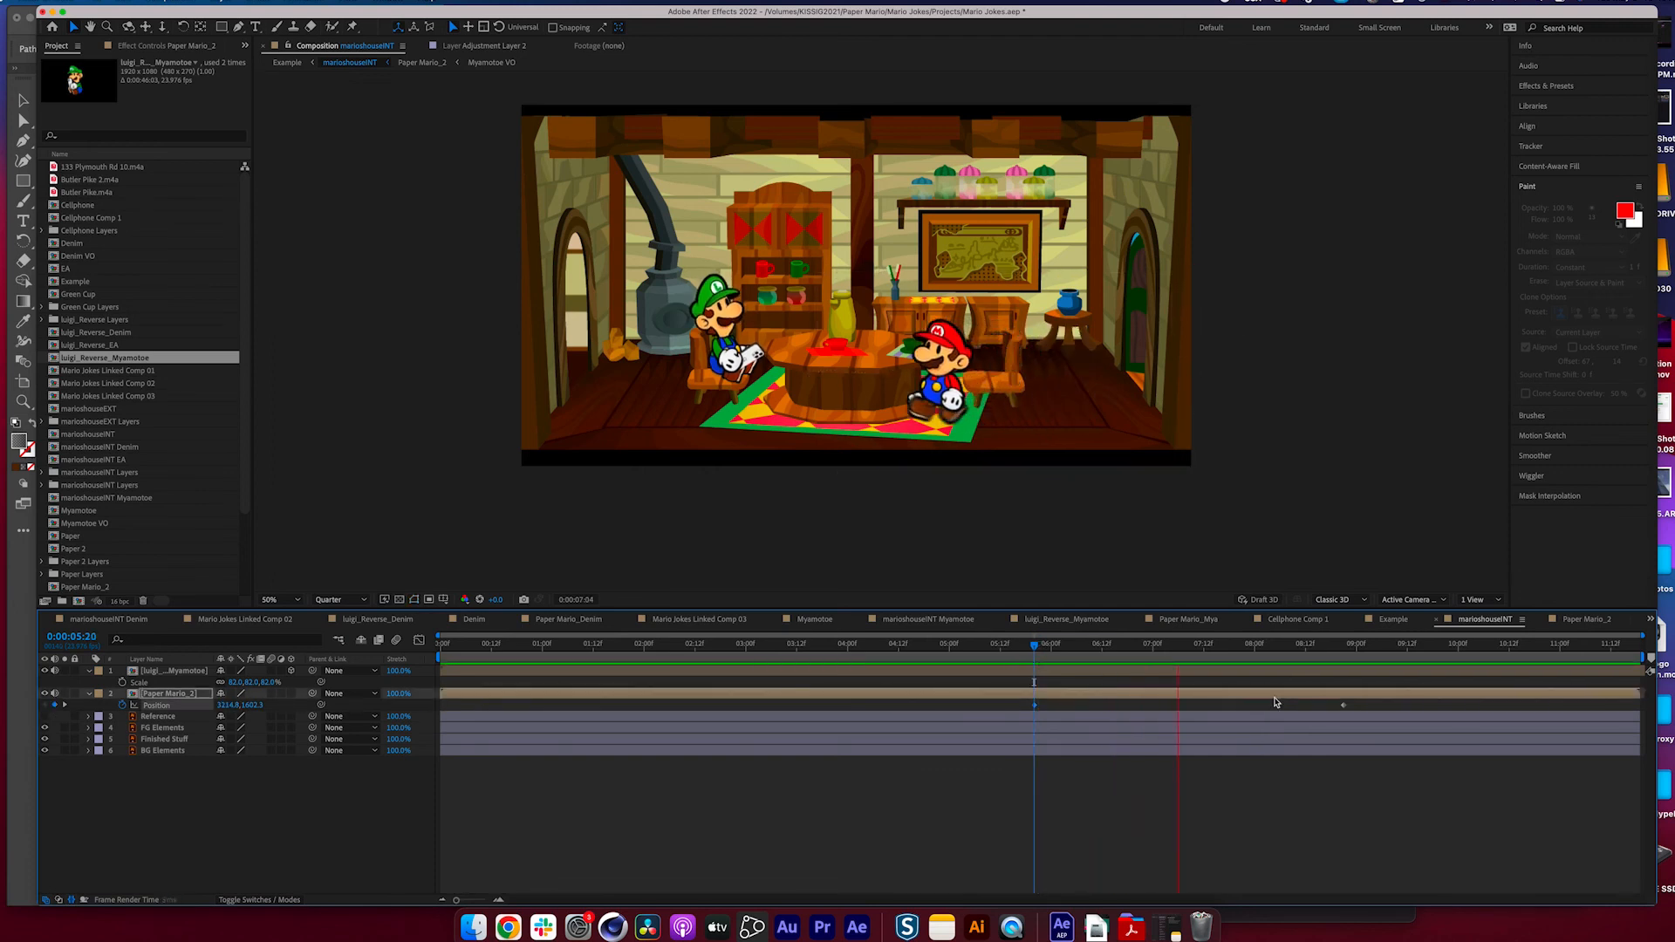
# - Fit the composition view to the viewer and play back Mario's walk toward Luigi
pyautogui.press('space')
pyautogui.click(273, 601)
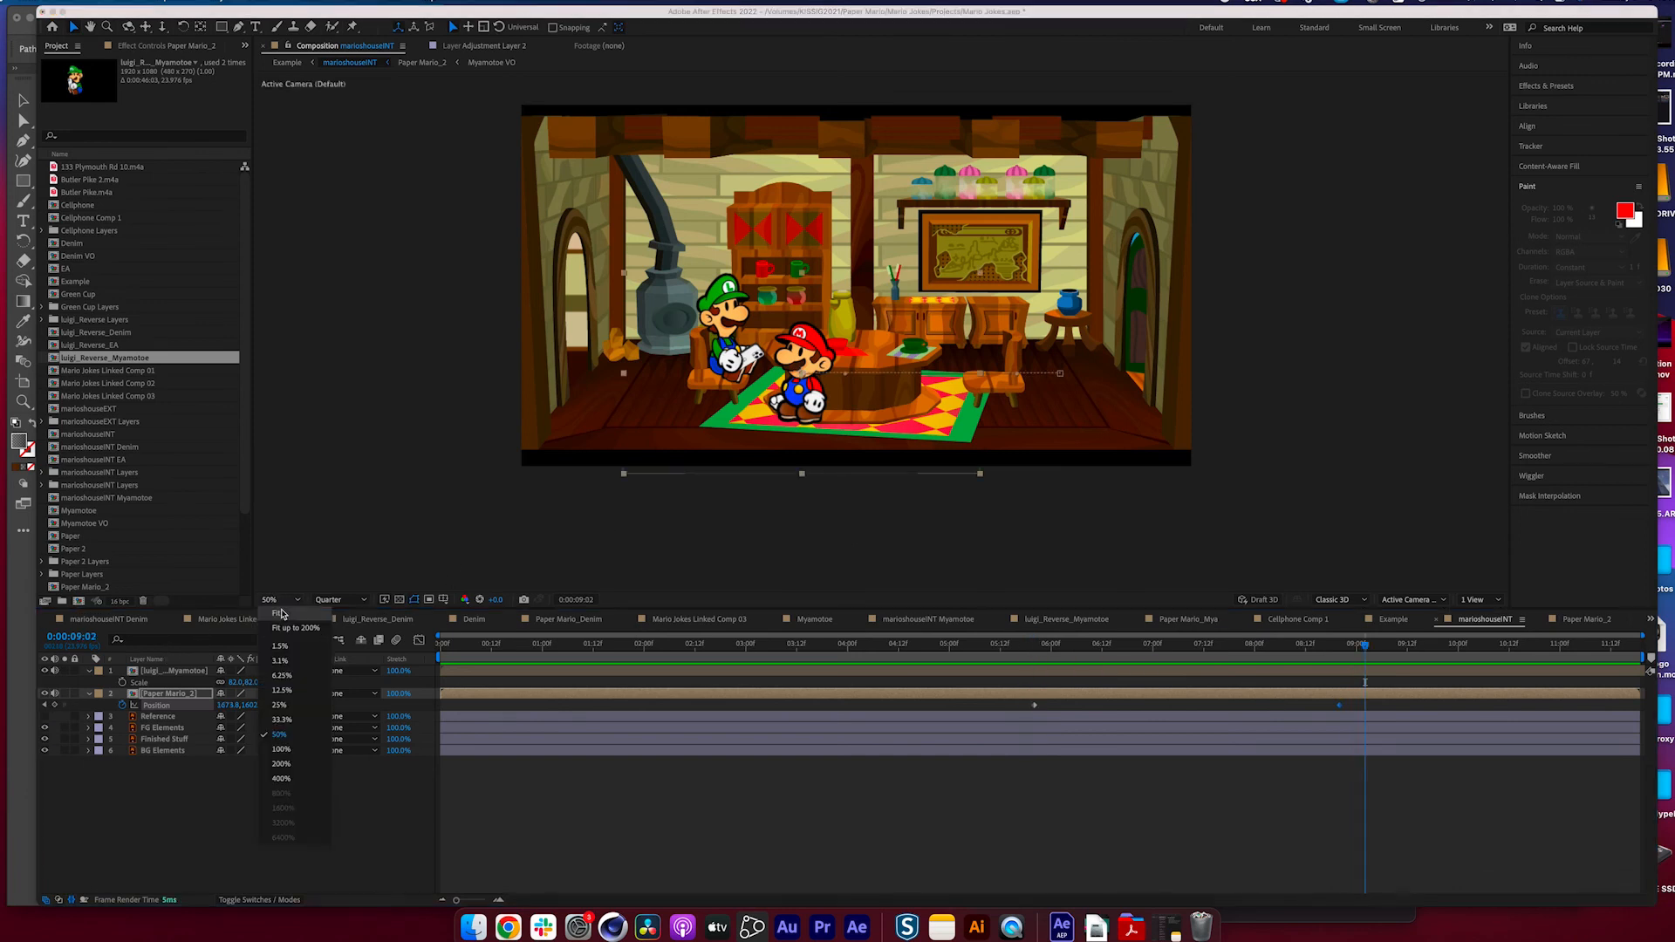
pyautogui.click(281, 615)
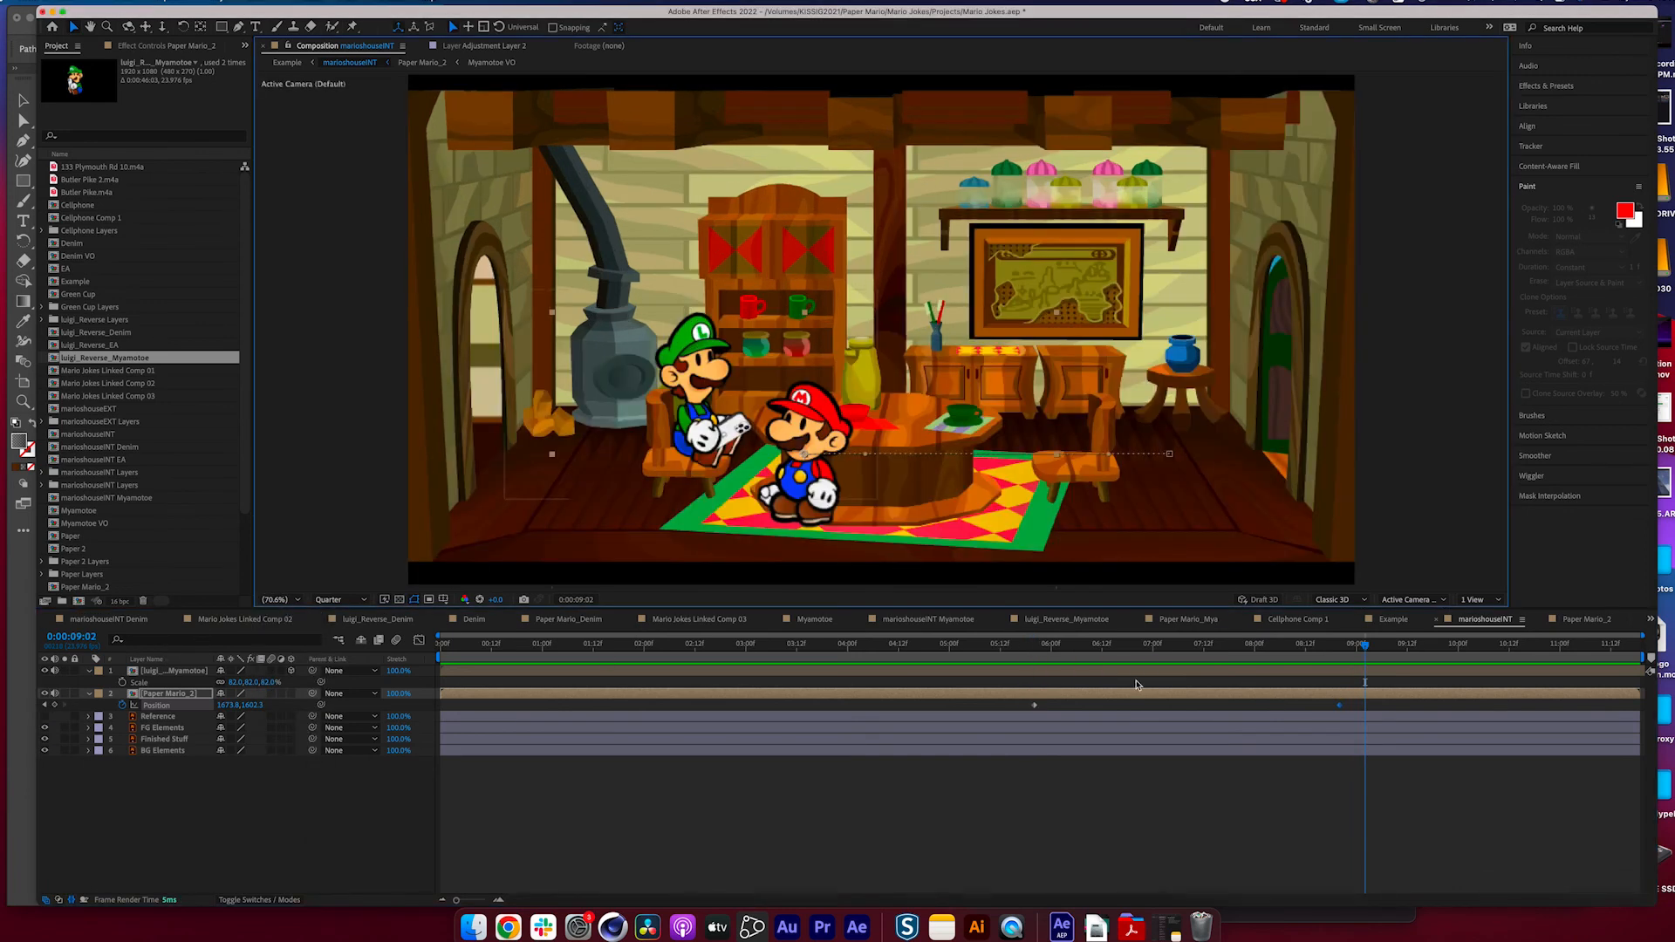
pyautogui.moveTo(1136, 644)
pyautogui.mouseDown()
pyautogui.moveTo(1304, 650)
pyautogui.moveTo(1338, 673)
pyautogui.moveTo(1121, 669)
pyautogui.mouseUp()
pyautogui.press('space')
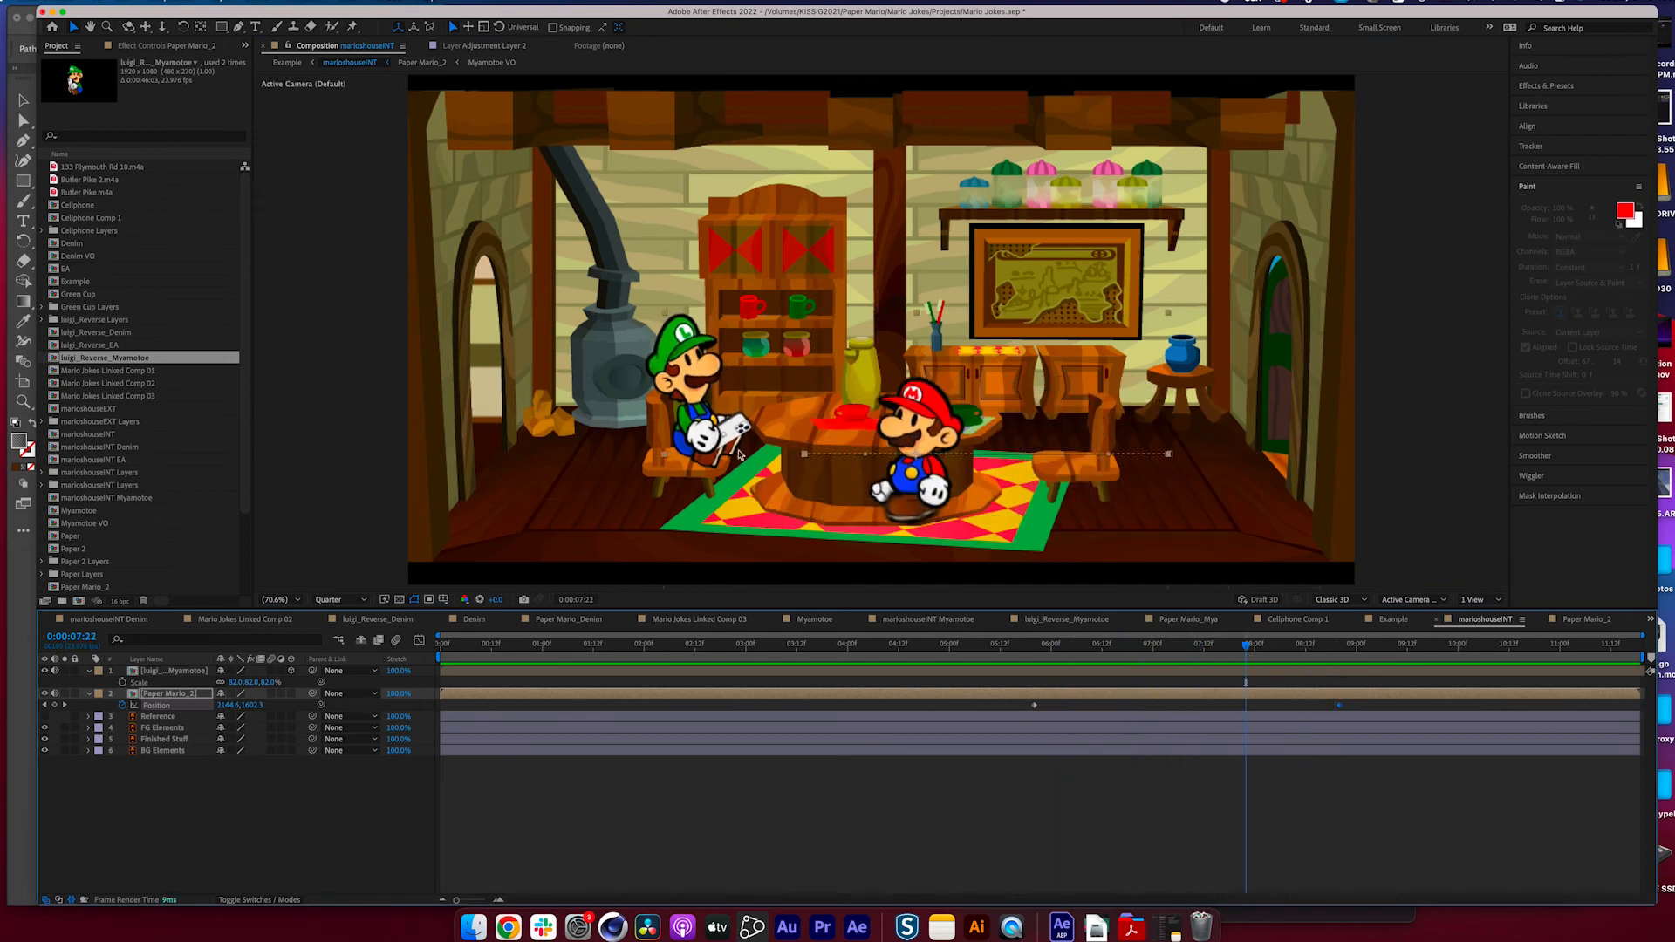
# - Open Luigi's nested luigi_Reverse_Myamotoe composition and play back his phone arm, mouth and head animation
pyautogui.doubleClick(164, 671)
pyautogui.click(917, 644)
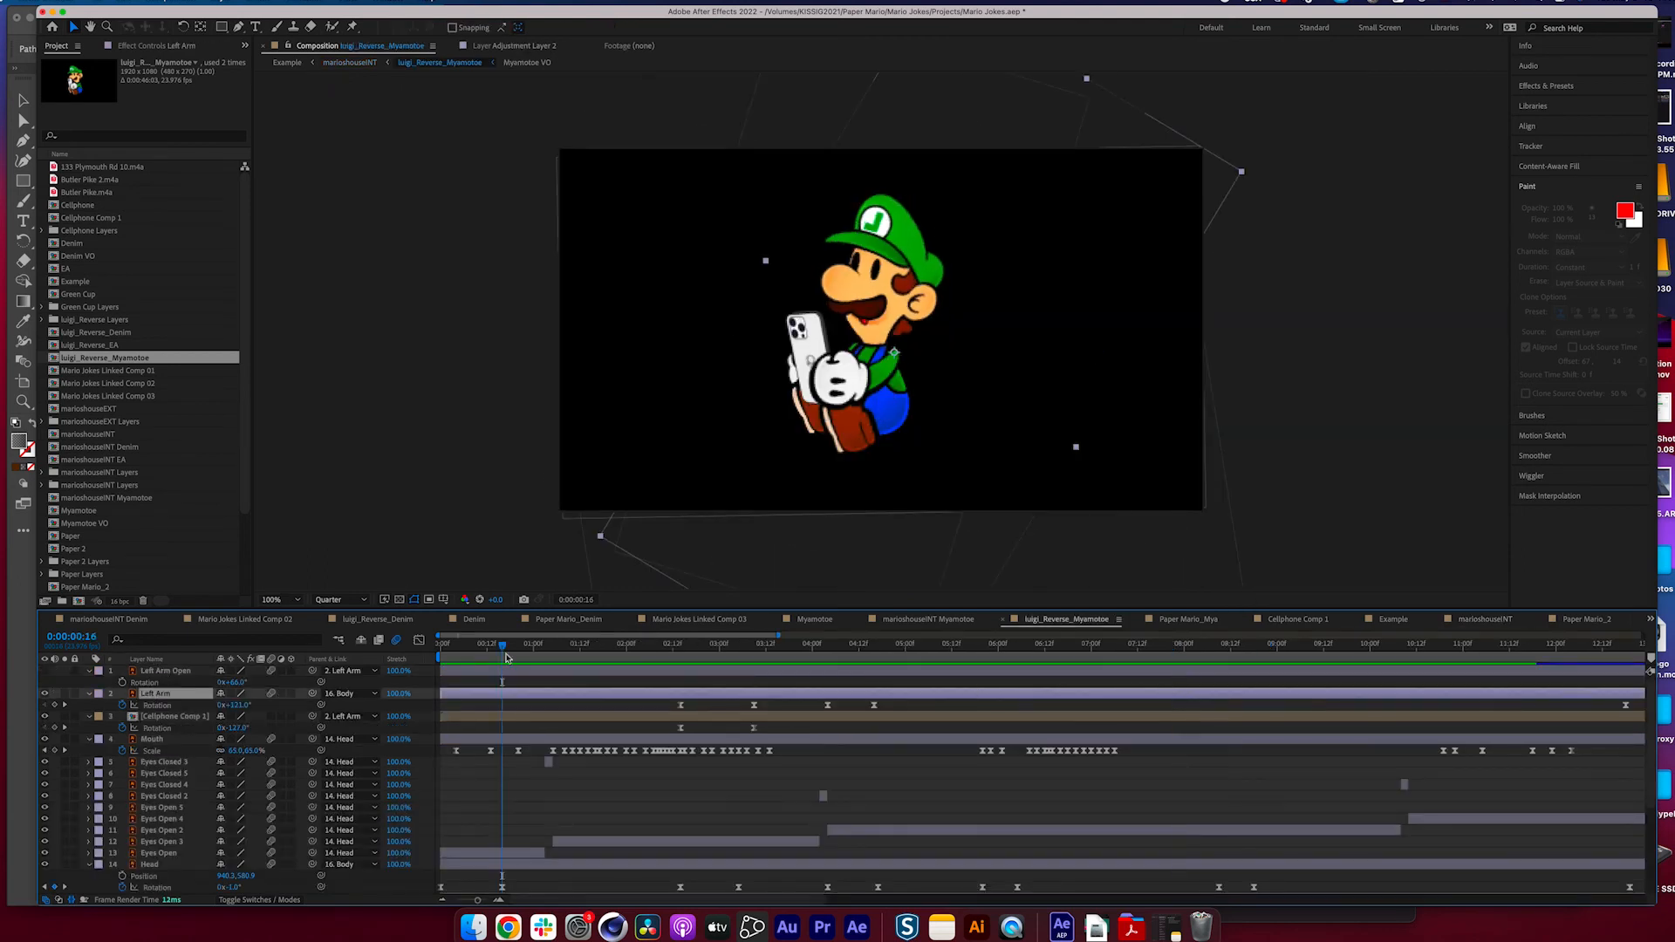
pyautogui.click(634, 716)
pyautogui.moveTo(640, 651); pyautogui.dragTo(642, 700)
pyautogui.click(155, 694)
pyautogui.press('space')
pyautogui.press('space')
pyautogui.press('space')
pyautogui.click(767, 733)
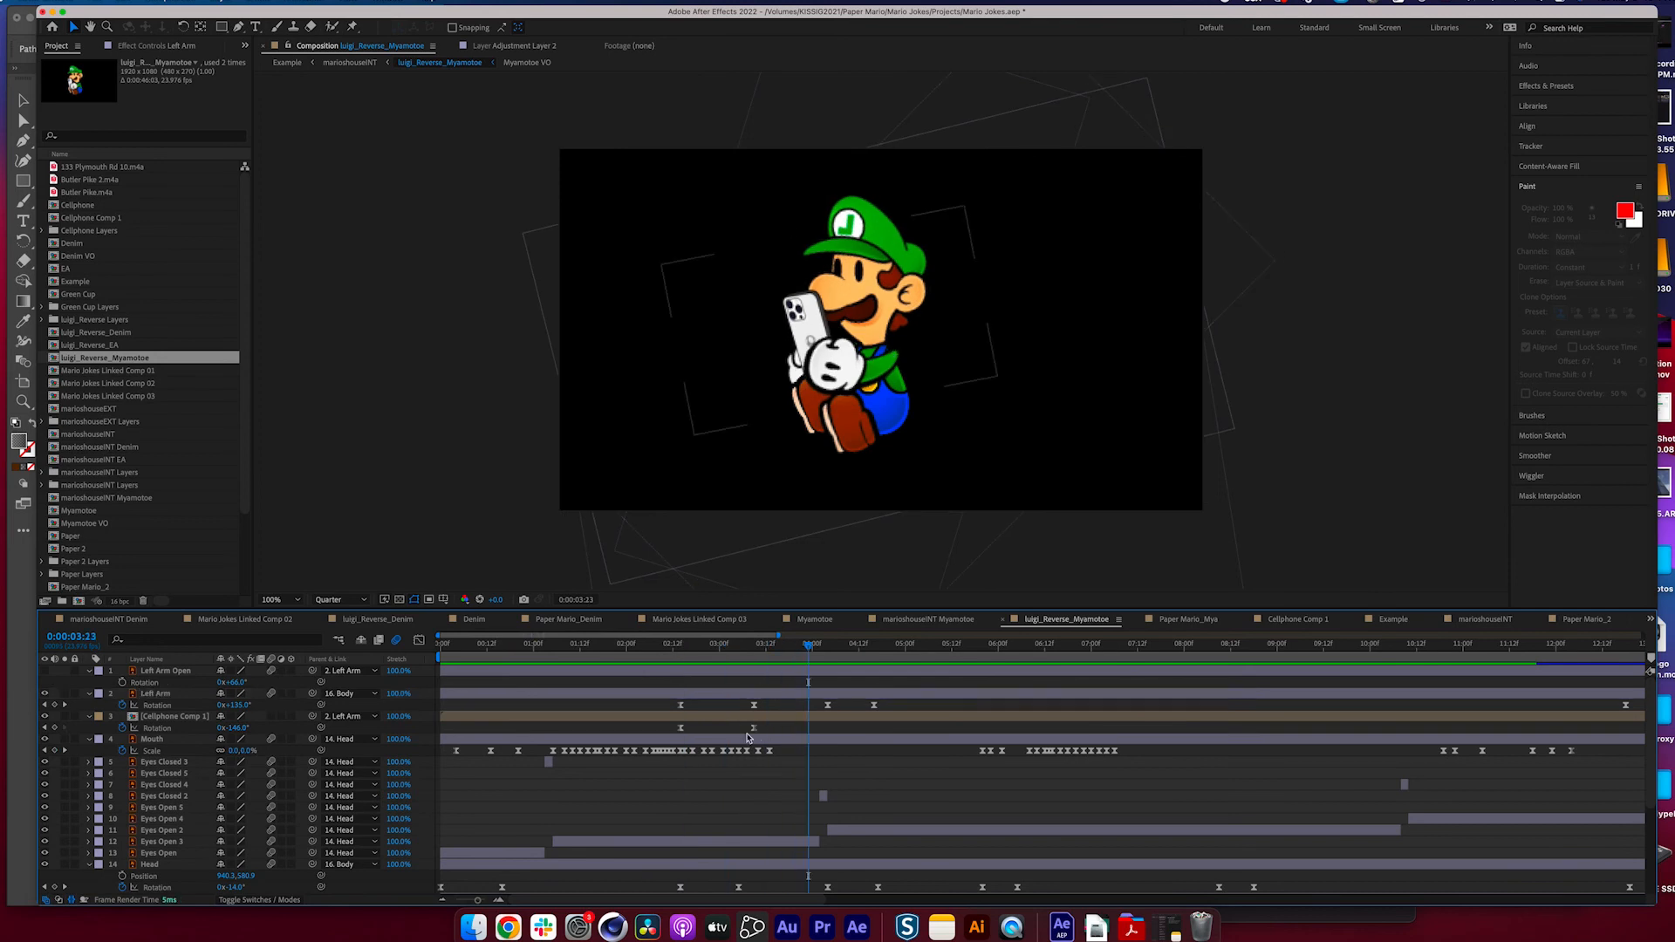
# - Play back the finished marioshouseINT Myamotoe composition, and scrub through the Example composition for comparison
pyautogui.click(927, 620)
pyautogui.press('Home')
pyautogui.press('space')
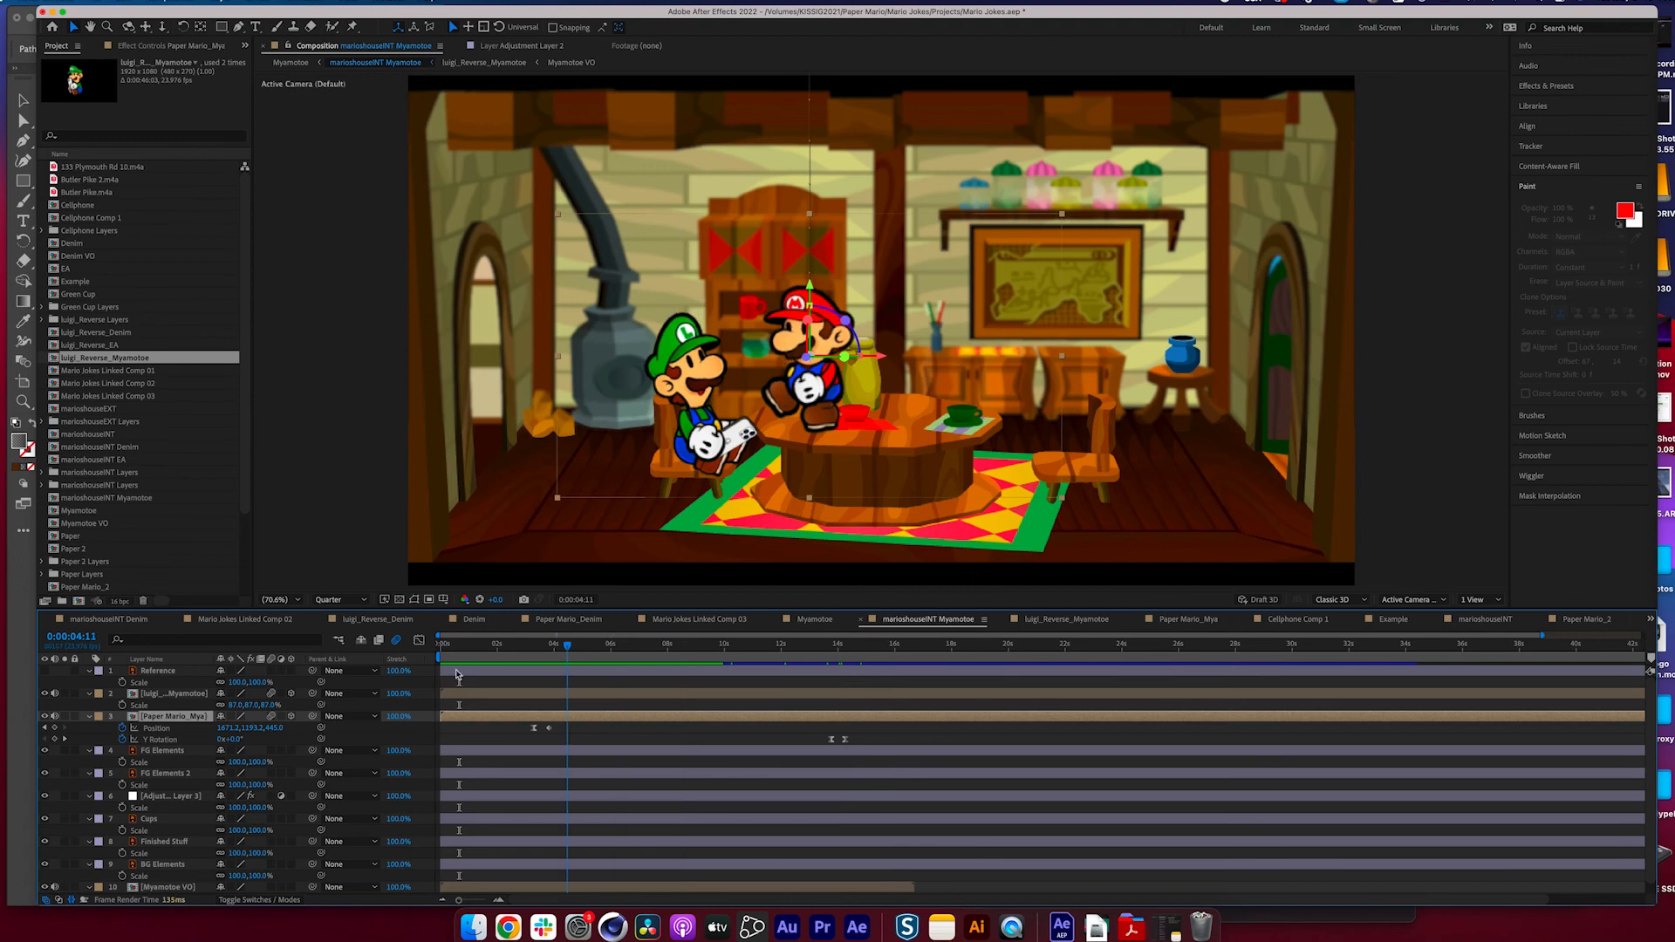
pyautogui.press('space')
pyautogui.click(1393, 620)
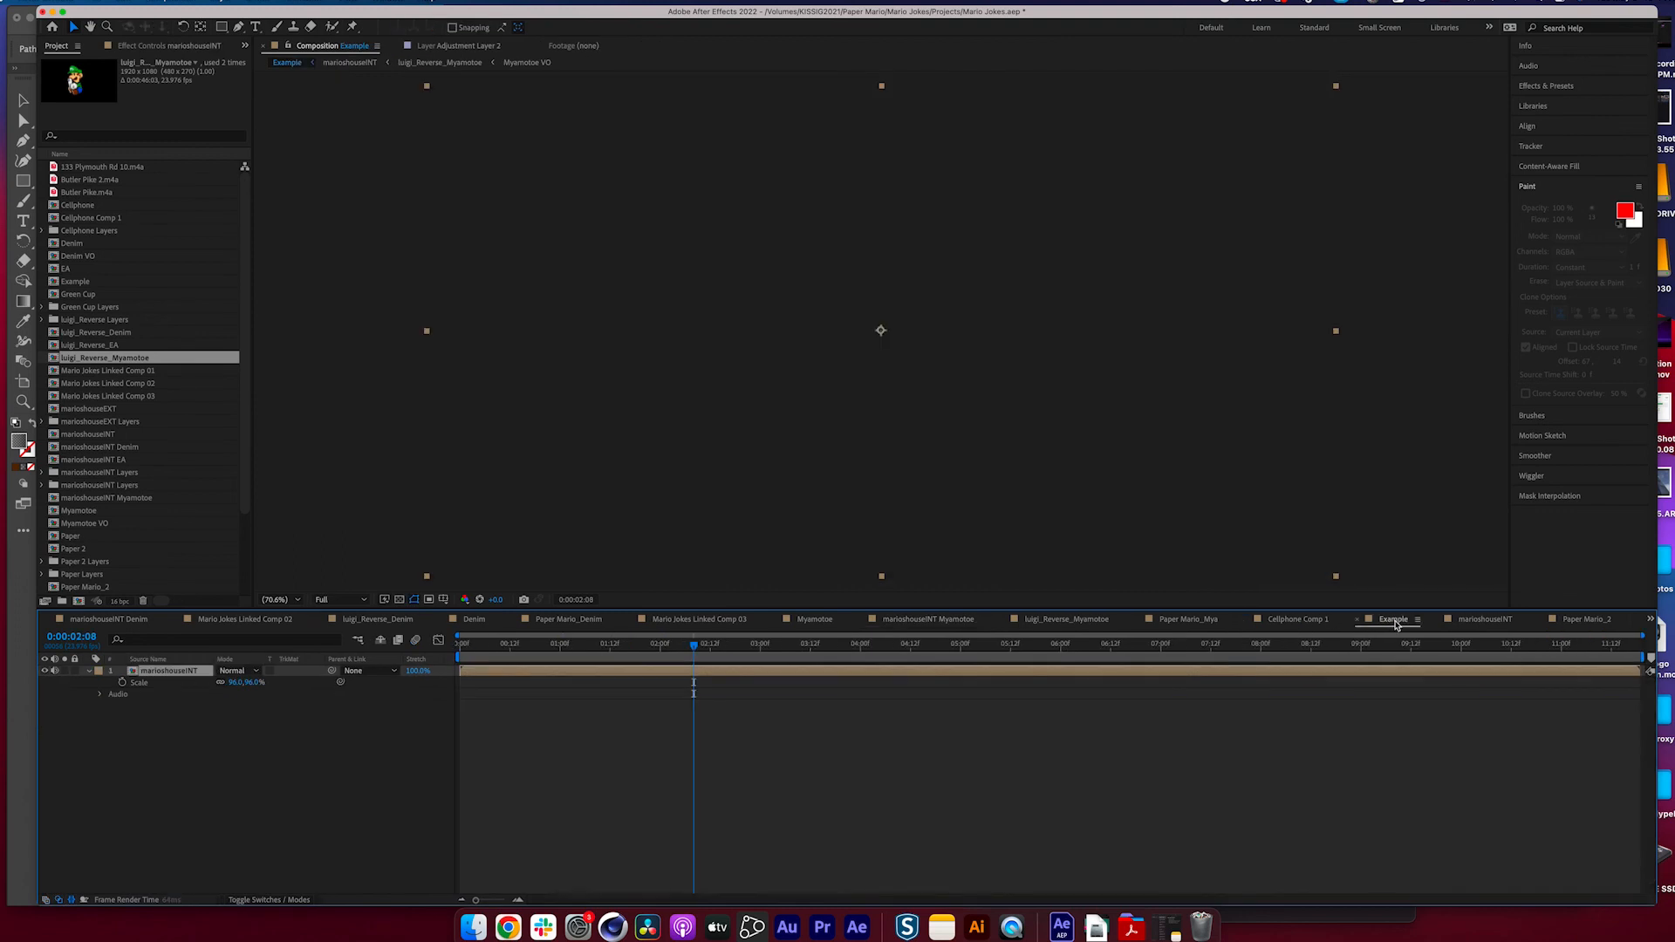
pyautogui.moveTo(583, 646); pyautogui.dragTo(731, 673)
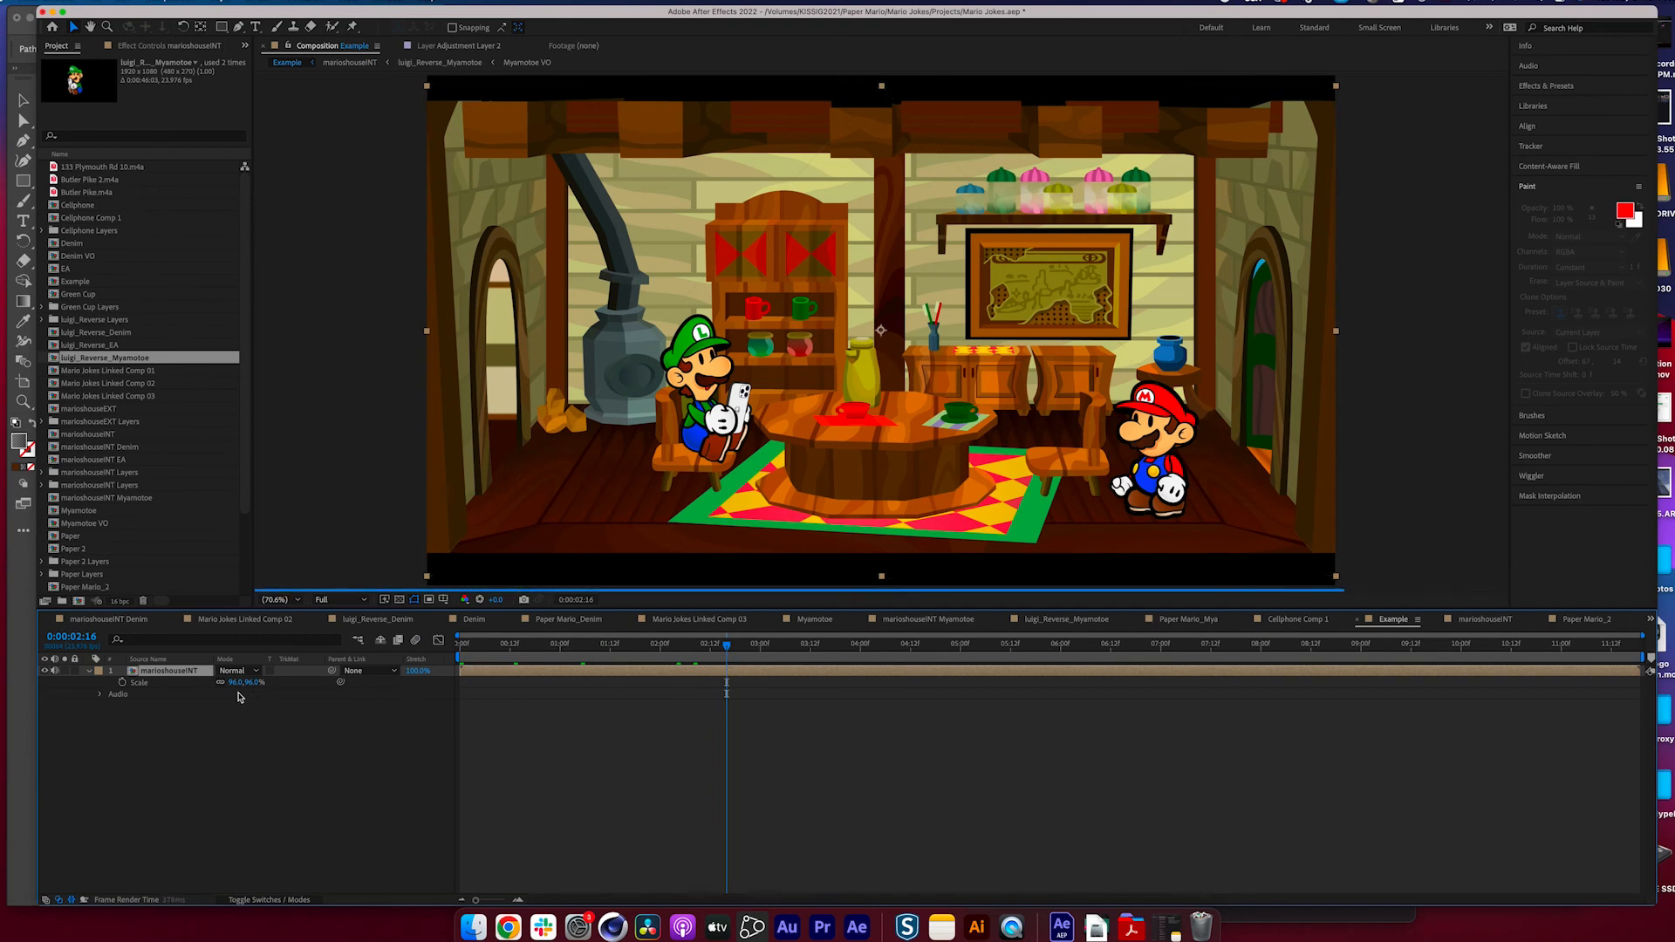
# - In marioshouseINT, keyframe Luigi's Position at 0:00:11:22, and move him off the chair to the floor beside Mario at 0:00:12:09
pyautogui.click(195, 678)
pyautogui.doubleClick(179, 672)
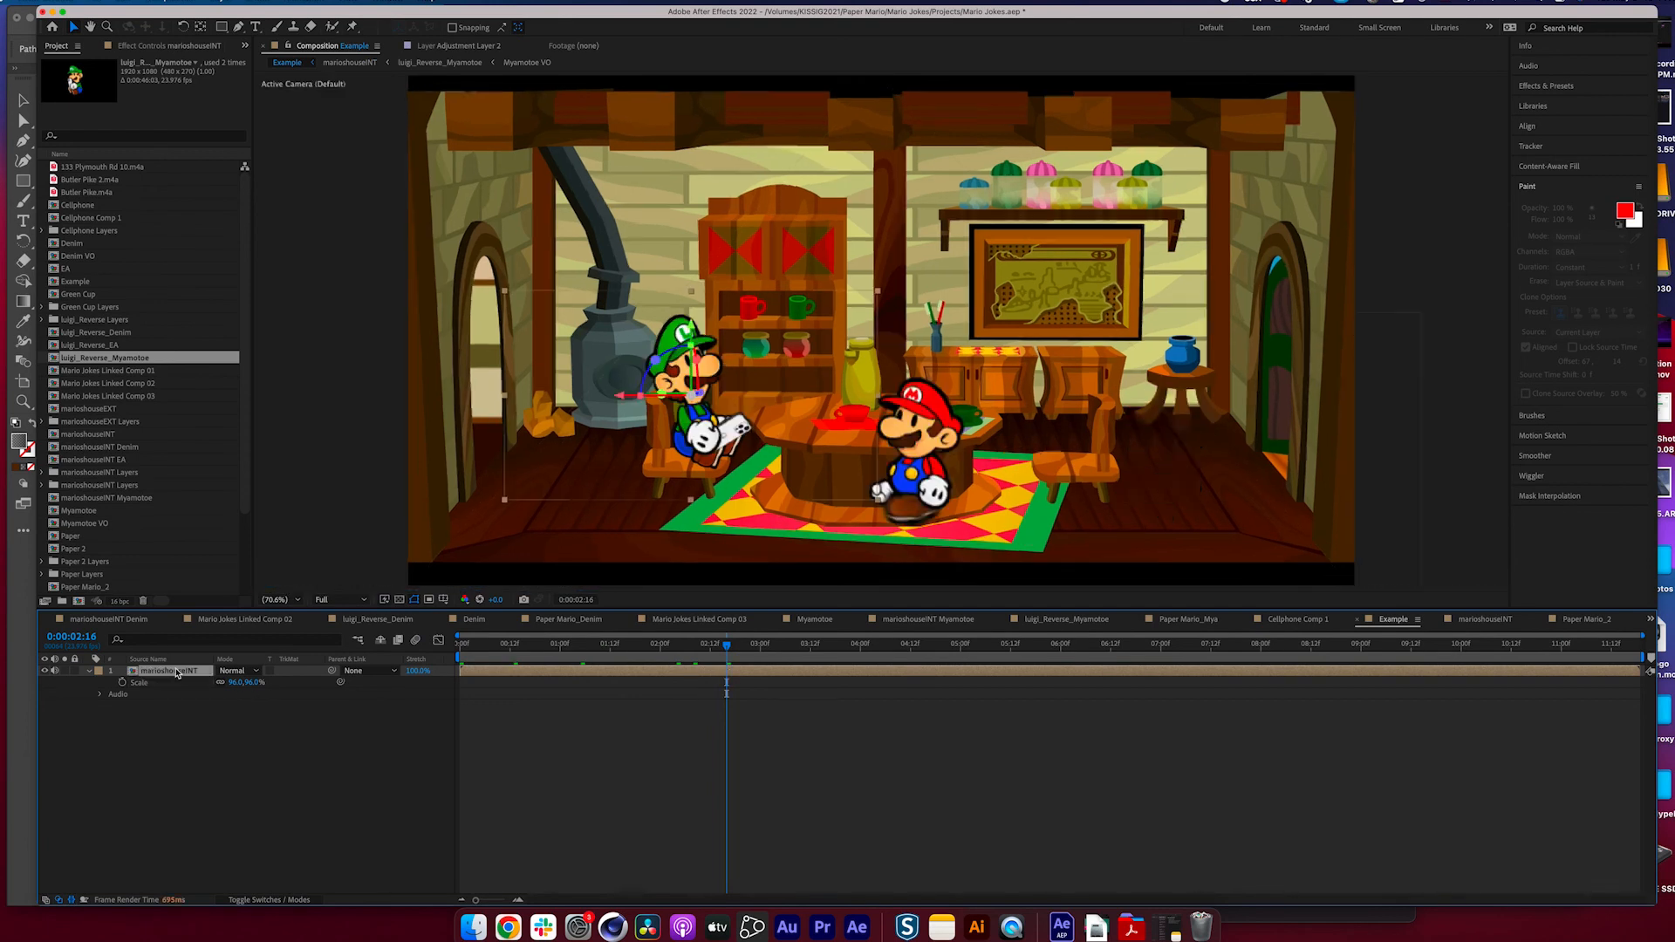
pyautogui.moveTo(725, 650); pyautogui.dragTo(1145, 674)
pyautogui.moveTo(1145, 674); pyautogui.dragTo(1196, 674)
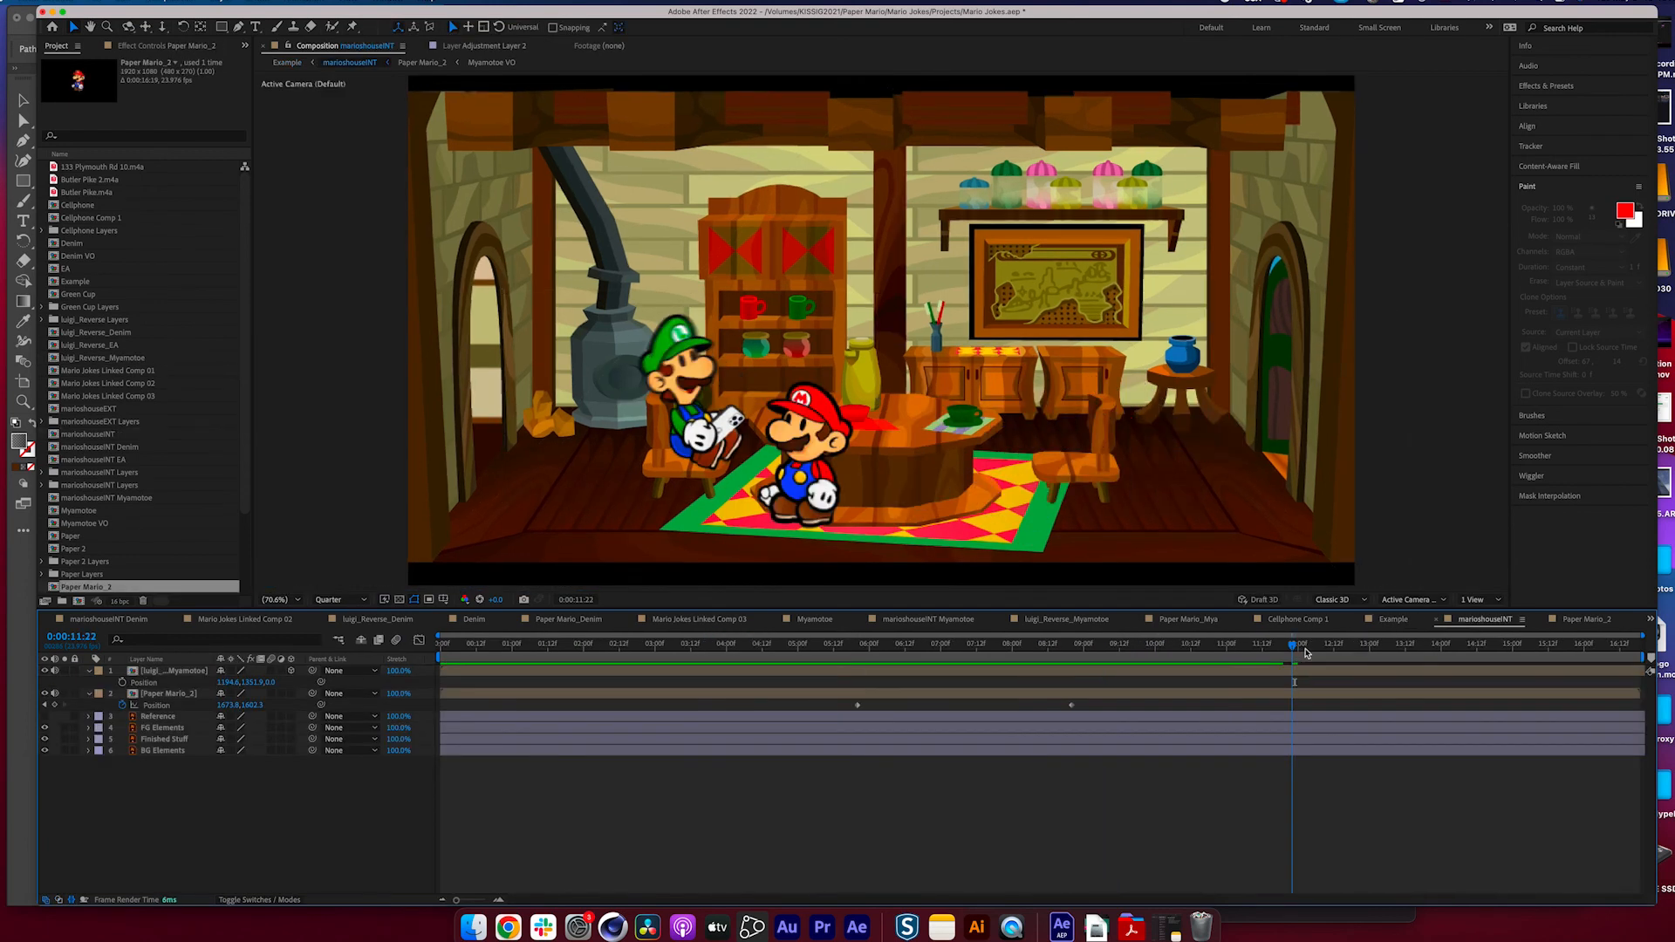
pyautogui.moveTo(1300, 649)
pyautogui.mouseDown()
pyautogui.moveTo(1330, 649)
pyautogui.moveTo(1292, 648)
pyautogui.mouseUp()
pyautogui.click(149, 682)
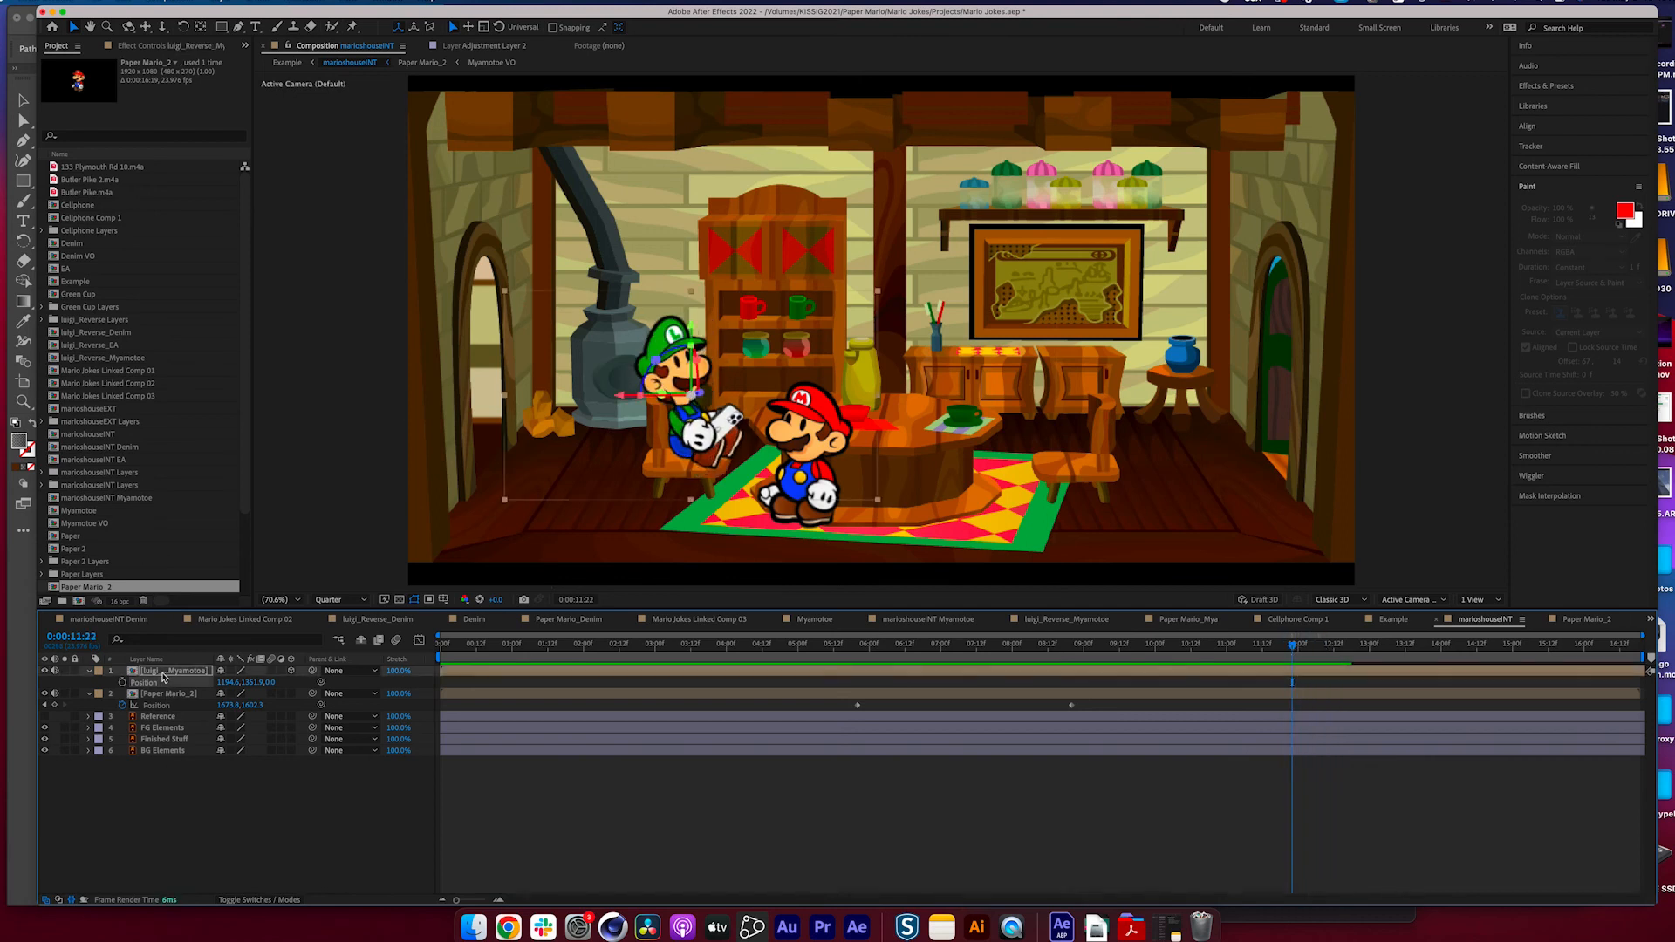
pyautogui.moveTo(1290, 656); pyautogui.dragTo(1326, 657)
pyautogui.moveTo(719, 474); pyautogui.dragTo(741, 514)
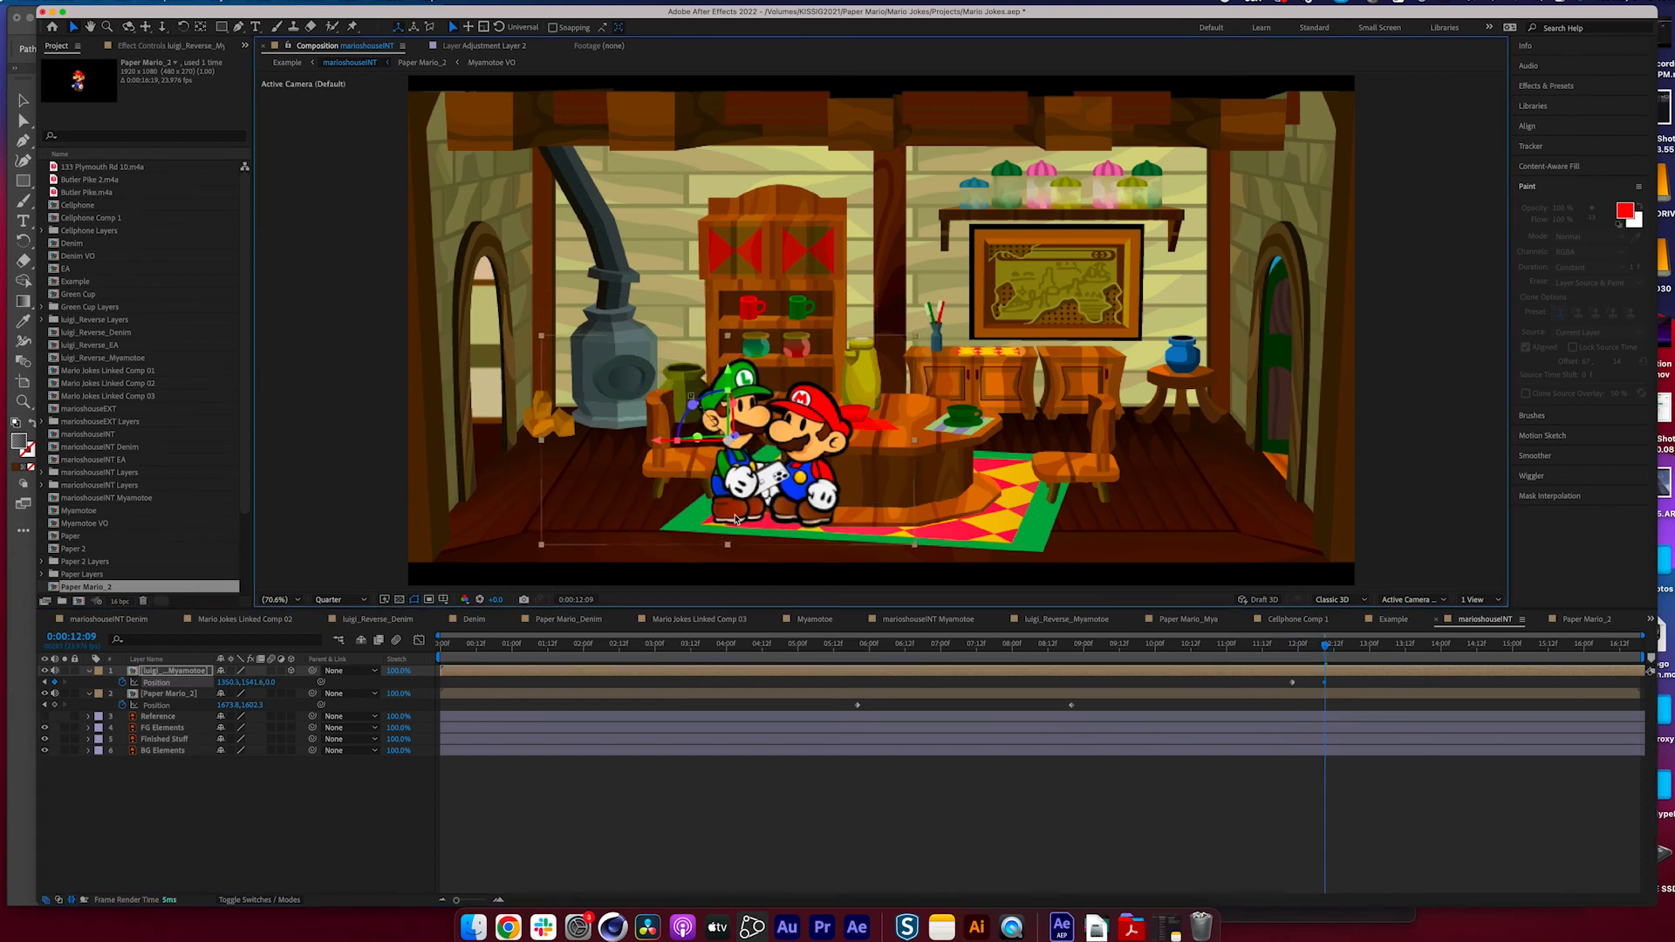
# - Apply Easy Ease to Luigi's two Position keyframes and add a hold keyframe at 0:00:13:04
pyautogui.press('j')
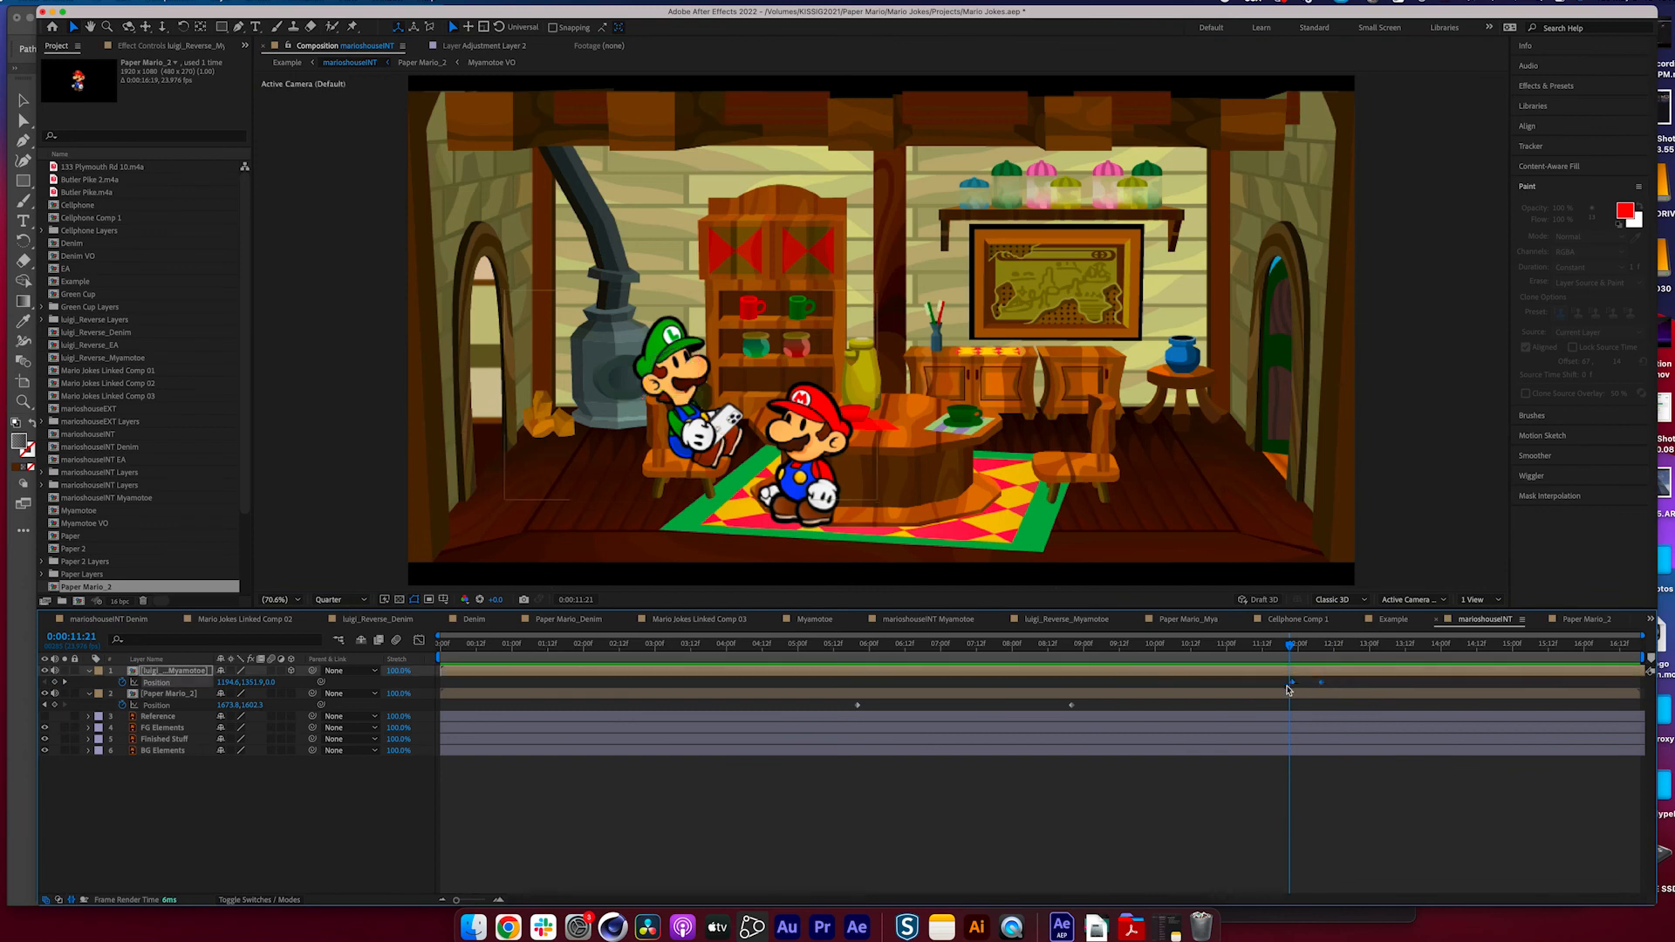
pyautogui.rightClick(1293, 682)
pyautogui.moveTo(1309, 650); pyautogui.dragTo(1382, 657)
pyautogui.click(55, 682)
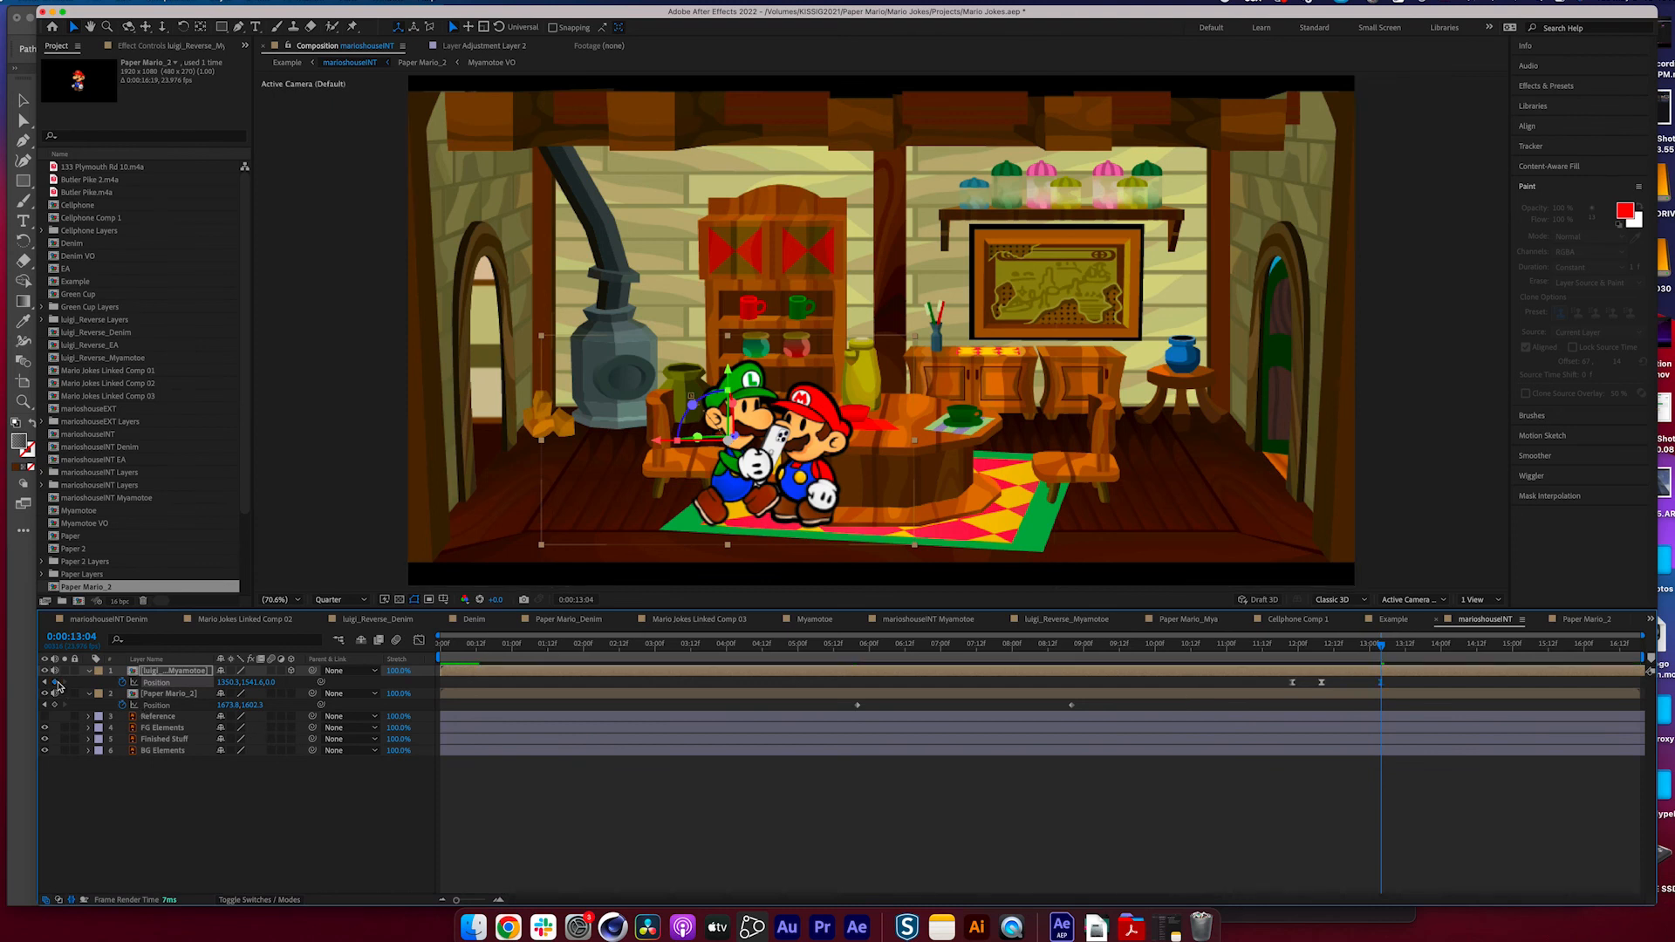
# - At 0:00:14:01, move Luigi horizontally past the table to the far chair, and shift that Position keyframe past 0:00:15:00
pyautogui.press('space')
pyautogui.moveTo(225, 687); pyautogui.dragTo(1190, 739)
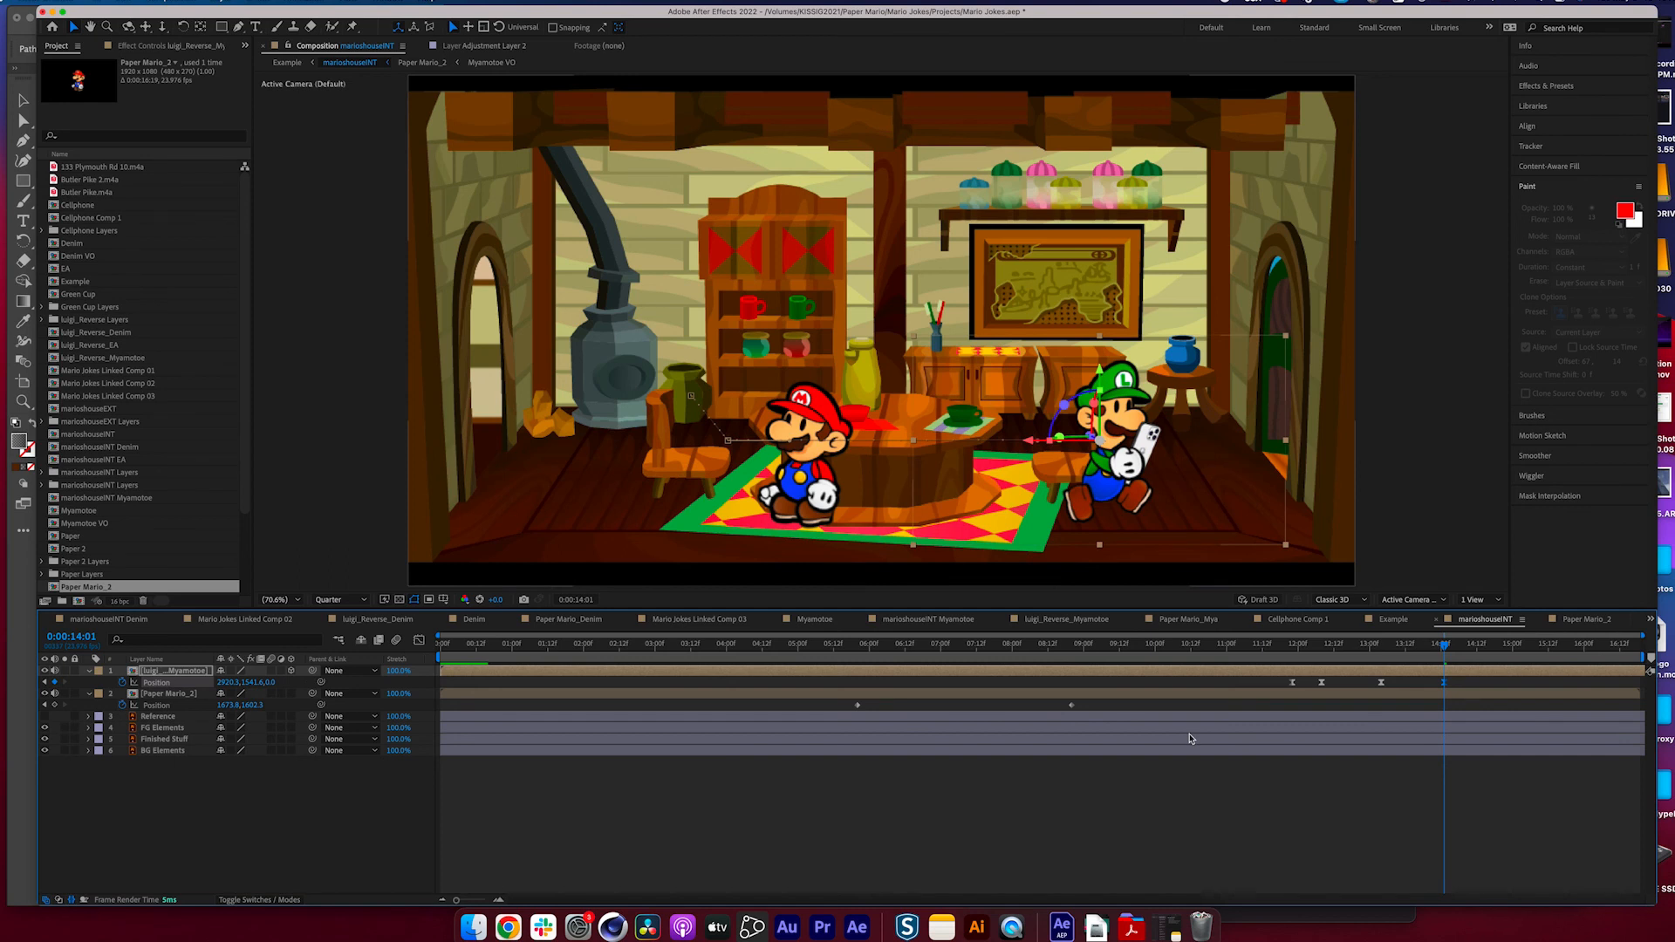
pyautogui.moveTo(1446, 683); pyautogui.dragTo(1538, 683)
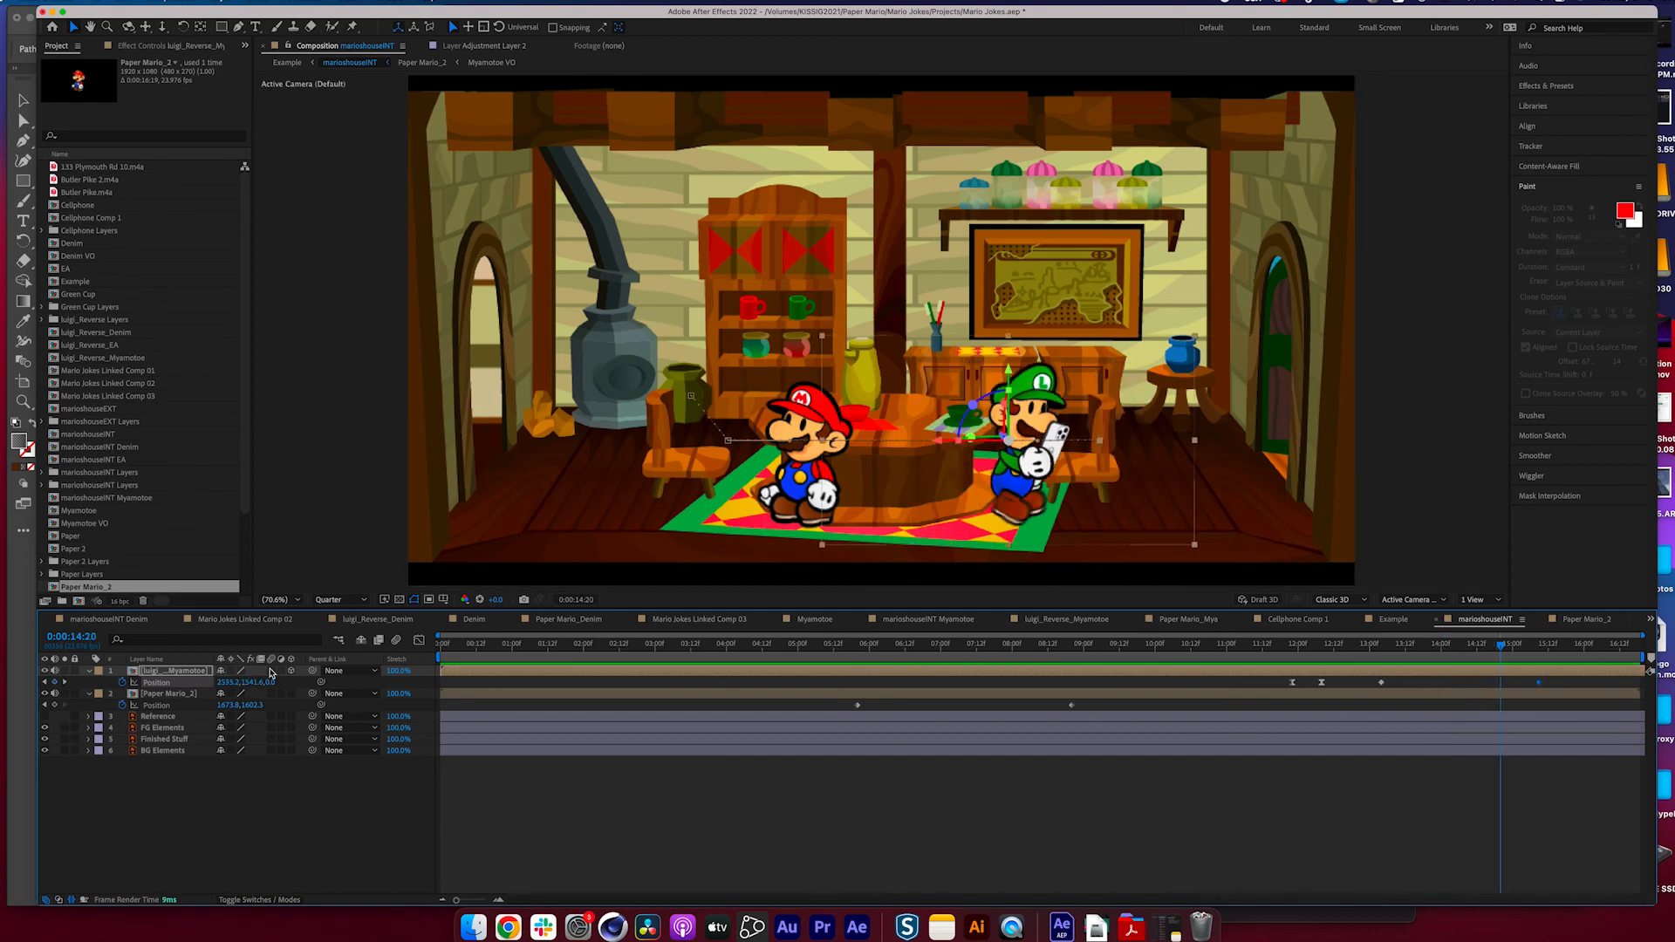
pyautogui.moveTo(859, 644); pyautogui.dragTo(842, 694)
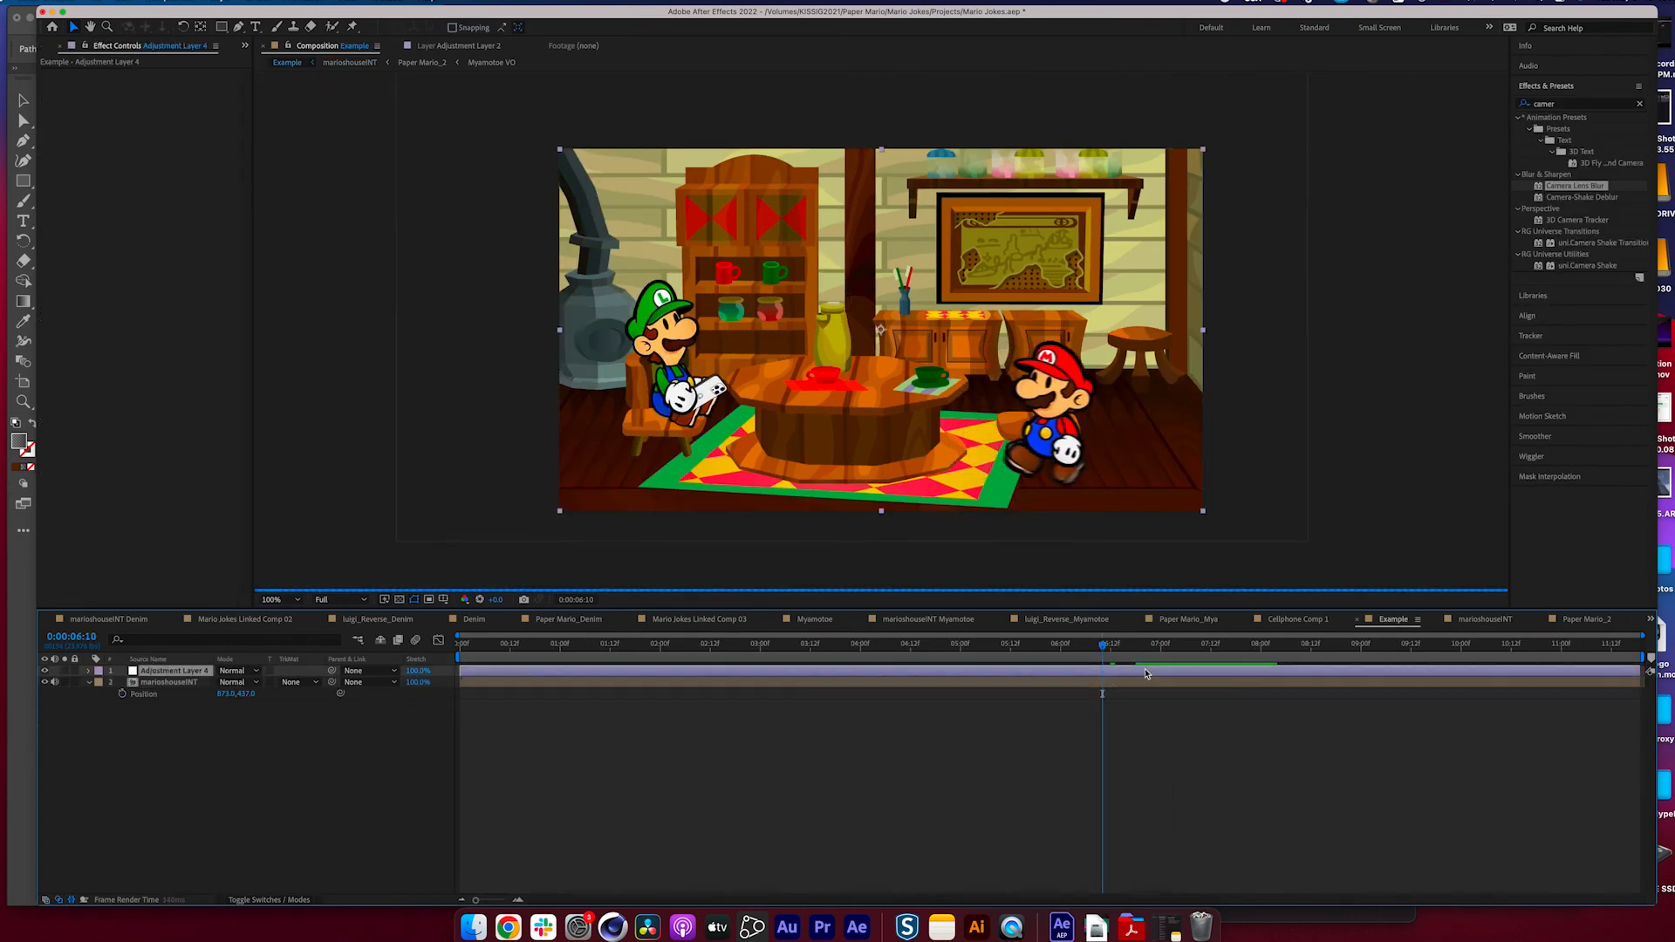
# - Open Luigi's nested composition from the Example scene and scrub through his arm and phone movement
pyautogui.doubleClick(175, 684)
pyautogui.doubleClick(179, 695)
pyautogui.click(611, 644)
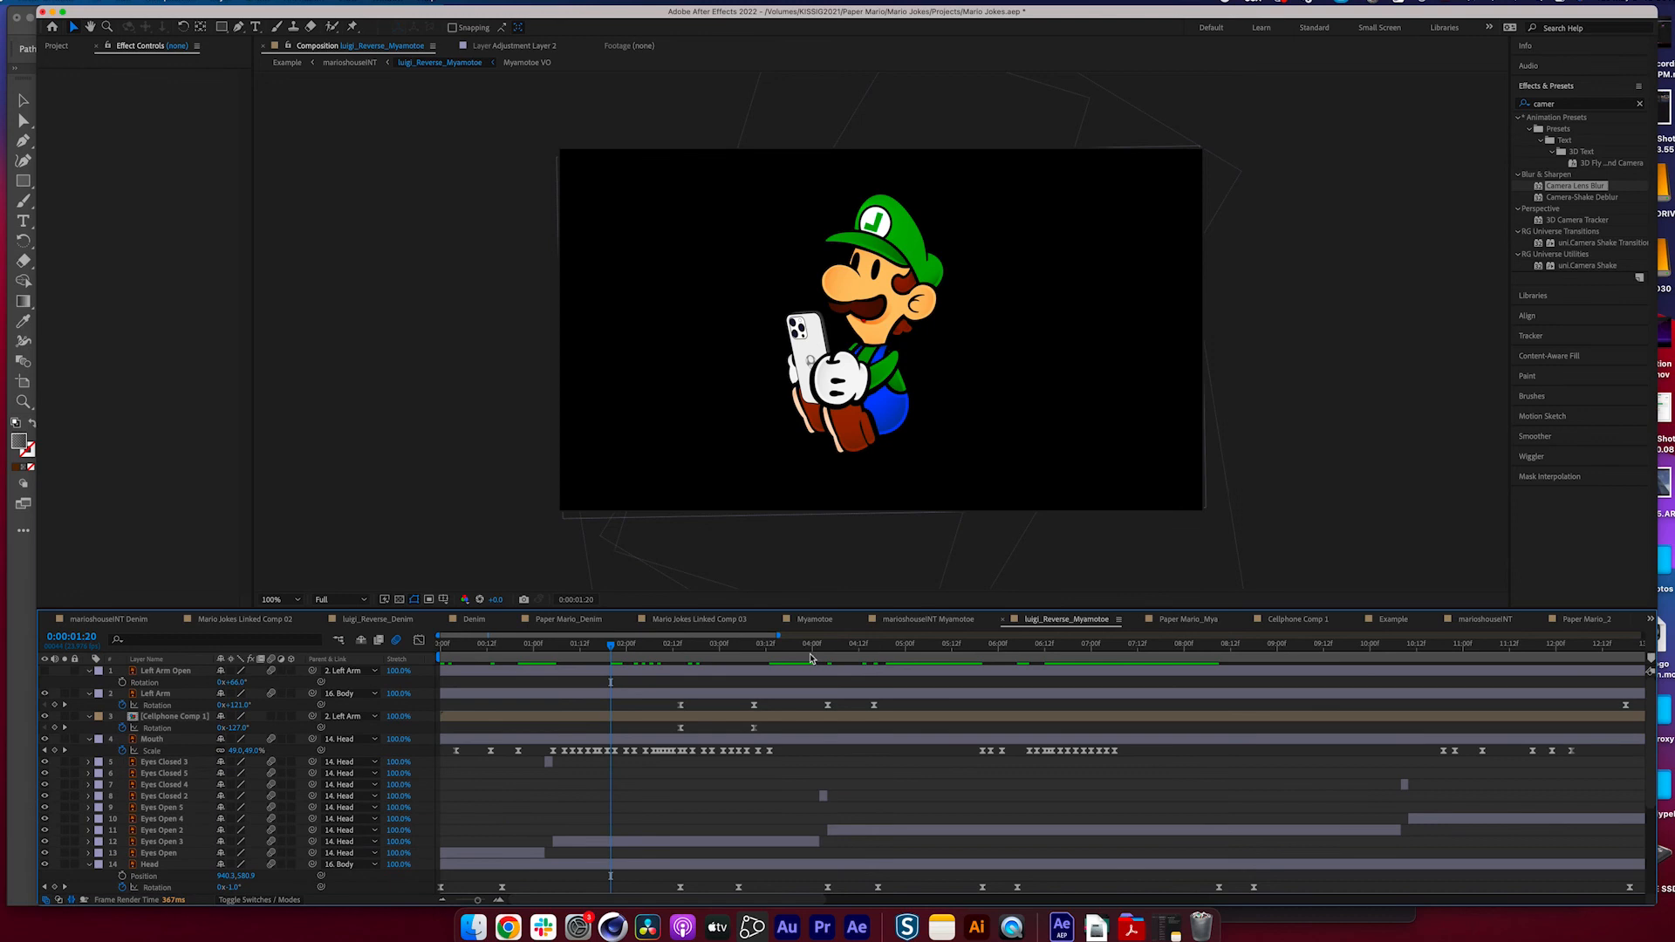
pyautogui.click(921, 655)
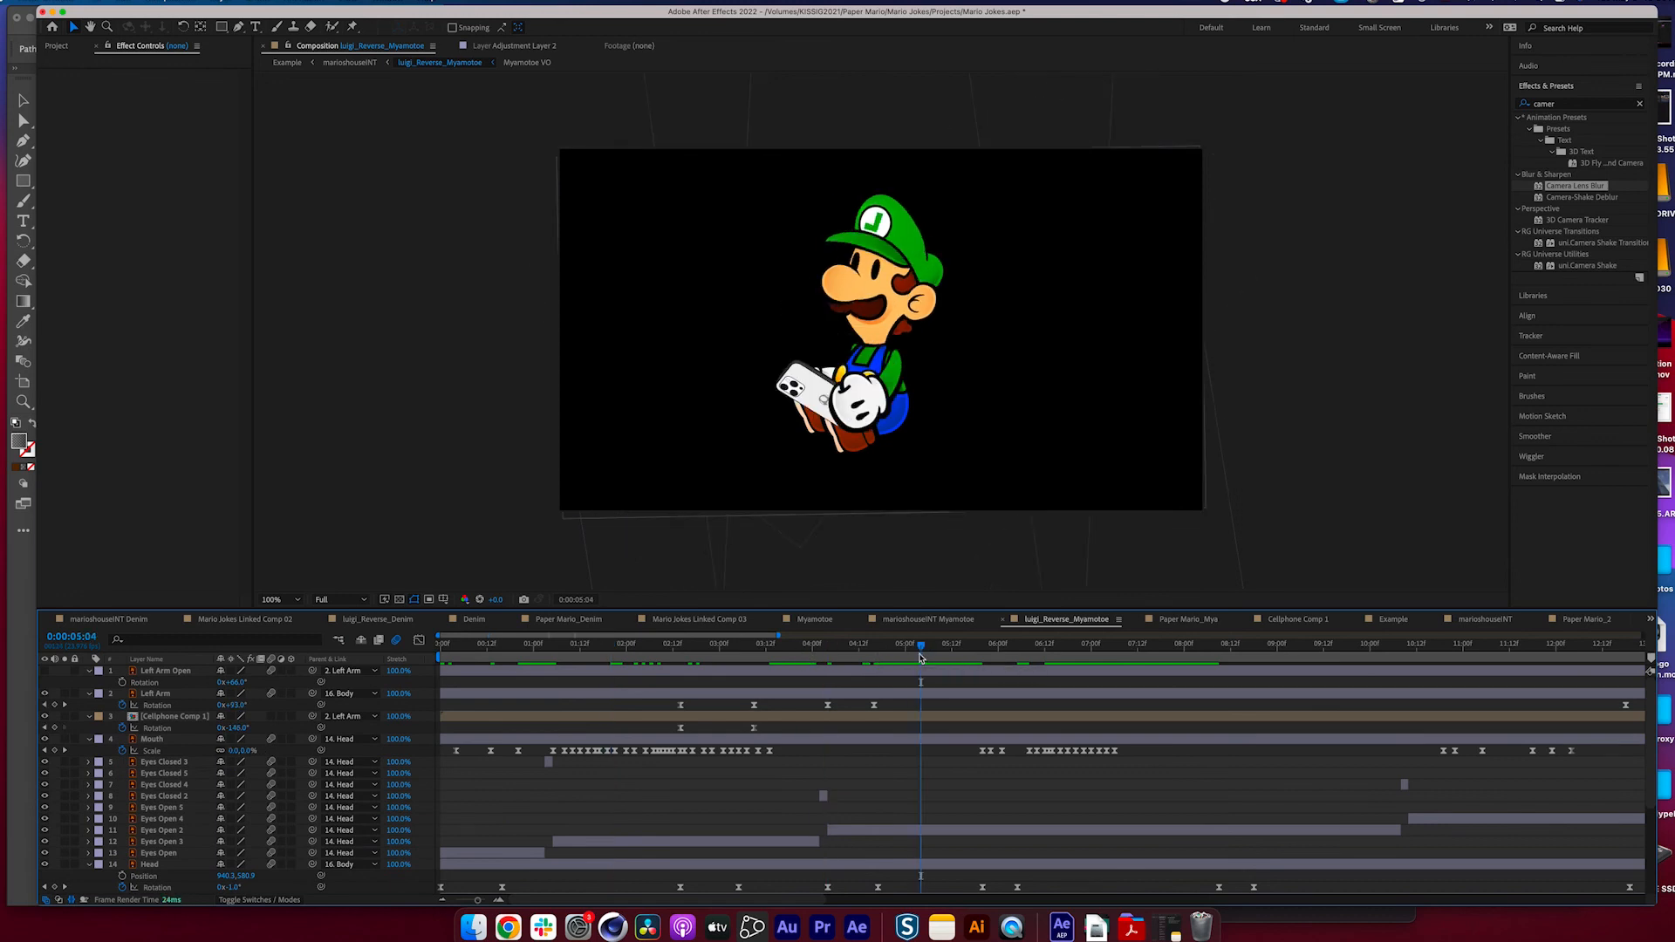
# - Switch to Illustrator and view the Paper Mario_2.ai character artwork zoomed out
pyautogui.click(976, 927)
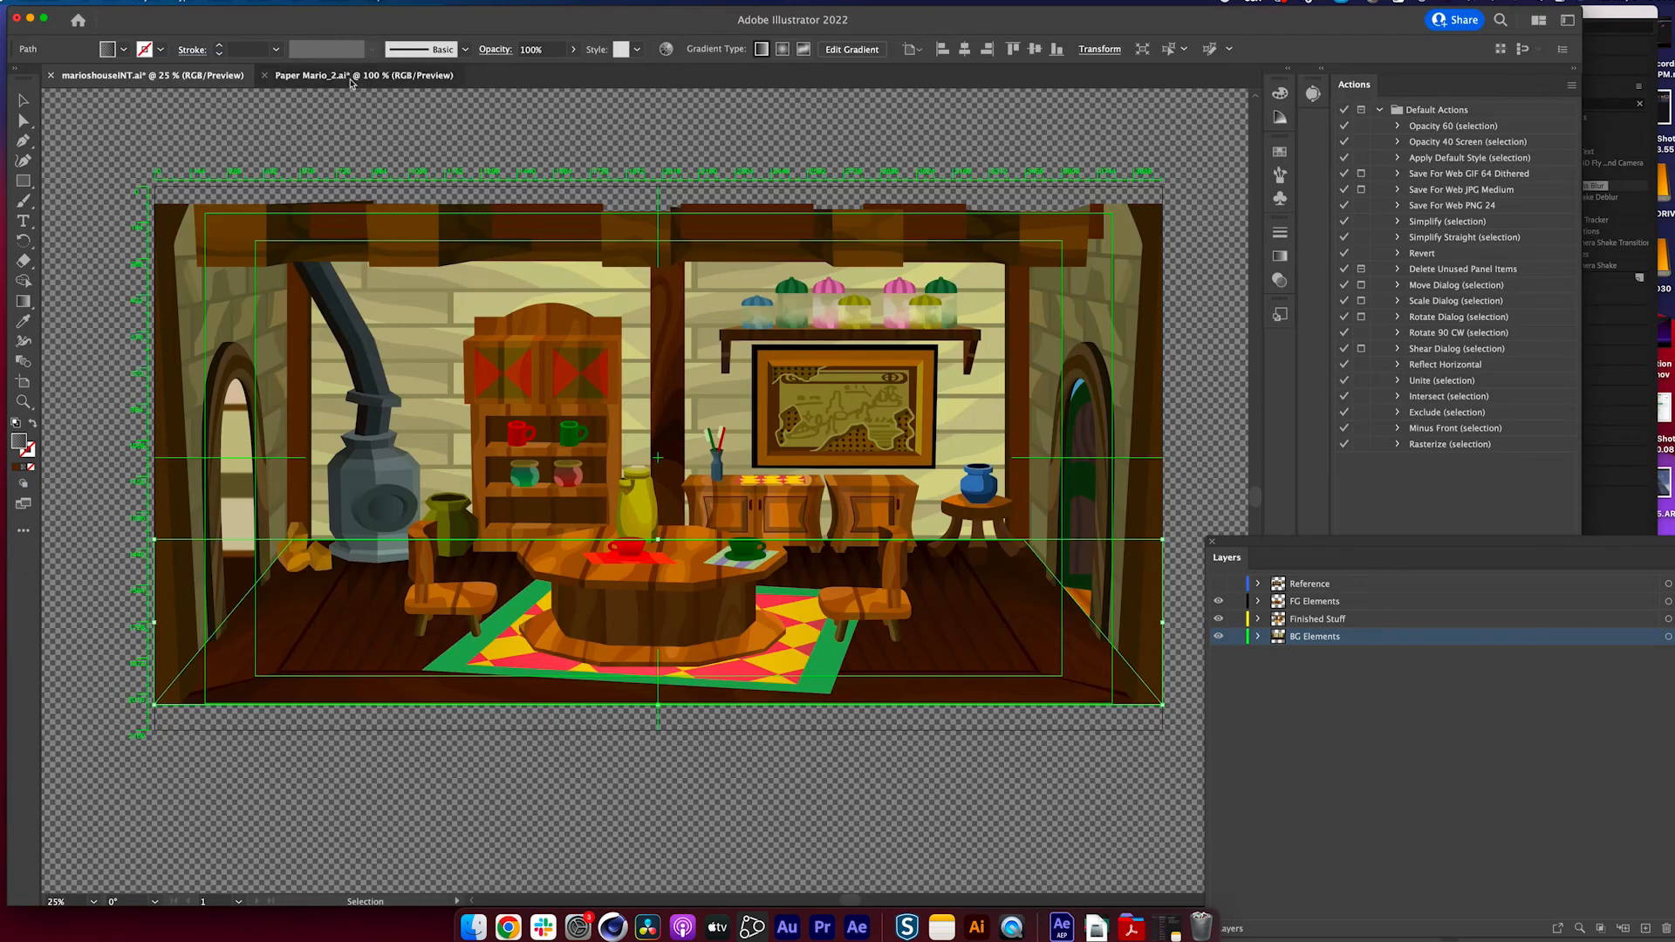
pyautogui.click(351, 79)
pyautogui.press('super+minus')
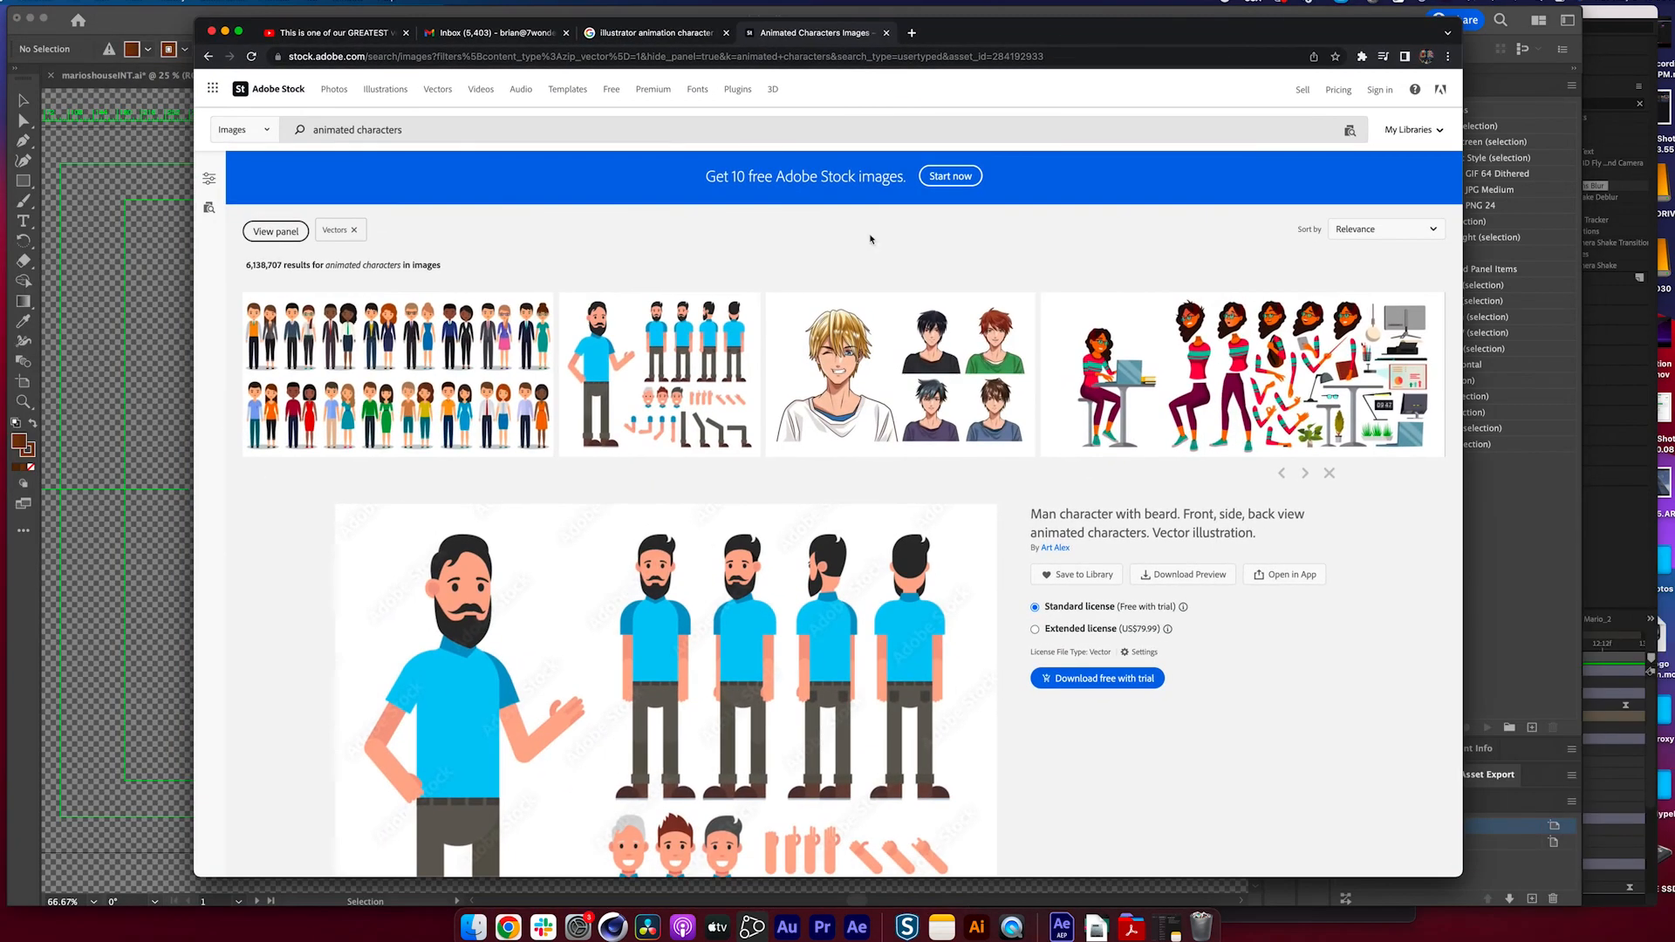
# - Examine the bearded man character sheet on Adobe Stock, including its poses, alternate heads, arms and legs
pyautogui.scroll(-3, 765, 598)
pyautogui.scroll(1, 732, 564)
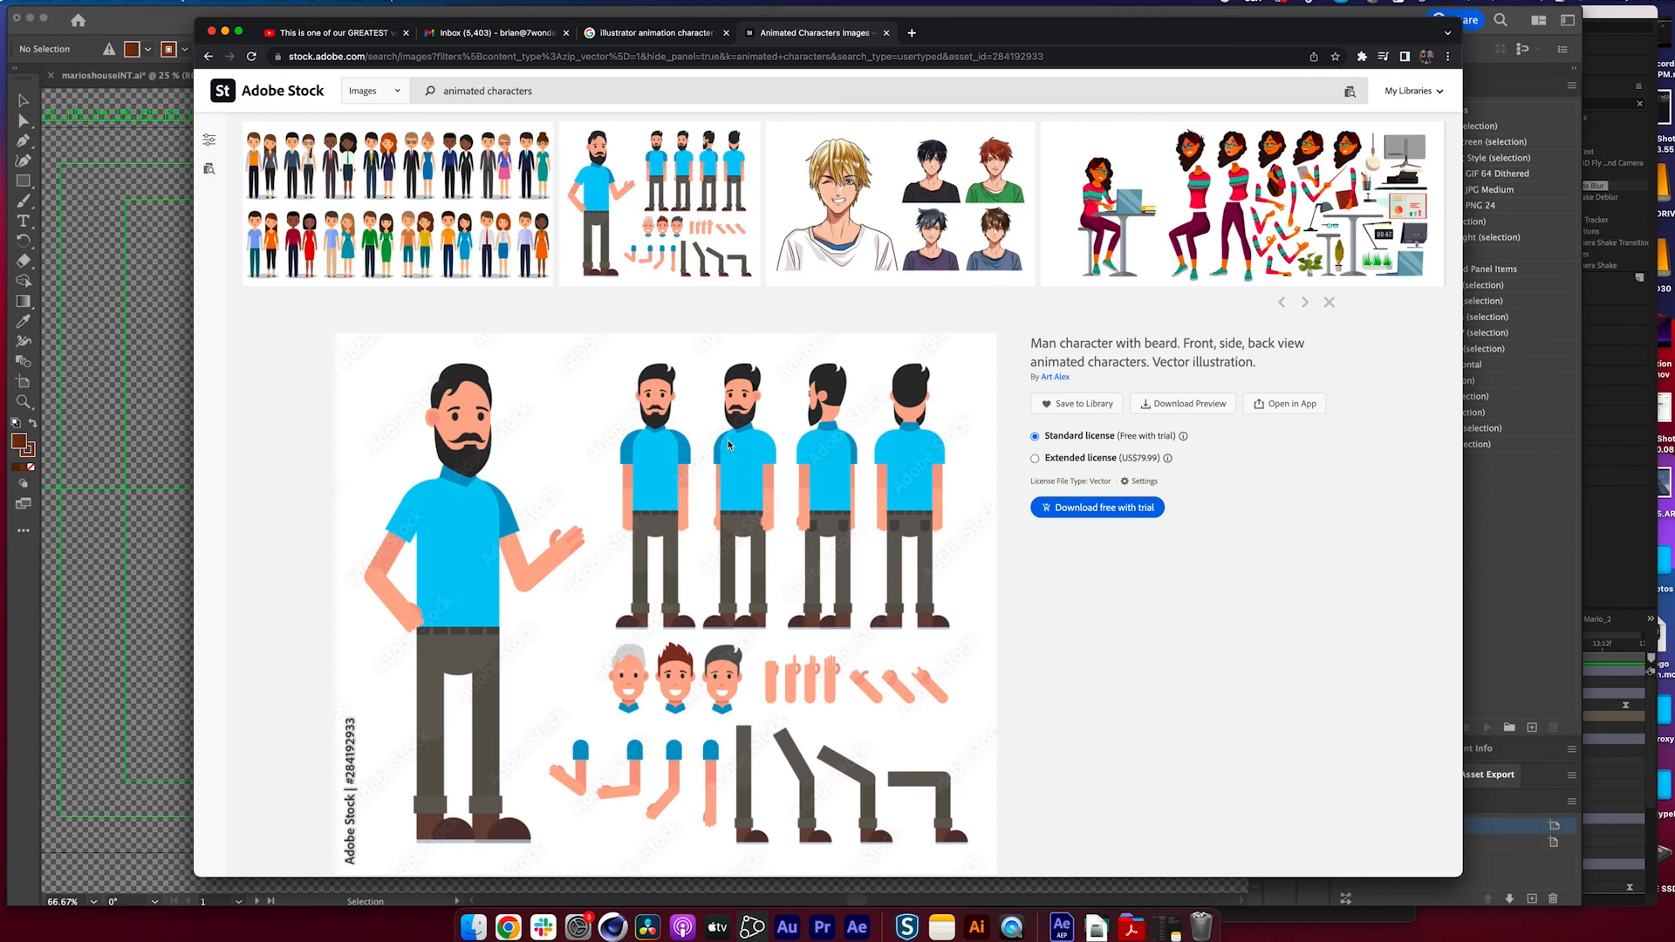
pyautogui.scroll(-1, 727, 443)
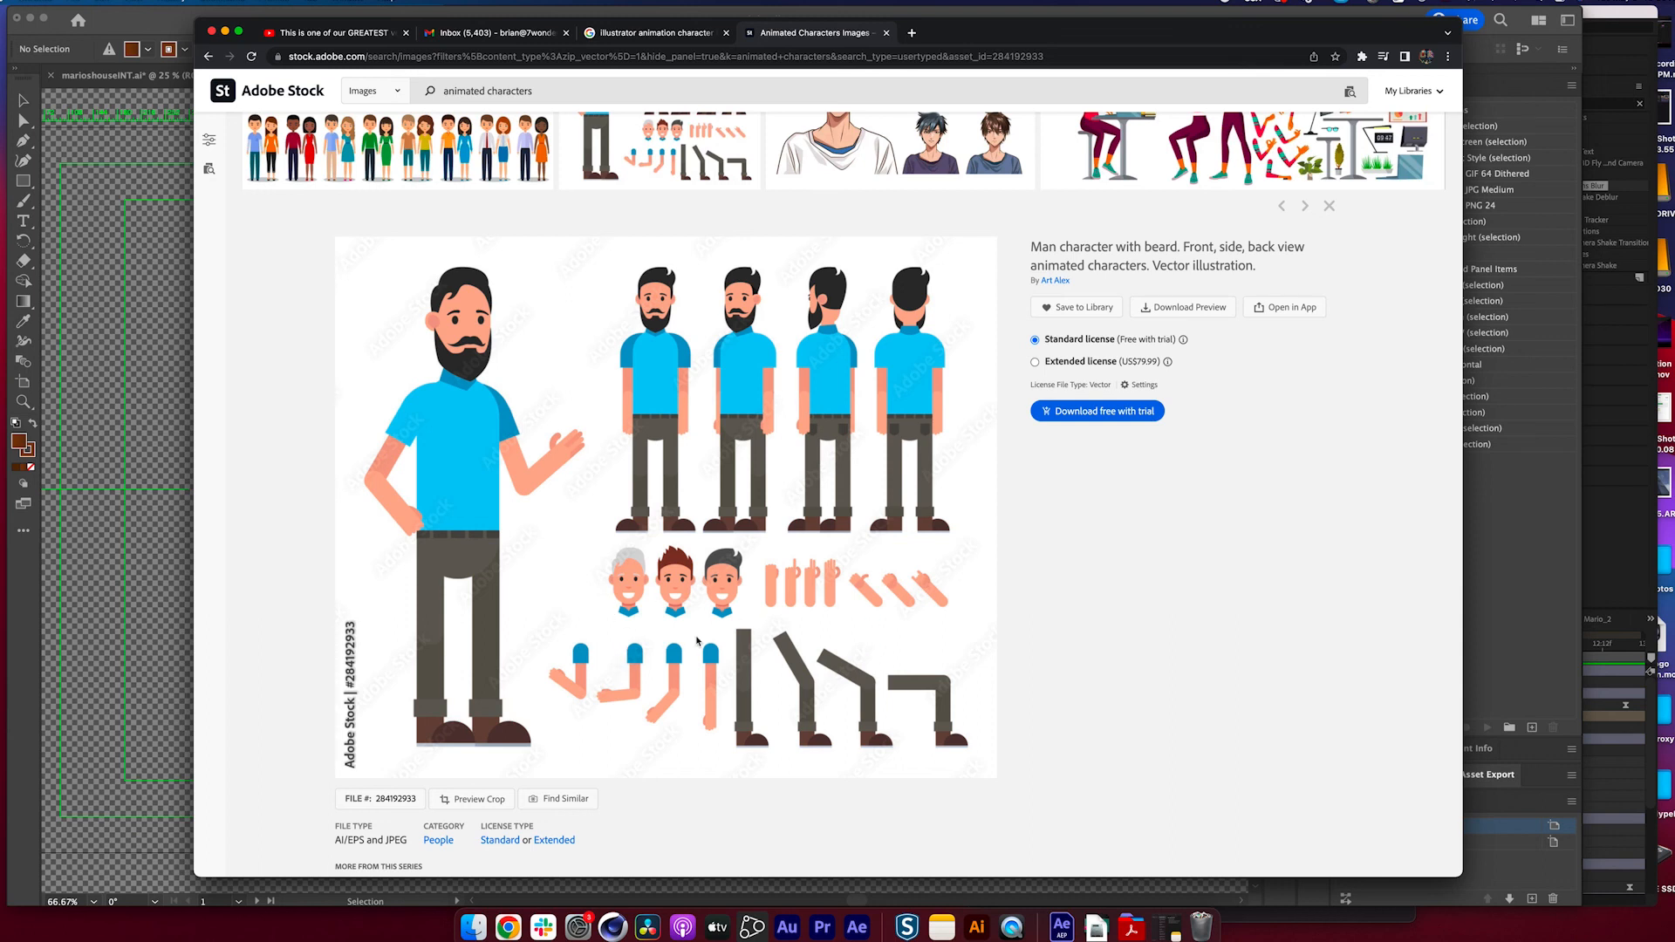
pyautogui.scroll(-1, 642, 599)
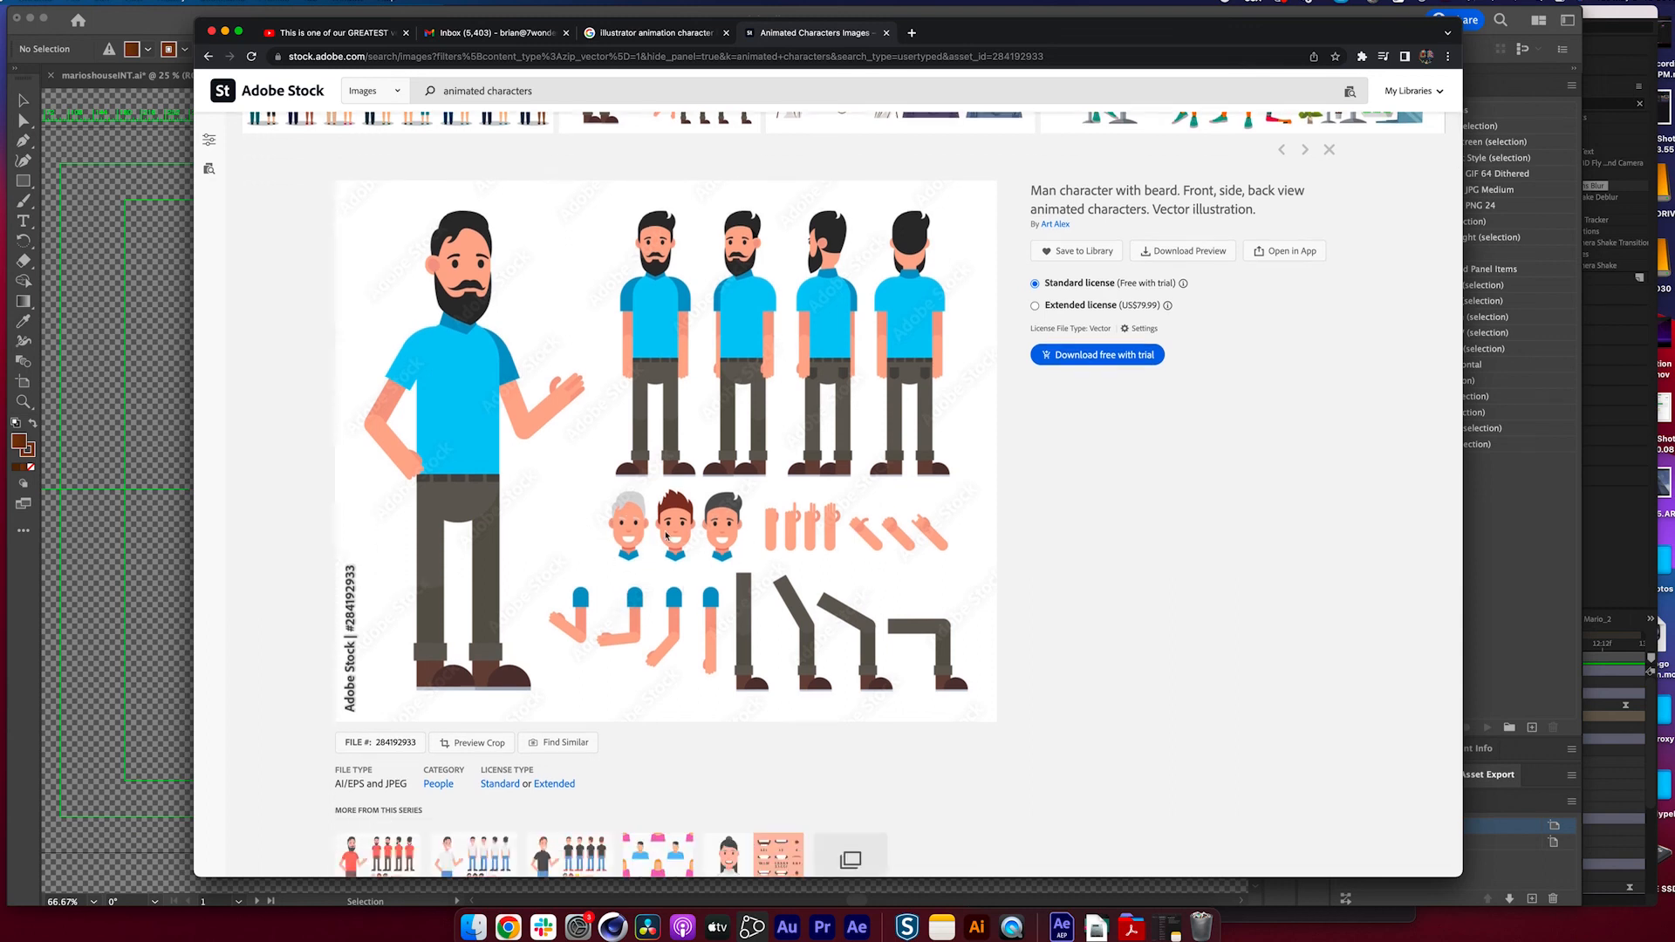
# - Switch back to After Effects and scrub through Luigi's animation to examine his arm, phone and head poses
pyautogui.press('super+Tab')
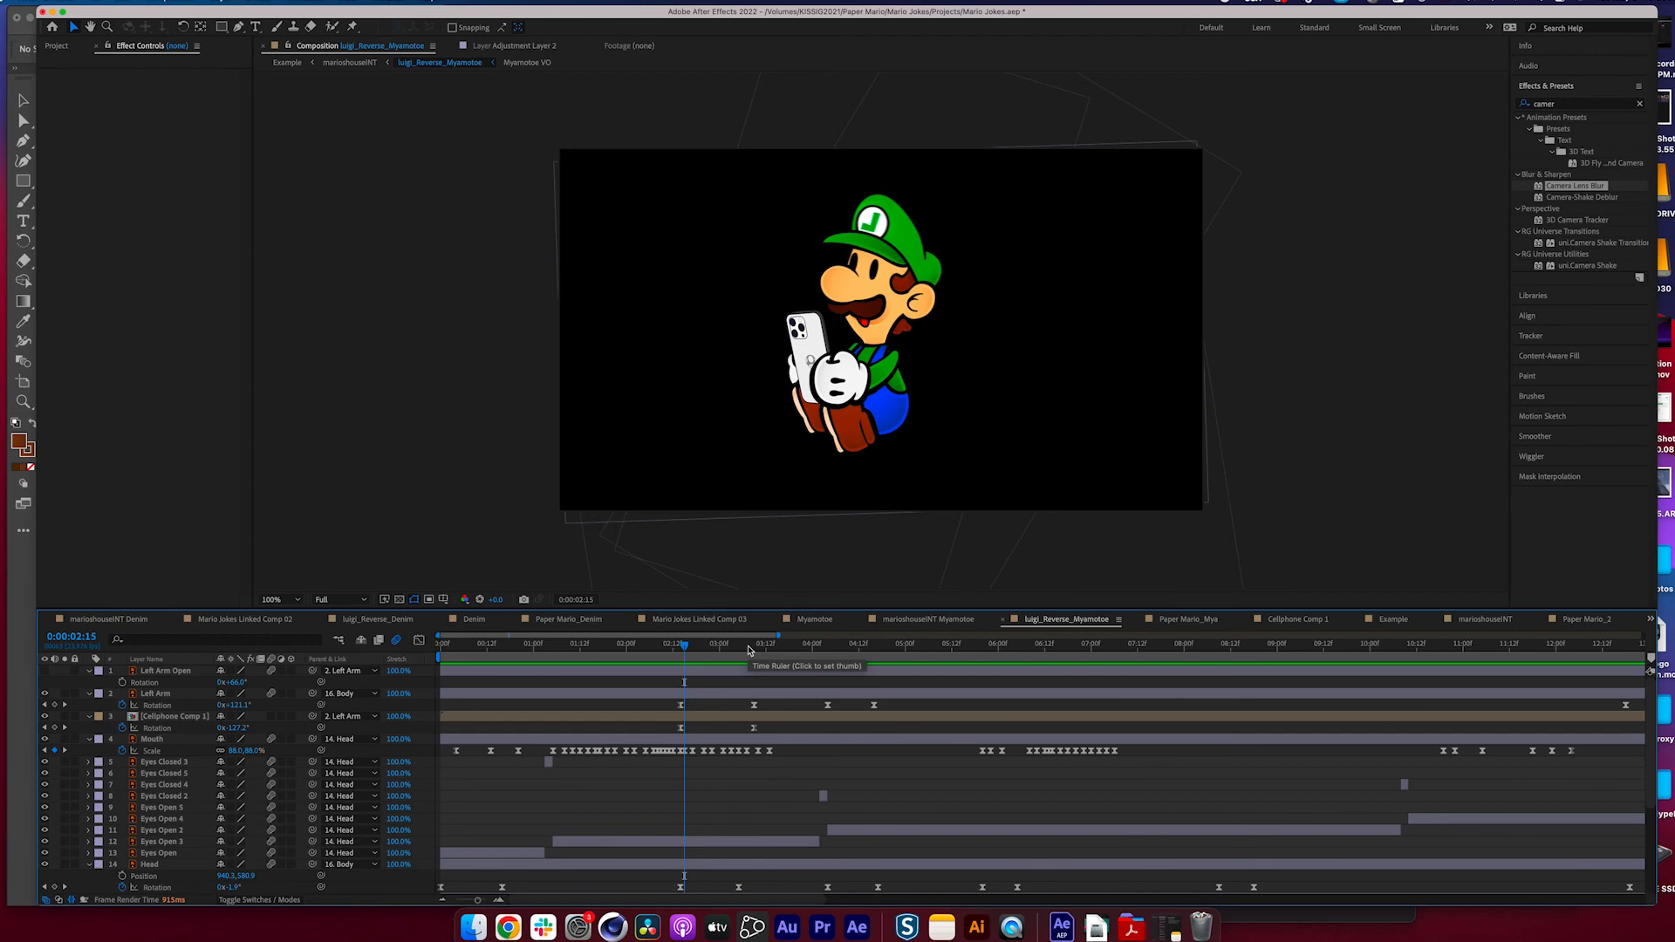
pyautogui.click(876, 648)
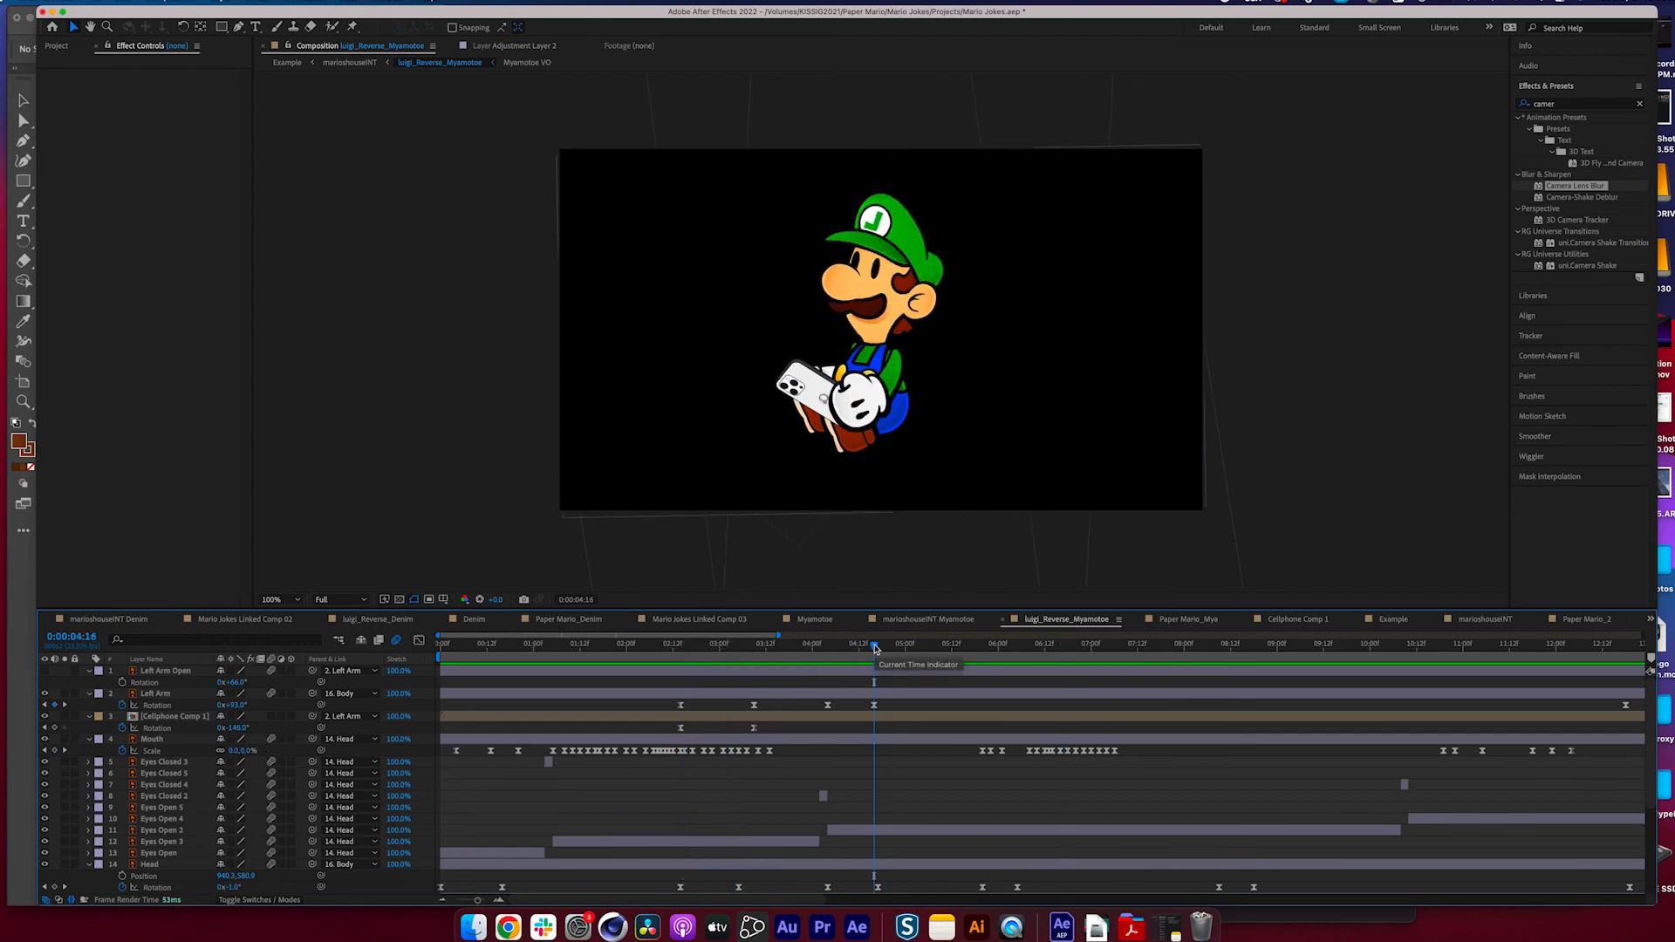
pyautogui.moveTo(875, 649); pyautogui.dragTo(669, 652)
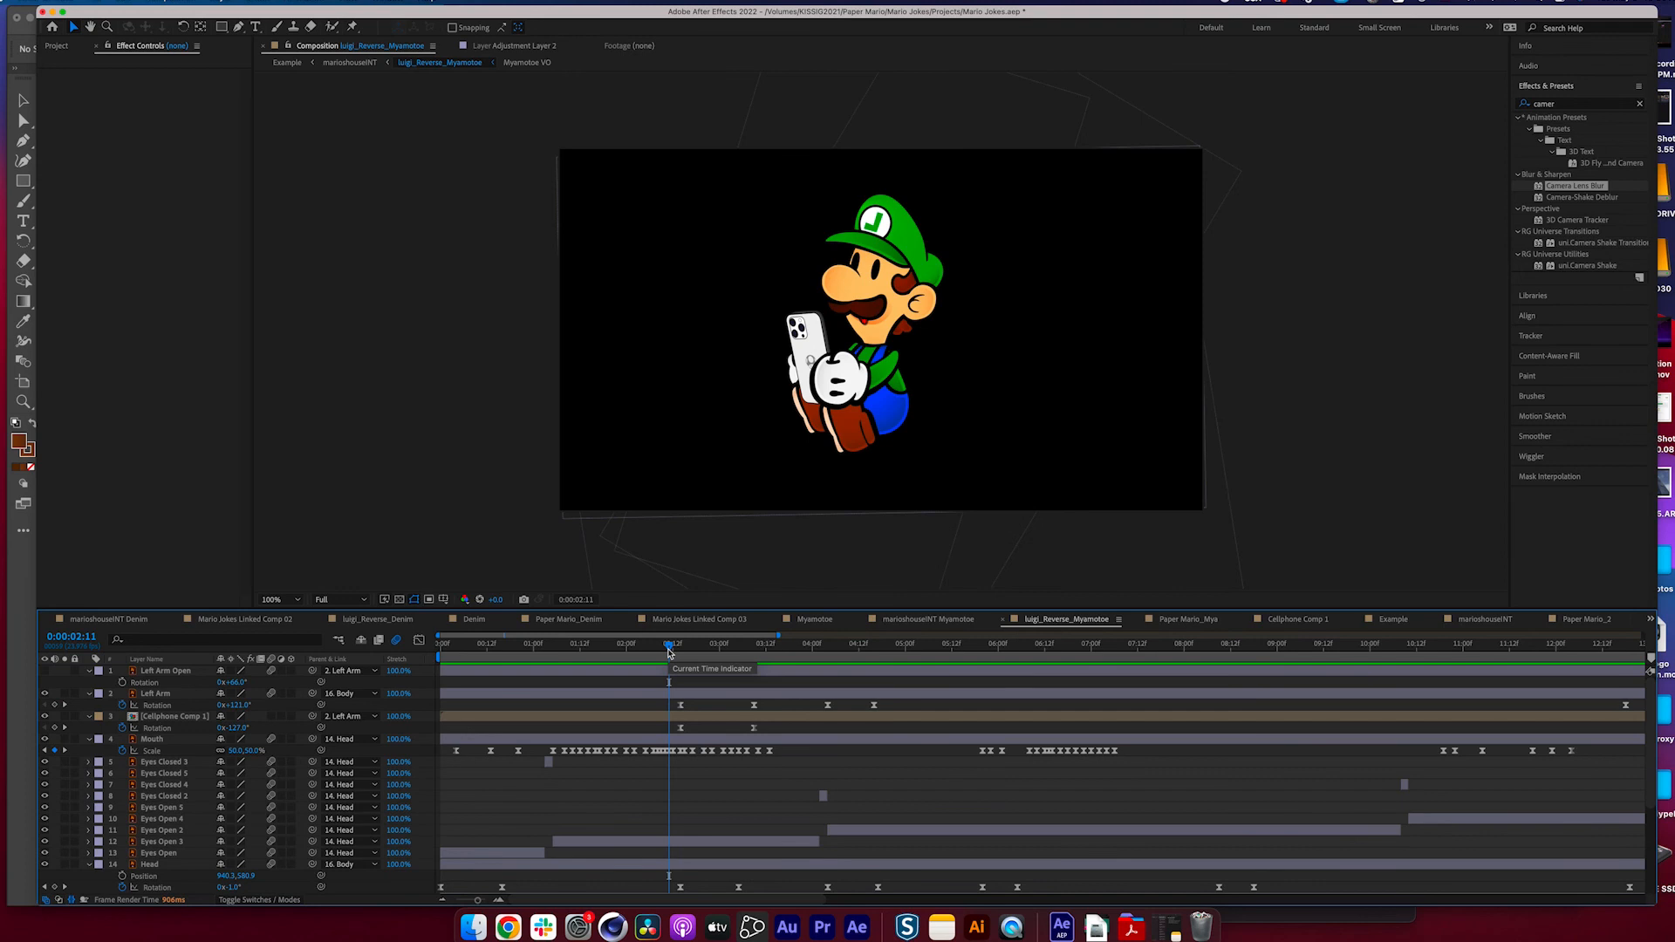
pyautogui.moveTo(670, 652); pyautogui.dragTo(747, 698)
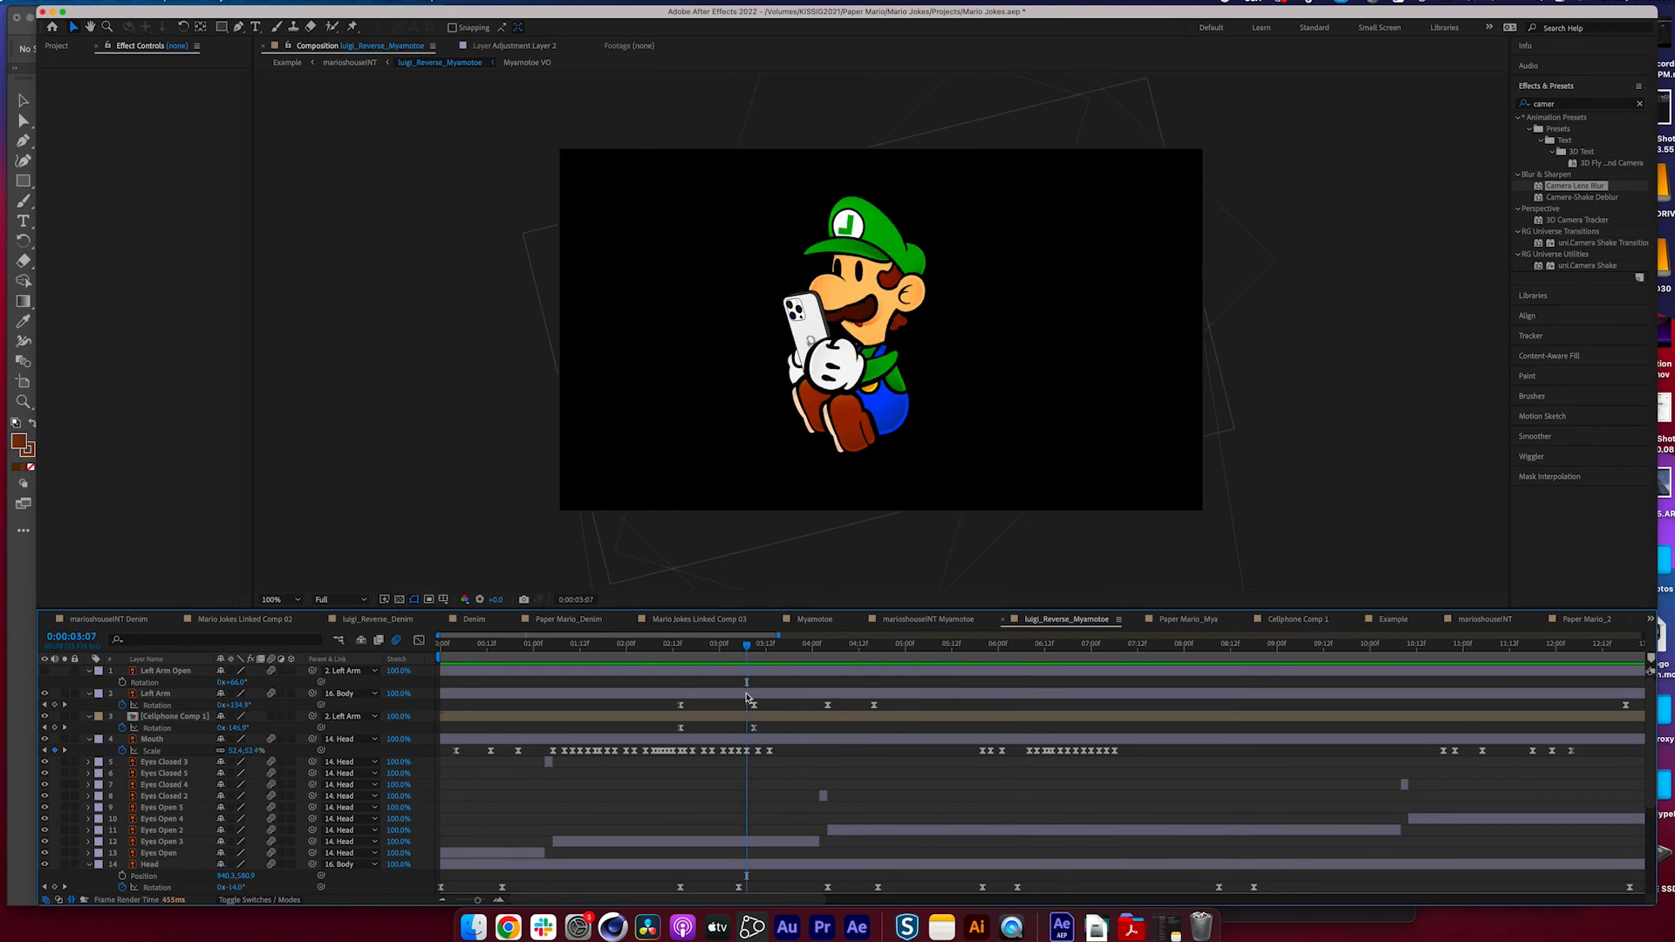
pyautogui.click(902, 644)
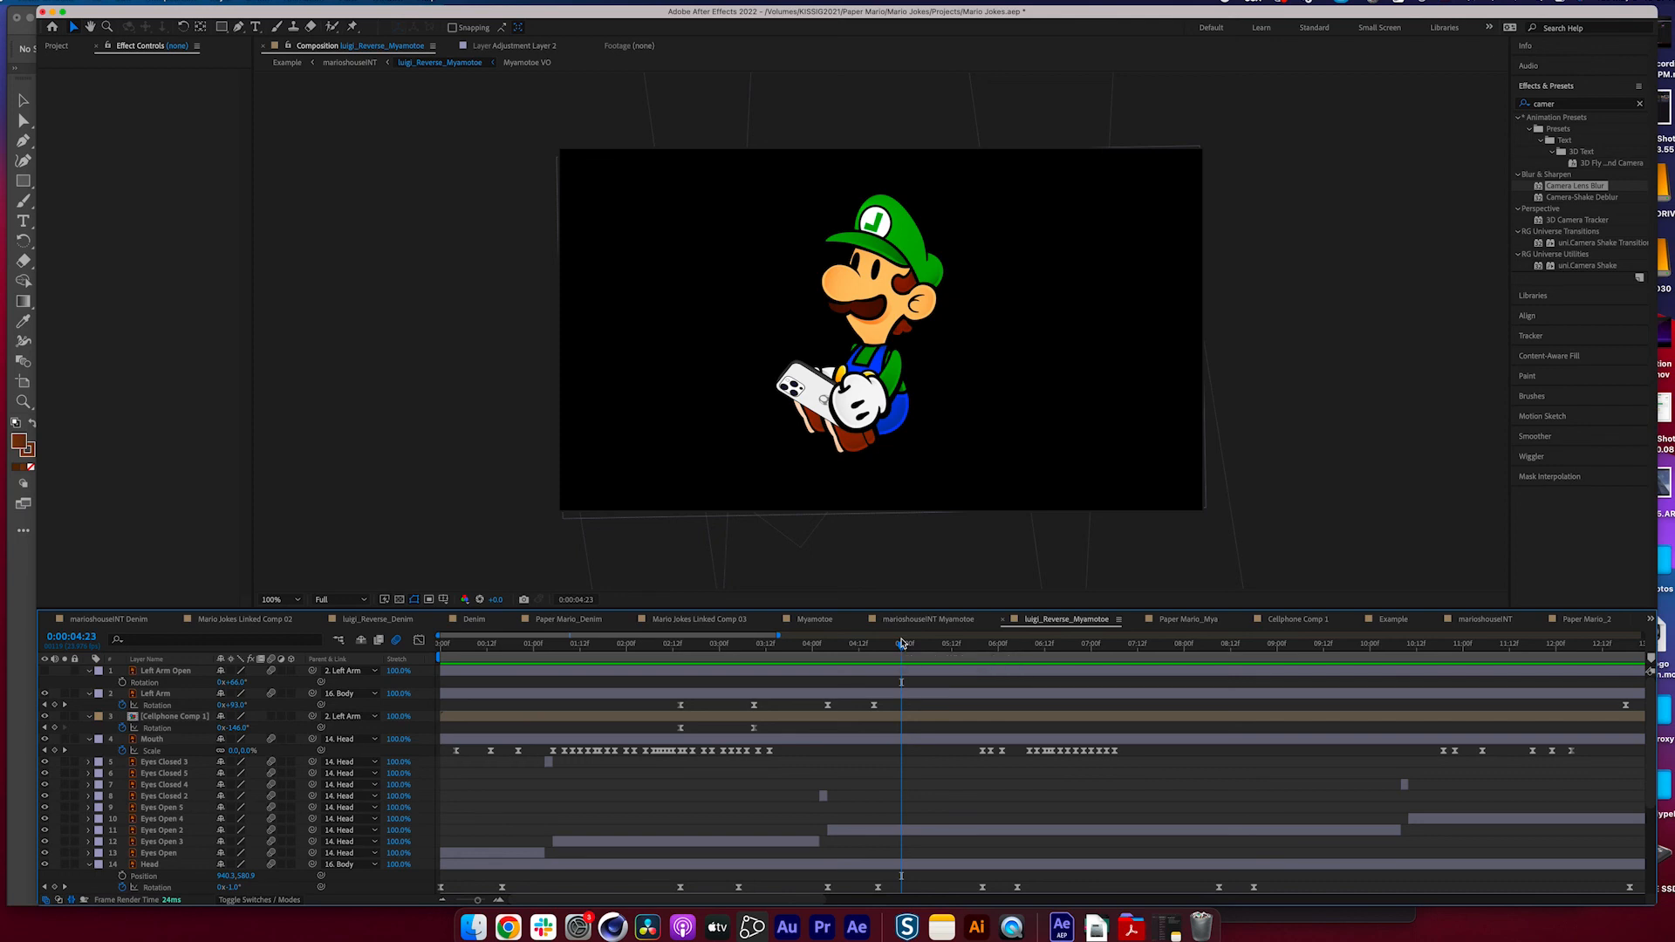
pyautogui.moveTo(1082, 652); pyautogui.dragTo(1047, 683)
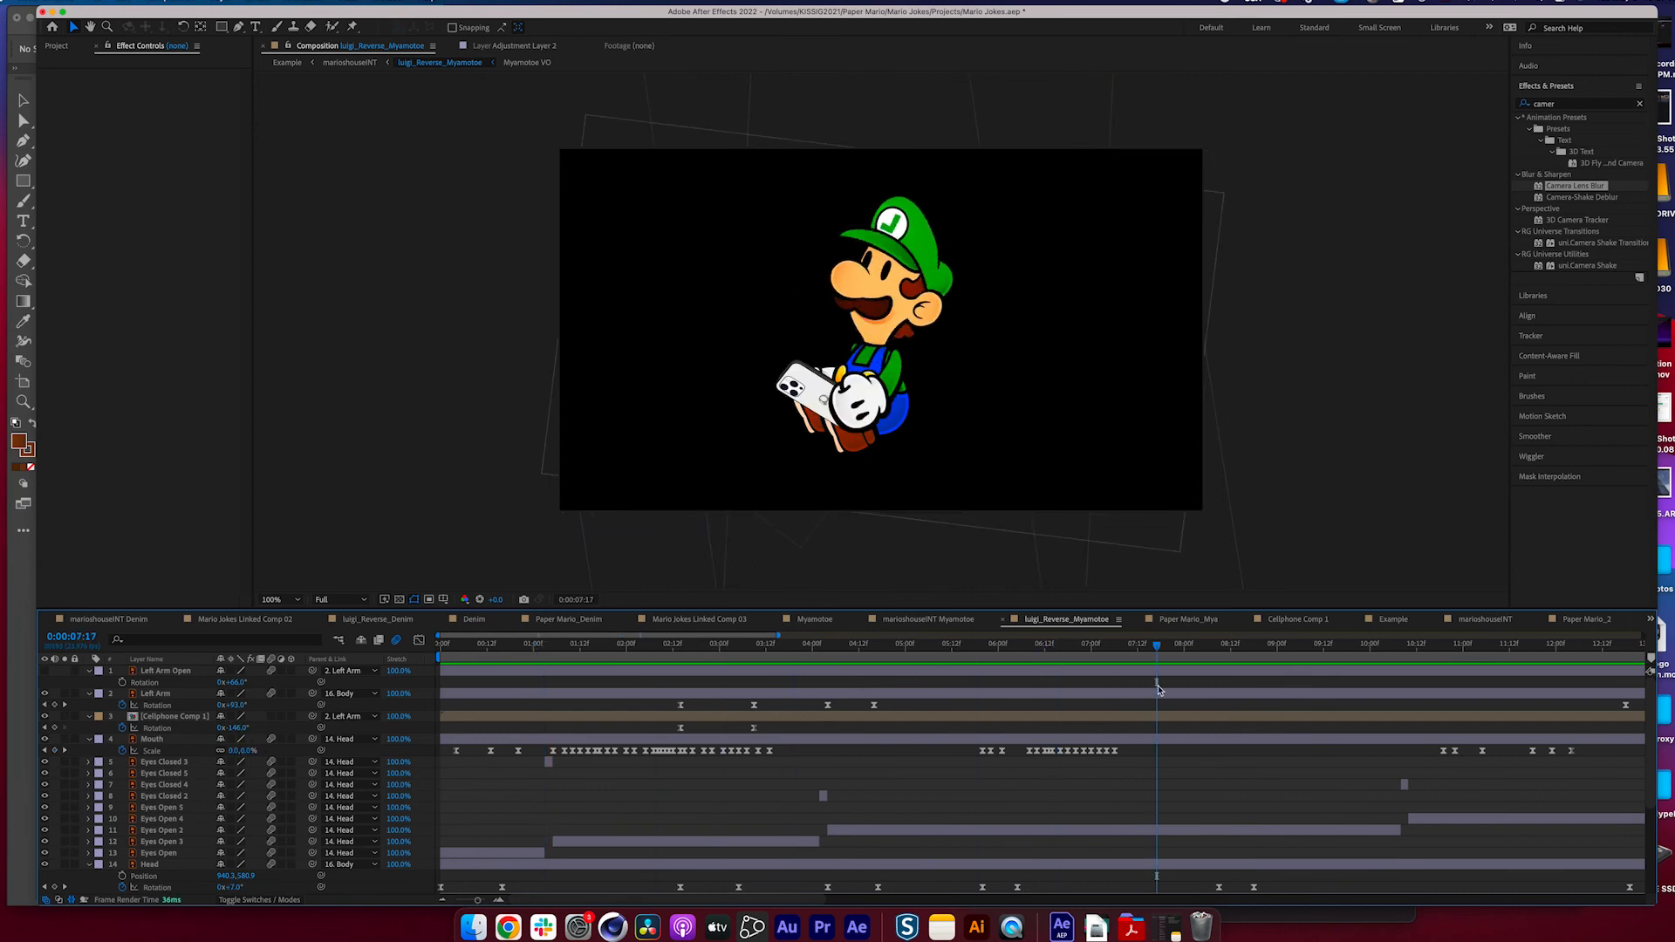